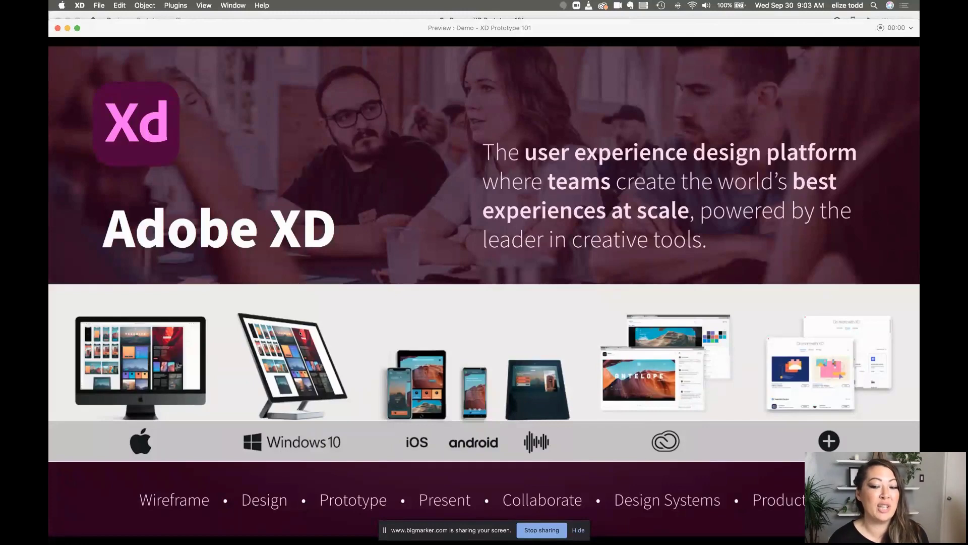
# Step: Advance through the introductory slides in the running preview and close the preview window
pyautogui.click(300, 333)
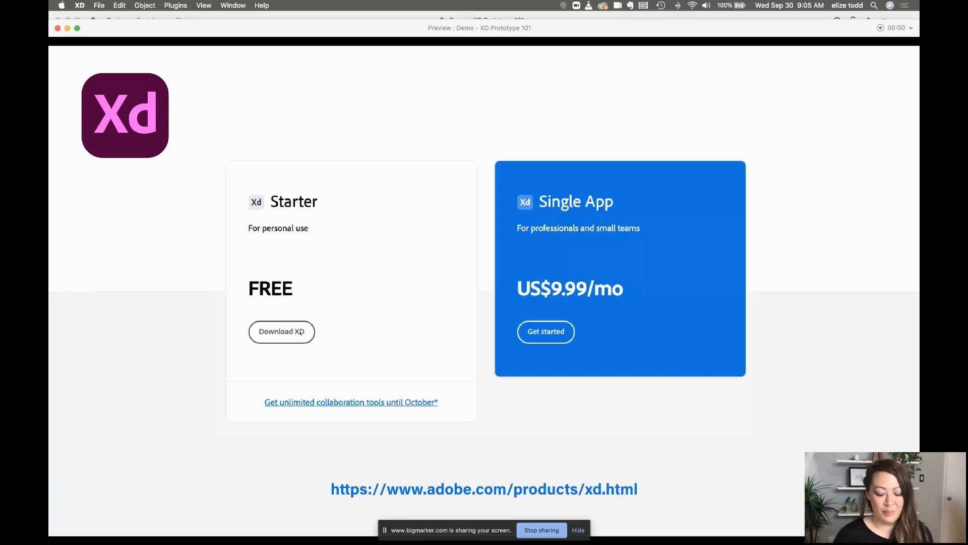
pyautogui.click(301, 332)
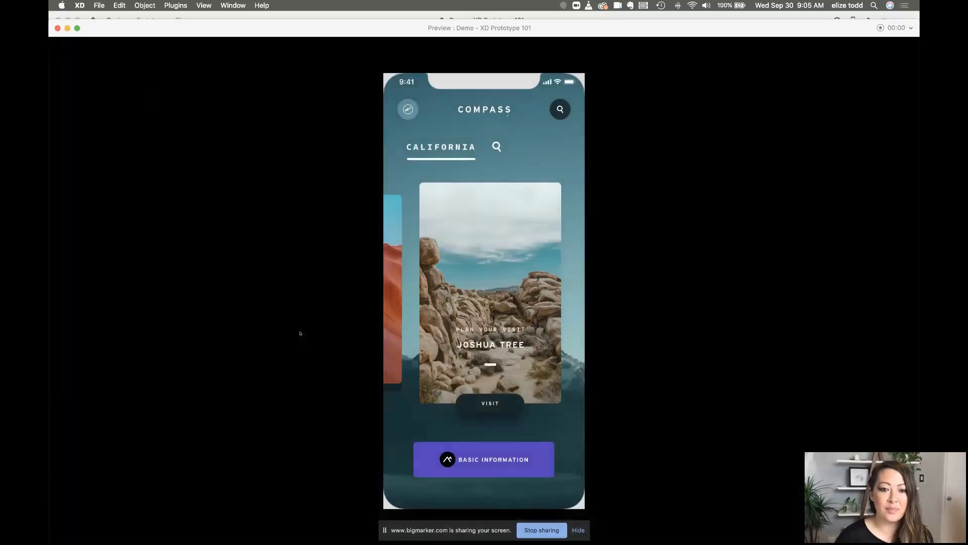
pyautogui.click(57, 28)
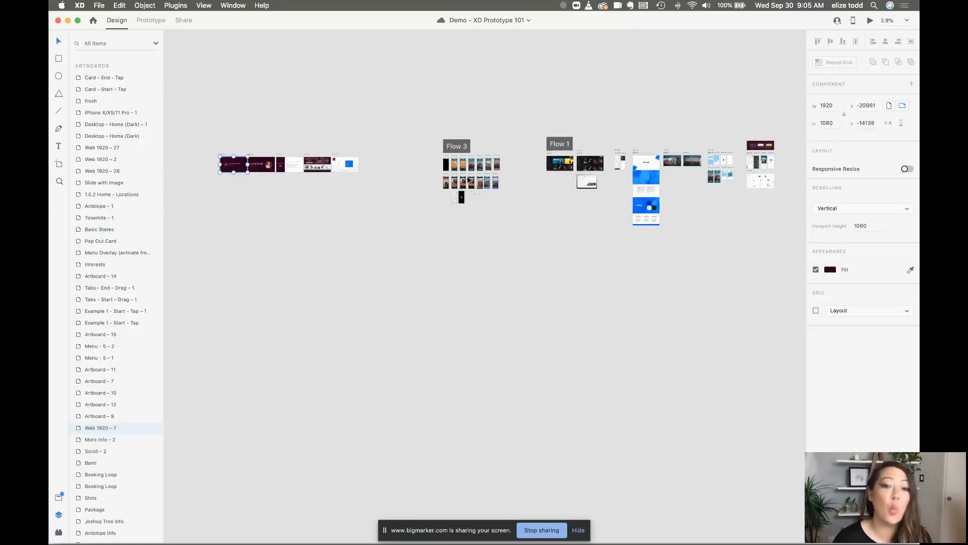
# Step: Preview the Compass mobile prototype from Flow 3's Home artboard and place the preview window beside the artboards
pyautogui.scroll(10, 450, 163)
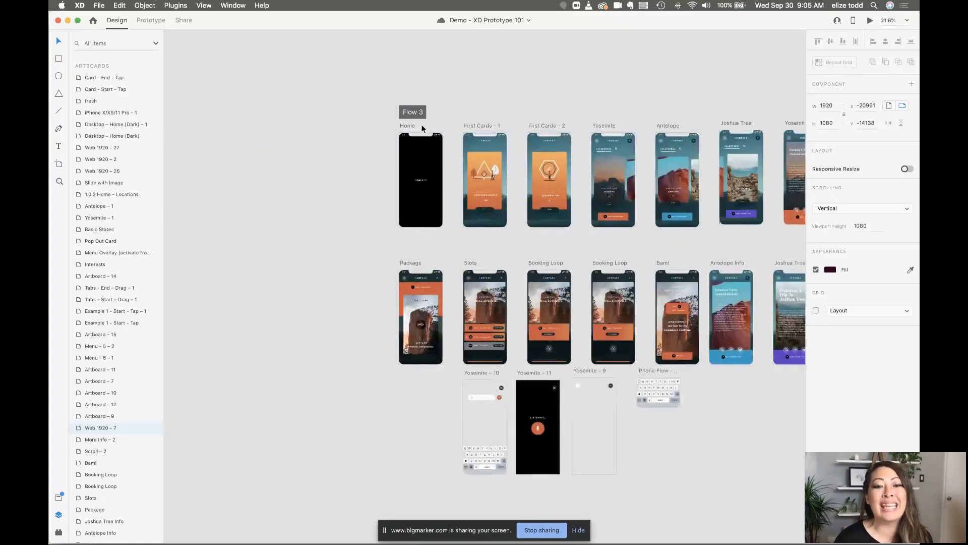
pyautogui.click(380, 129)
pyautogui.click(401, 126)
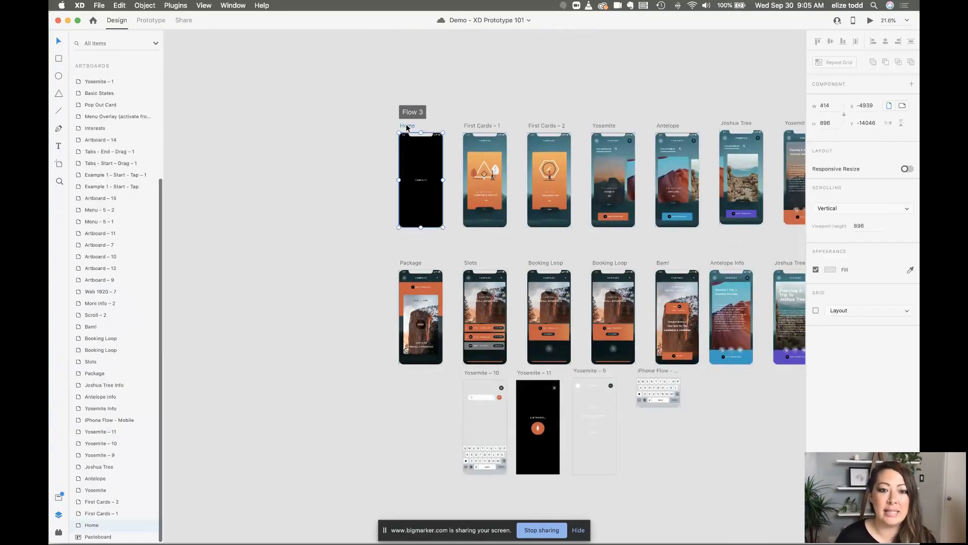
pyautogui.click(870, 21)
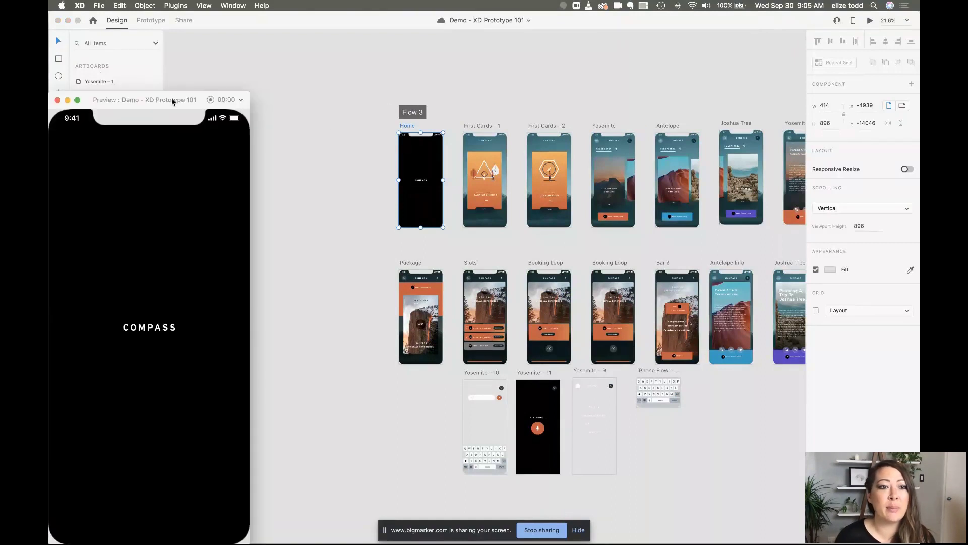
pyautogui.moveTo(172, 100); pyautogui.dragTo(282, 67)
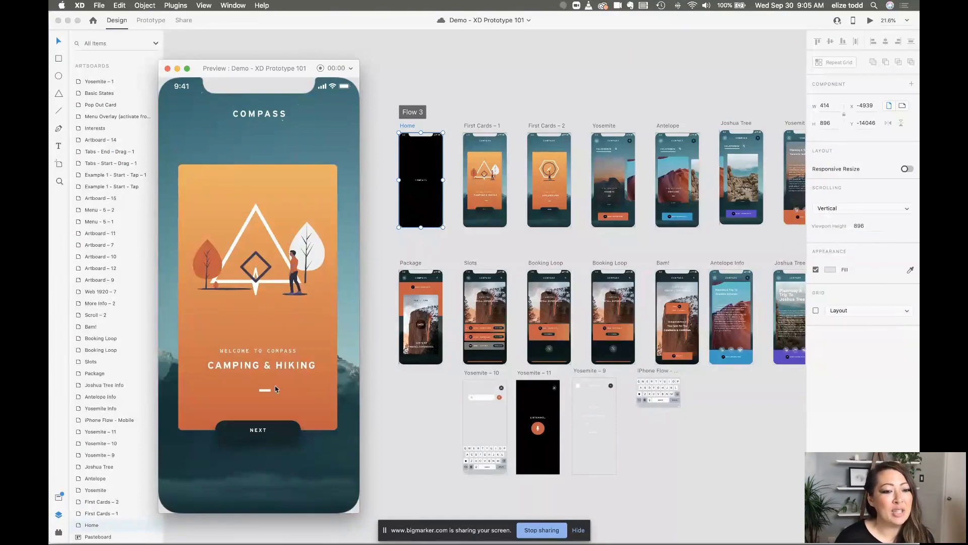
# Step: Go through the welcome cards in the preview and swipe back and forth among the Antelope, Joshua Tree and Yosemite cards
pyautogui.click(260, 430)
pyautogui.click(261, 431)
pyautogui.click(329, 340)
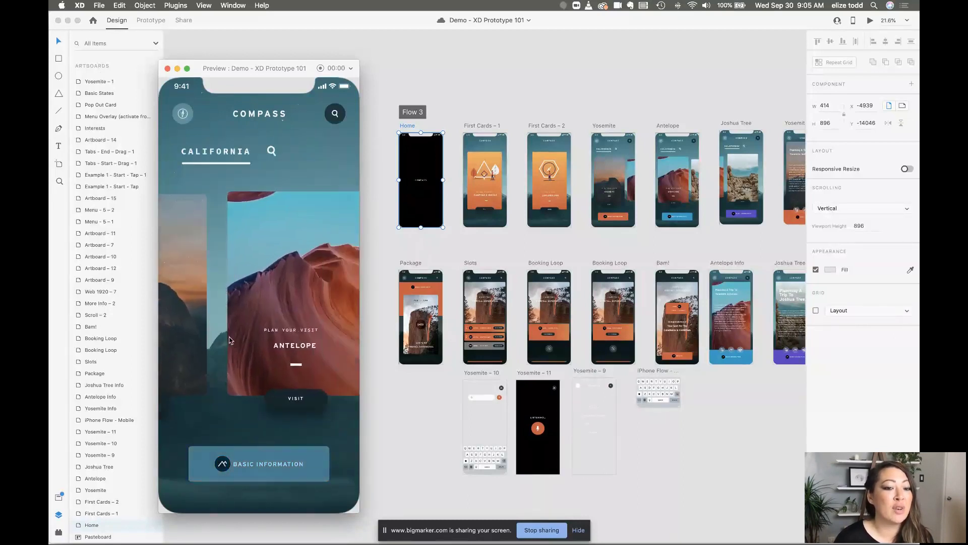
pyautogui.click(336, 318)
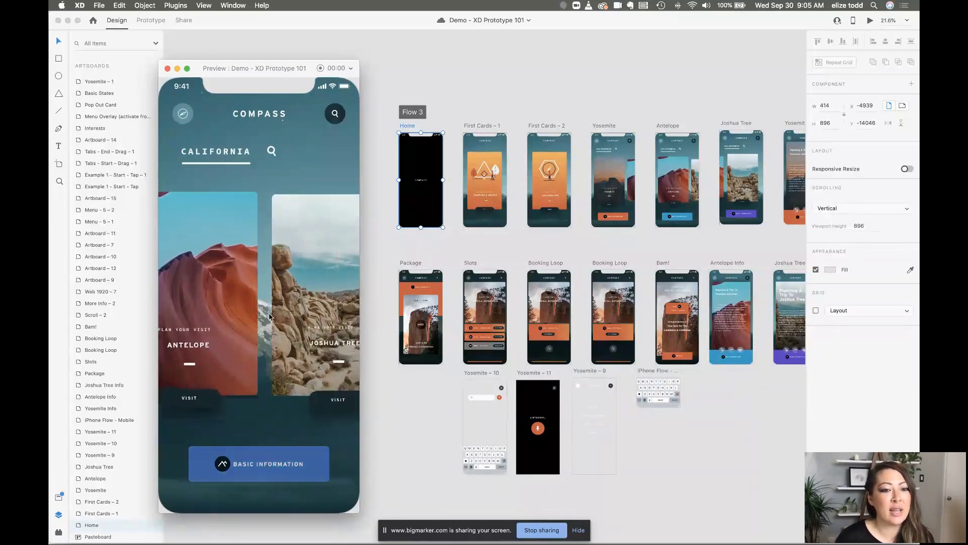
pyautogui.moveTo(336, 317); pyautogui.dragTo(371, 305)
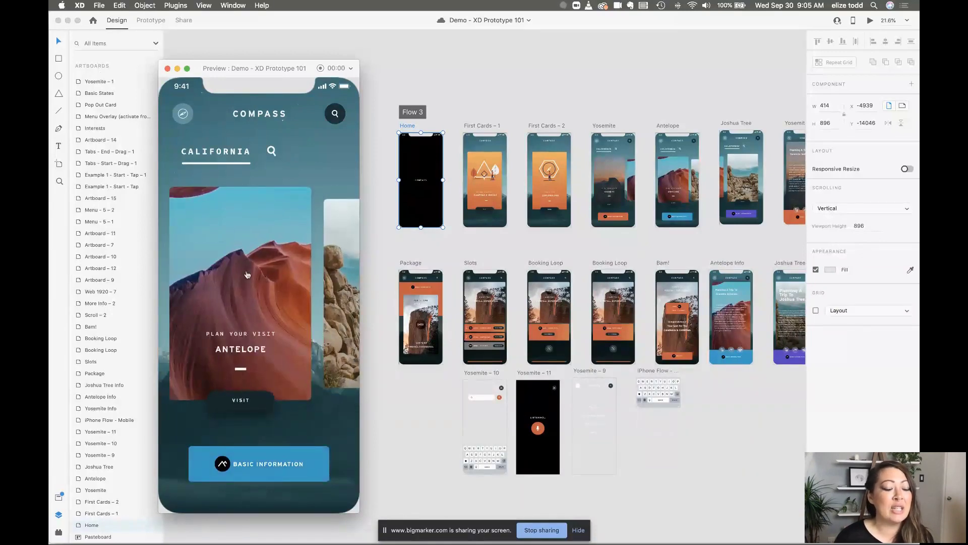
pyautogui.moveTo(238, 272); pyautogui.dragTo(353, 292)
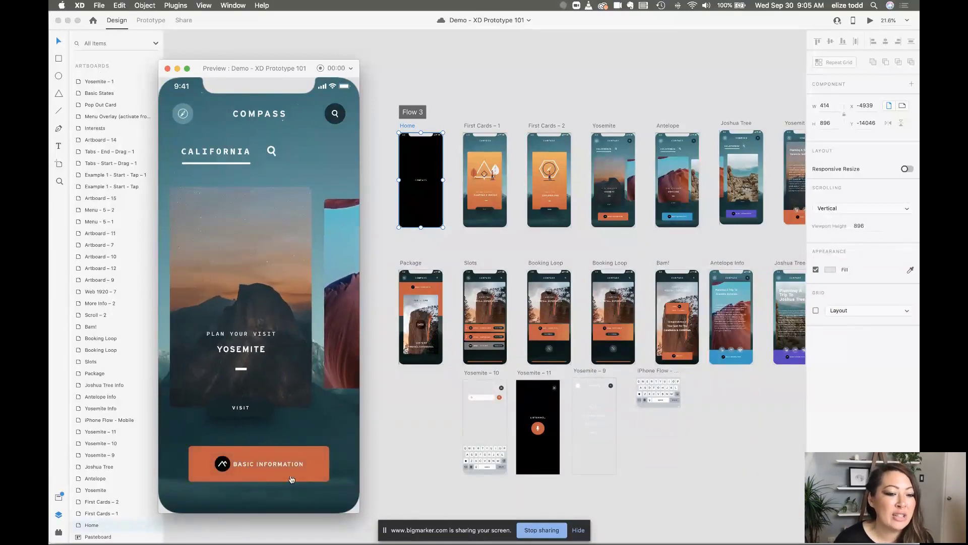
# Step: Test the booking flow from Yosemite's basic information through the Firefall Experience package to the 12 April slot
pyautogui.click(236, 467)
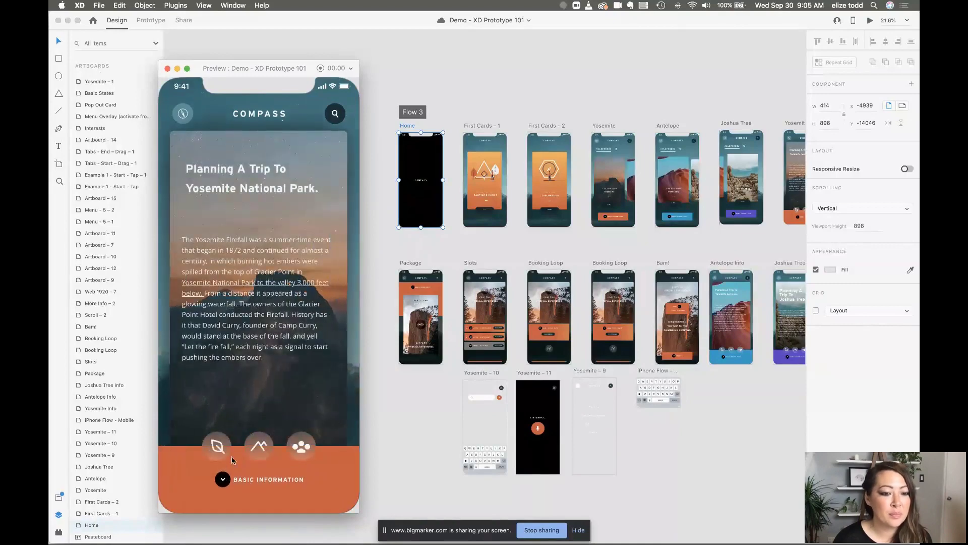
pyautogui.click(270, 473)
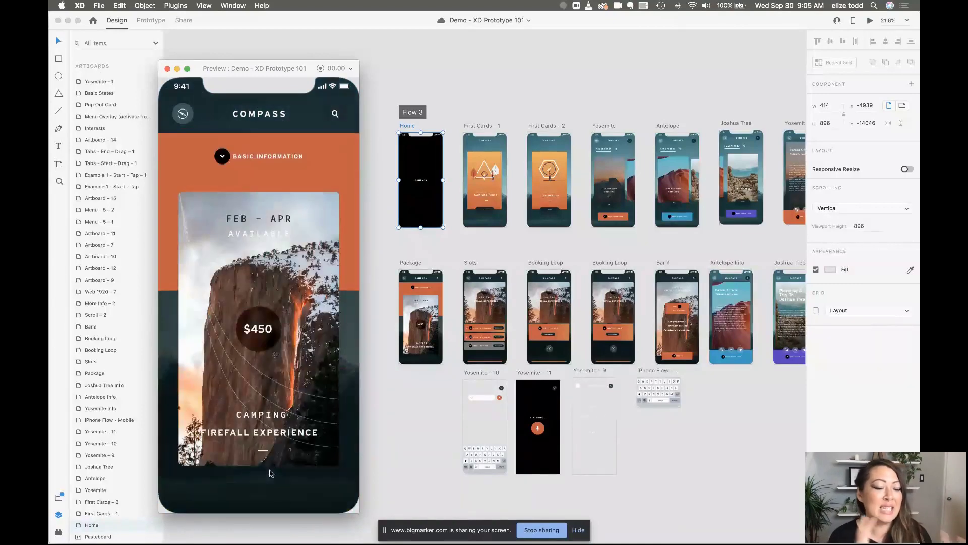
pyautogui.click(259, 307)
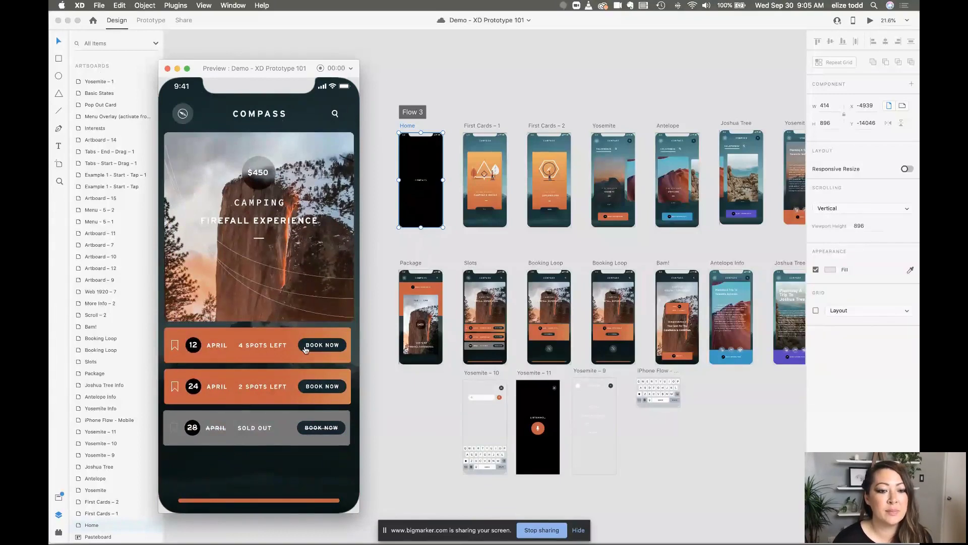
pyautogui.click(321, 347)
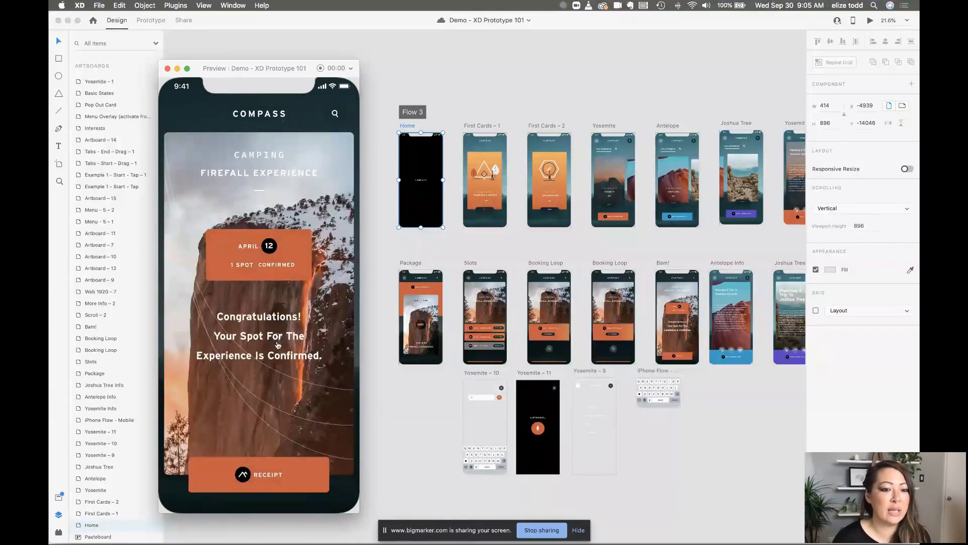
# Step: Test the preview's search overlay and microphone search, and close the preview with no artboard selected
pyautogui.click(335, 114)
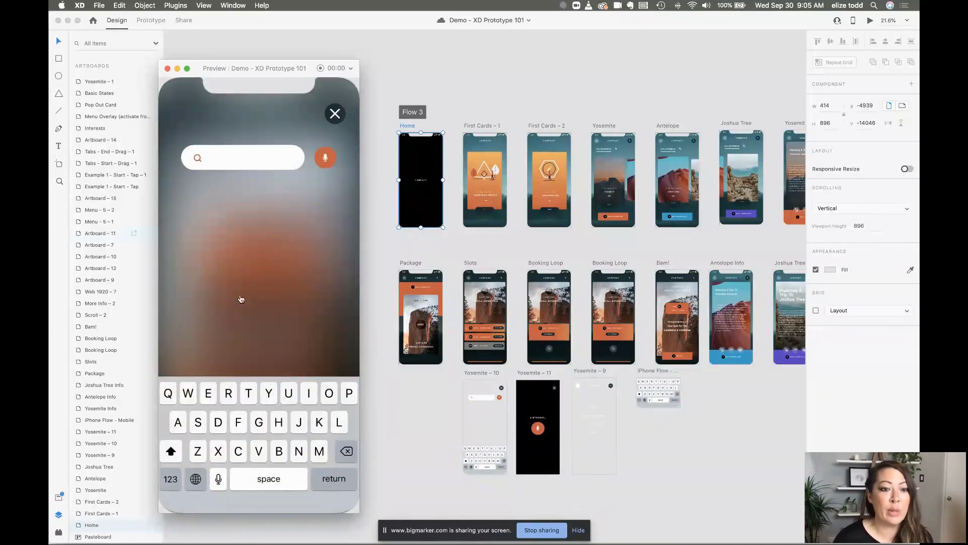
pyautogui.click(327, 160)
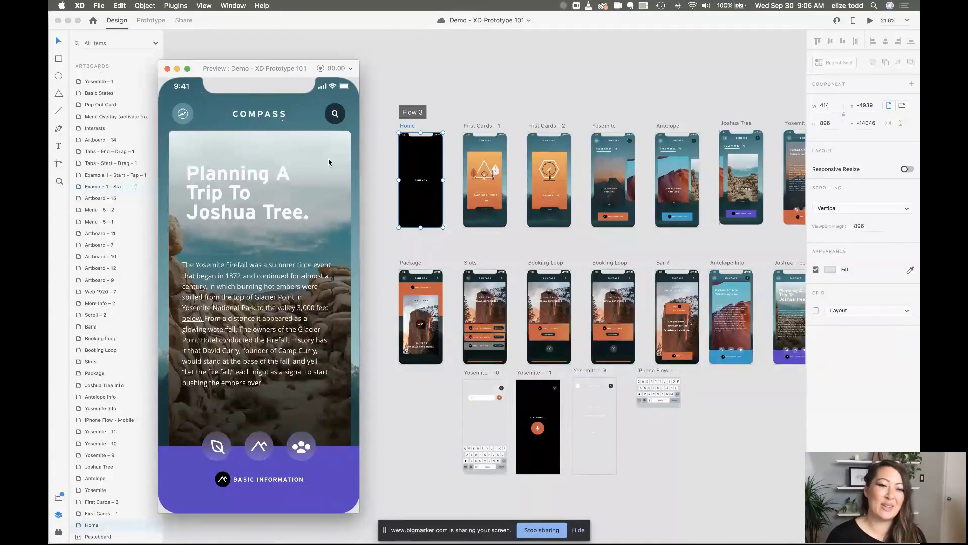
pyautogui.click(167, 69)
pyautogui.click(288, 143)
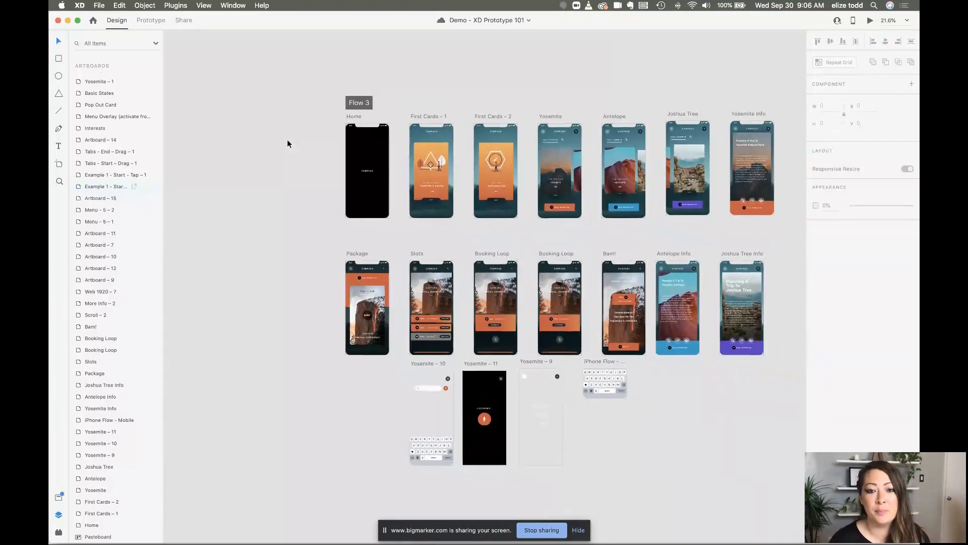
# Step: Look over the example artboards beyond Flow 3 and the document's assets, and hide the assets list
pyautogui.scroll(-5, 287, 140)
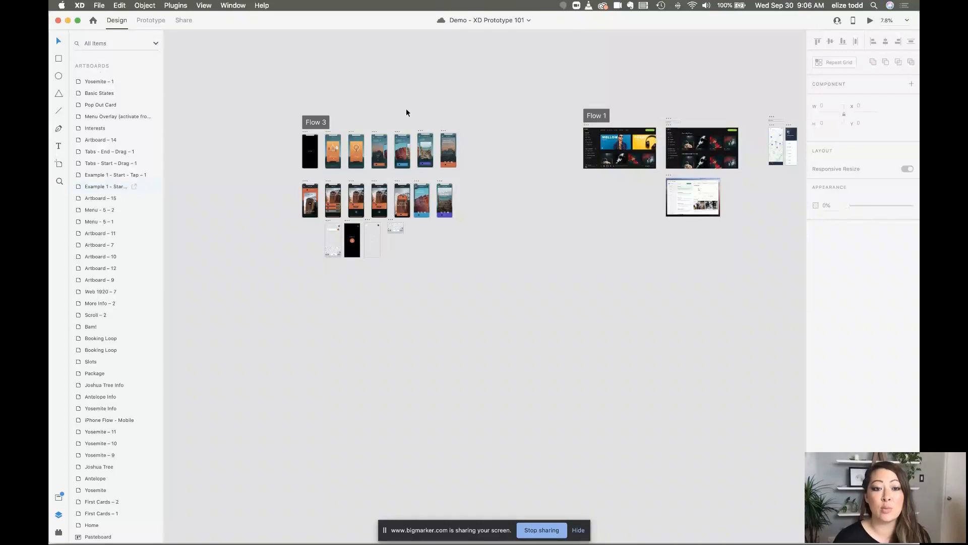
pyautogui.hscroll(15, 406, 112)
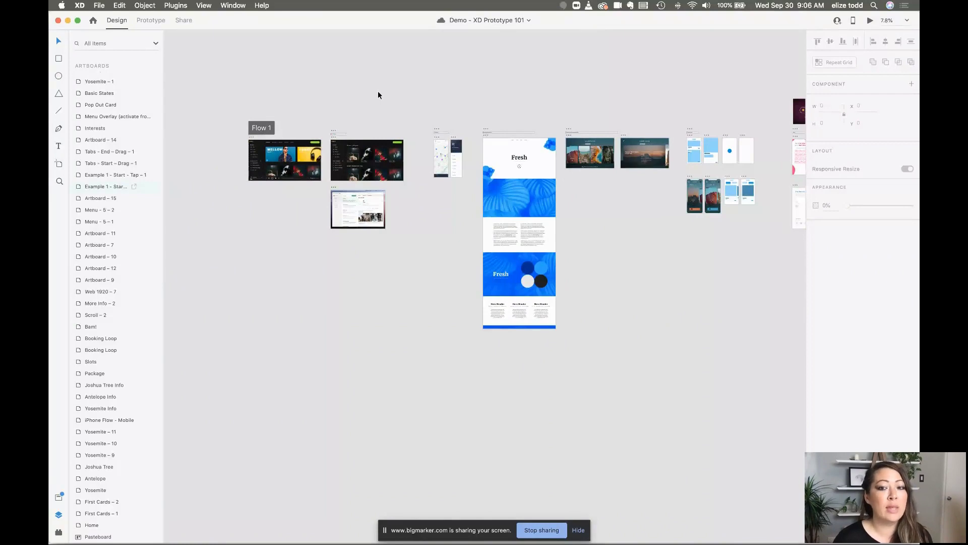
pyautogui.hscroll(2, 378, 94)
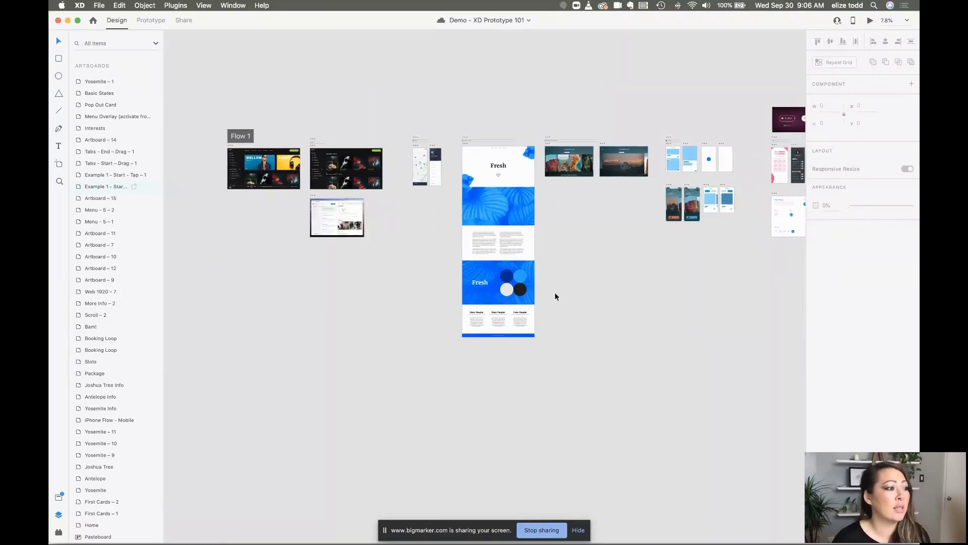
pyautogui.hscroll(3, 503, 301)
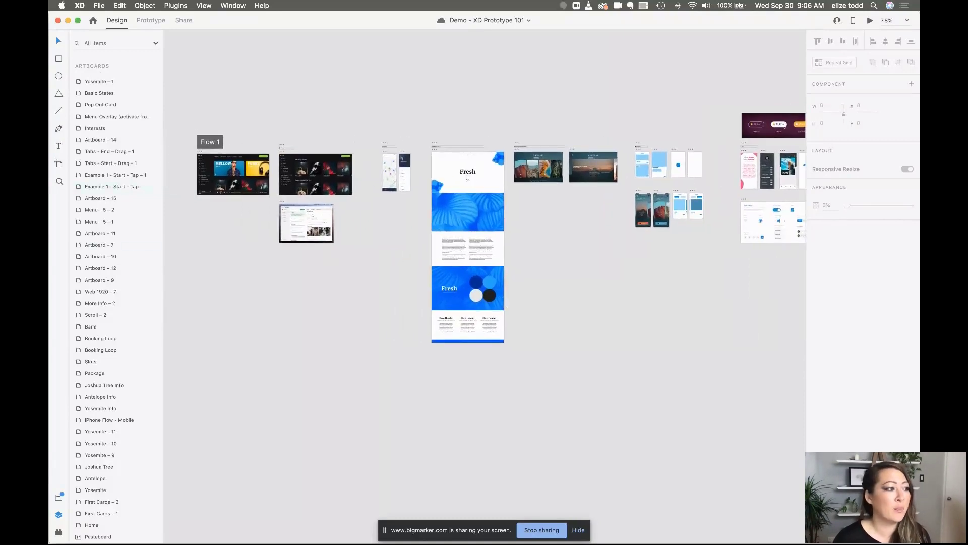
pyautogui.hscroll(-8, 287, 132)
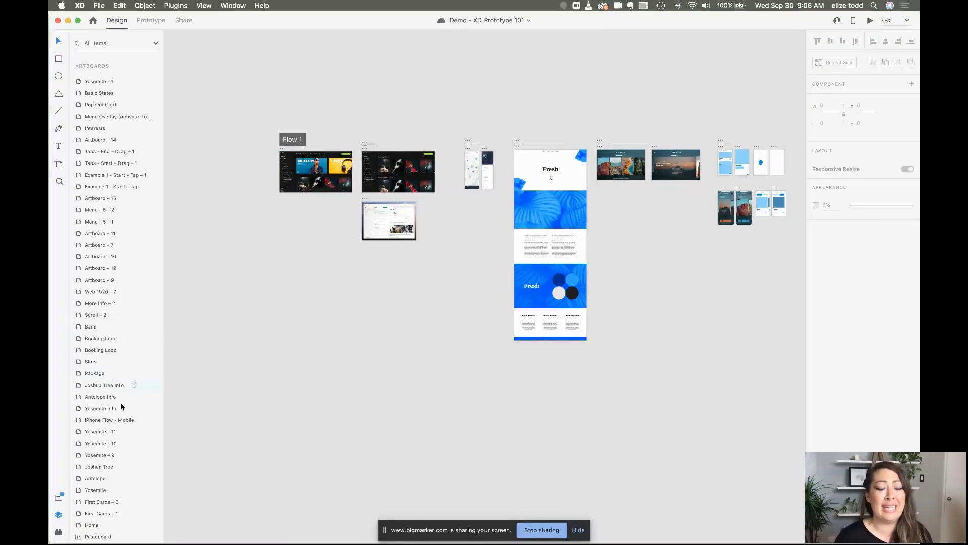
pyautogui.click(59, 497)
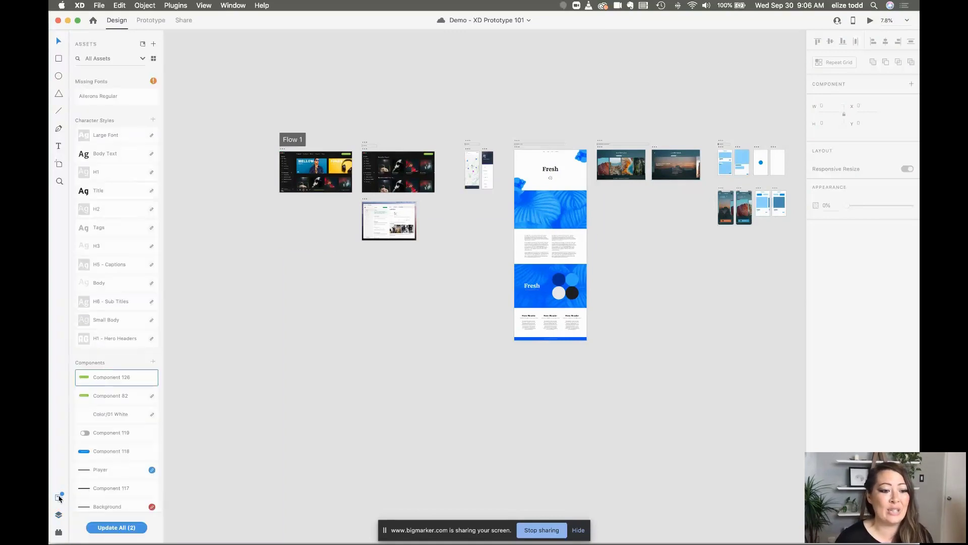
pyautogui.click(59, 497)
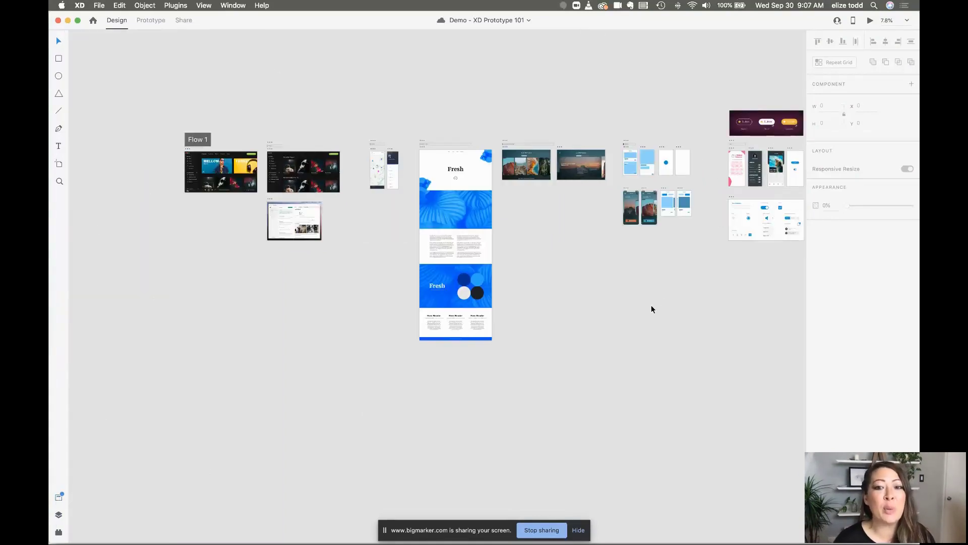
# Step: Select the upper card on the first light-blue card example artboard and show its interaction settings in Prototype mode
pyautogui.scroll(-3, 652, 306)
pyautogui.hscroll(2, 651, 305)
pyautogui.scroll(5, 651, 305)
pyautogui.hscroll(-2, 652, 306)
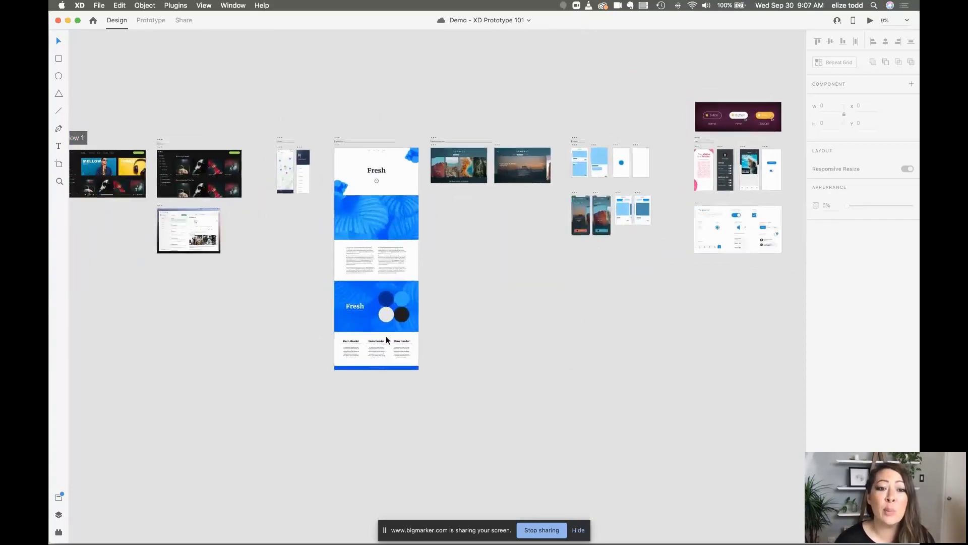
pyautogui.hscroll(-3, 762, 221)
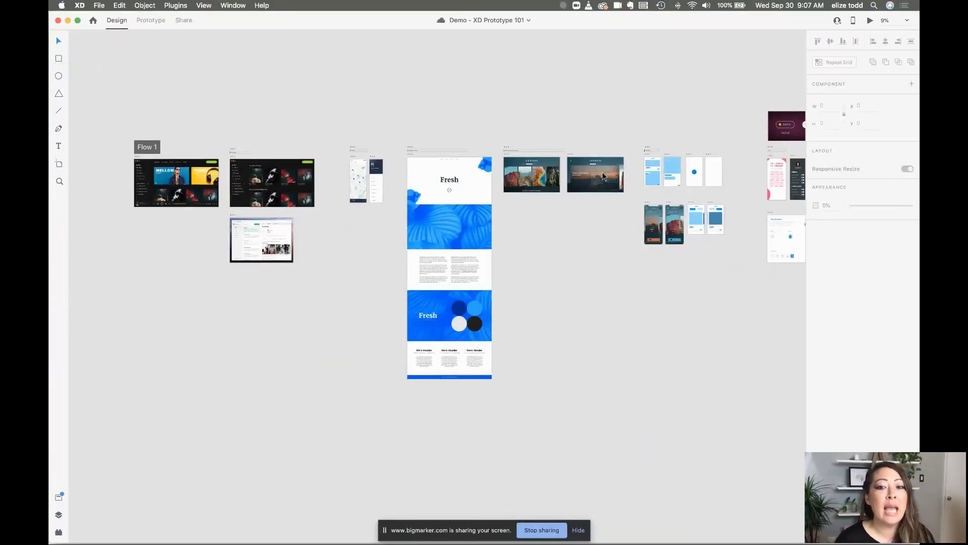
pyautogui.scroll(3, 623, 171)
pyautogui.click(683, 168)
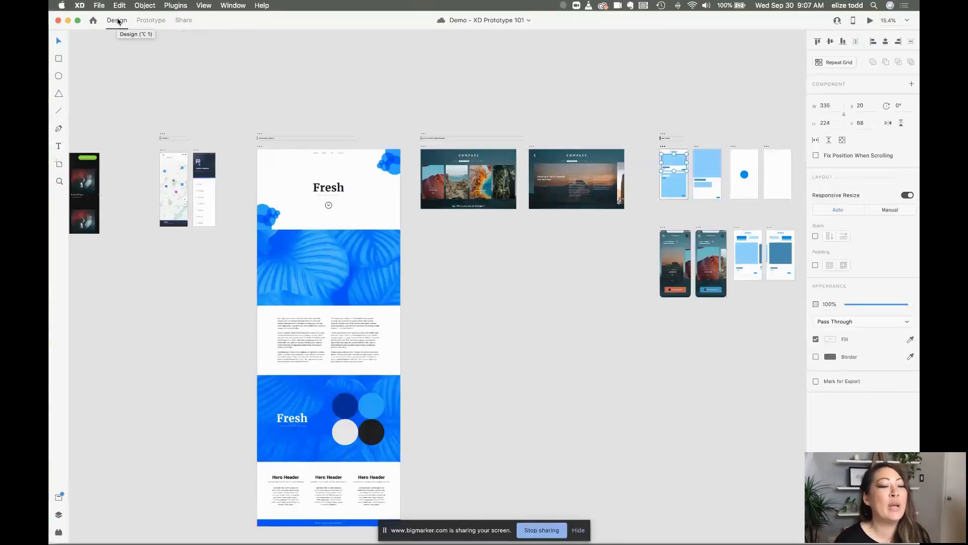
pyautogui.click(144, 21)
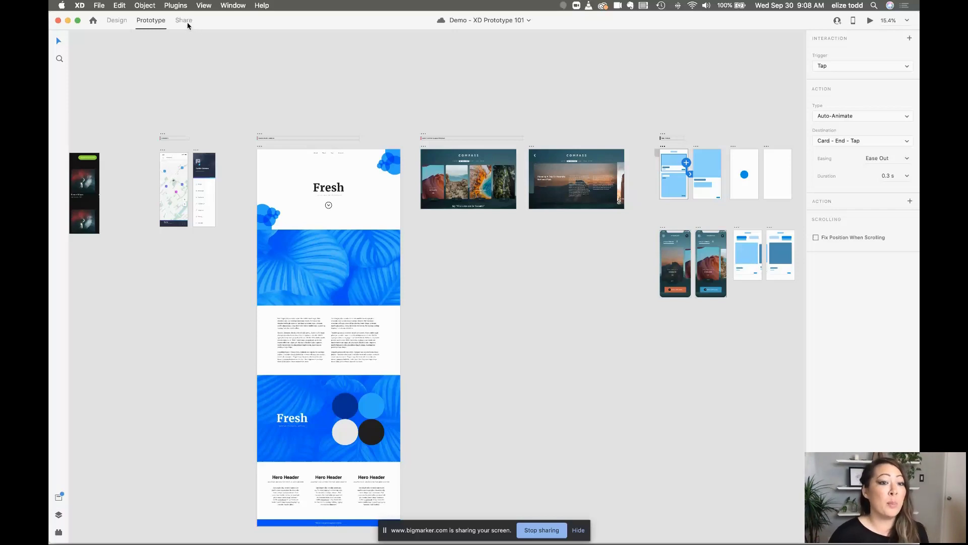
# Step: Select the Desktop – Home (Dark) artboard under the Tap Trigger label in Flow 1
pyautogui.hscroll(-10, 381, 94)
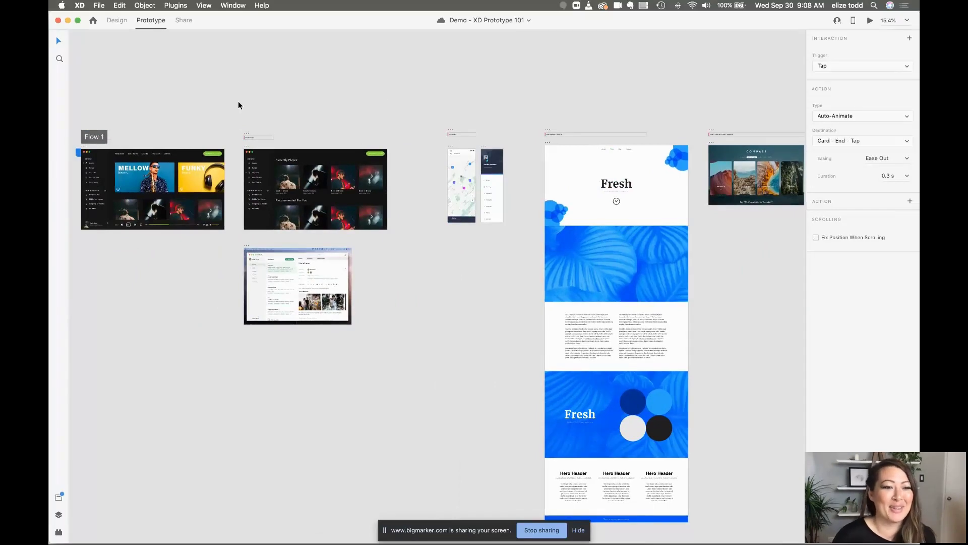
pyautogui.scroll(5, 238, 105)
pyautogui.hscroll(-3, 238, 105)
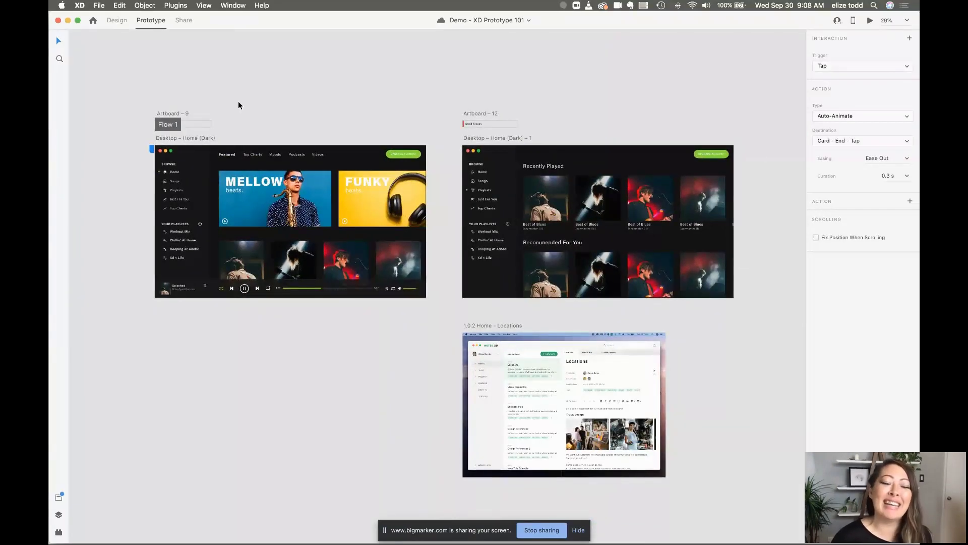
pyautogui.scroll(4, 260, 96)
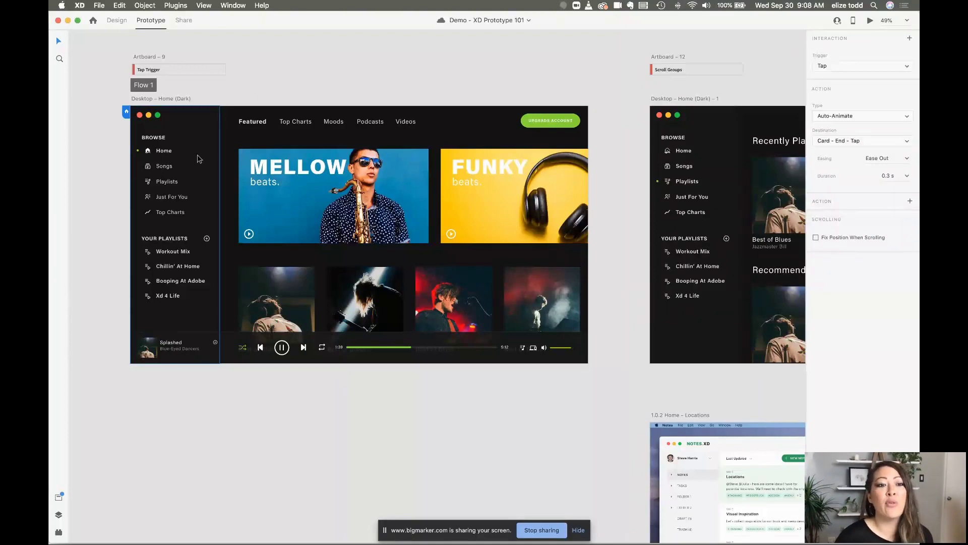
pyautogui.click(161, 101)
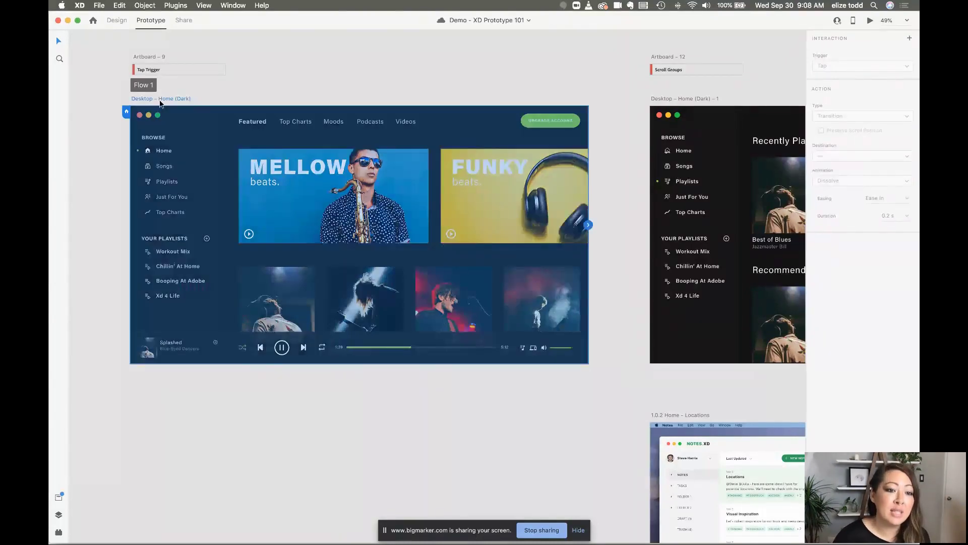
# Step: Select the Desktop – Home (Dark) – 1 artboard under the Scroll Groups label
pyautogui.hscroll(2, 161, 104)
pyautogui.hscroll(10, 160, 104)
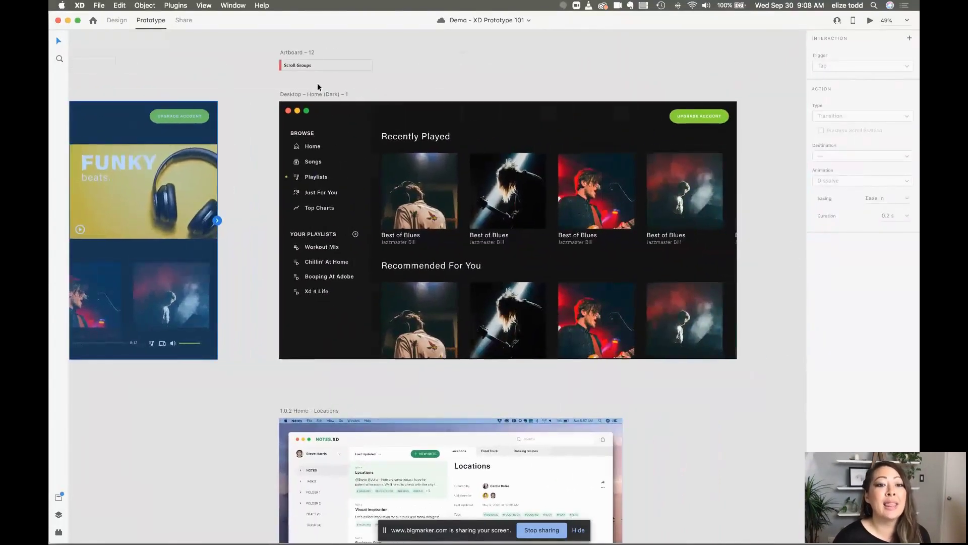
pyautogui.click(305, 95)
pyautogui.hscroll(1, 304, 96)
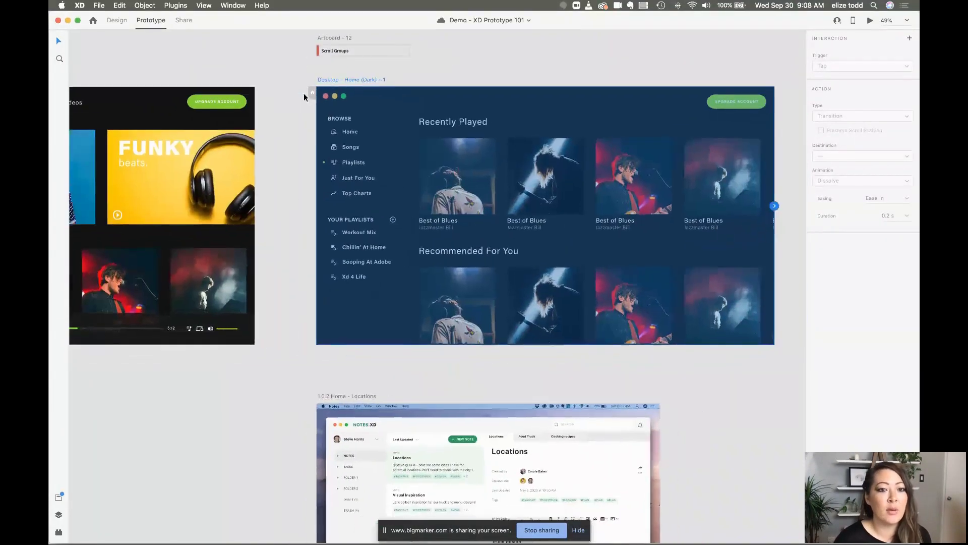
# Step: Select the nested Playlists item in the Browse menu of the Desktop – Home (Dark) artboard
pyautogui.scroll(5, 418, 56)
pyautogui.scroll(-2, 419, 58)
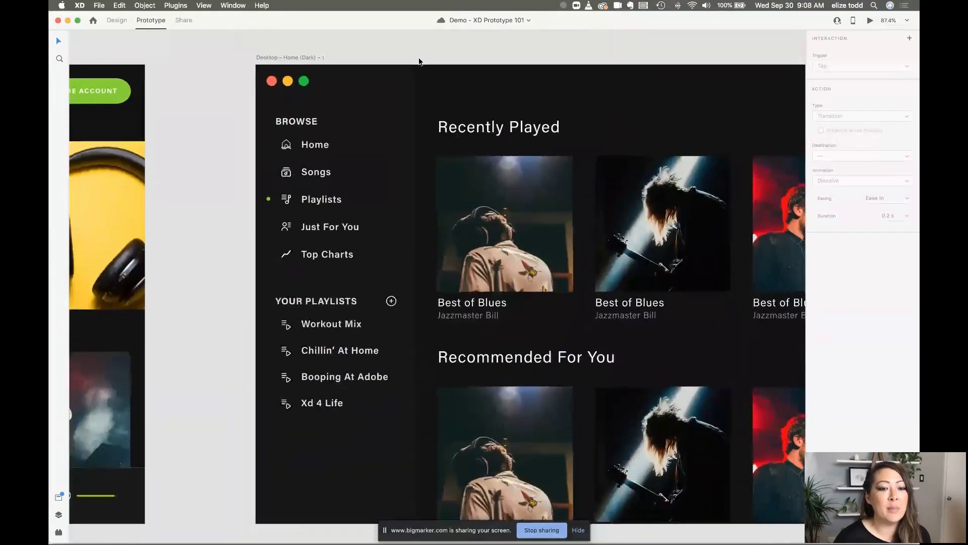
pyautogui.scroll(5, 419, 59)
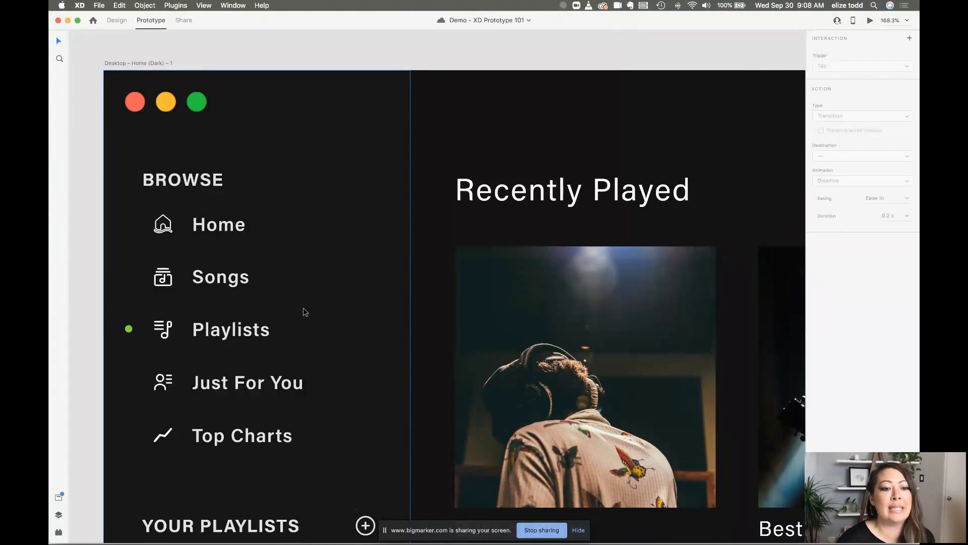
pyautogui.scroll(-5, 303, 311)
pyautogui.scroll(-5, 420, 326)
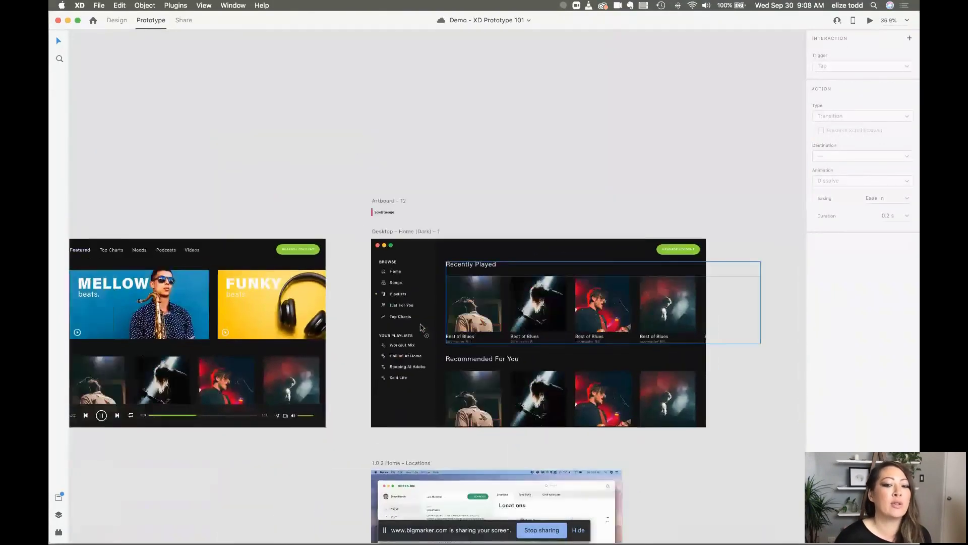
pyautogui.scroll(5, 241, 280)
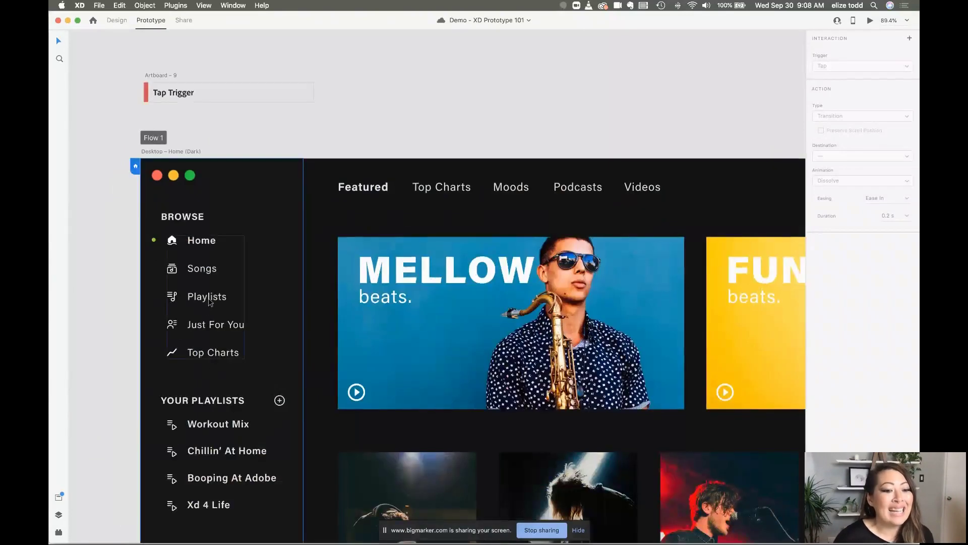
pyautogui.click(210, 301)
pyautogui.click(210, 301)
pyautogui.click(210, 299)
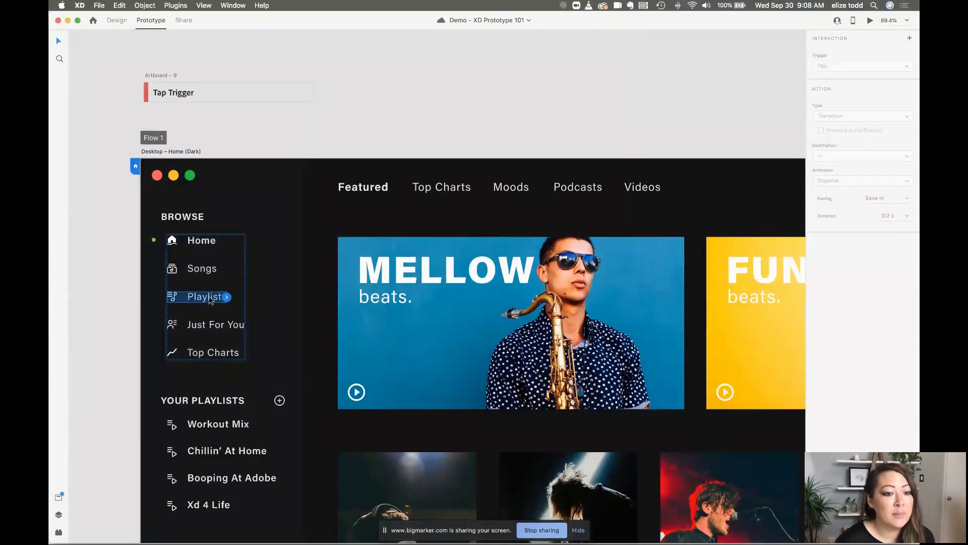
# Step: Examine the Browse menu and sidebar of the Desktop – Home (Dark) artboard under the Tap Trigger label
pyautogui.scroll(5, 230, 296)
pyautogui.scroll(-5, 284, 288)
pyautogui.scroll(-7, 286, 292)
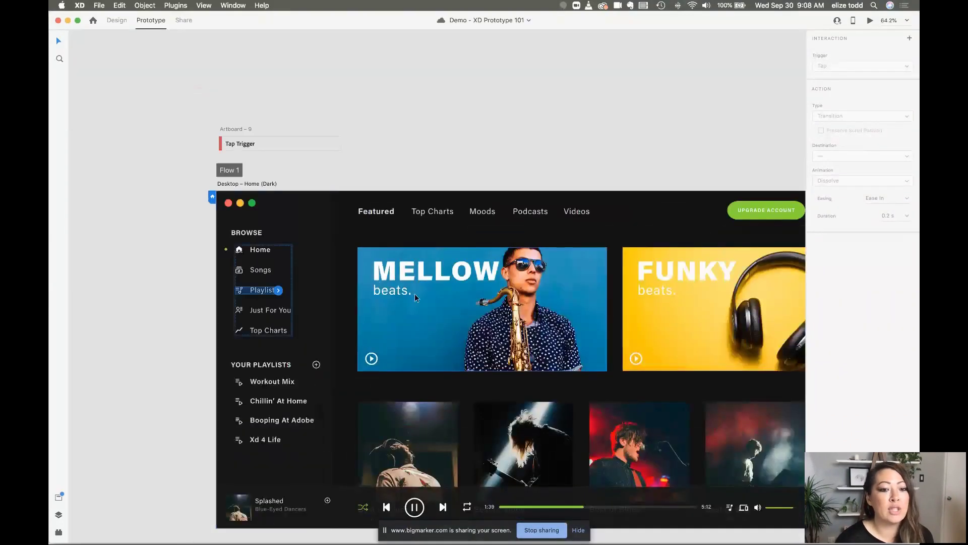
pyautogui.hscroll(-10, 414, 294)
pyautogui.hscroll(1, 415, 294)
pyautogui.hscroll(-10, 320, 291)
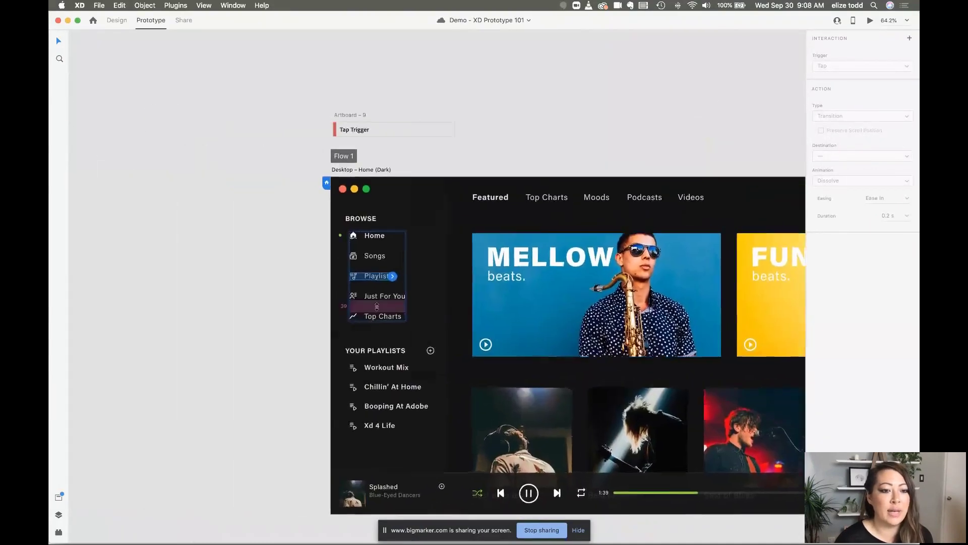
pyautogui.scroll(-3, 319, 292)
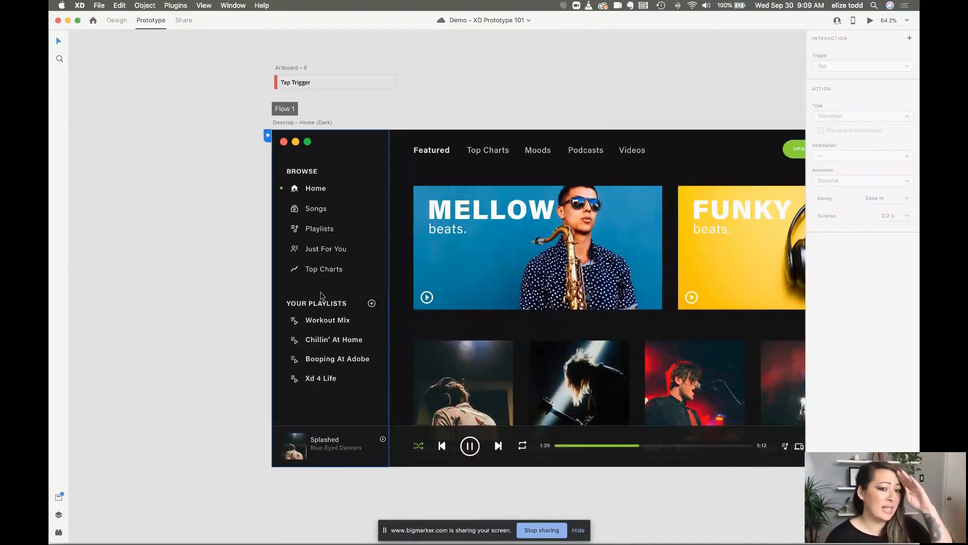
pyautogui.scroll(3, 314, 229)
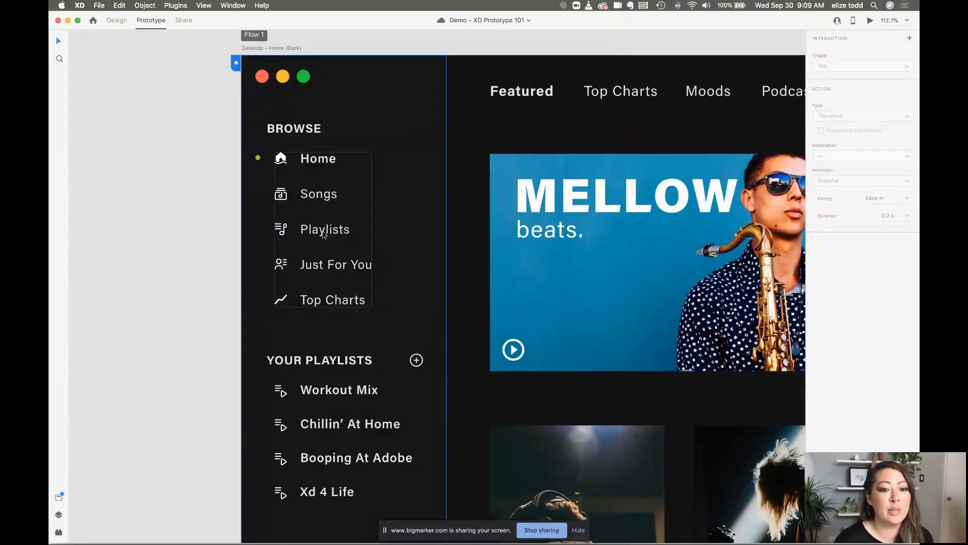
pyautogui.hscroll(2, 324, 235)
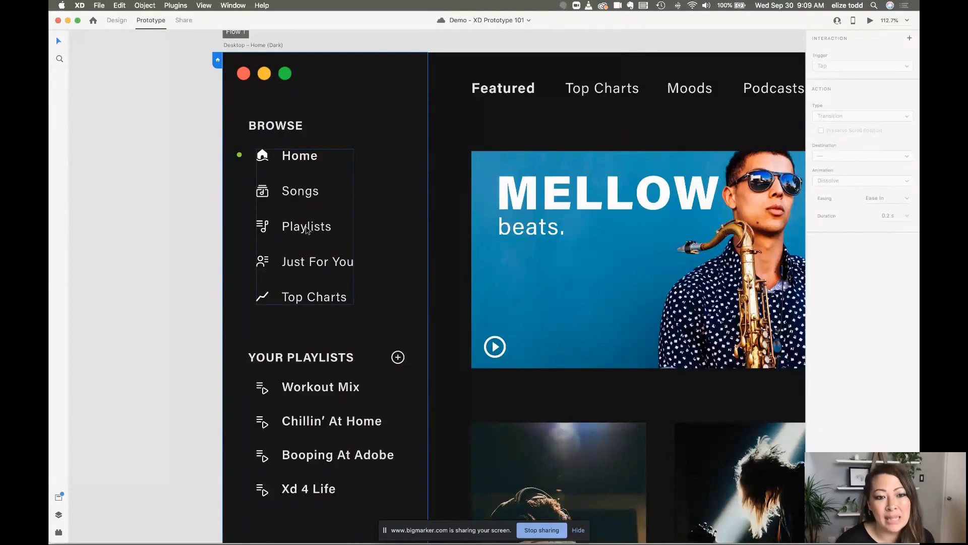
# Step: Clear the Playlists selection and select the artboard's whole sidebar group instead
pyautogui.click(307, 230)
pyautogui.doubleClick(307, 229)
pyautogui.click(199, 205)
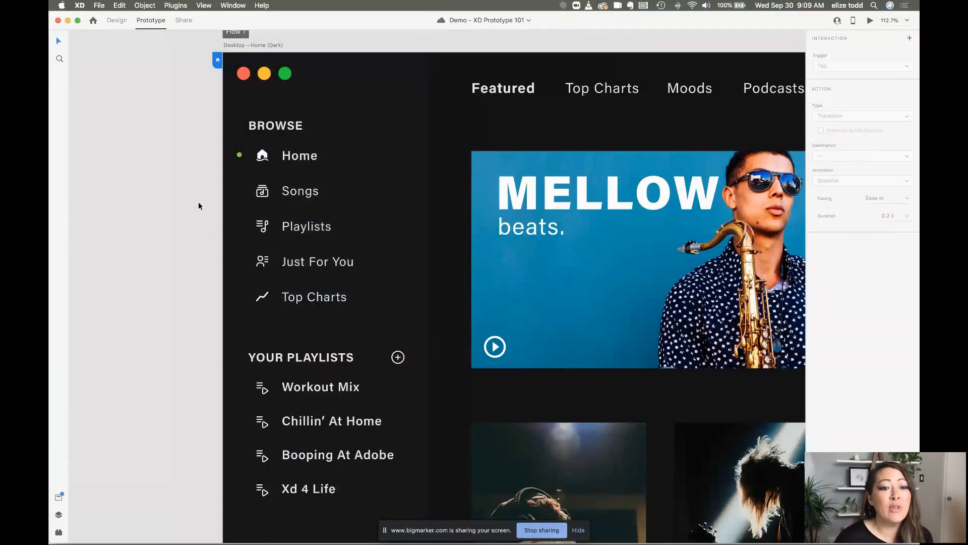
pyautogui.click(303, 196)
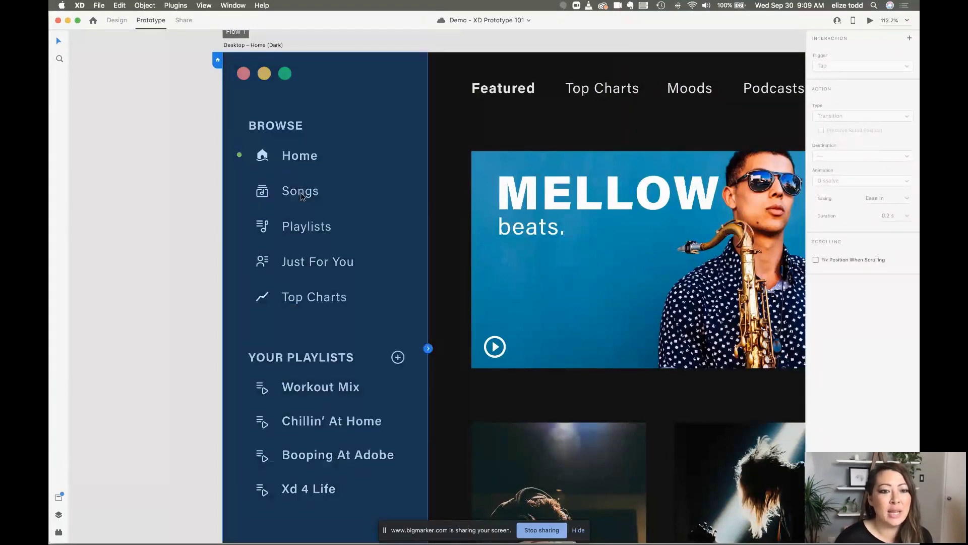
pyautogui.press('super+0')
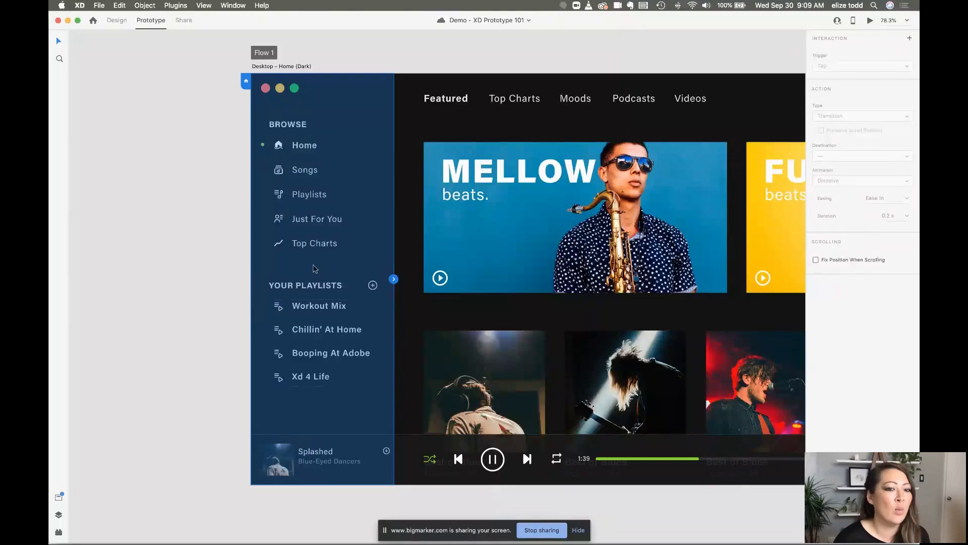
pyautogui.scroll(-3, 315, 268)
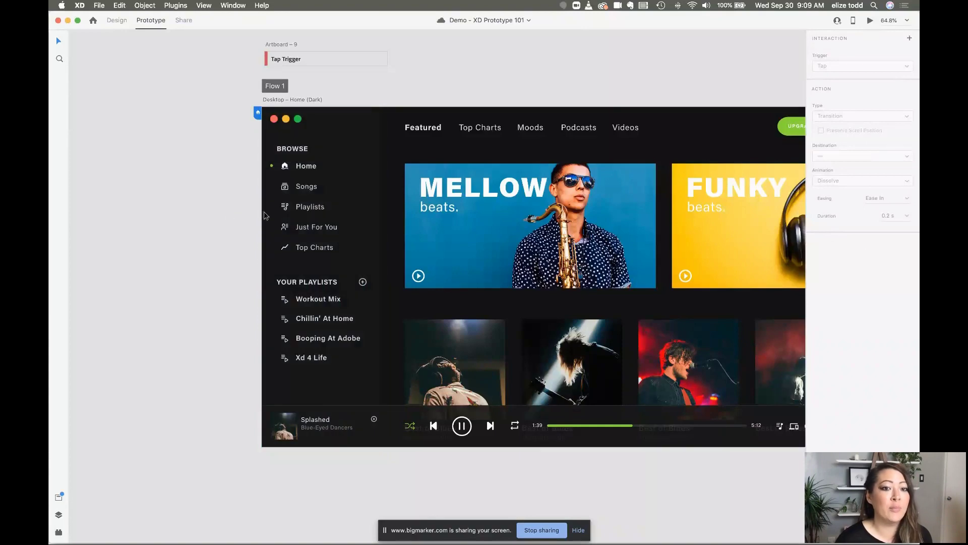
# Step: Go into the sidebar's nested groups and select only the Playlists icon-and-text group
pyautogui.click(311, 211)
pyautogui.scroll(5, 311, 211)
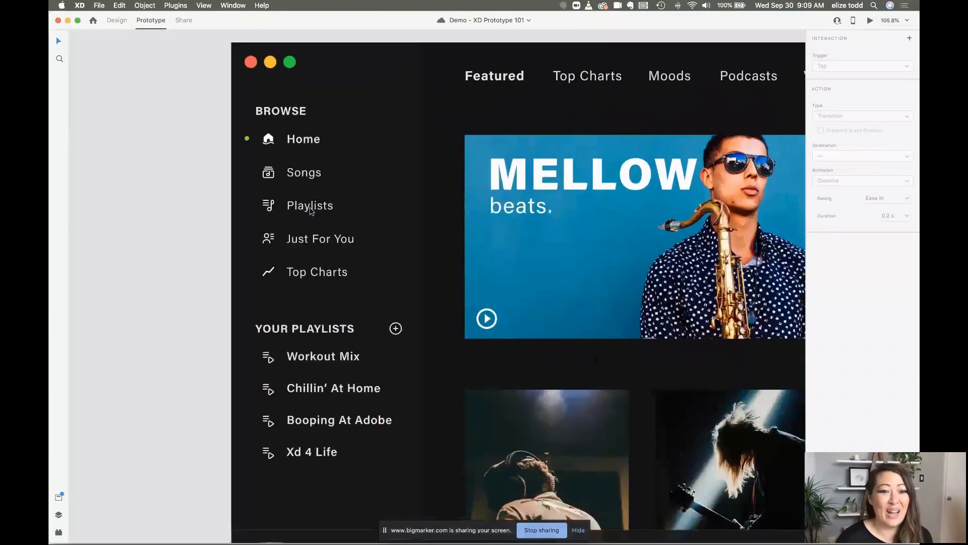
pyautogui.doubleClick(311, 211)
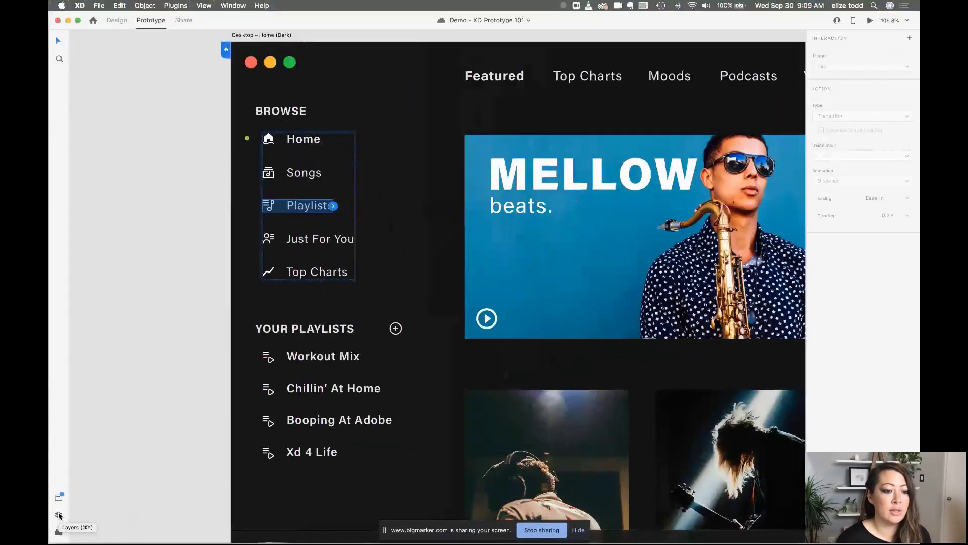
# Step: Show the artboard's layers, expand the Playlists group inside Left Pane to inspect its contents and neighbouring layers, and hide the layers again
pyautogui.click(58, 513)
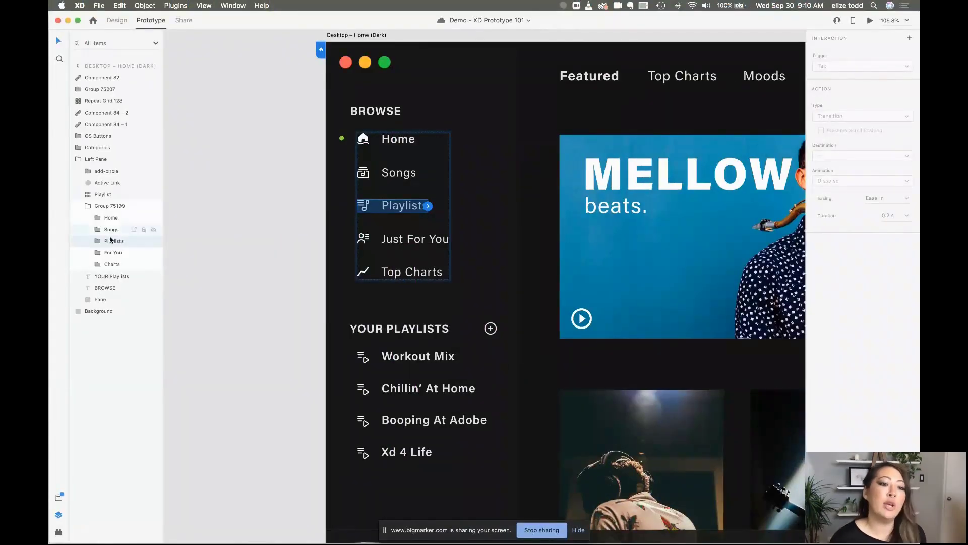
pyautogui.click(98, 240)
pyautogui.click(116, 265)
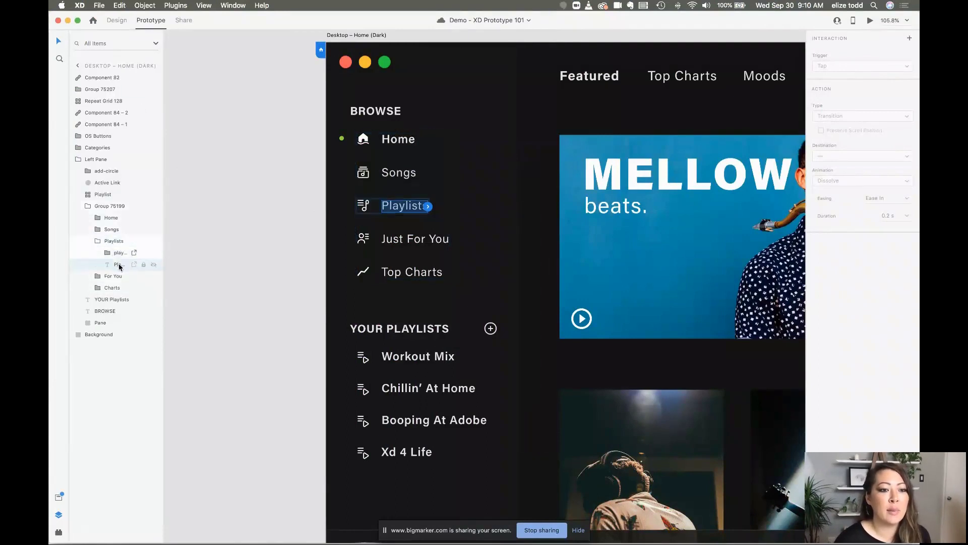
pyautogui.click(112, 229)
pyautogui.click(111, 217)
pyautogui.click(106, 171)
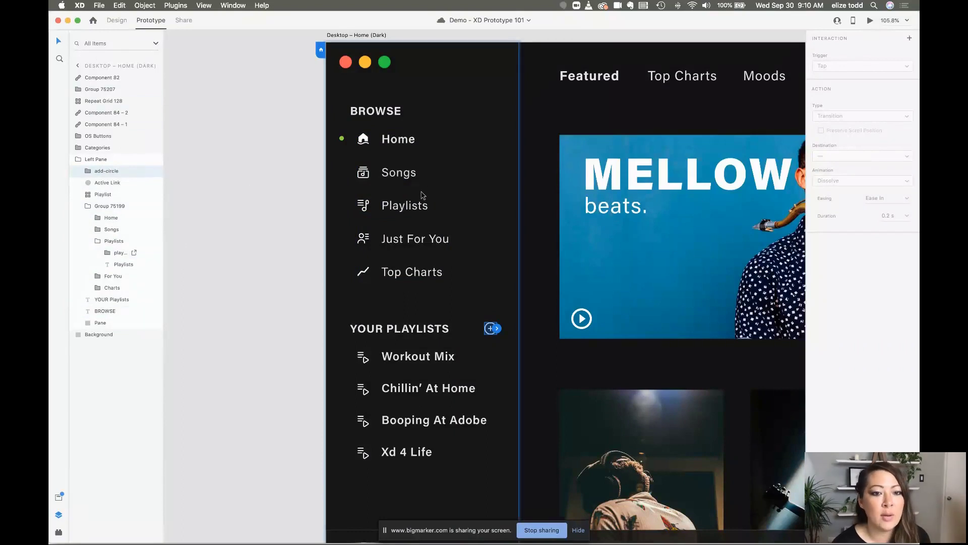
pyautogui.click(61, 514)
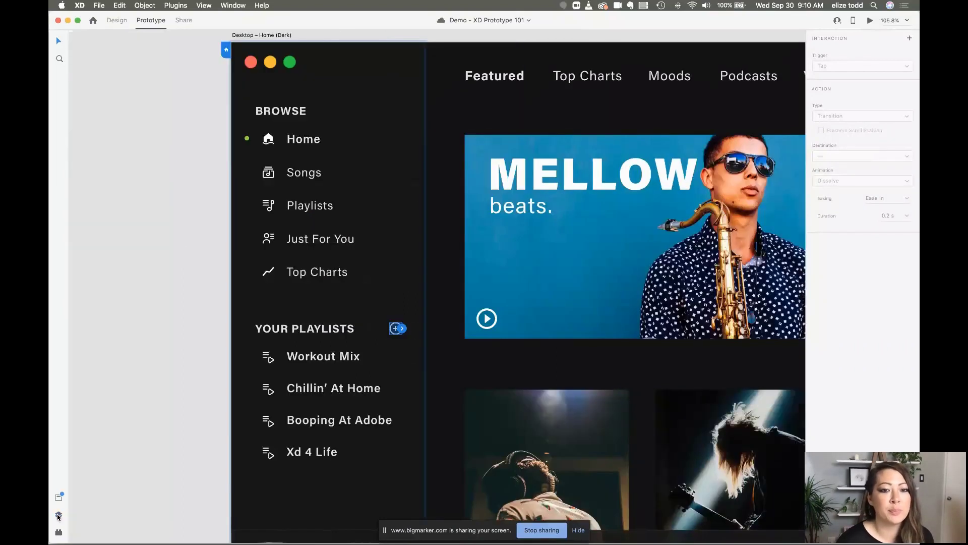
# Step: Select the Playlists item in the Desktop – Home (Dark) Browse menu and wire it to the Desktop – Home (Dark) – 1 artboard
pyautogui.click(309, 210)
pyautogui.doubleClick(310, 211)
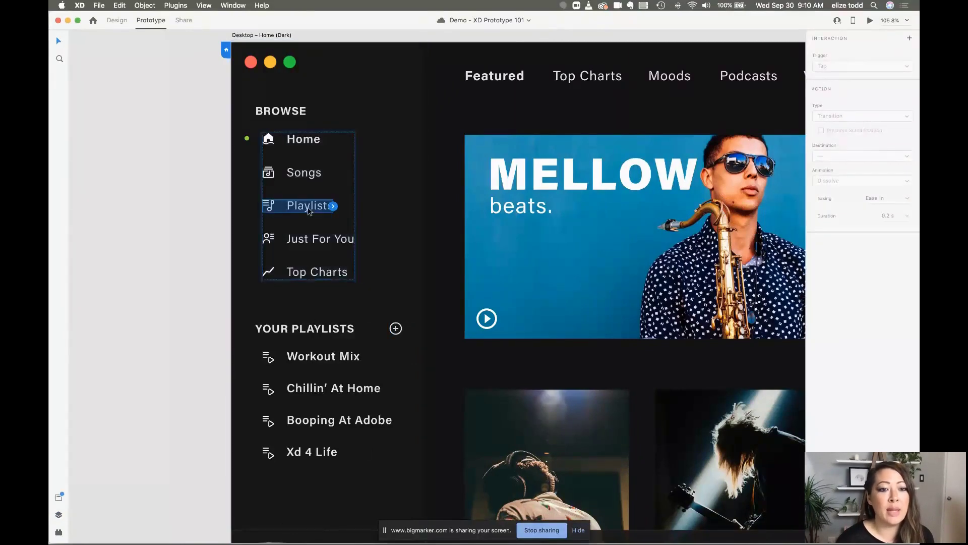
pyautogui.hscroll(3, 309, 211)
pyautogui.scroll(-3, 309, 211)
pyautogui.scroll(-5, 309, 210)
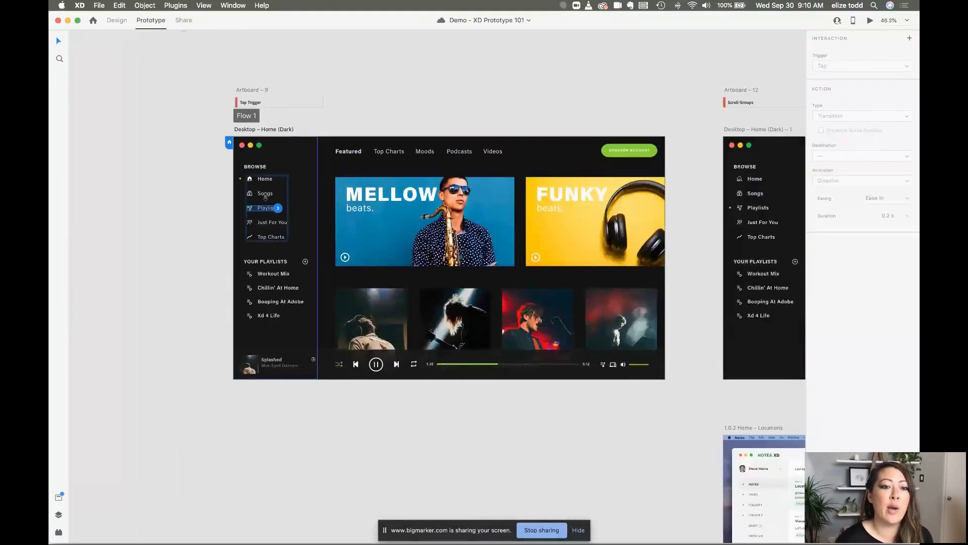
pyautogui.scroll(10, 301, 205)
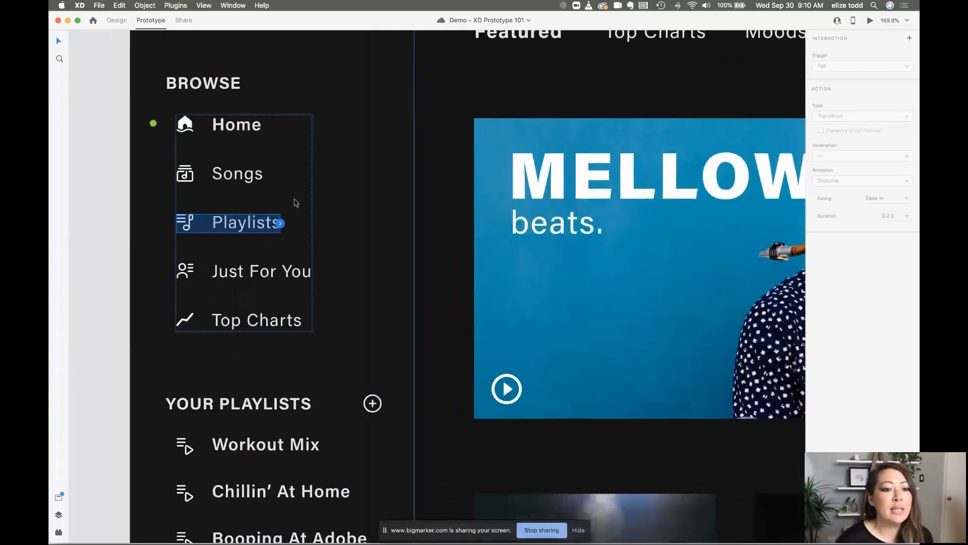
pyautogui.hscroll(-3, 325, 212)
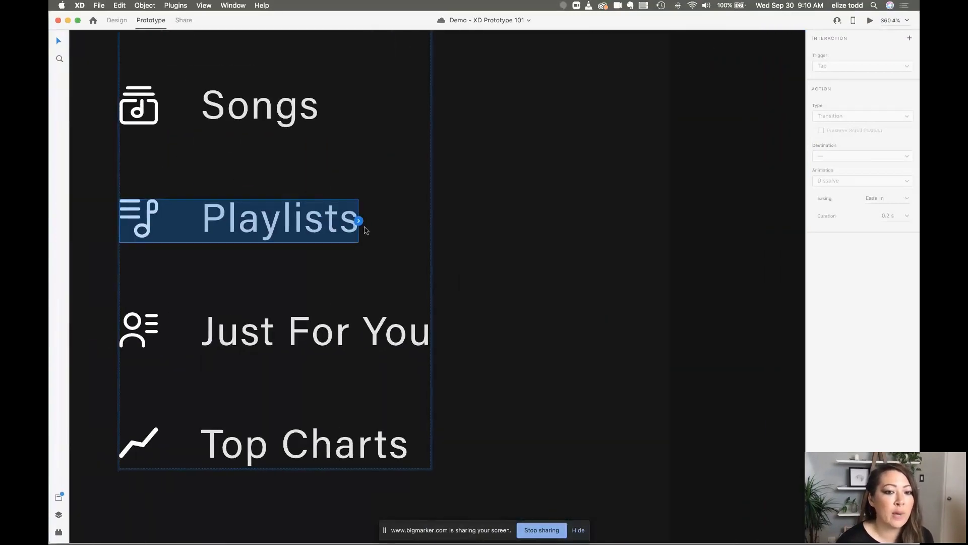
pyautogui.scroll(-5, 364, 224)
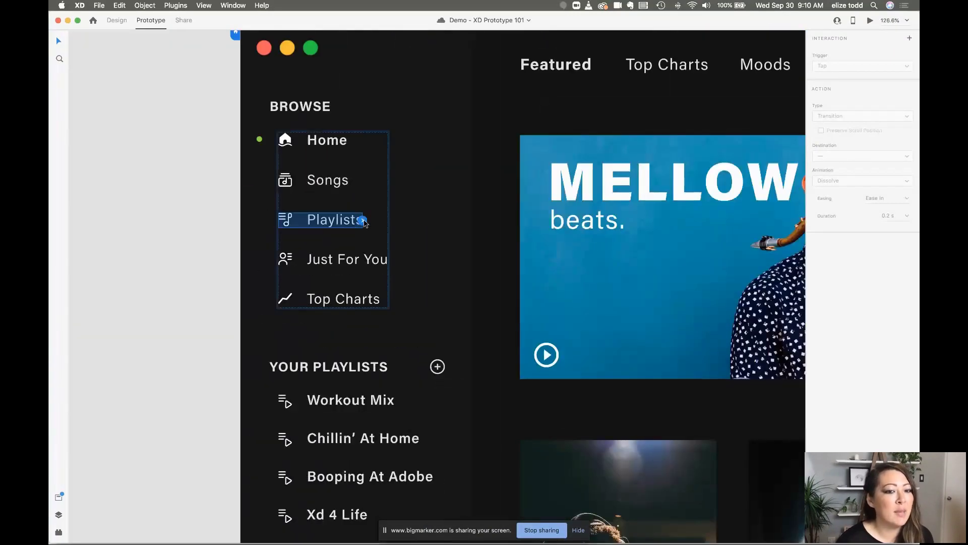
pyautogui.scroll(-2, 365, 224)
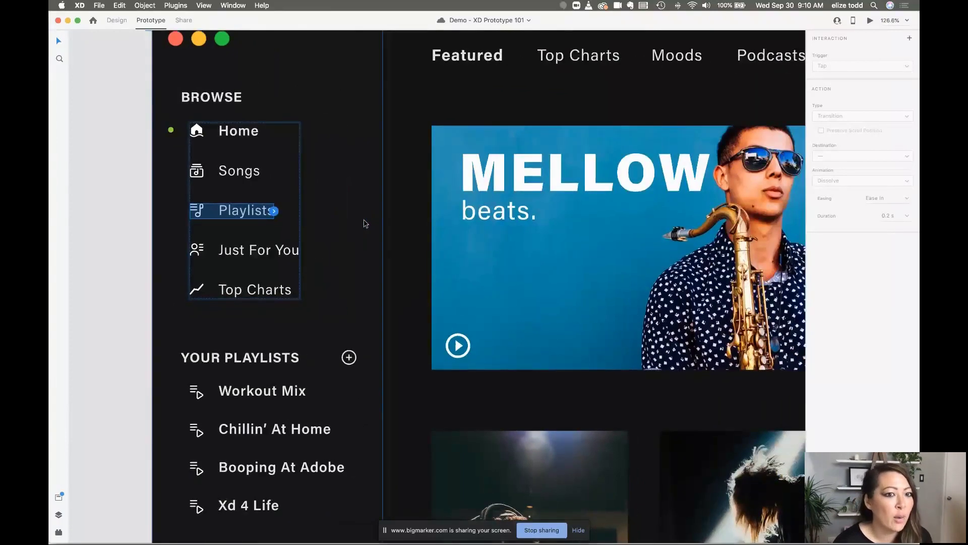
pyautogui.scroll(-2, 363, 222)
pyautogui.hscroll(3, 341, 225)
pyautogui.scroll(-2, 242, 194)
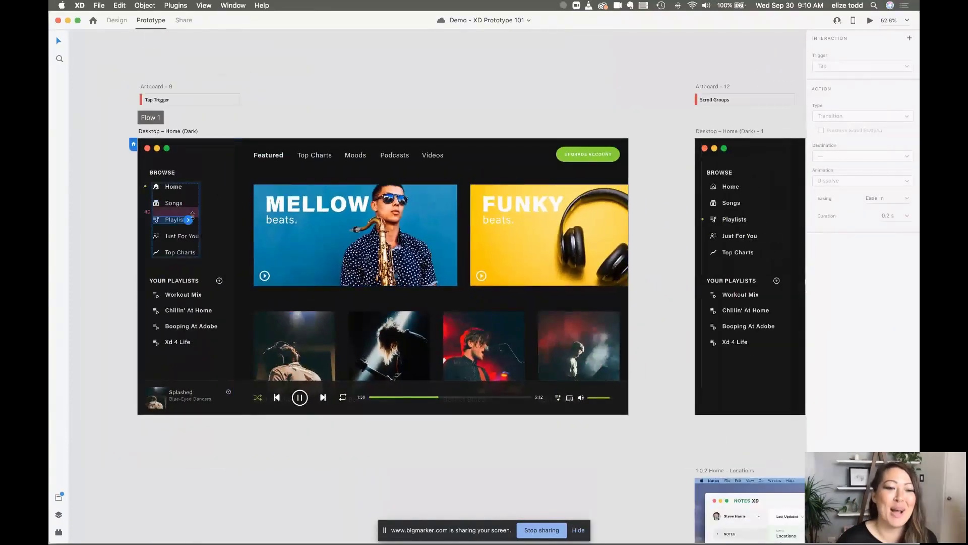
pyautogui.moveTo(189, 222); pyautogui.dragTo(751, 212)
pyautogui.hscroll(5, 706, 213)
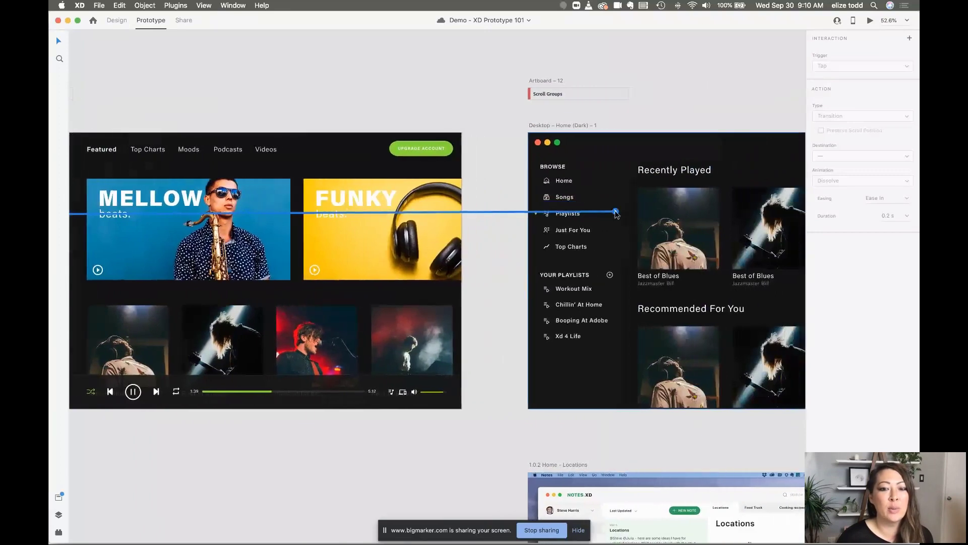
pyautogui.hscroll(-2, 616, 214)
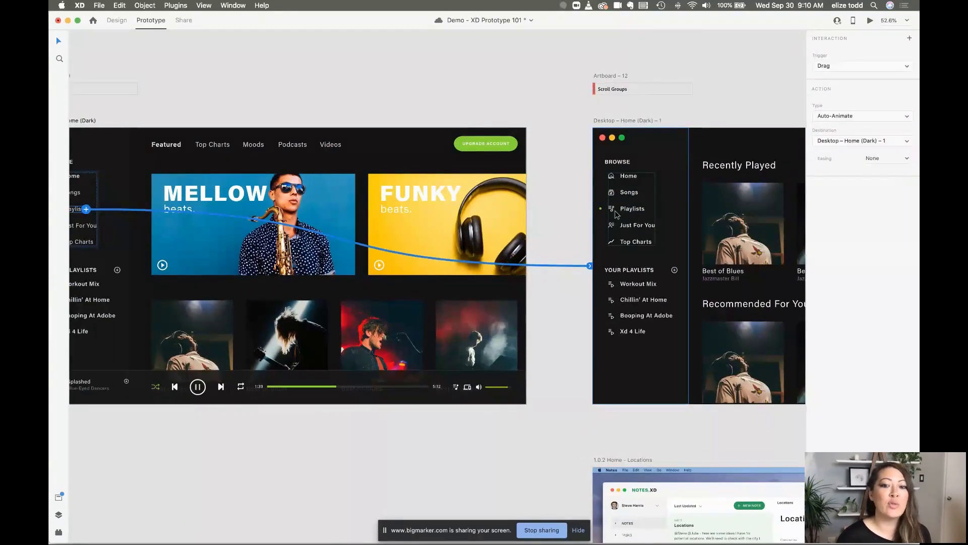
# Step: Look over the wire from Playlists to Desktop – Home (Dark) – 1 and the surrounding example artboards
pyautogui.hscroll(-3, 138, 208)
pyautogui.scroll(-3, 138, 207)
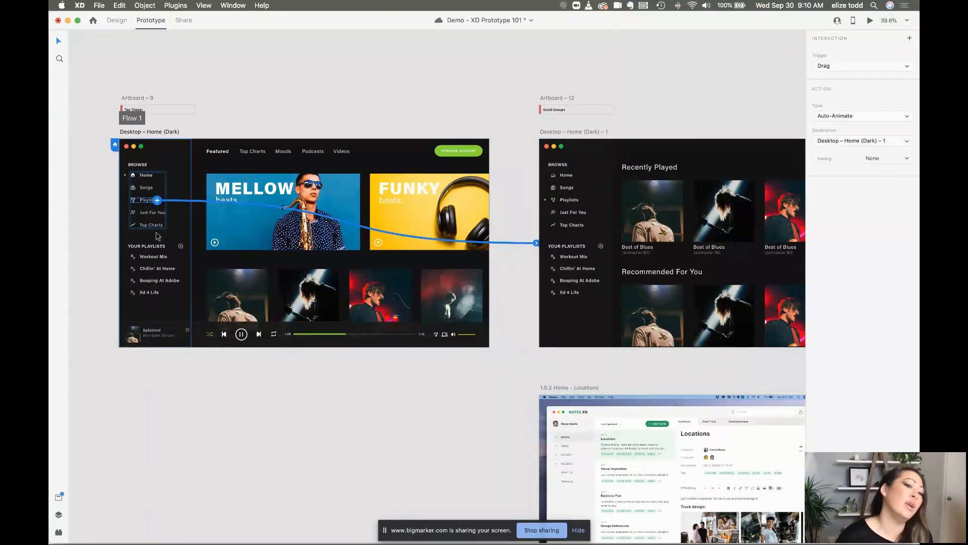
pyautogui.scroll(-5, 606, 322)
pyautogui.hscroll(4, 606, 323)
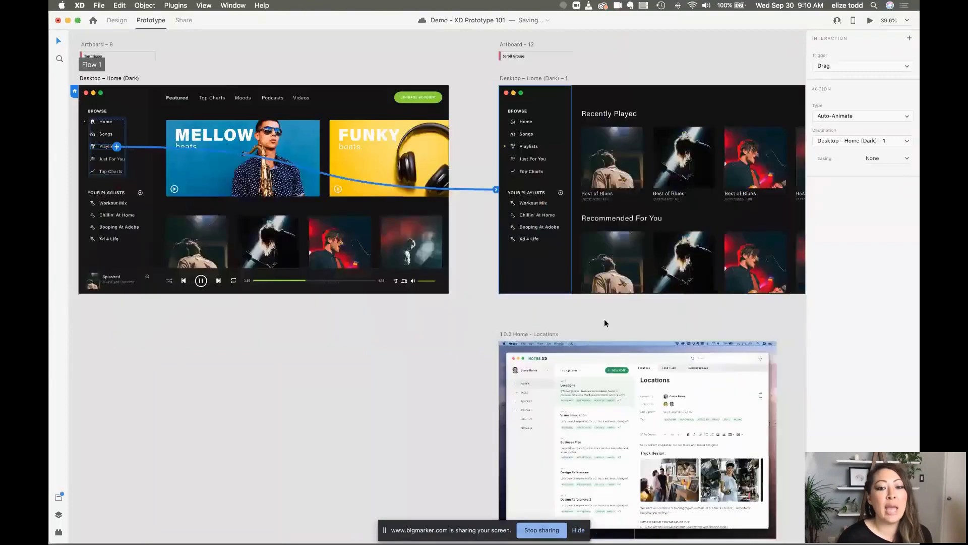
pyautogui.scroll(-8, 604, 319)
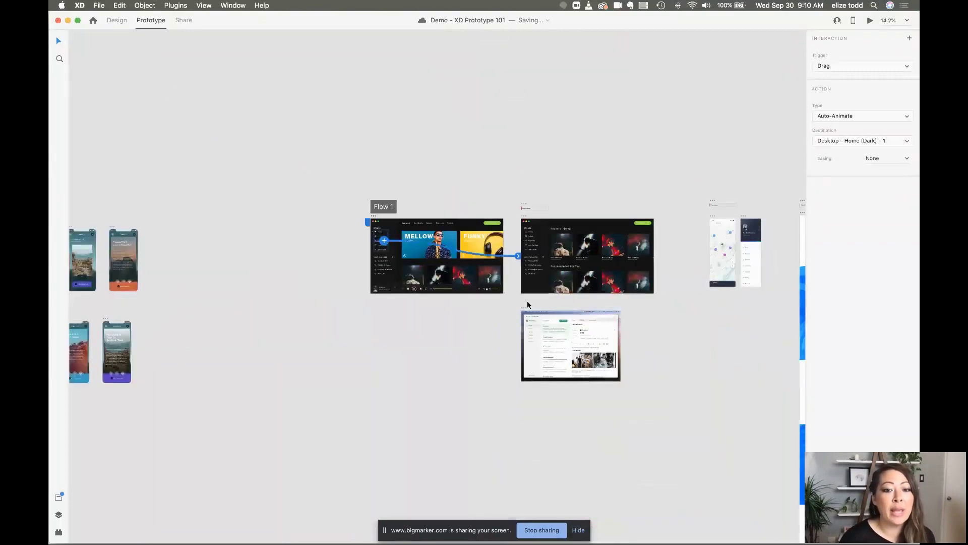
pyautogui.scroll(6, 527, 305)
pyautogui.scroll(3, 524, 303)
pyautogui.hscroll(-3, 524, 302)
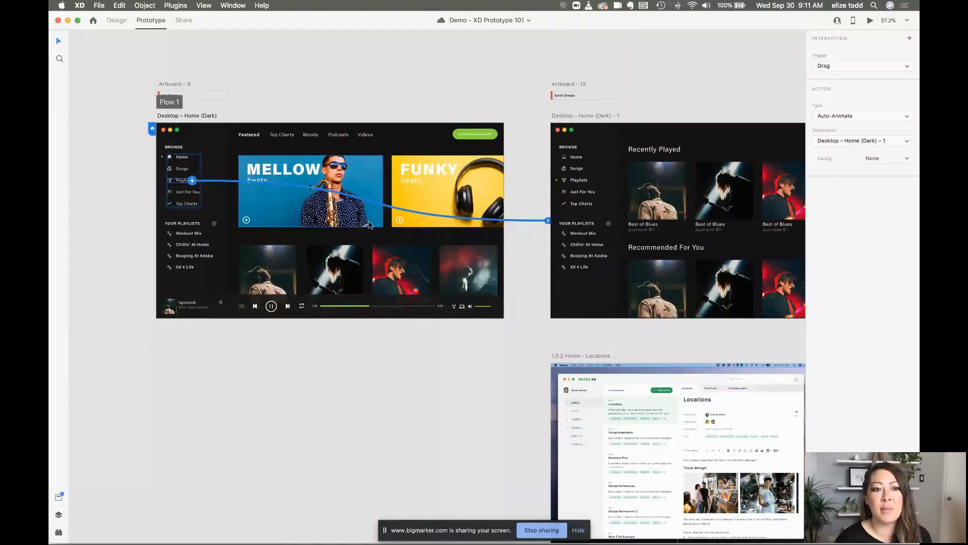
# Step: Set the trigger of the Playlists interaction to Tap
pyautogui.hscroll(3, 368, 225)
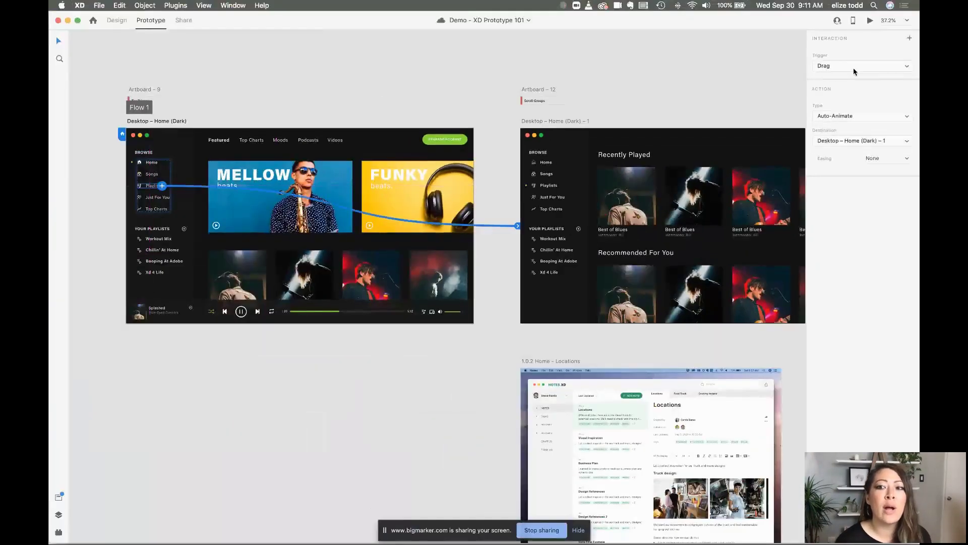
pyautogui.click(866, 71)
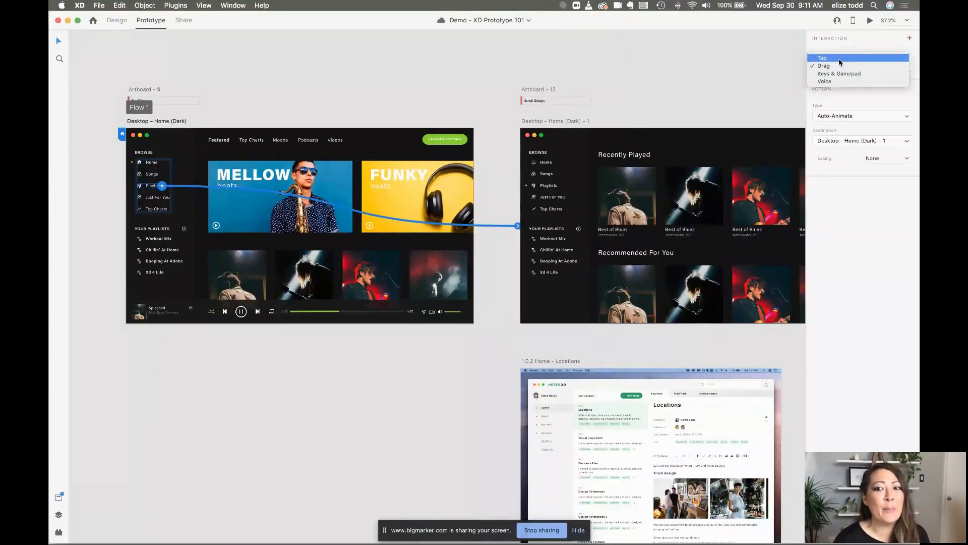
pyautogui.click(839, 59)
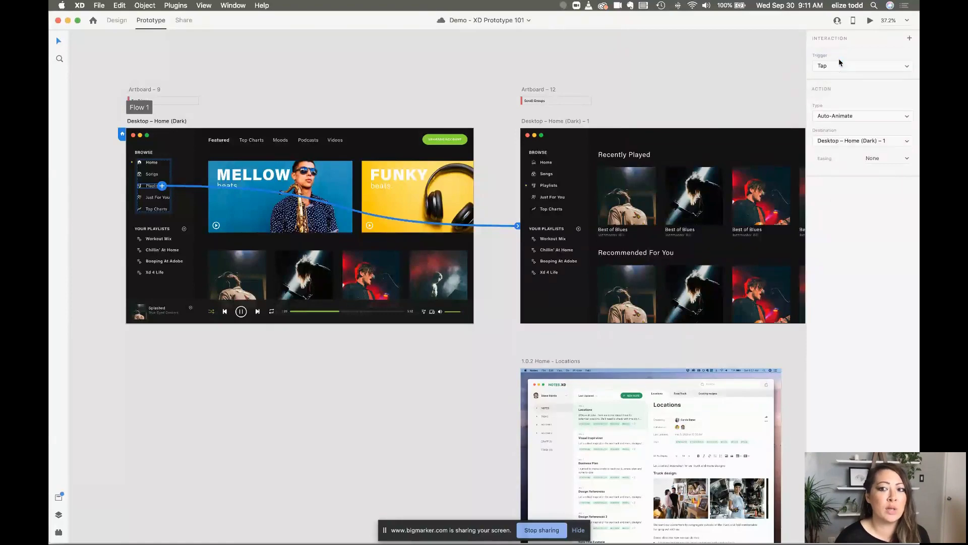
pyautogui.click(838, 65)
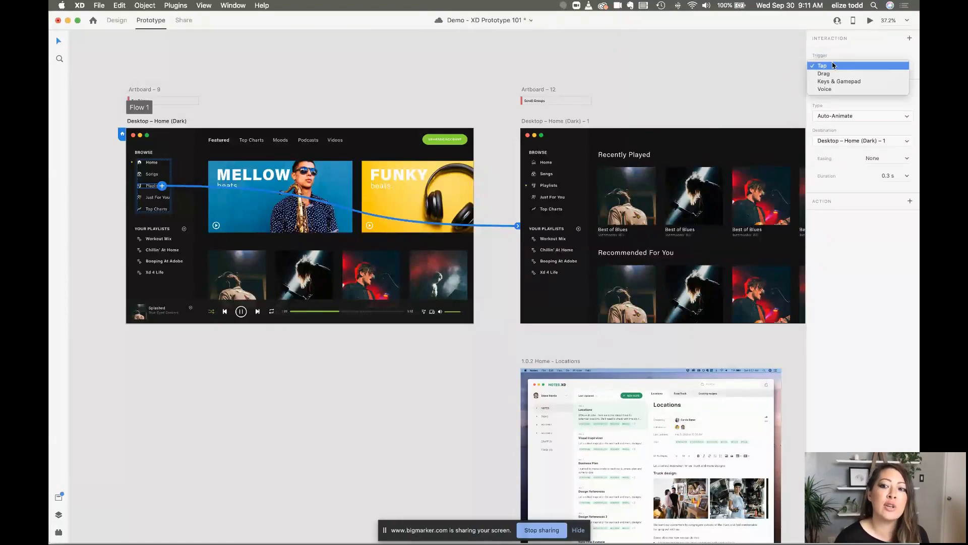
pyautogui.click(831, 65)
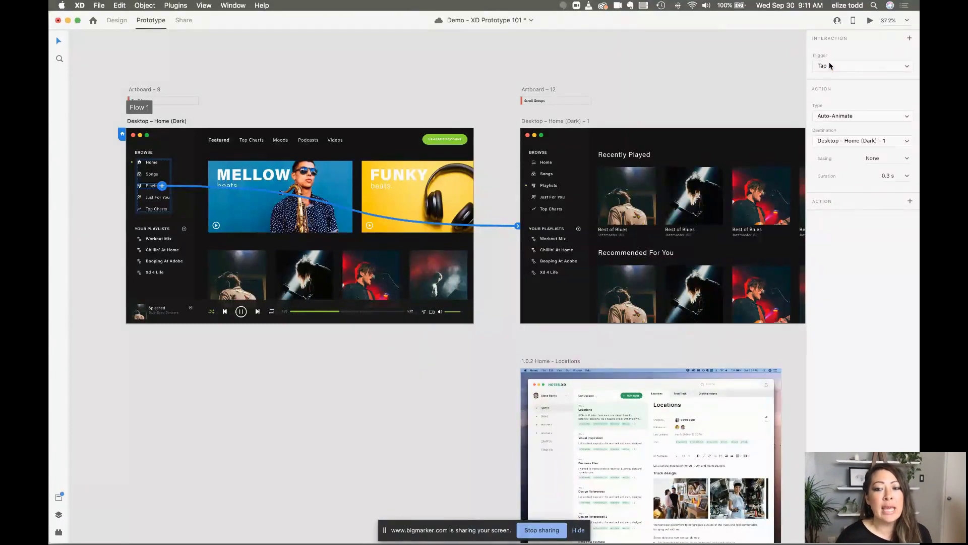
# Step: Change the Playlists interaction's action type to Transition and its animation to None
pyautogui.click(837, 117)
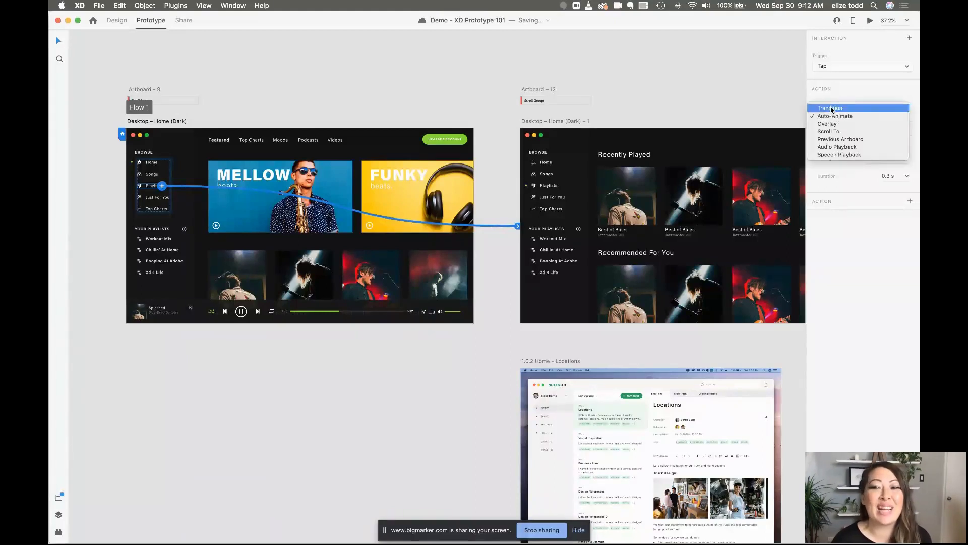
pyautogui.click(831, 109)
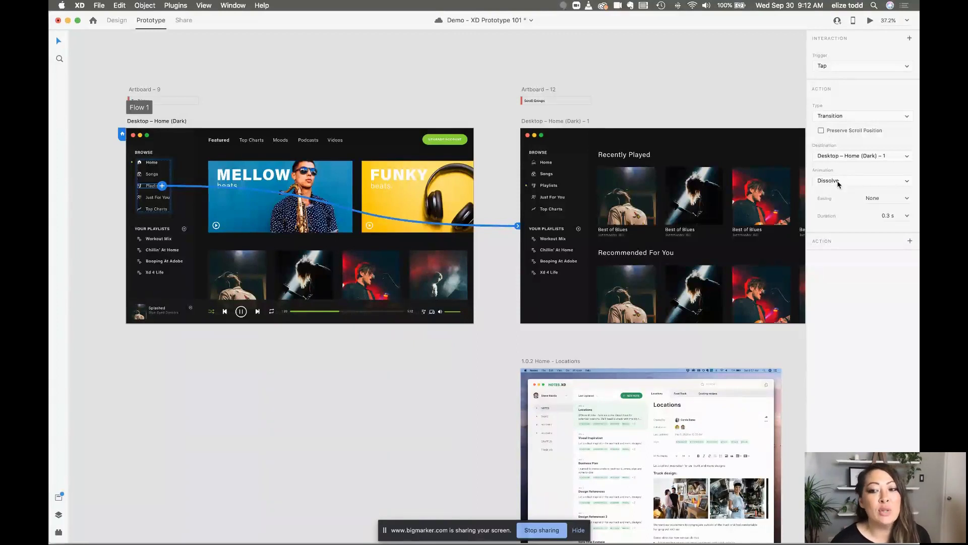
pyautogui.click(832, 182)
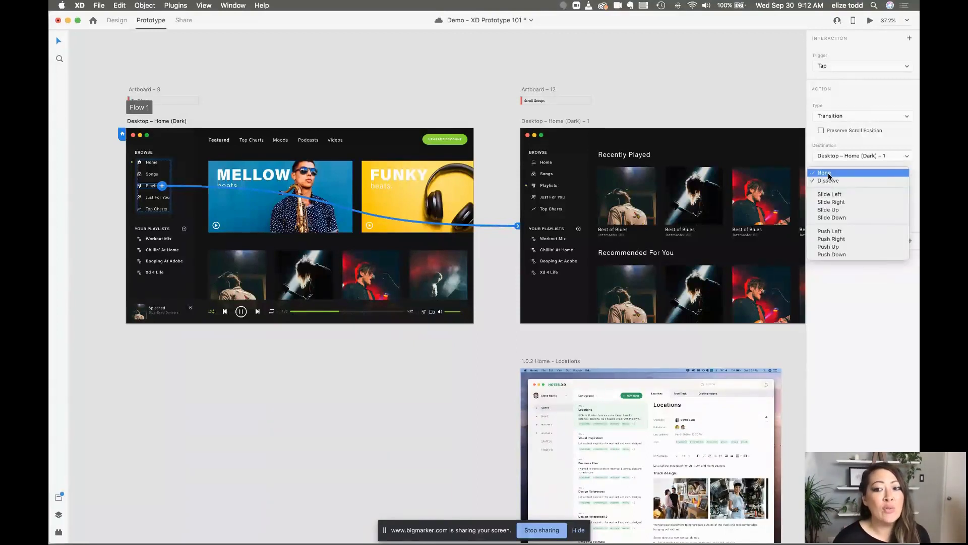
pyautogui.click(829, 174)
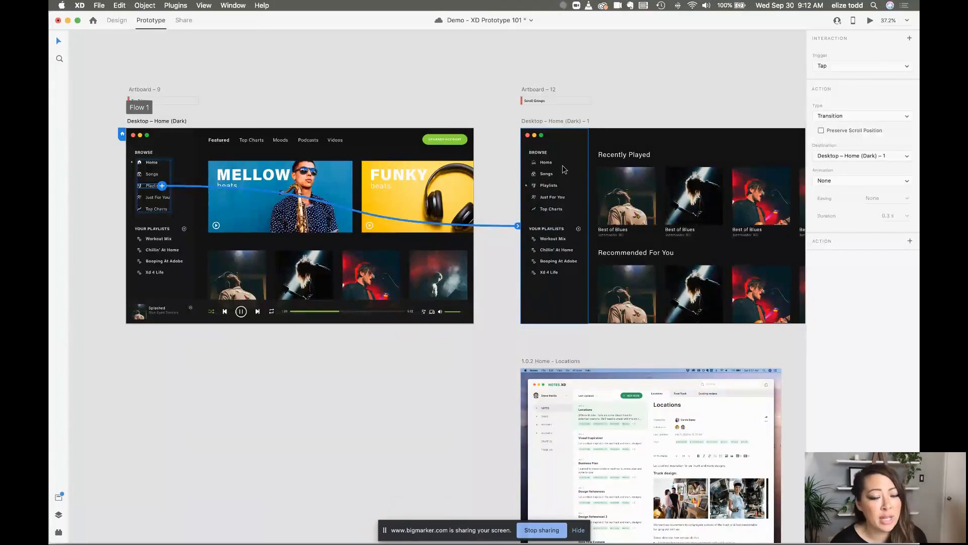
# Step: Select the nested Home item in the Desktop – Home (Dark) – 1 Browse menu and wire it back to the Desktop – Home (Dark) artboard
pyautogui.hscroll(5, 564, 170)
pyautogui.click(467, 120)
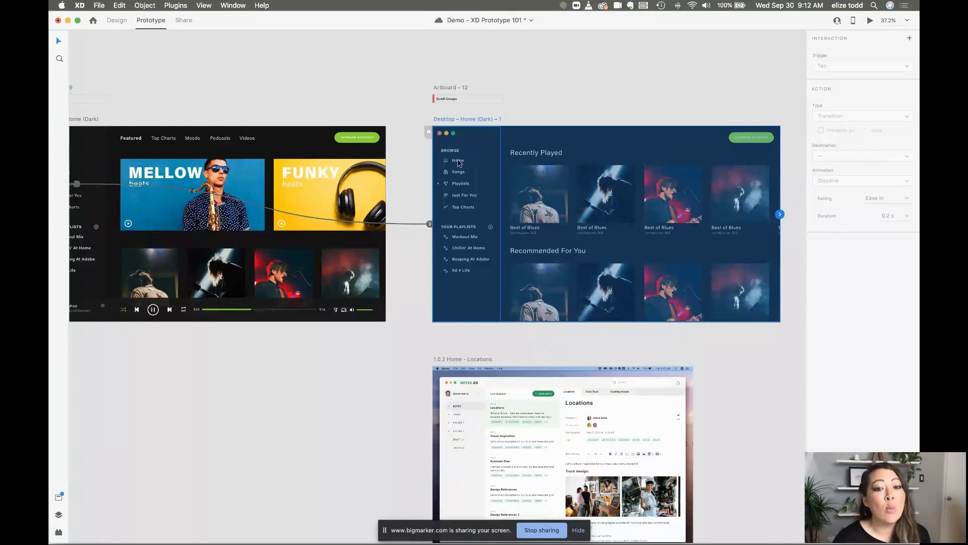
pyautogui.scroll(5, 468, 186)
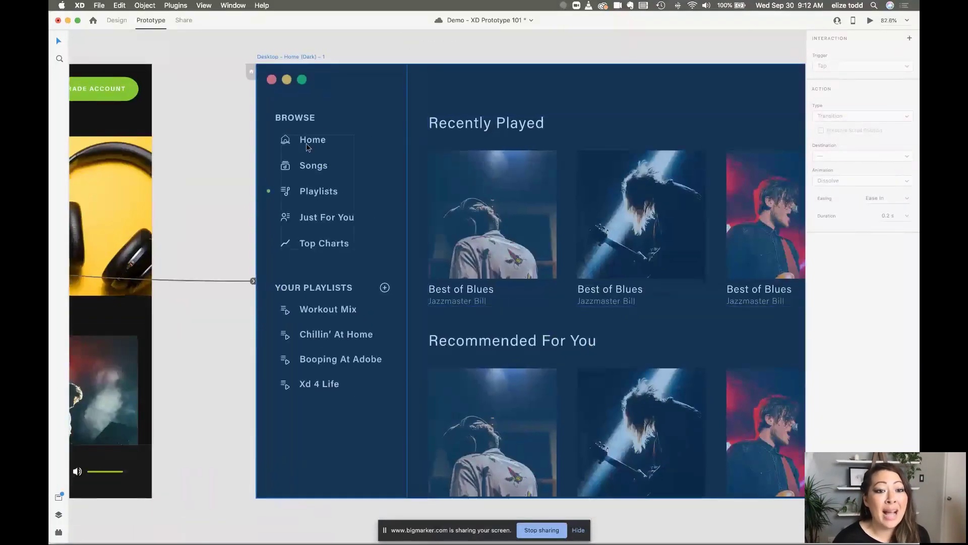
pyautogui.click(307, 143)
pyautogui.doubleClick(316, 144)
pyautogui.scroll(-4, 316, 144)
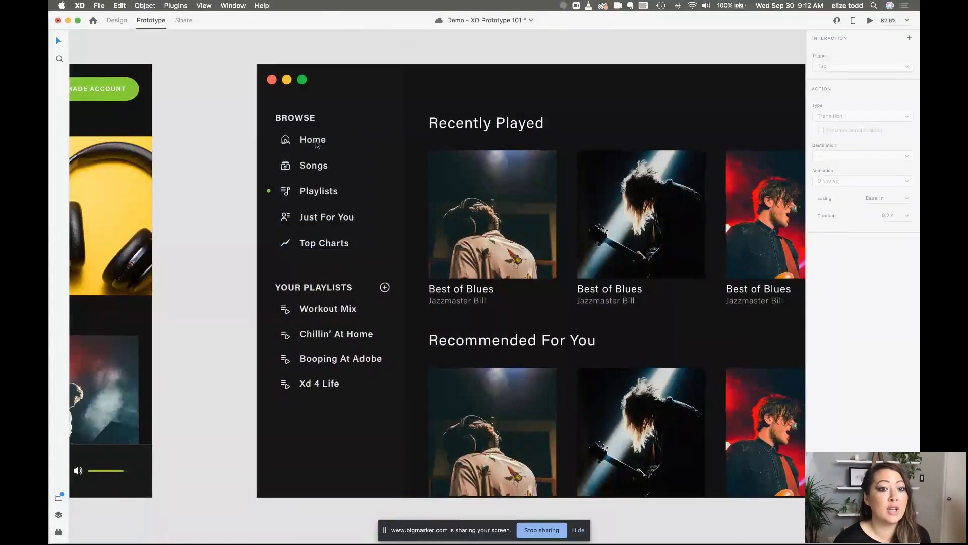
pyautogui.hscroll(-2, 316, 142)
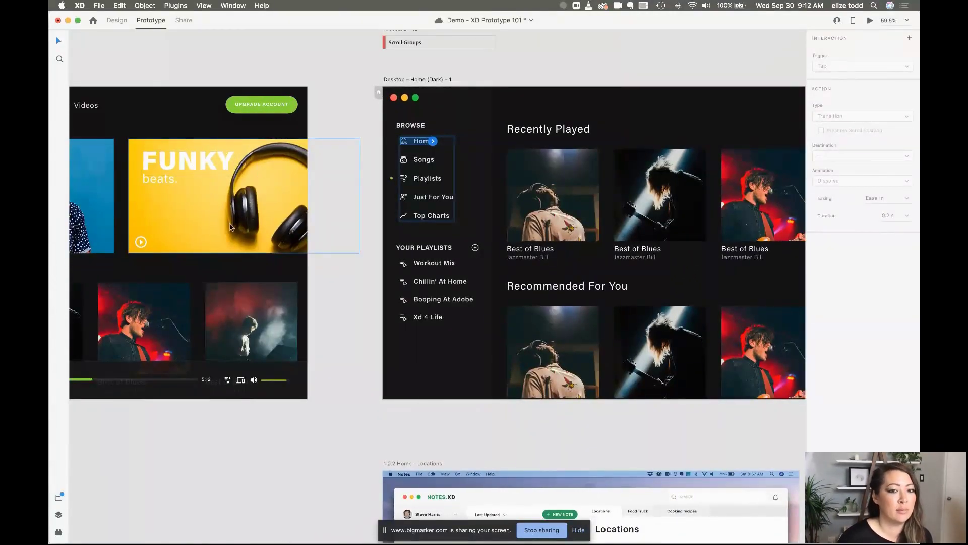
pyautogui.click(446, 128)
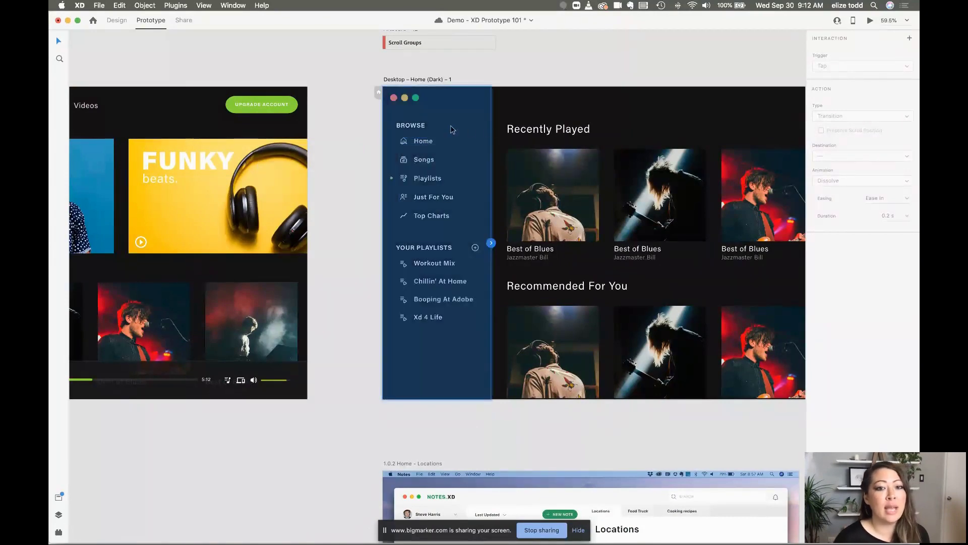
pyautogui.scroll(5, 440, 132)
pyautogui.doubleClick(405, 154)
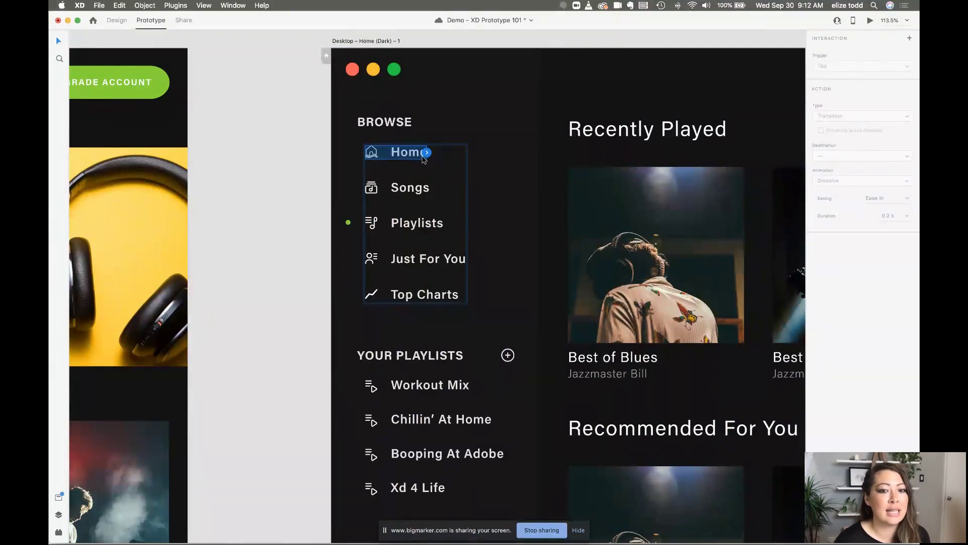
pyautogui.scroll(-10, 431, 157)
pyautogui.moveTo(429, 153); pyautogui.dragTo(245, 176)
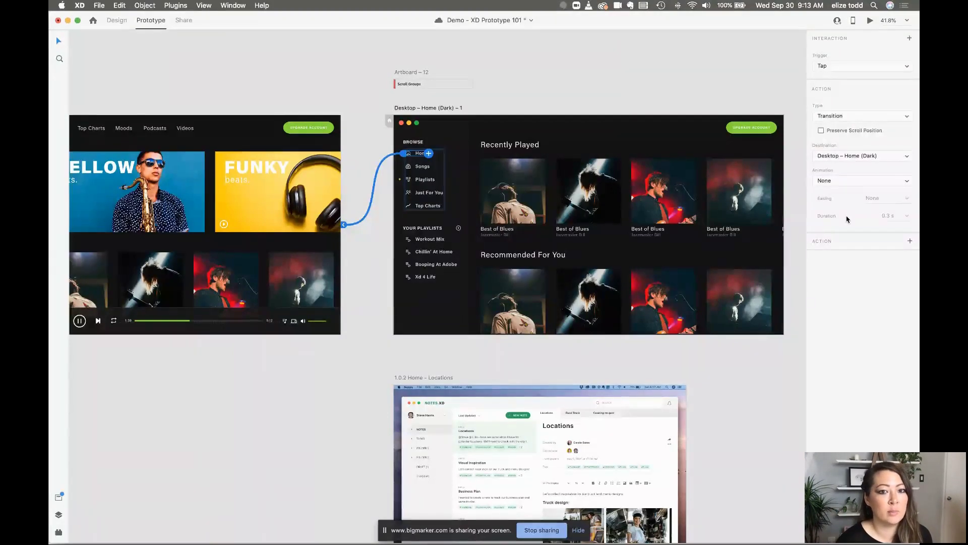
# Step: Select the Desktop – Home (Dark) artboard and open the desktop preview starting from it
pyautogui.scroll(-3, 709, 175)
pyautogui.click(402, 79)
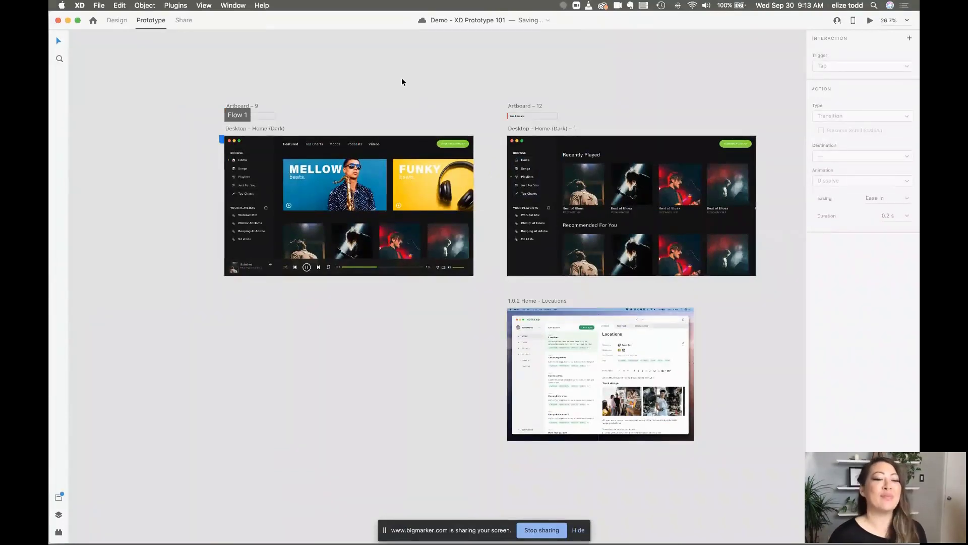
pyautogui.scroll(5, 252, 134)
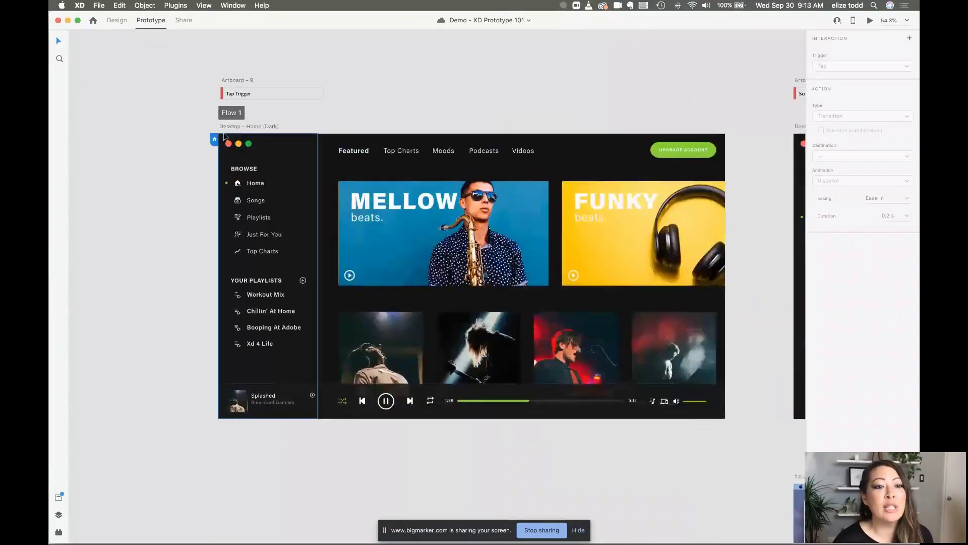
pyautogui.click(248, 130)
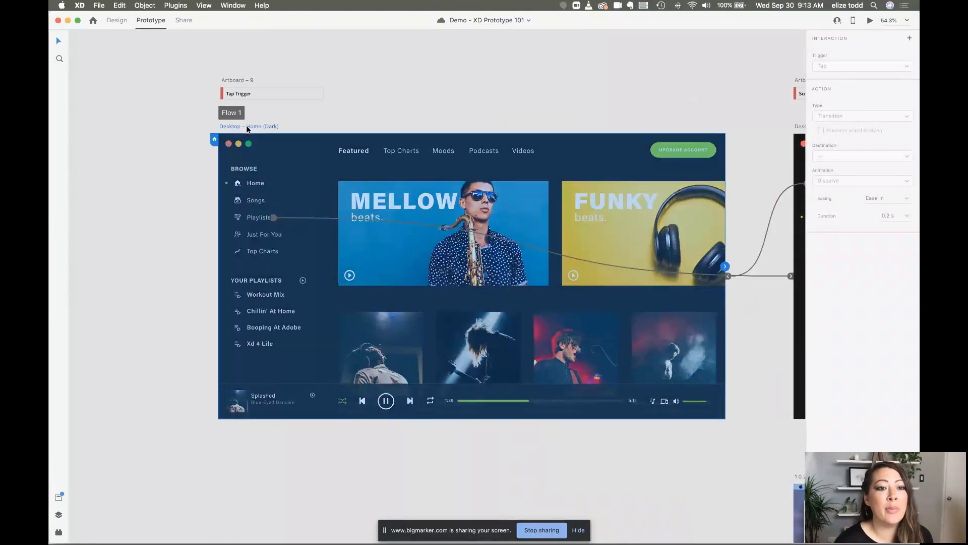
pyautogui.click(237, 129)
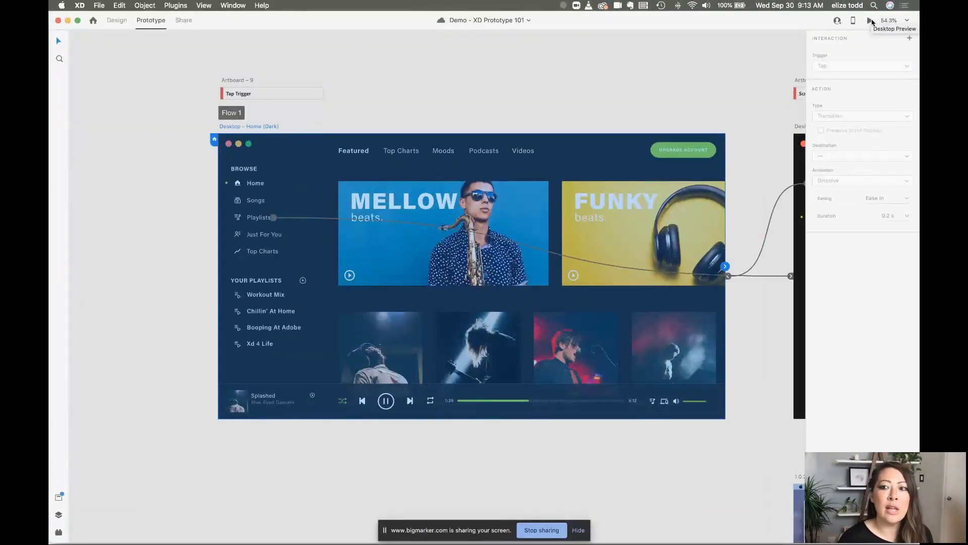
pyautogui.click(869, 21)
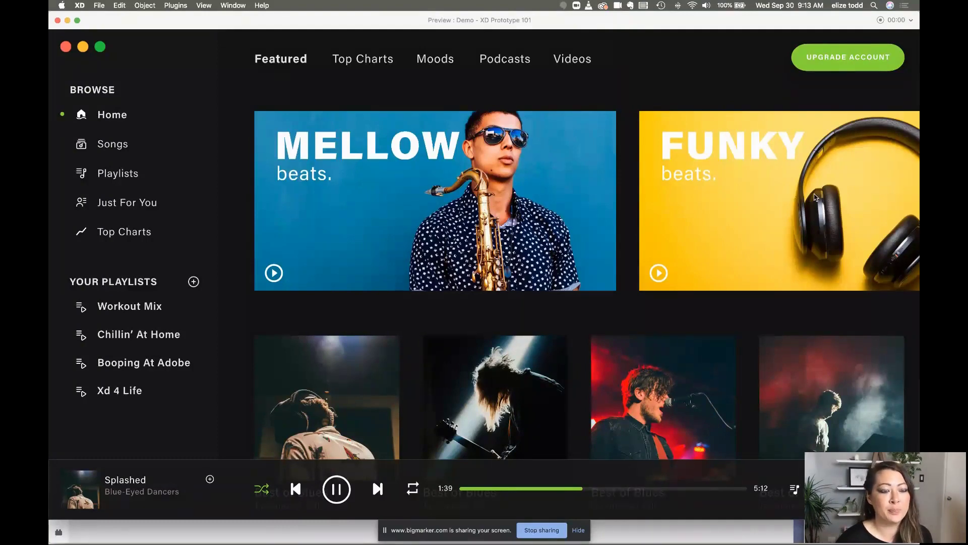
# Step: Test the links in the preview by switching repeatedly between Playlists and Home, and close the preview
pyautogui.click(114, 179)
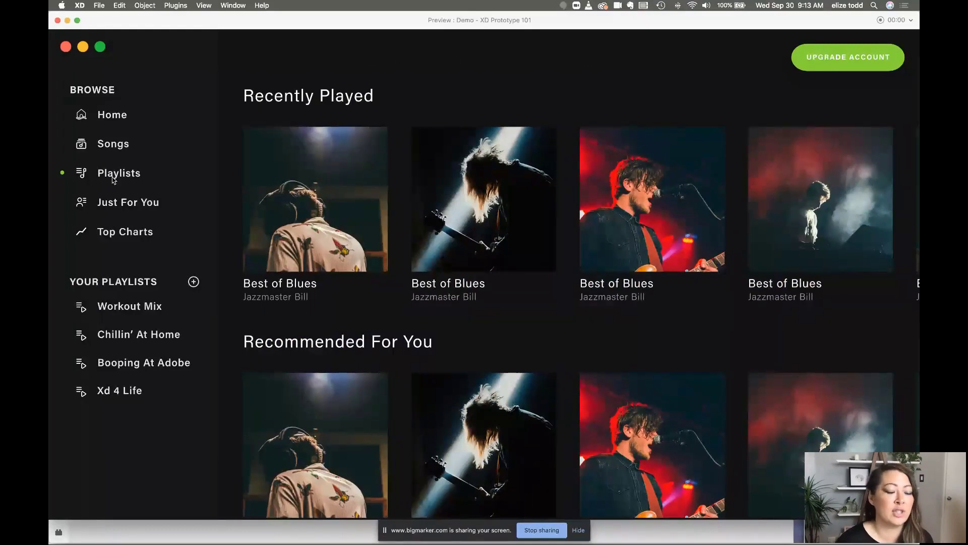
pyautogui.click(114, 117)
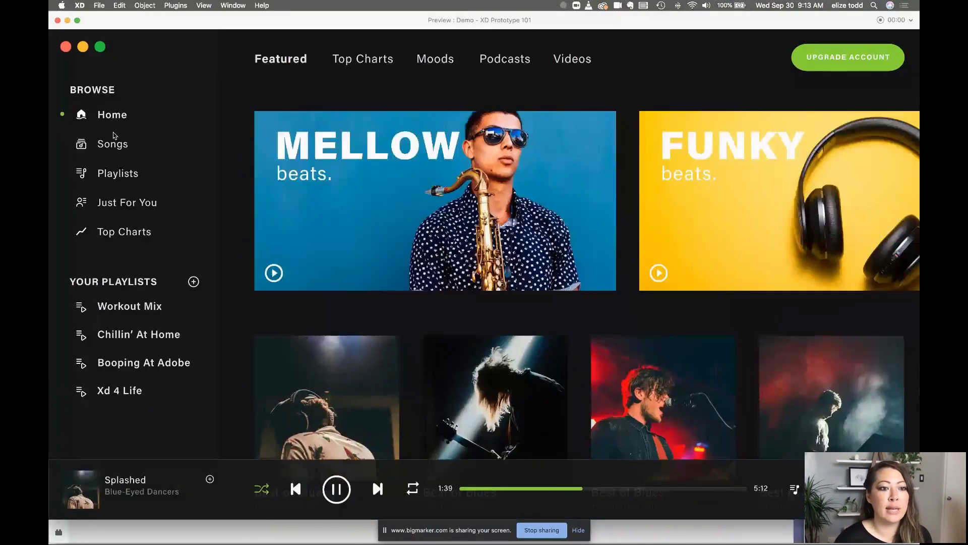
pyautogui.click(115, 172)
pyautogui.click(111, 118)
pyautogui.click(115, 176)
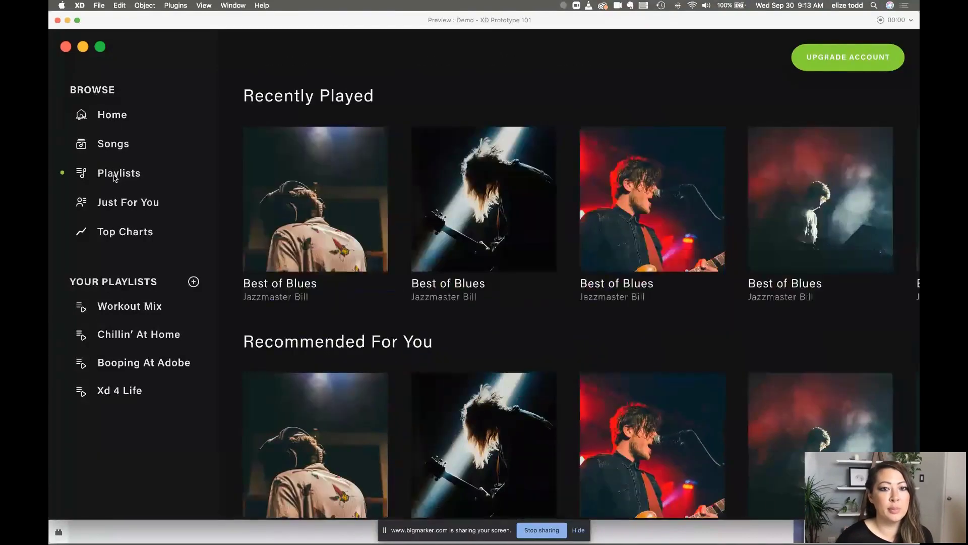
pyautogui.click(112, 116)
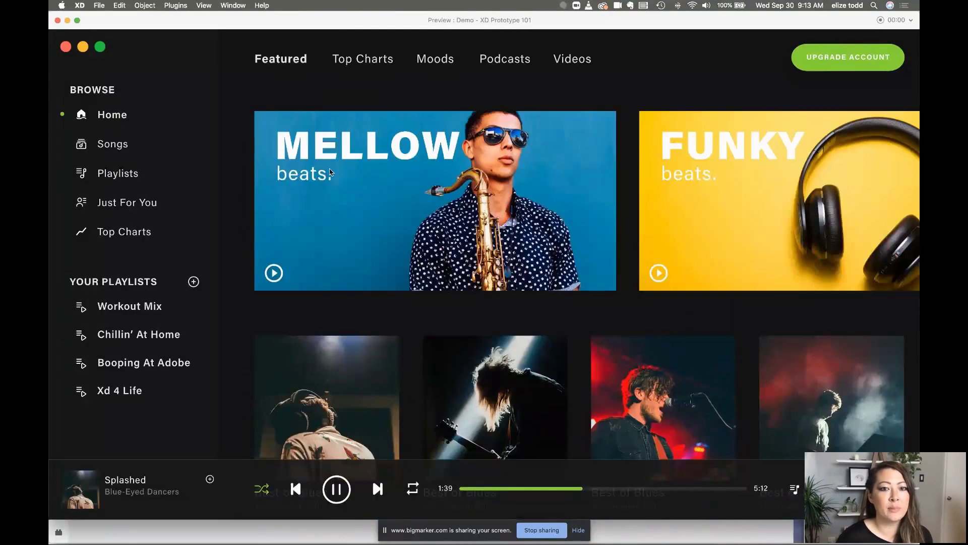
pyautogui.click(58, 20)
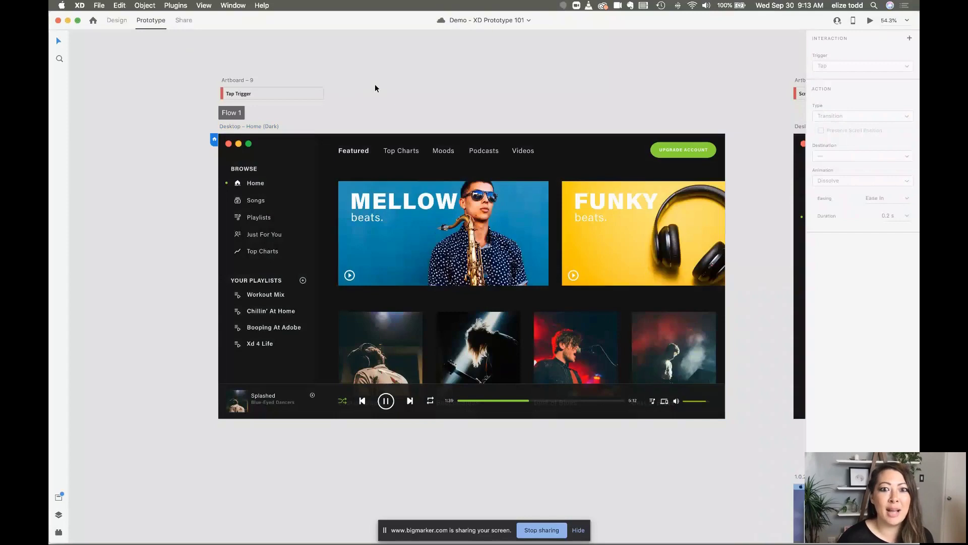
# Step: Select the 1.0.2 Home - Locations artboard and open the desktop preview to demonstrate its scroll groups
pyautogui.press('super+0')
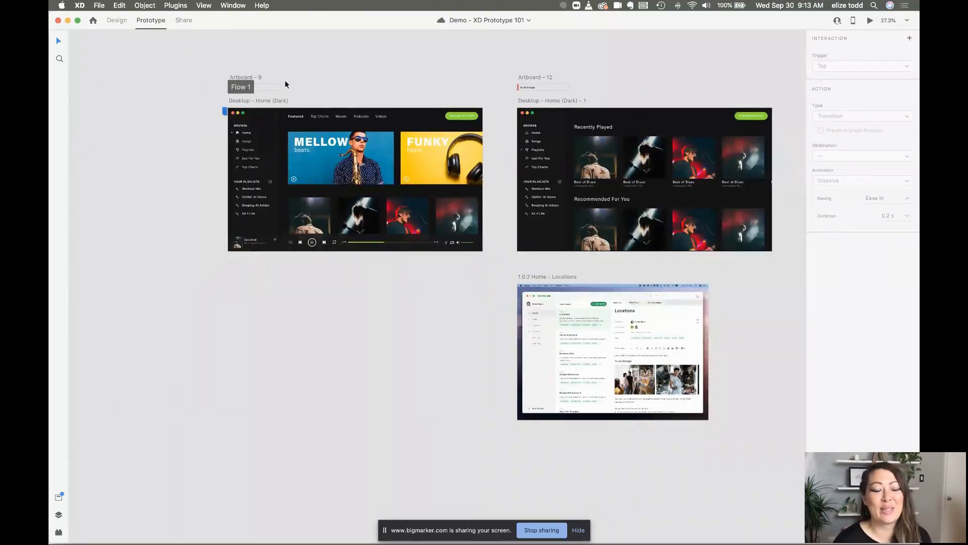
pyautogui.hscroll(4, 285, 85)
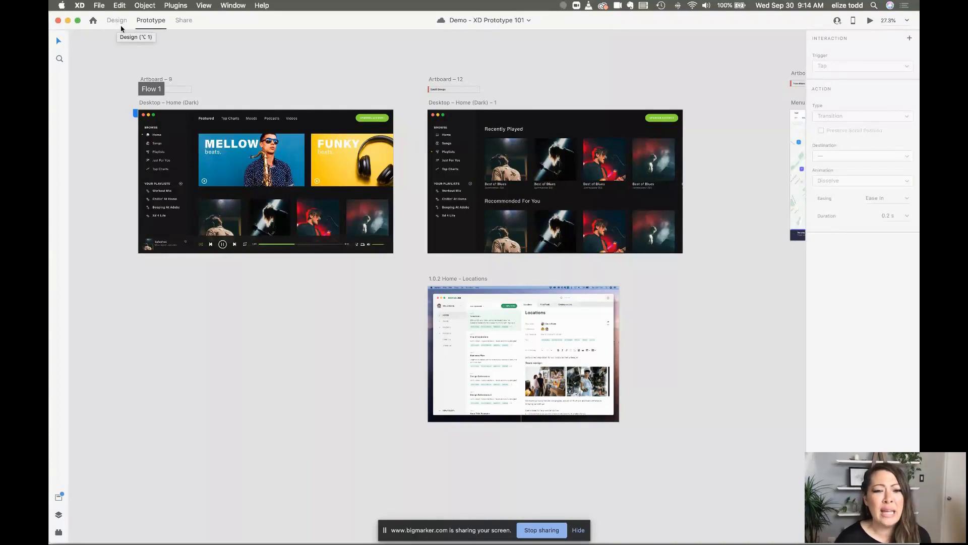
pyautogui.click(432, 281)
pyautogui.scroll(-3, 433, 281)
pyautogui.hscroll(3, 432, 280)
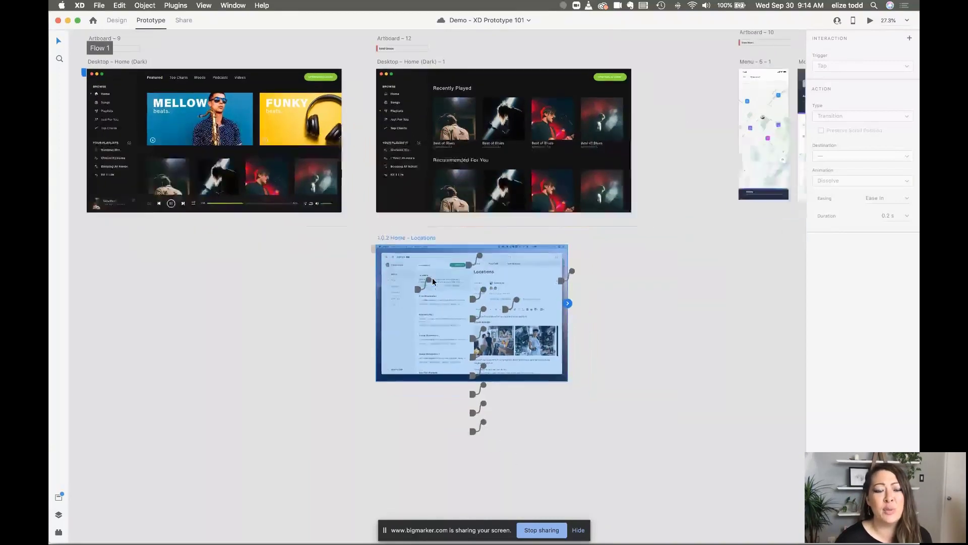
pyautogui.click(870, 21)
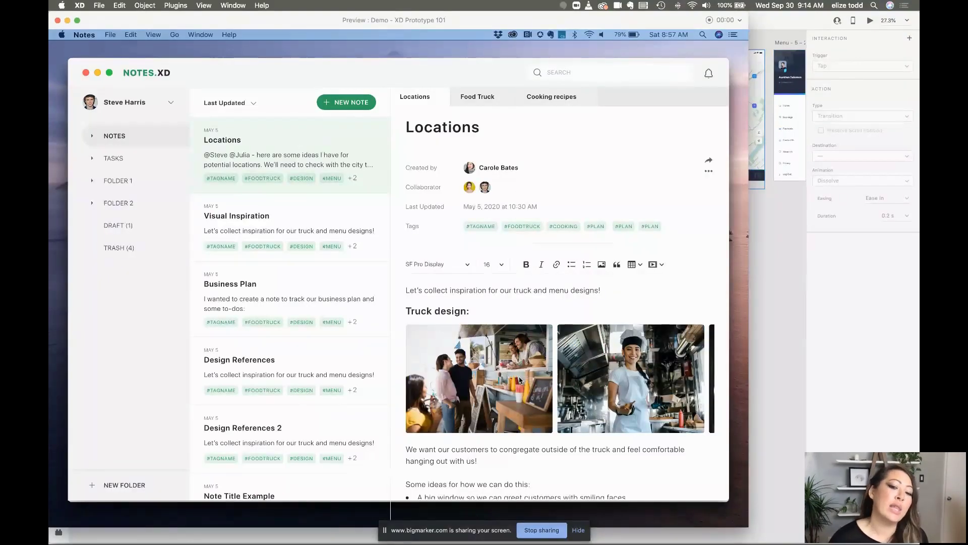
# Step: Try out the preview's scroll groups: move the Truck design images sideways and the Locations note down to its map
pyautogui.hscroll(5, 588, 369)
pyautogui.hscroll(-3, 588, 369)
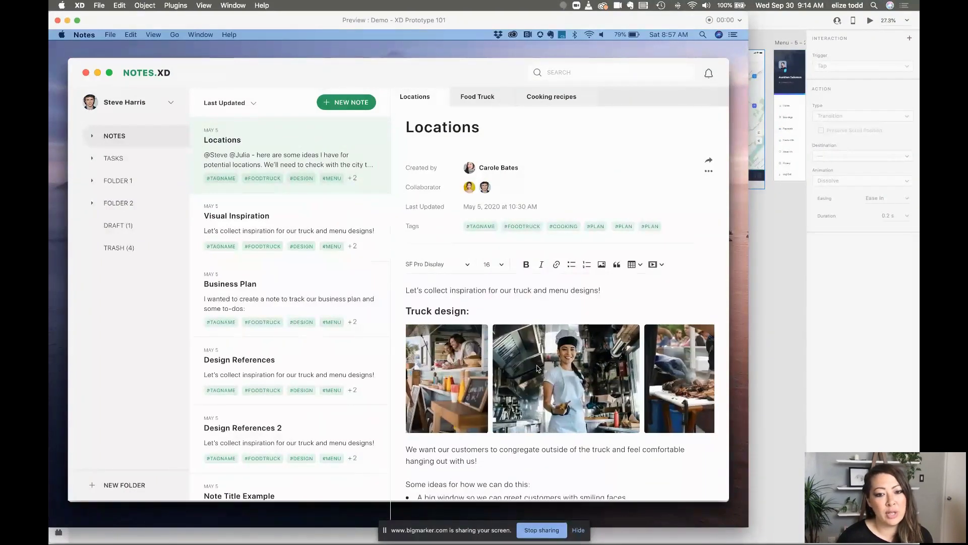
pyautogui.hscroll(-3, 519, 367)
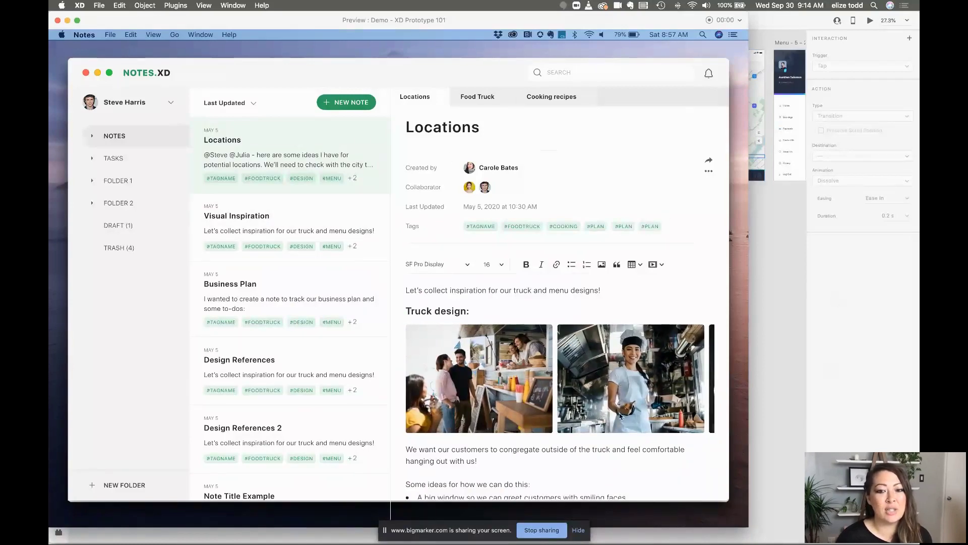
pyautogui.scroll(-5, 649, 404)
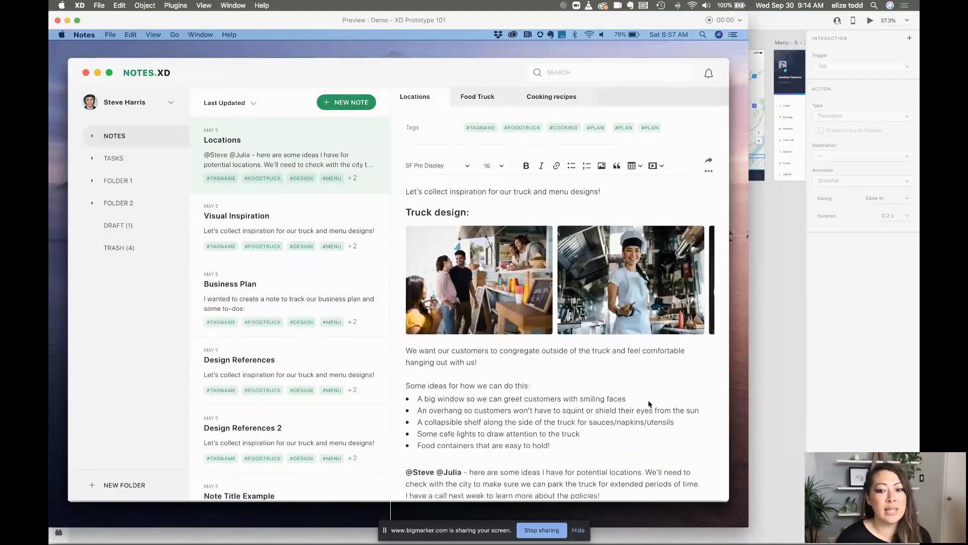
pyautogui.scroll(-1, 649, 403)
pyautogui.scroll(-4, 650, 403)
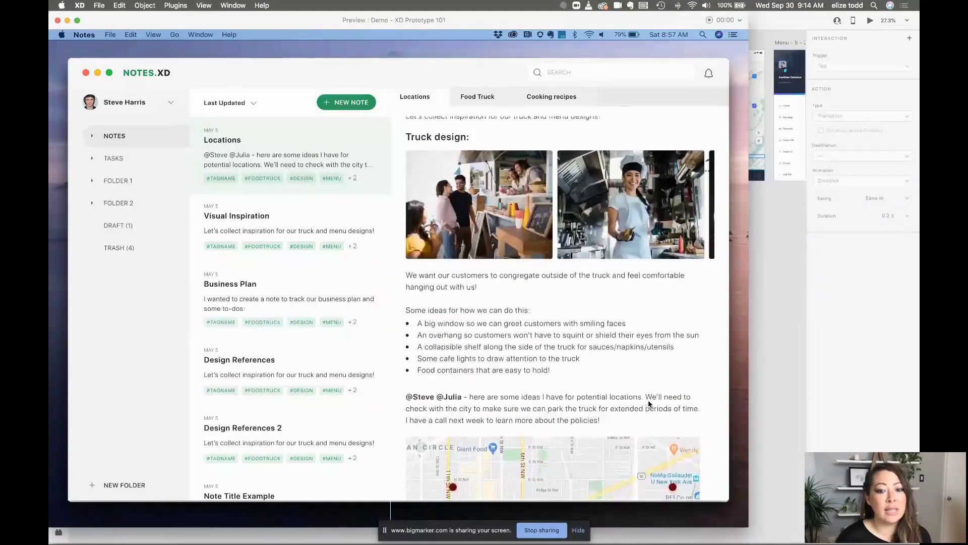
pyautogui.scroll(-7, 631, 359)
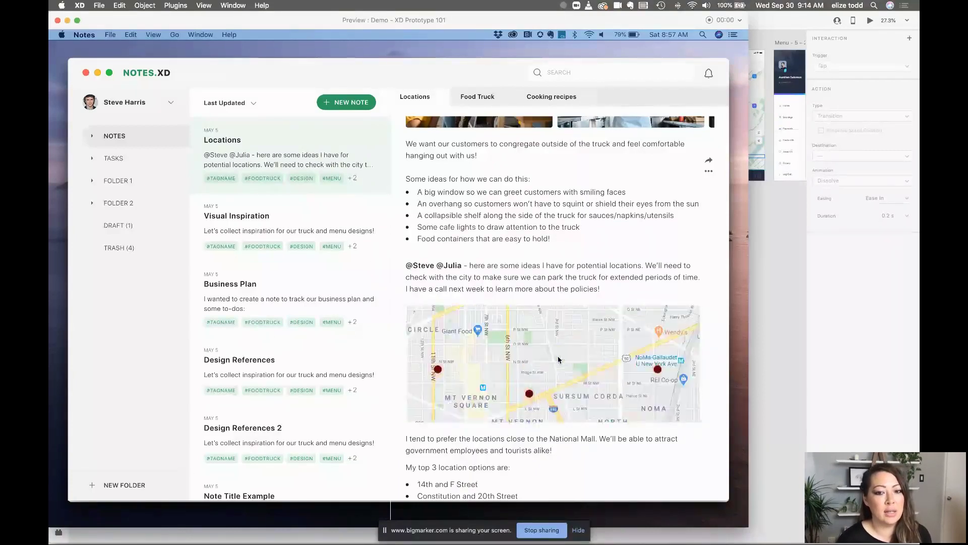
# Step: Return the Locations note to its beginning and close the preview
pyautogui.scroll(5, 565, 278)
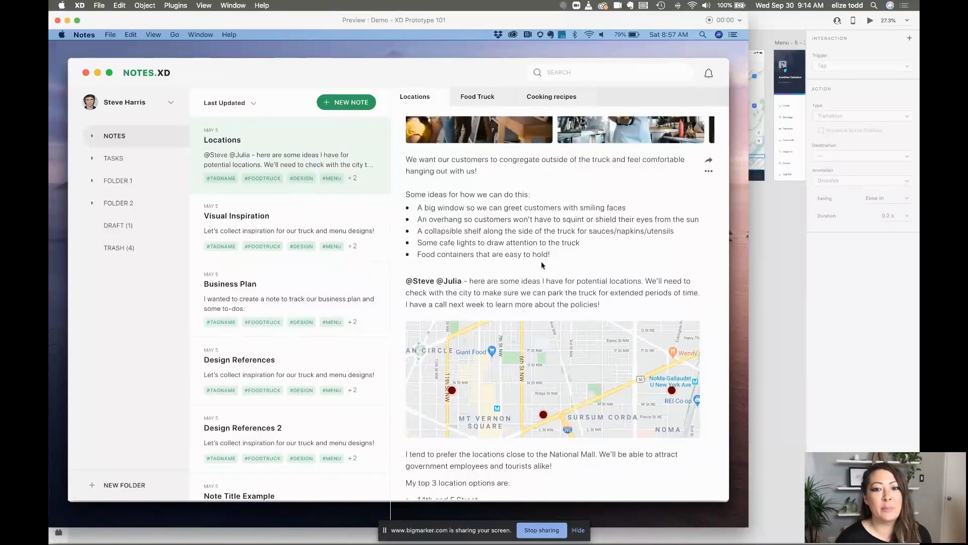
pyautogui.scroll(3, 575, 195)
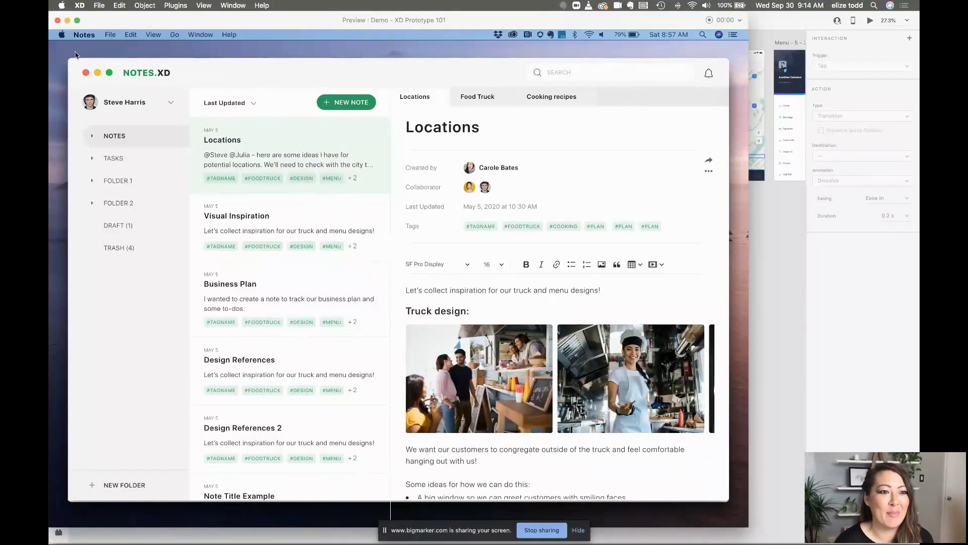
pyautogui.click(58, 21)
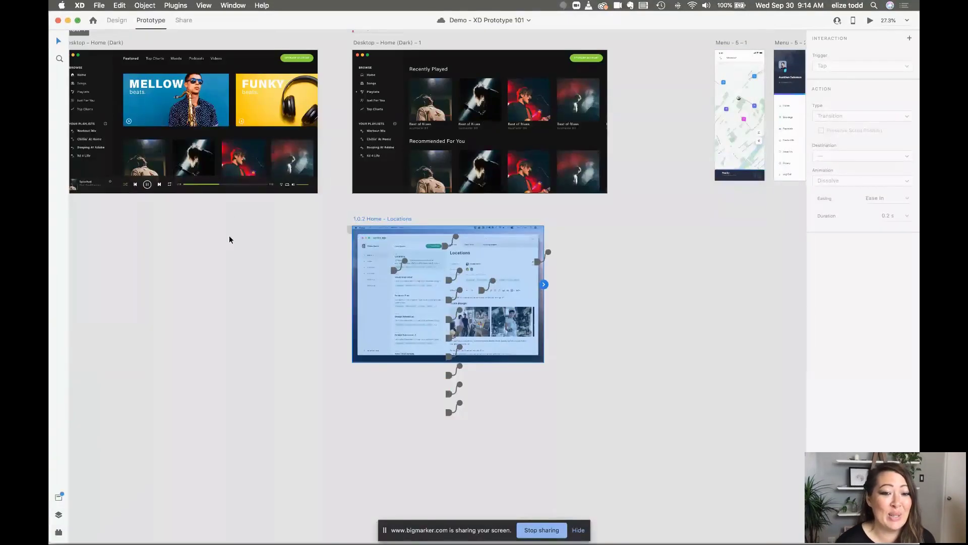
# Step: Select the row of album covers inside the Recently Played group on the Desktop – Home (Dark) – 1 artboard
pyautogui.scroll(2, 342, 249)
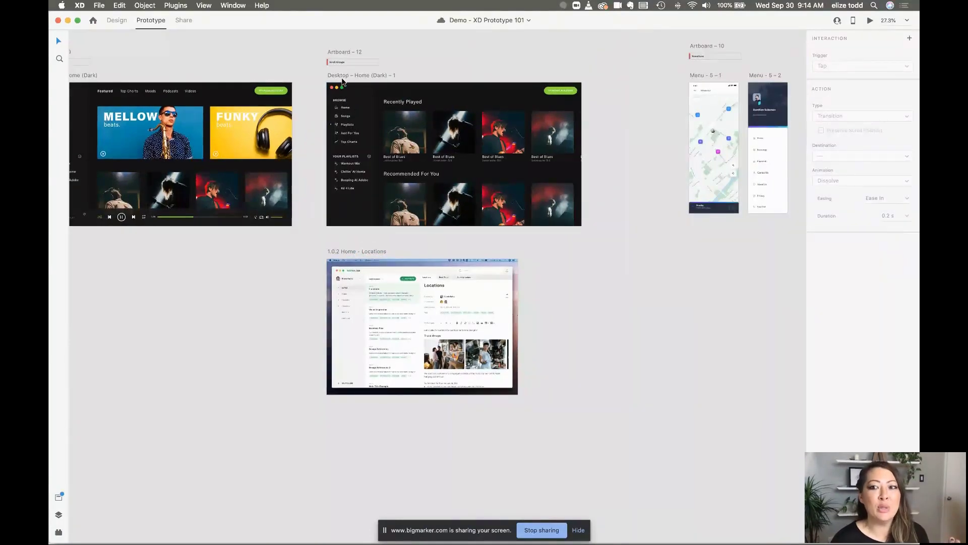
pyautogui.scroll(5, 437, 110)
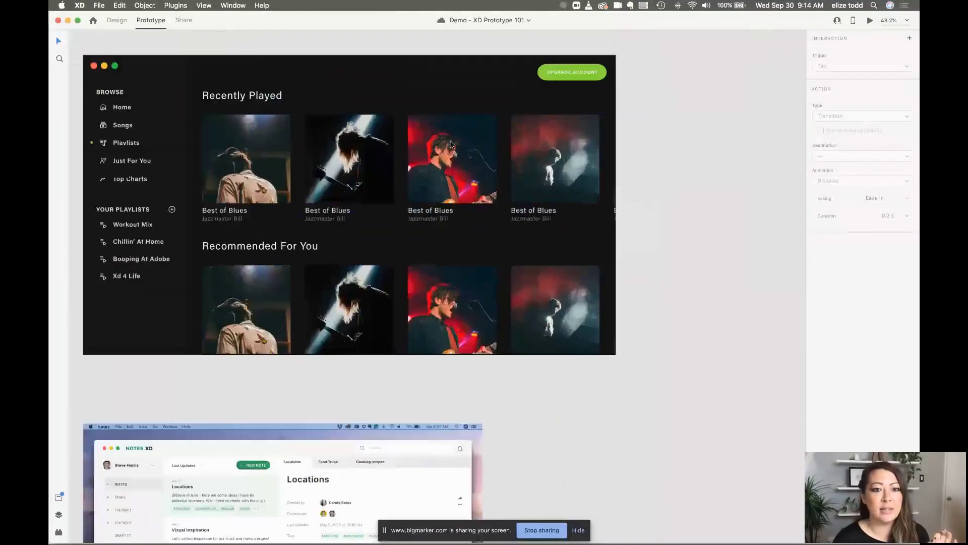
pyautogui.hscroll(-4, 386, 145)
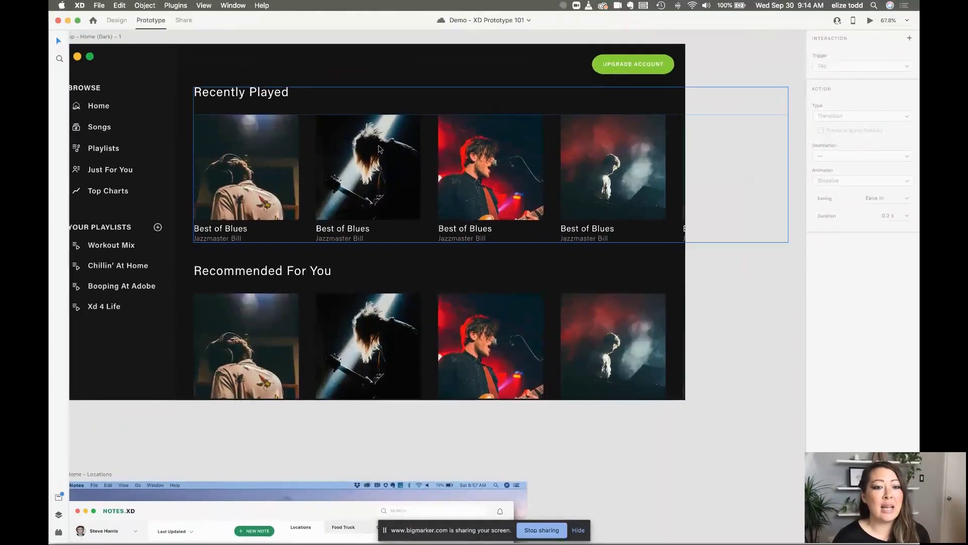
pyautogui.click(412, 150)
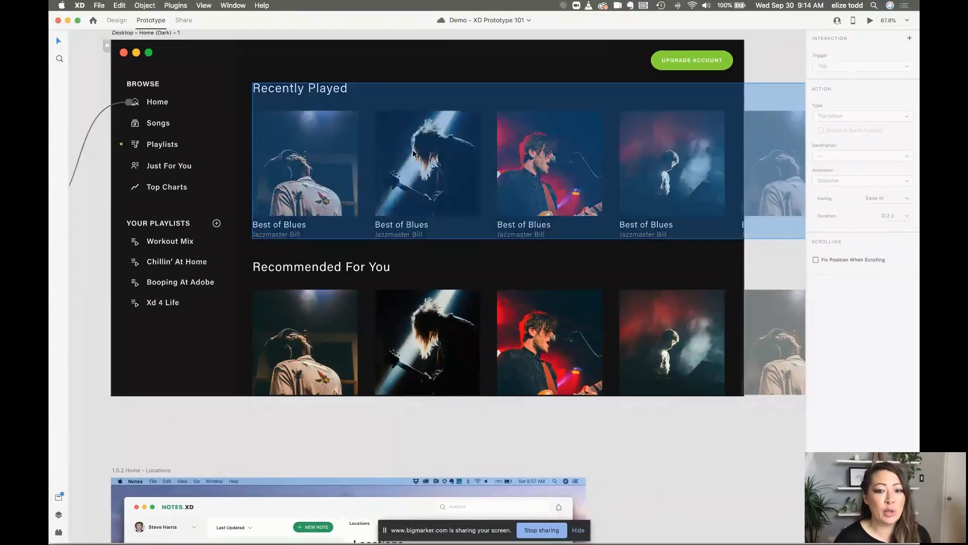
pyautogui.hscroll(2, 413, 150)
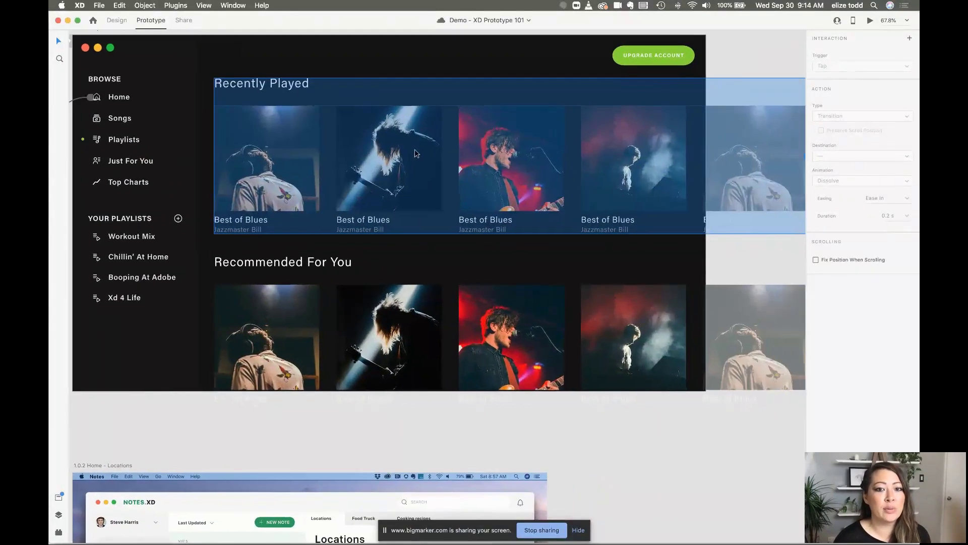
pyautogui.doubleClick(375, 169)
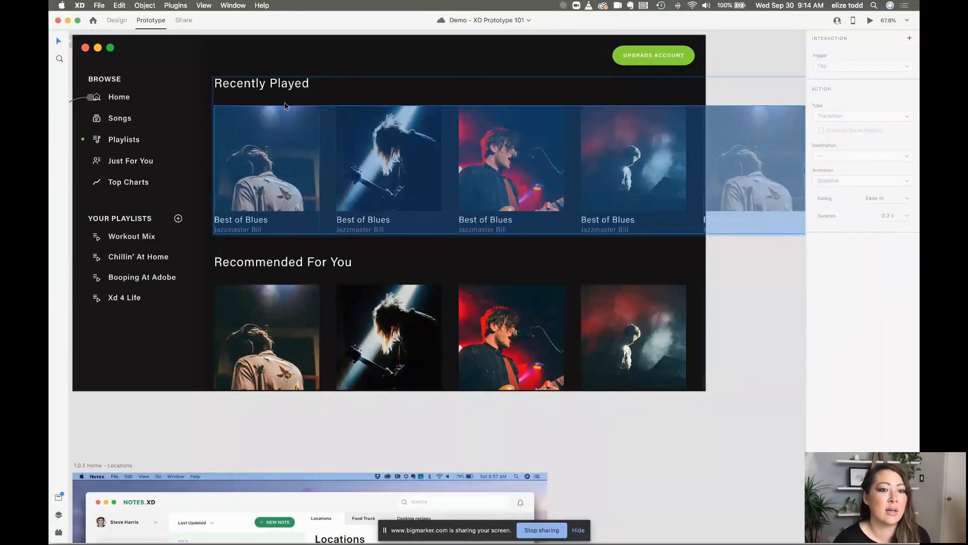
# Step: Switch to Design mode and turn the Recently Played album row into a horizontal scroll group
pyautogui.click(118, 20)
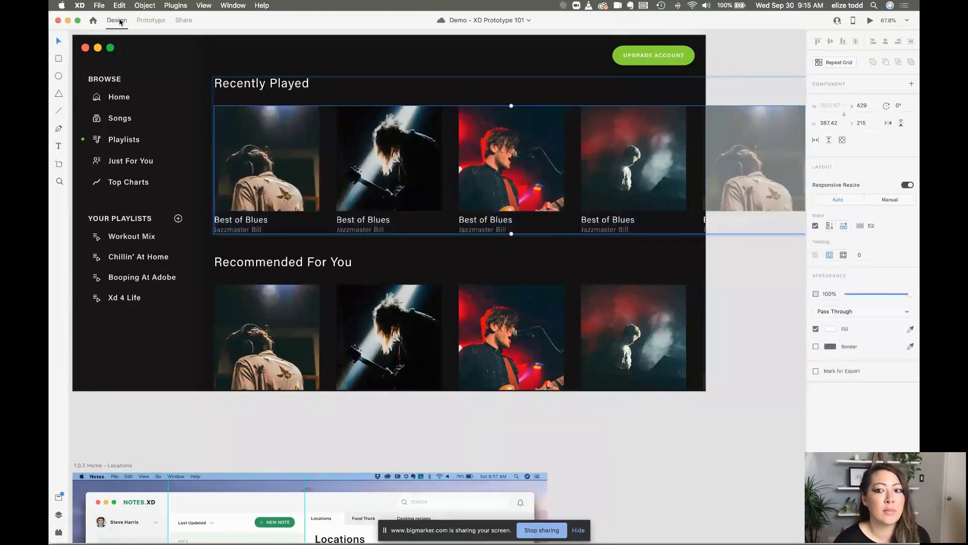
pyautogui.click(154, 22)
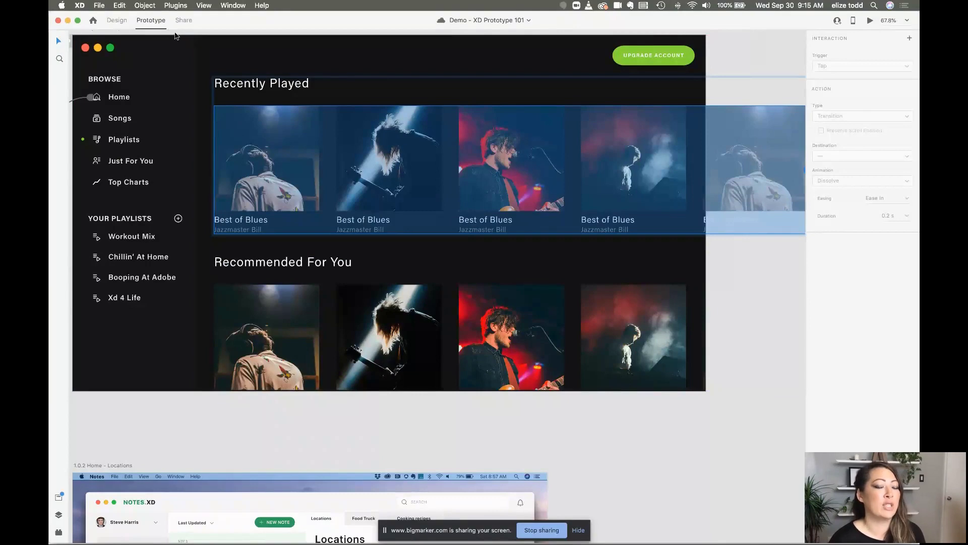
pyautogui.click(118, 21)
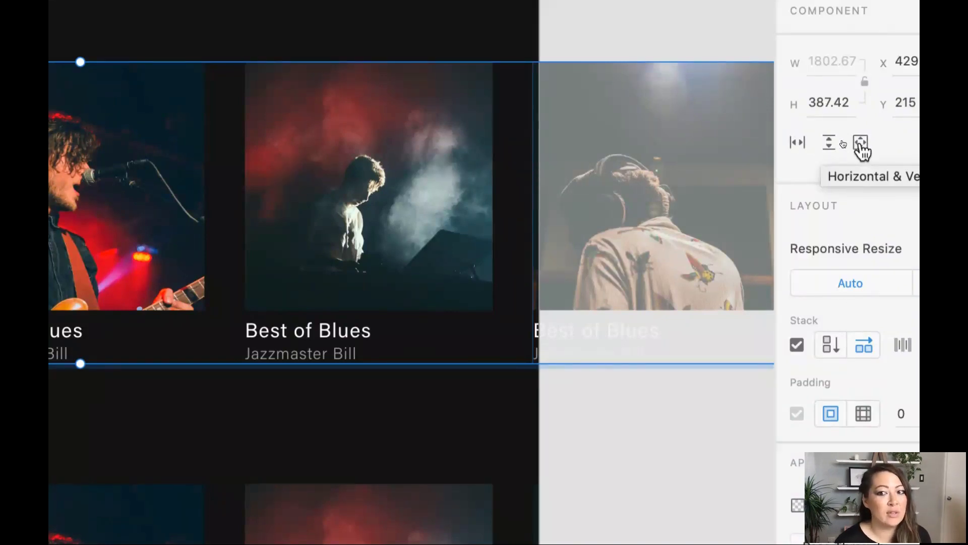
pyautogui.press('alt+super+minus')
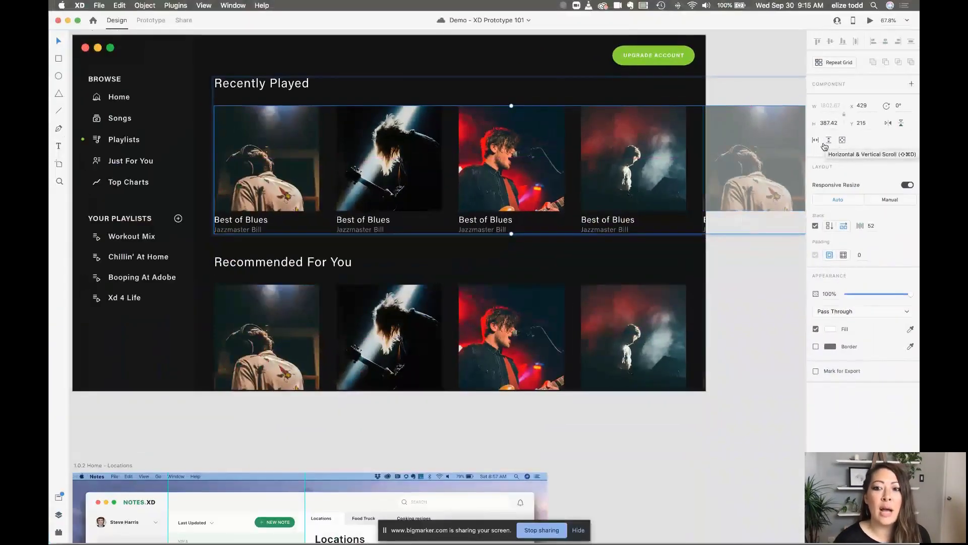
pyautogui.click(818, 142)
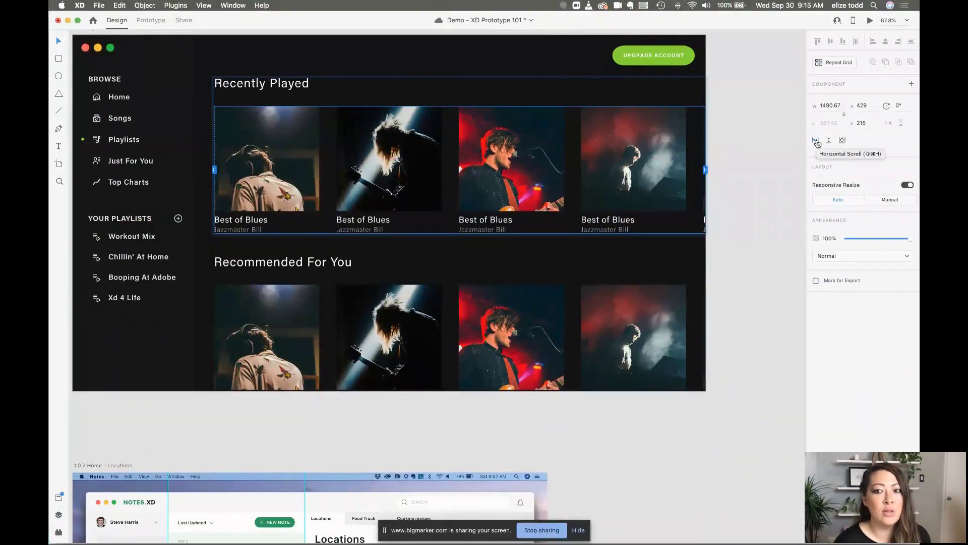
# Step: Check the viewport handles at both ends of the Recently Played scroll group and extend its right edge to a width of 1491.67
pyautogui.scroll(5, 218, 193)
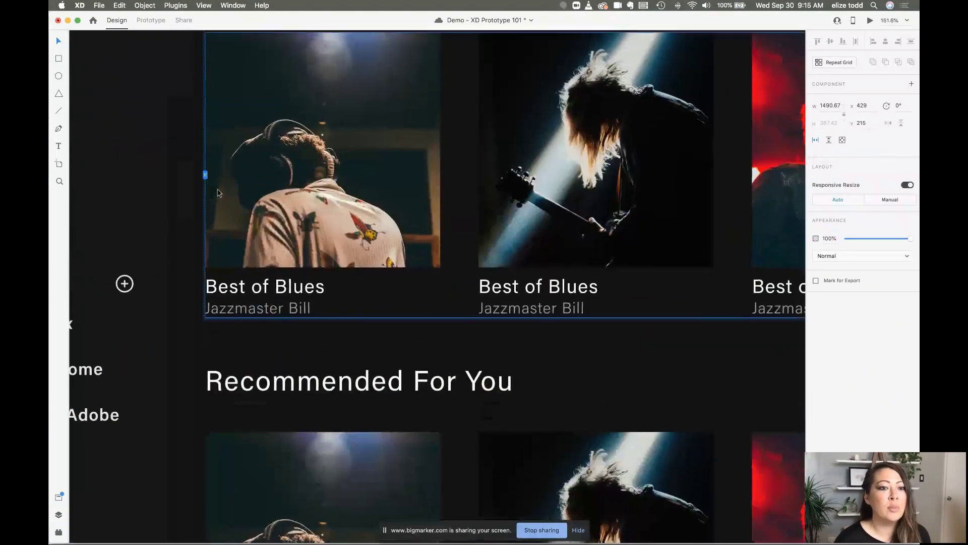
pyautogui.scroll(3, 219, 192)
pyautogui.scroll(5, 129, 213)
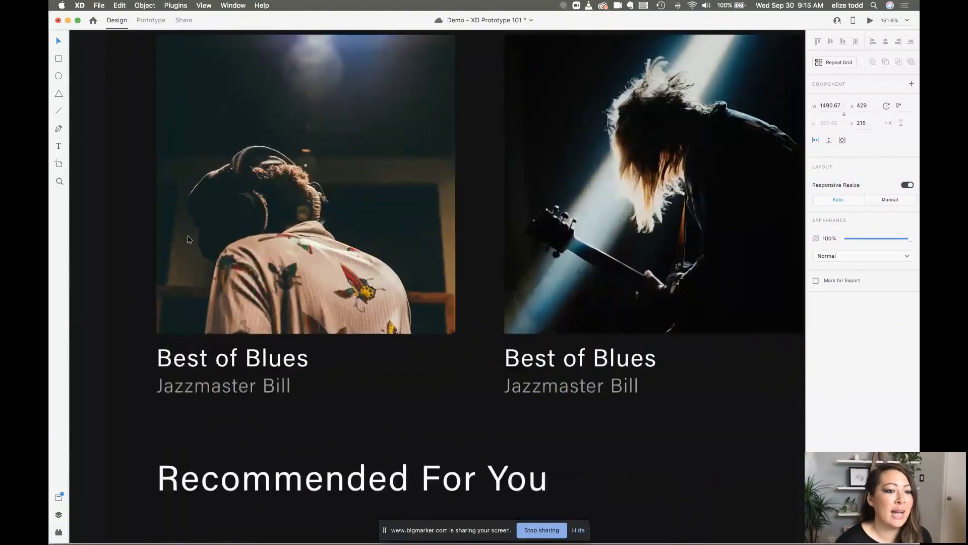
pyautogui.scroll(5, 128, 213)
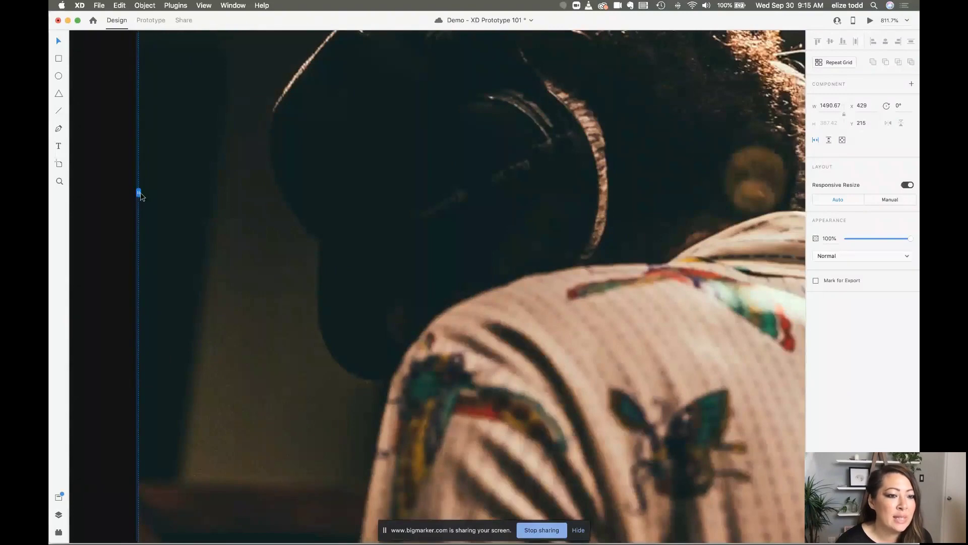
pyautogui.scroll(-5, 140, 199)
pyautogui.hscroll(5, 141, 200)
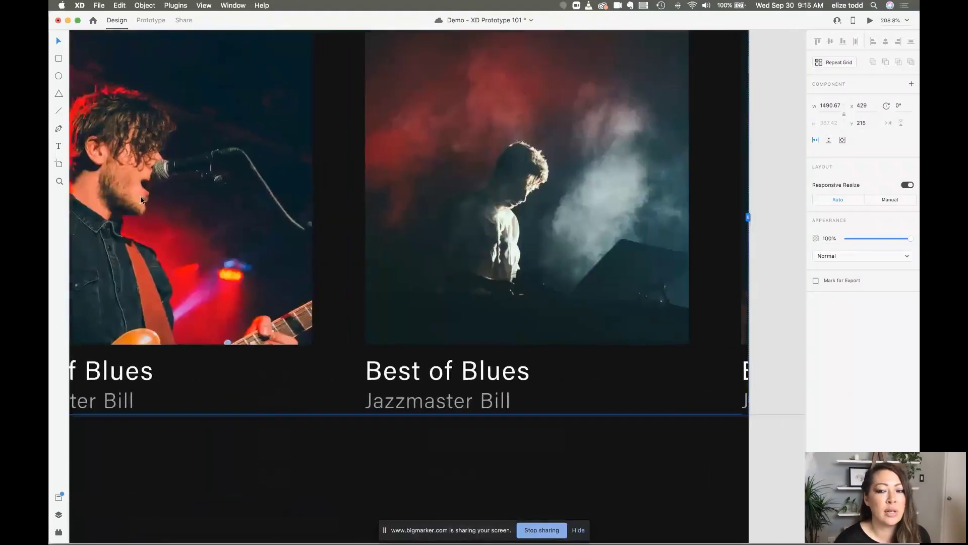
pyautogui.scroll(3, 416, 225)
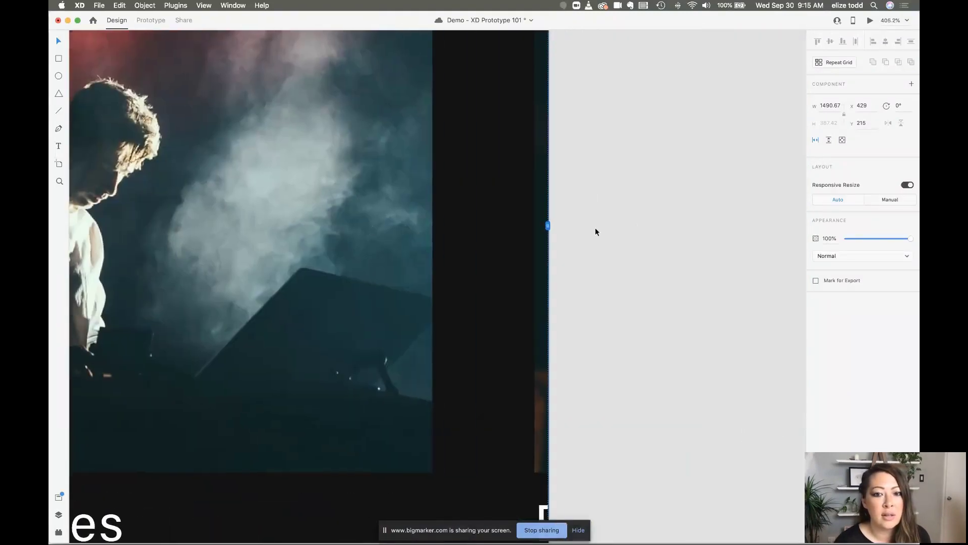
pyautogui.scroll(-5, 575, 246)
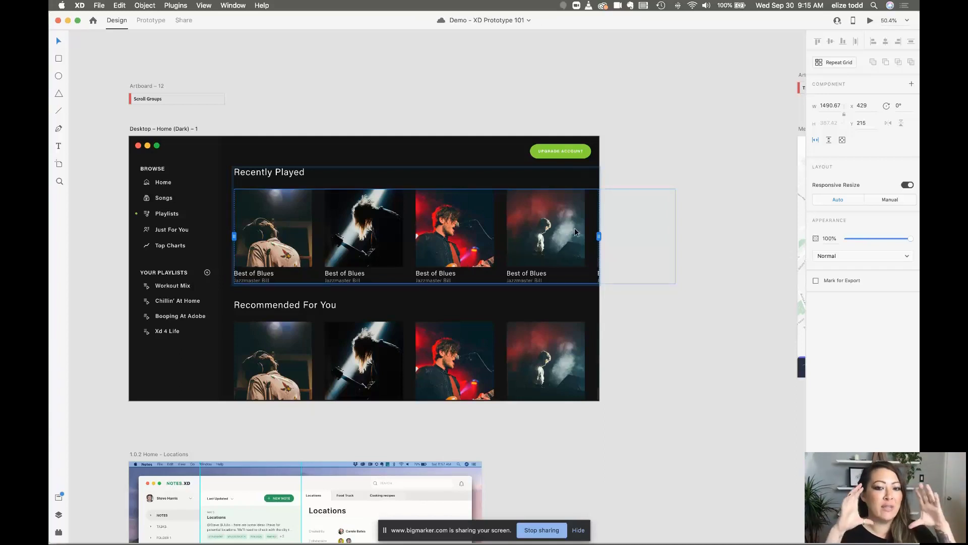
pyautogui.moveTo(599, 236)
pyautogui.mouseDown()
pyautogui.moveTo(305, 235)
pyautogui.moveTo(600, 235)
pyautogui.mouseUp()
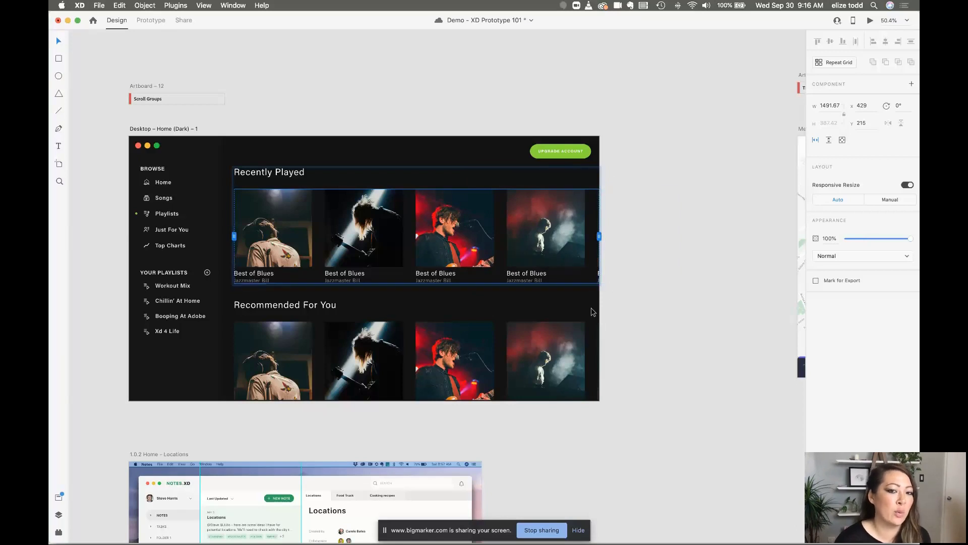
# Step: Make the album row under Recommended For You a horizontal scroll group as well
pyautogui.click(538, 339)
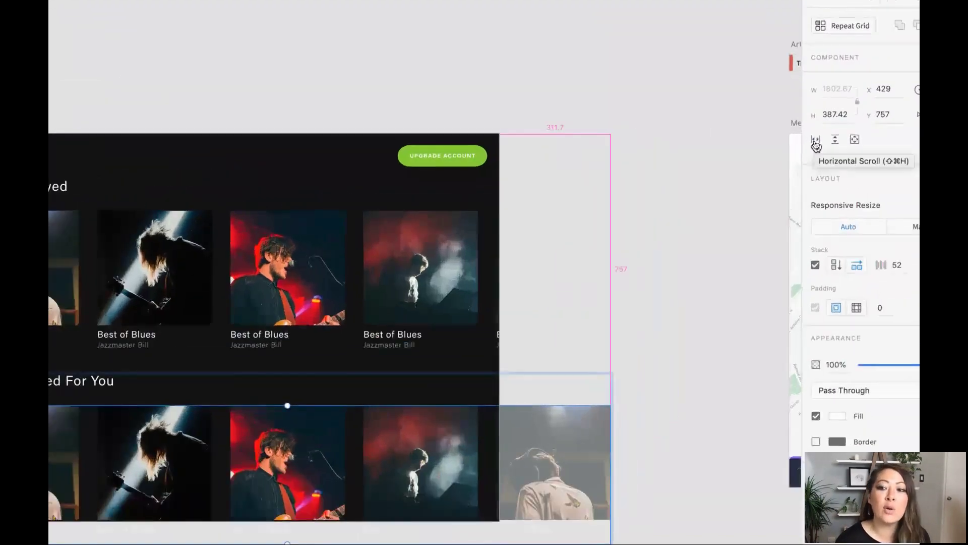
pyautogui.click(816, 141)
pyautogui.scroll(-5, 624, 173)
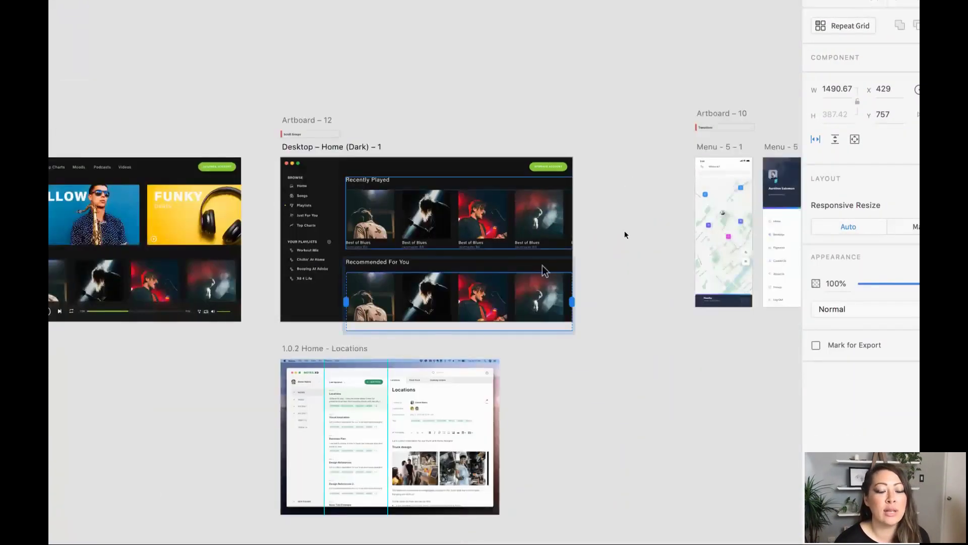
pyautogui.scroll(4, 508, 299)
pyautogui.scroll(3, 507, 299)
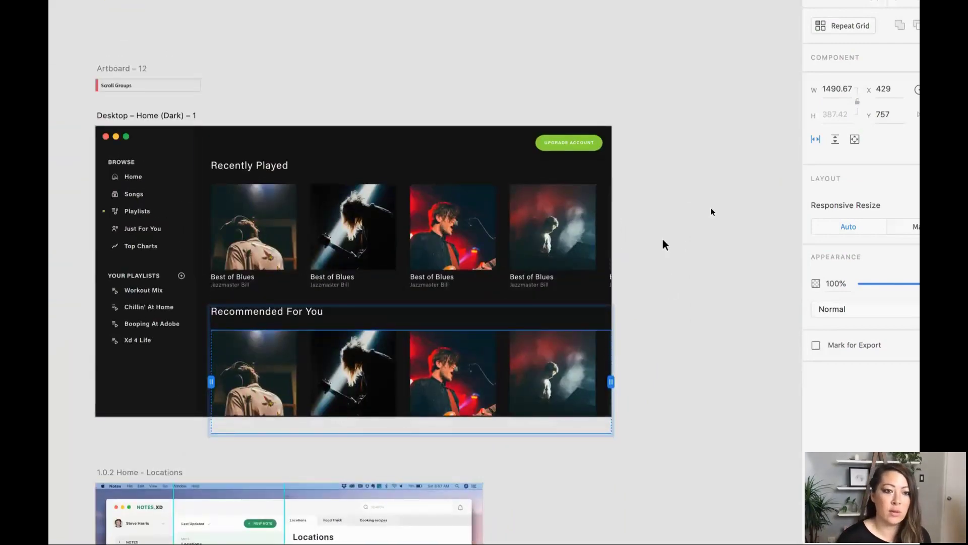
# Step: Select the Desktop – Home (Dark) – 1 artboard and open the desktop preview starting from it
pyautogui.scroll(-2, 663, 240)
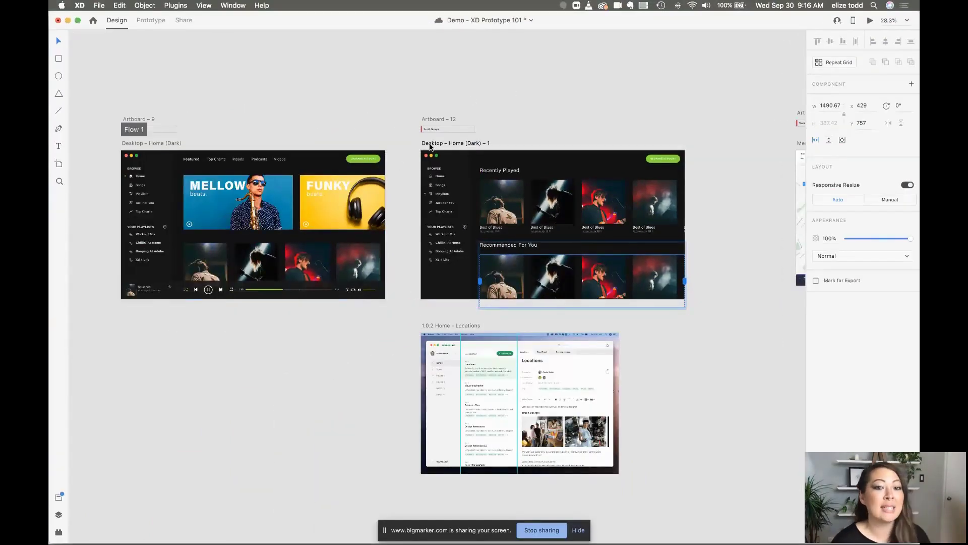
pyautogui.click(430, 144)
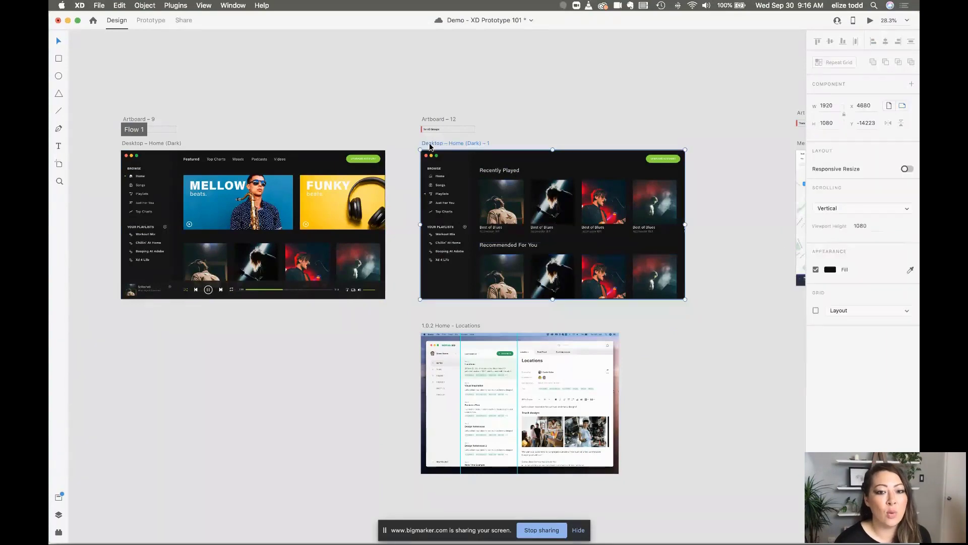
pyautogui.press('super+3')
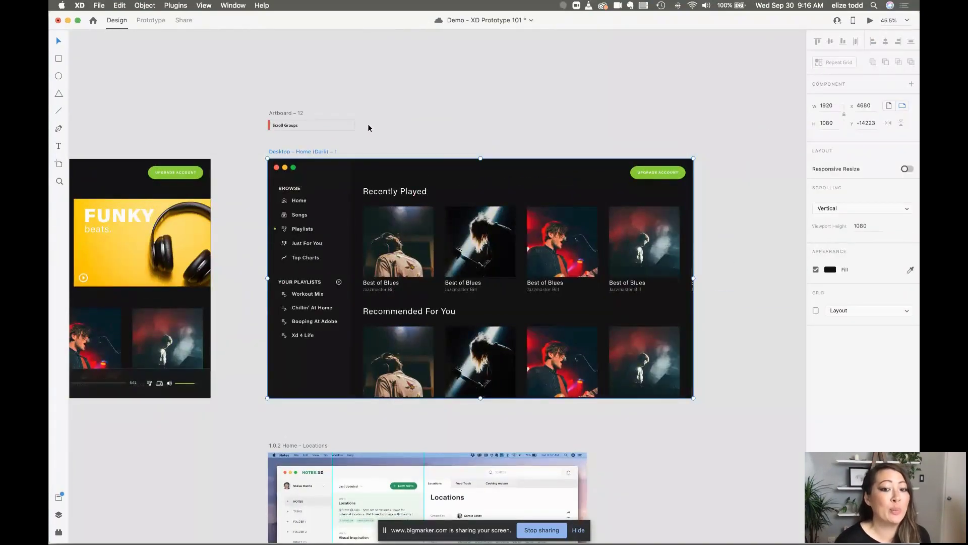
pyautogui.scroll(3, 369, 123)
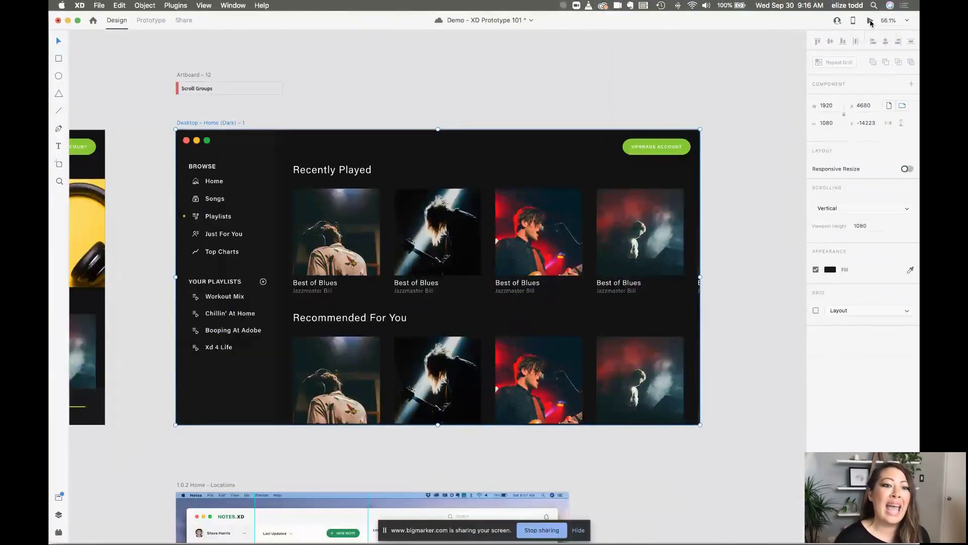
pyautogui.click(871, 21)
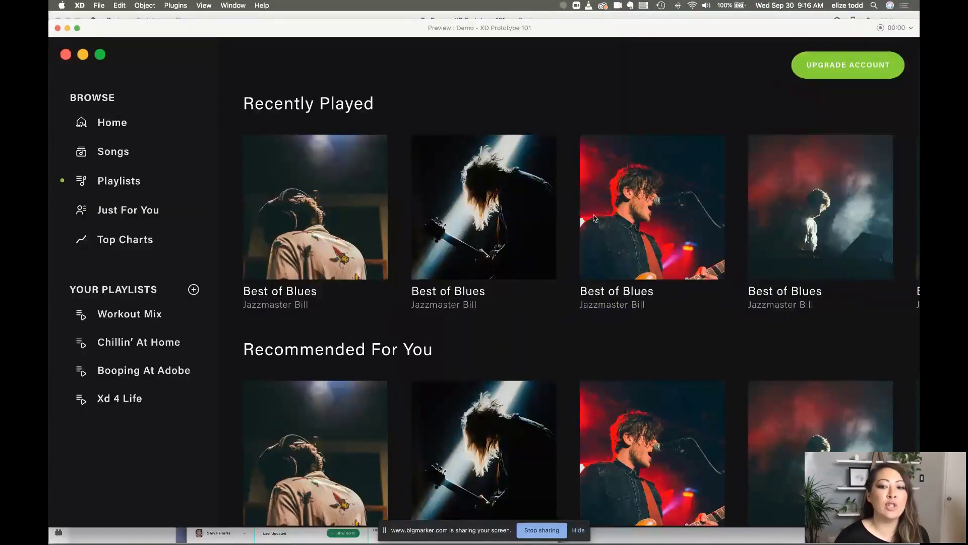
# Step: Test sideways scrolling of the Recently Played and Recommended For You rows in the preview, and follow the Home link
pyautogui.hscroll(5, 594, 218)
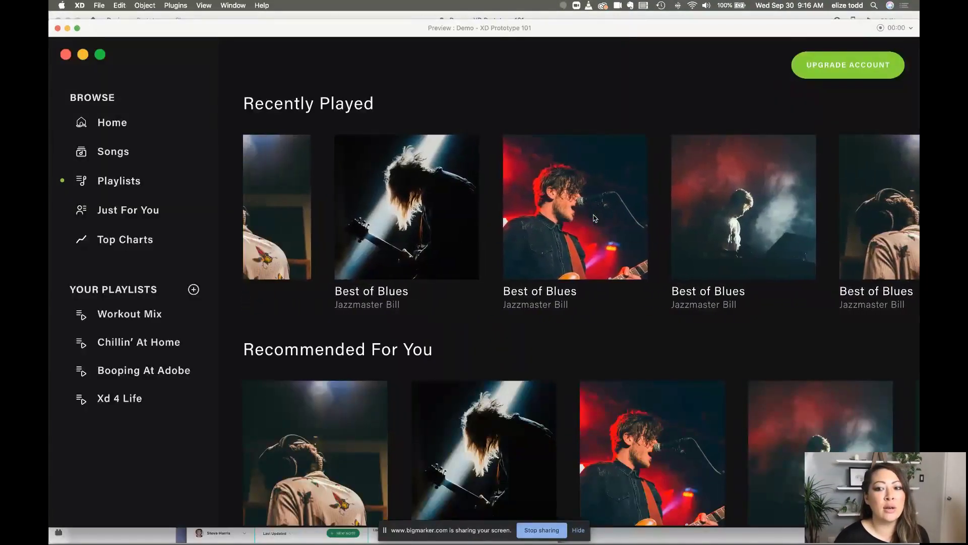
pyautogui.hscroll(-5, 594, 218)
pyautogui.hscroll(8, 743, 437)
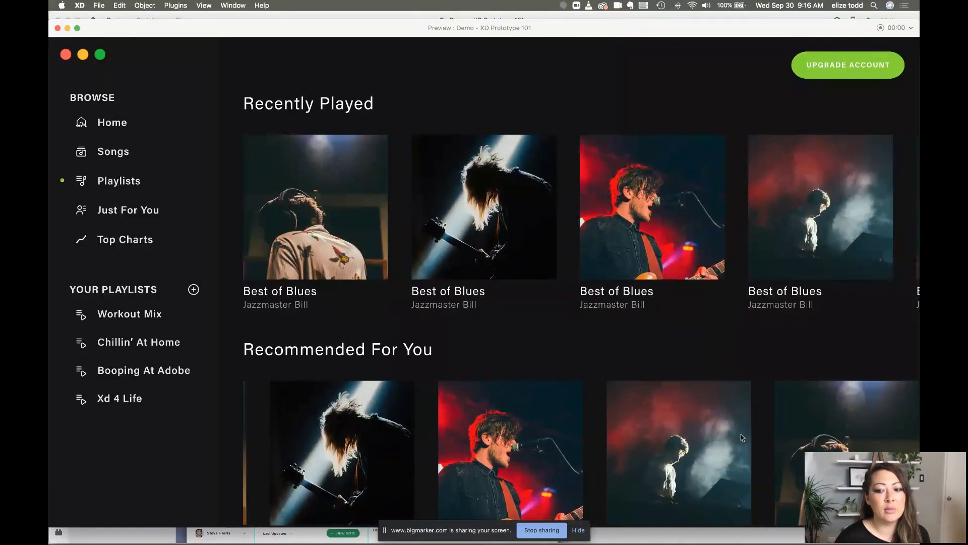
pyautogui.hscroll(-2, 743, 436)
pyautogui.hscroll(2, 705, 249)
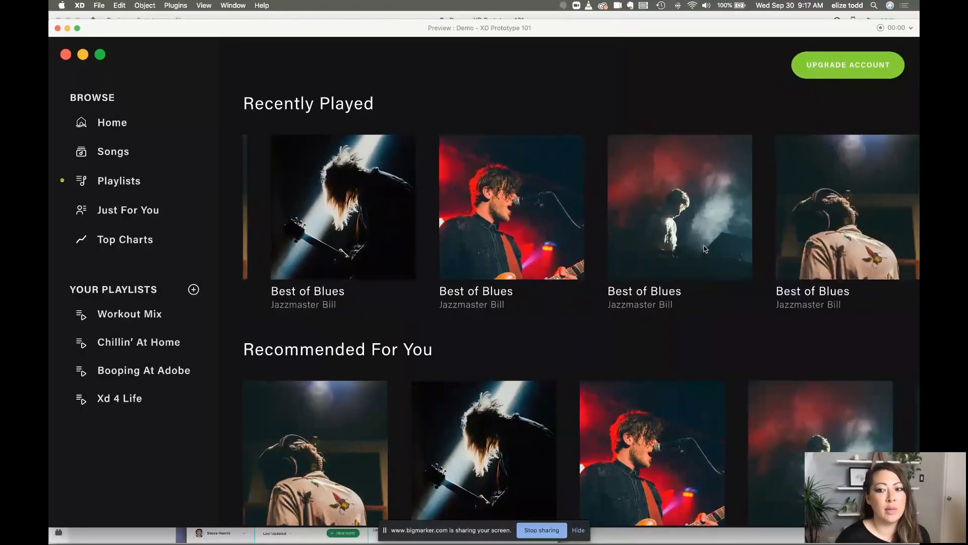
pyautogui.hscroll(-3, 705, 249)
pyautogui.hscroll(3, 765, 489)
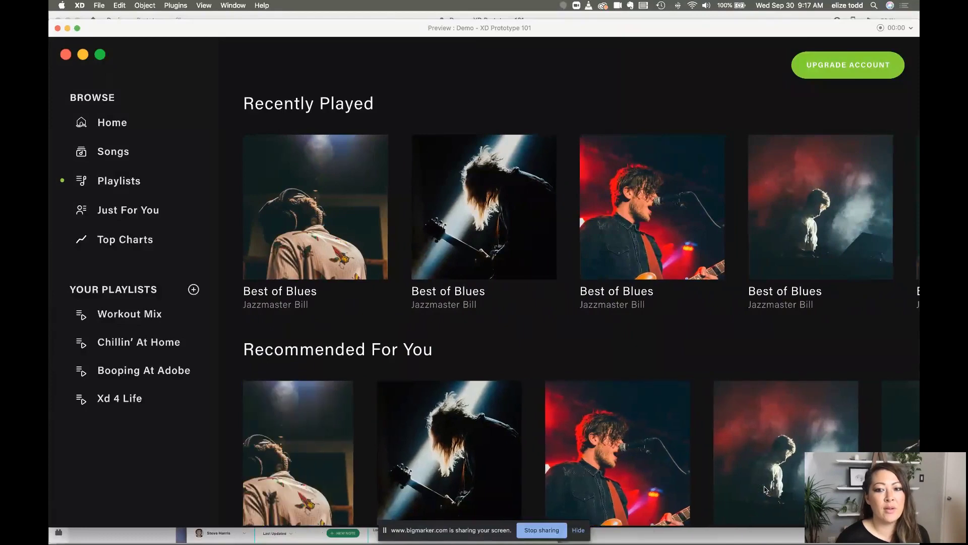
pyautogui.hscroll(-3, 765, 489)
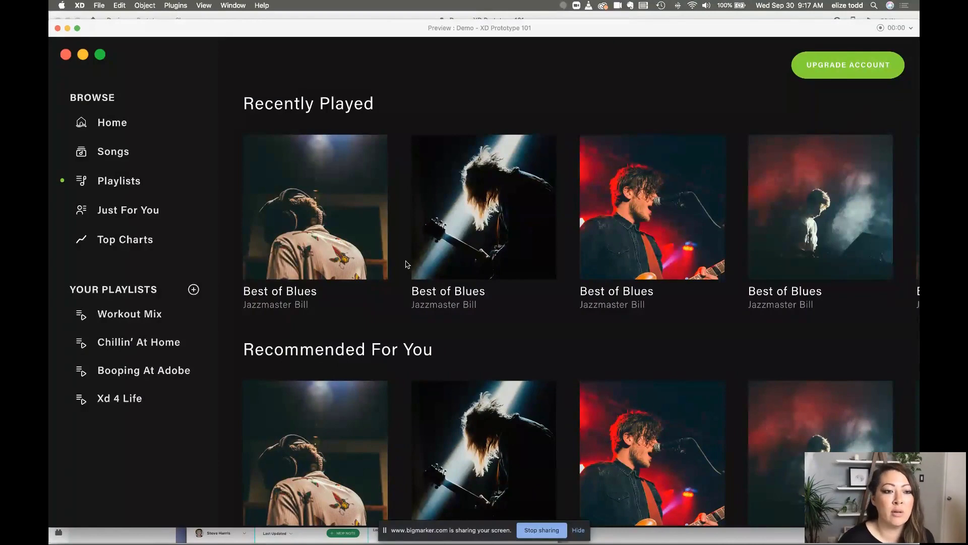
pyautogui.click(124, 124)
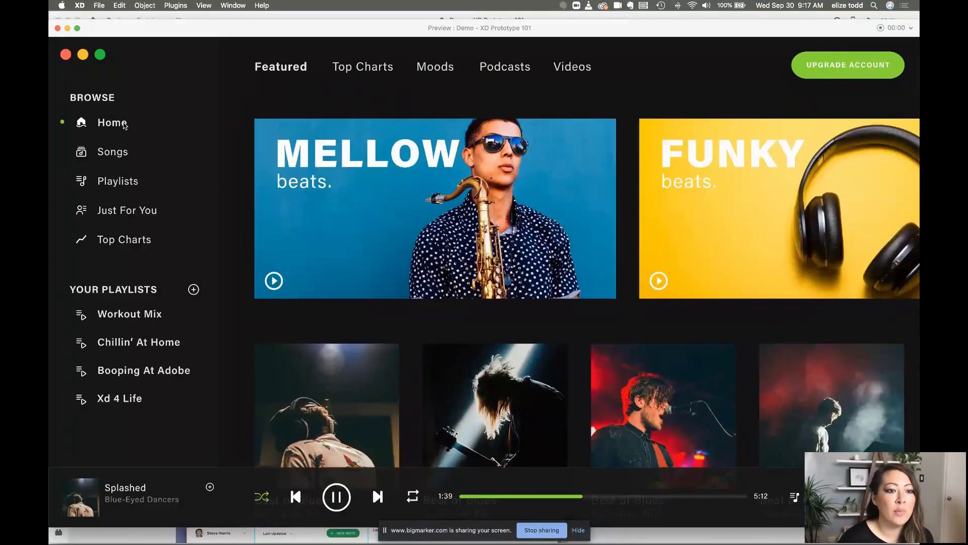
# Step: Follow the Playlists link in the preview, test sideways scrolling, return to Home, and close the preview
pyautogui.click(120, 185)
pyautogui.hscroll(5, 653, 185)
pyautogui.hscroll(-5, 653, 185)
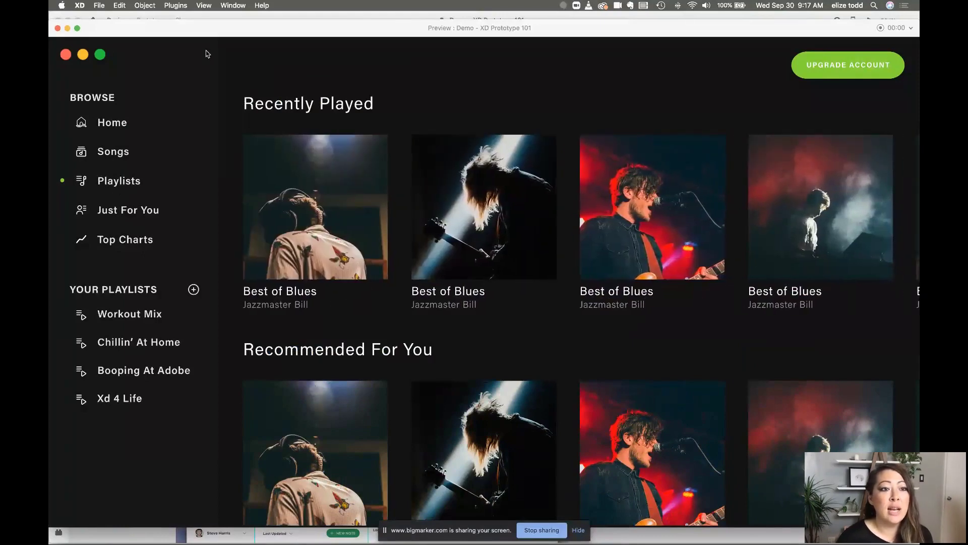
pyautogui.click(108, 126)
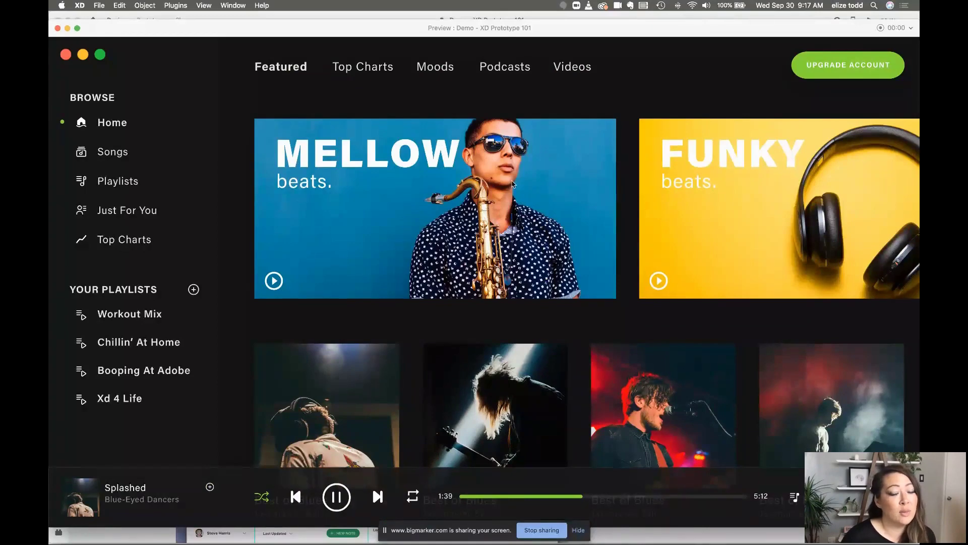
pyautogui.click(58, 29)
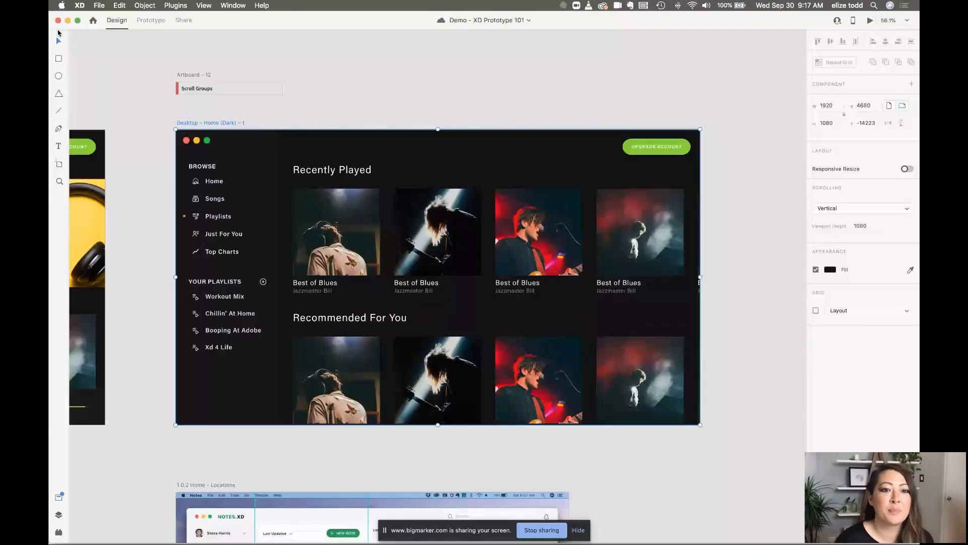
# Step: Deselect the artboard and look over the canvas from the Scroll Groups artboards to the Menu artboards under Transitions
pyautogui.click(344, 96)
pyautogui.scroll(-5, 344, 96)
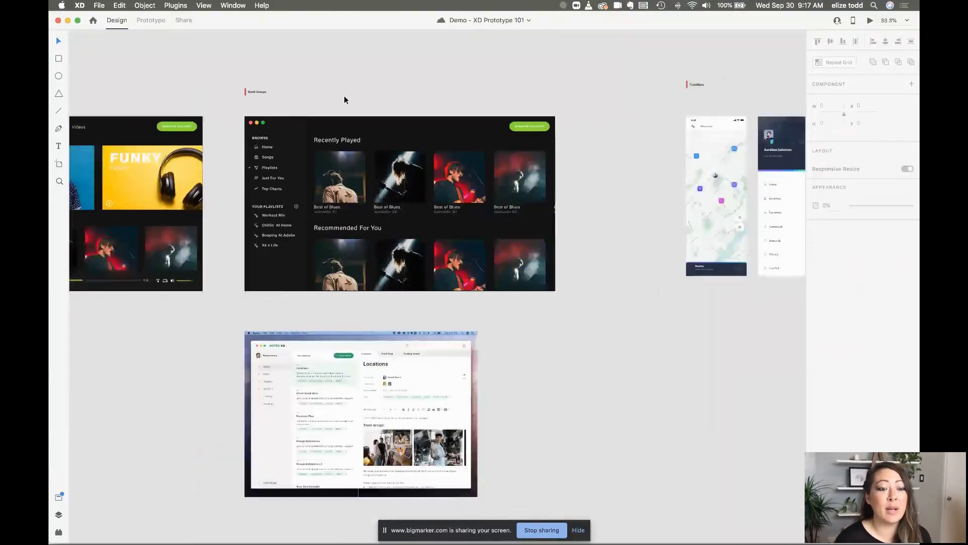
pyautogui.hscroll(-5, 344, 96)
pyautogui.hscroll(2, 344, 96)
pyautogui.scroll(-1, 344, 96)
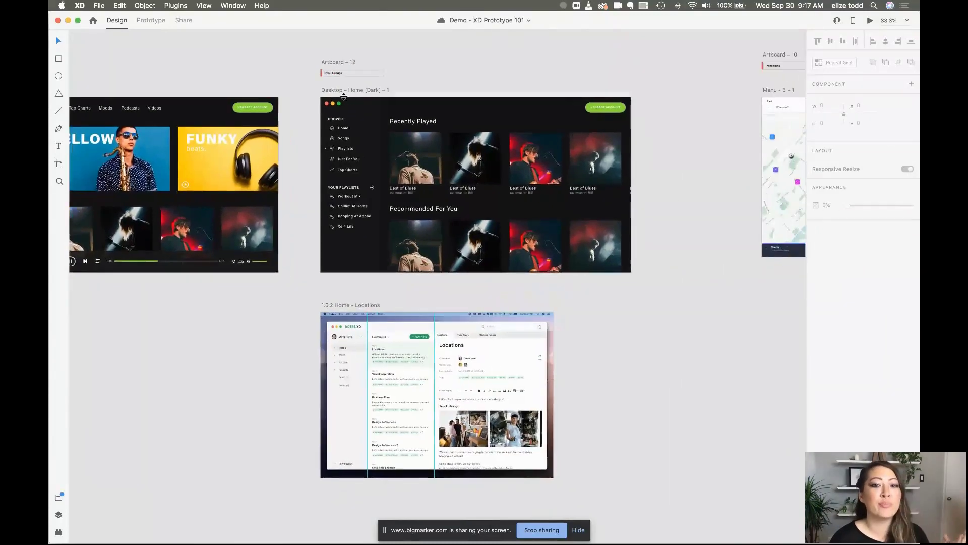
pyautogui.hscroll(2, 344, 96)
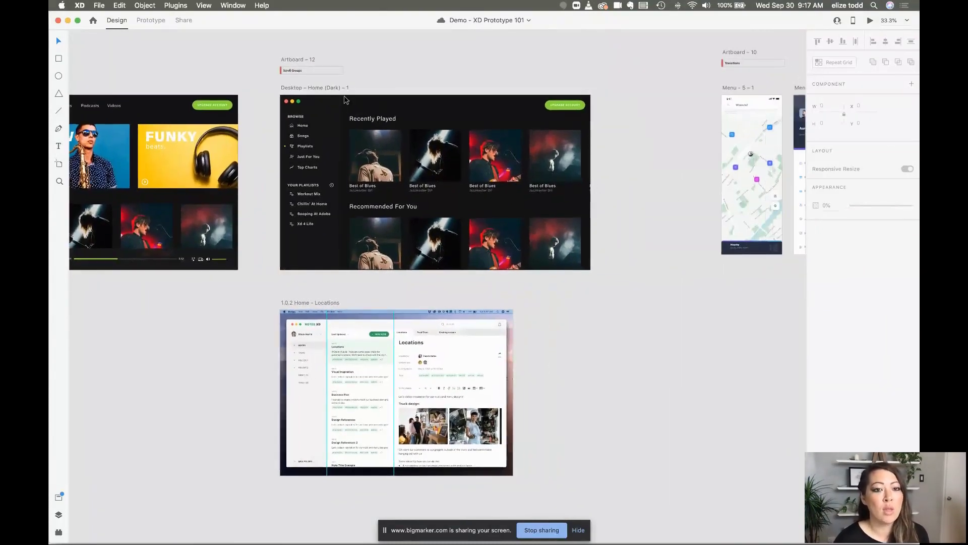
pyautogui.scroll(-2, 343, 99)
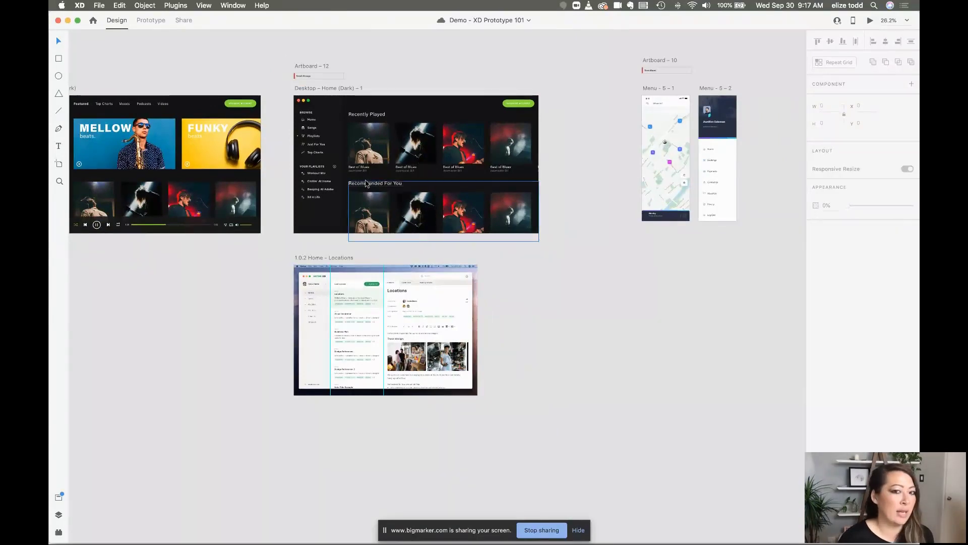
pyautogui.hscroll(2, 365, 183)
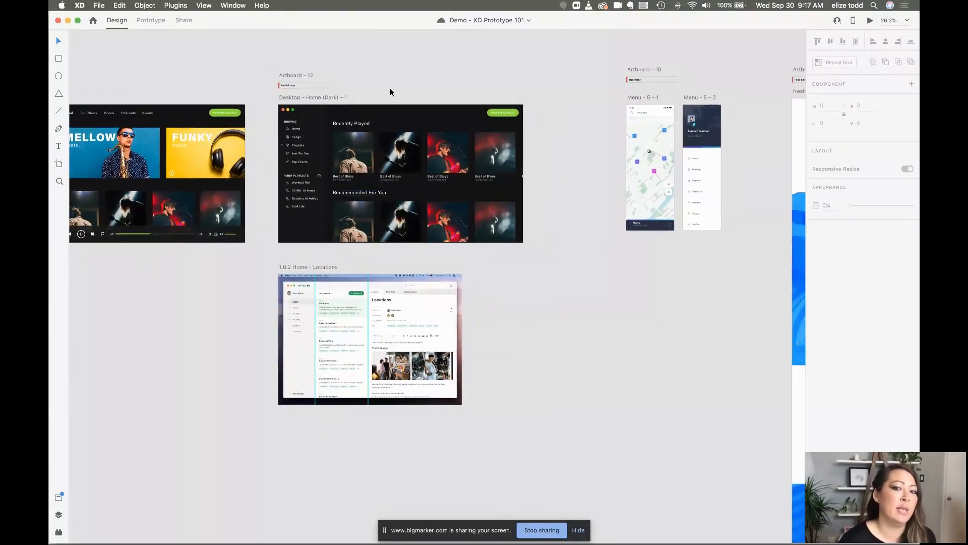
pyautogui.hscroll(8, 390, 92)
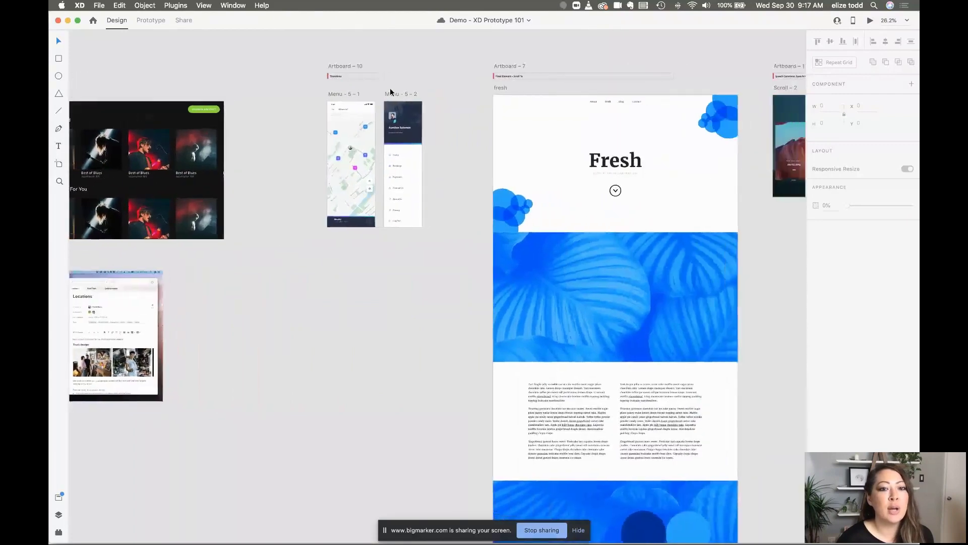
pyautogui.scroll(6, 390, 92)
pyautogui.hscroll(2, 390, 92)
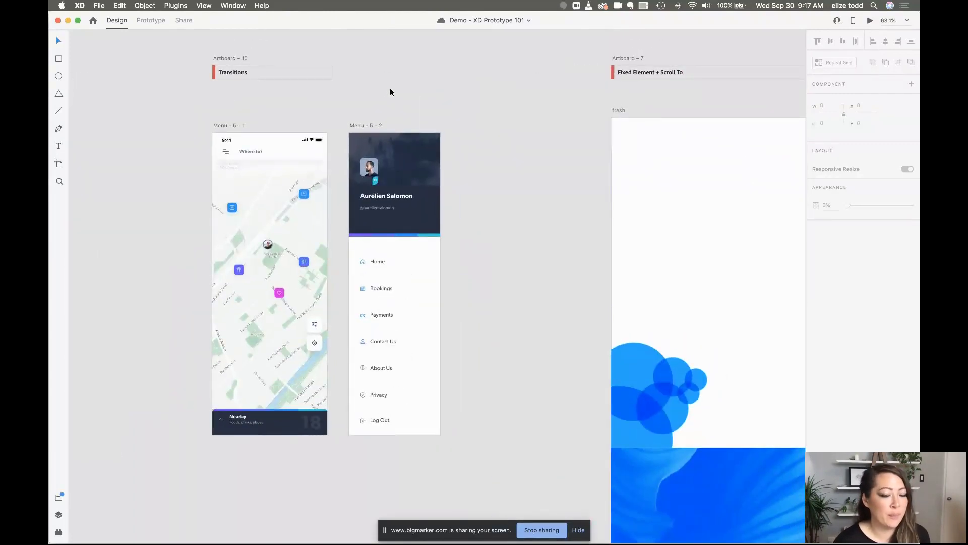
pyautogui.scroll(-2, 390, 92)
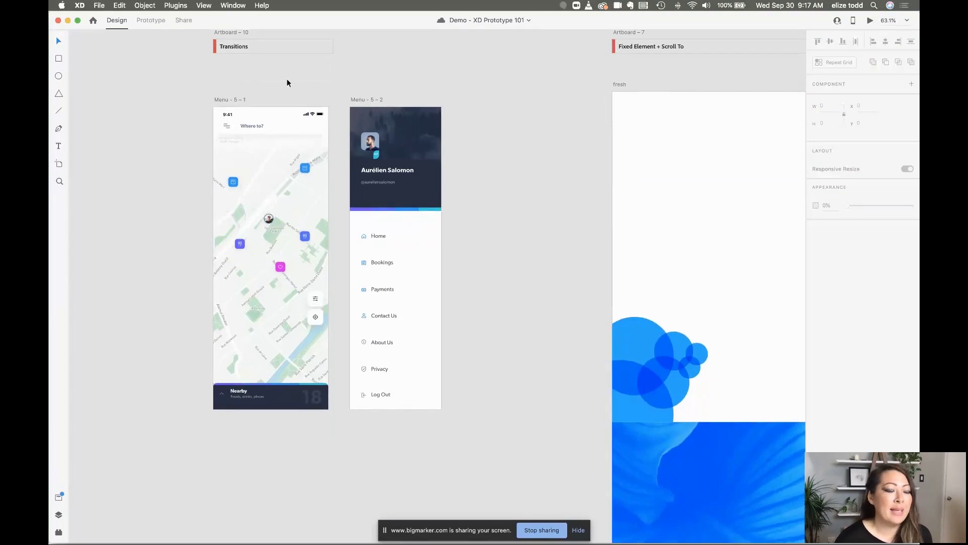
# Step: Select the Menu - 5 – 1 artboard, switch to Prototype mode, and clear the selection
pyautogui.scroll(5, 287, 77)
pyautogui.click(178, 79)
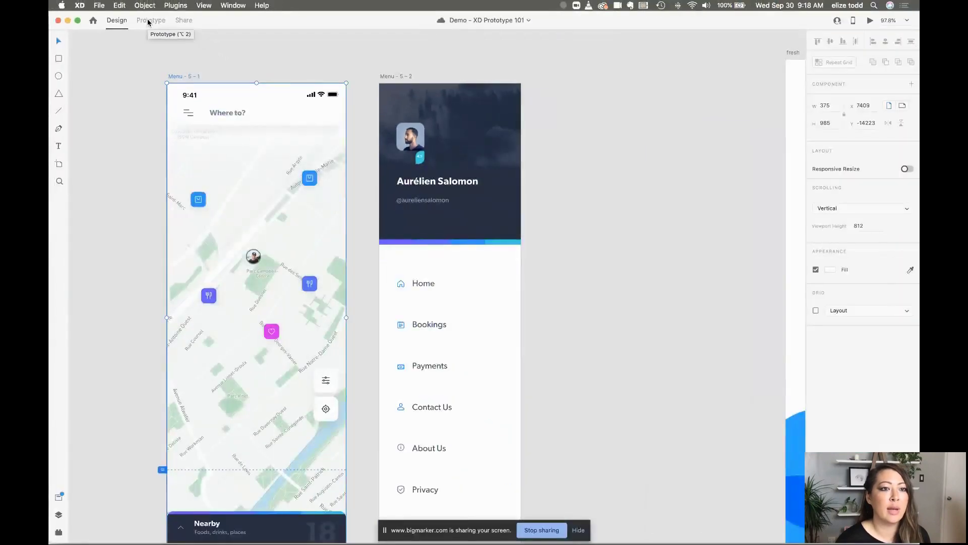
pyautogui.click(149, 21)
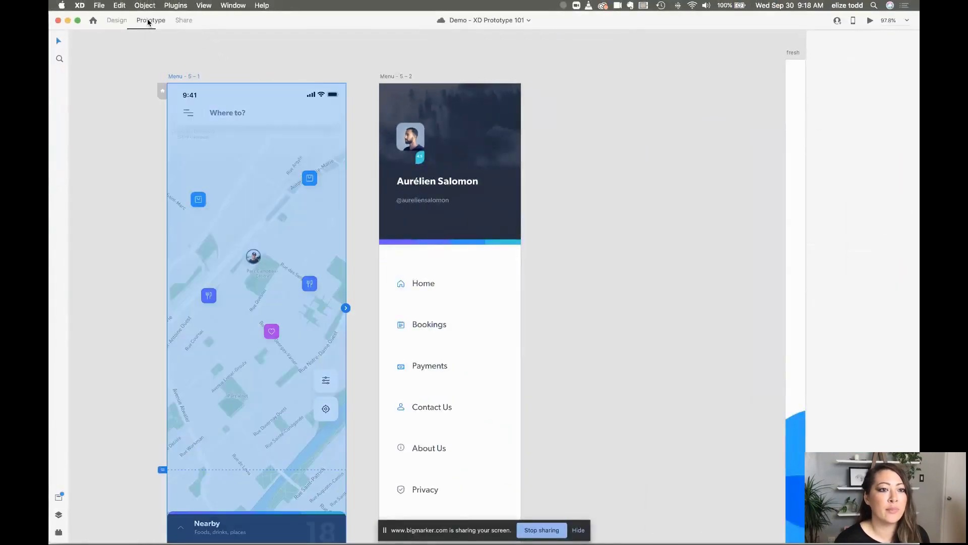
pyautogui.click(125, 133)
pyautogui.scroll(-1, 125, 133)
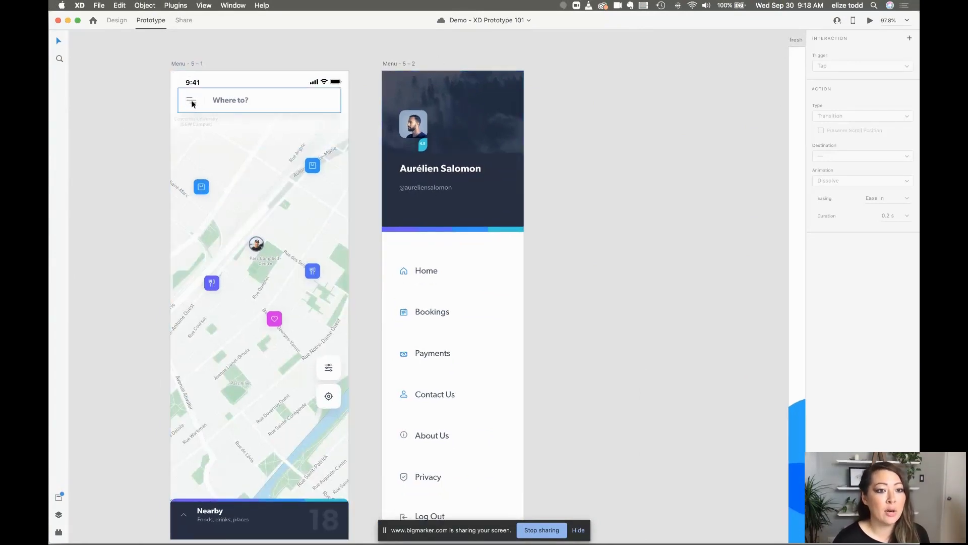
# Step: Select the hamburger icon in the Where to? bar of Menu - 5 – 1 and link it to the Menu - 5 – 2 artboard
pyautogui.scroll(5, 194, 104)
pyautogui.scroll(-3, 181, 89)
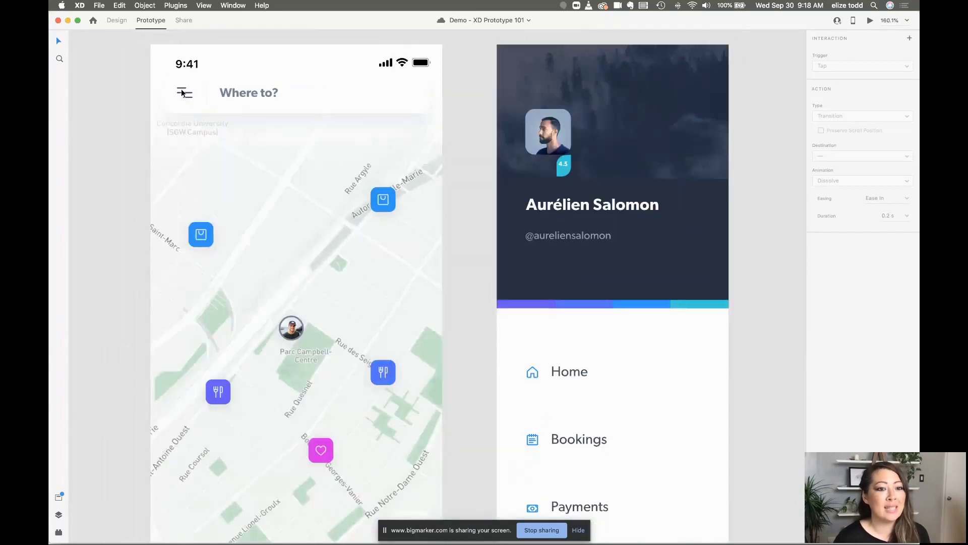
pyautogui.scroll(-2, 174, 99)
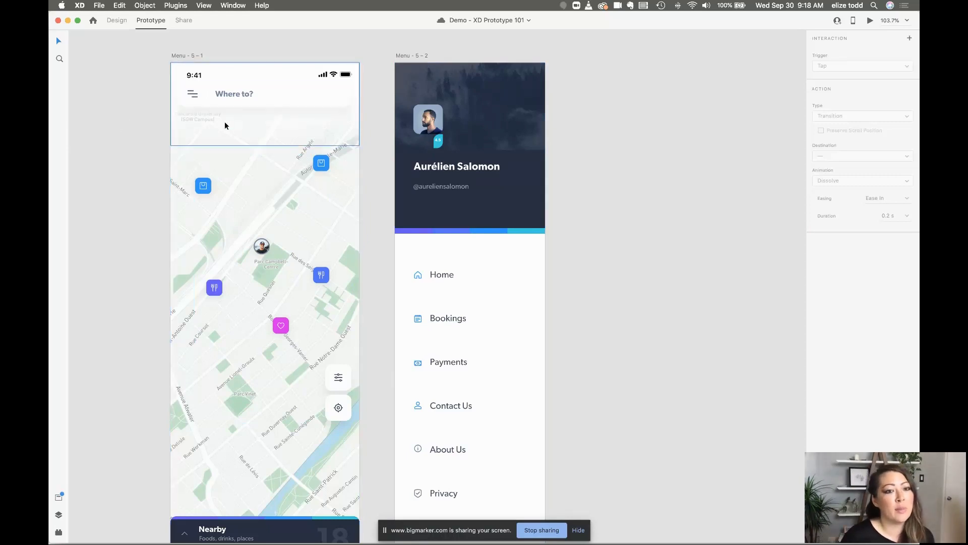
pyautogui.click(192, 97)
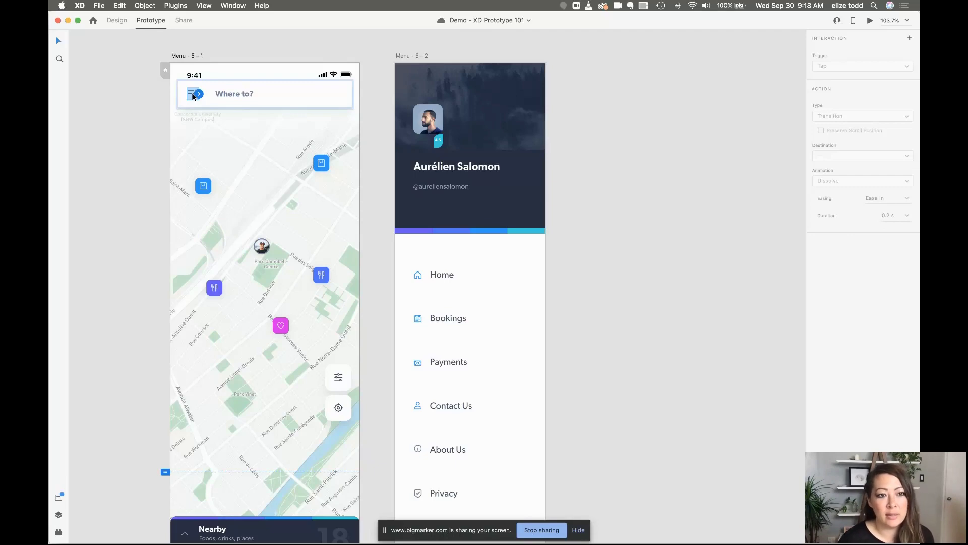
pyautogui.scroll(5, 193, 97)
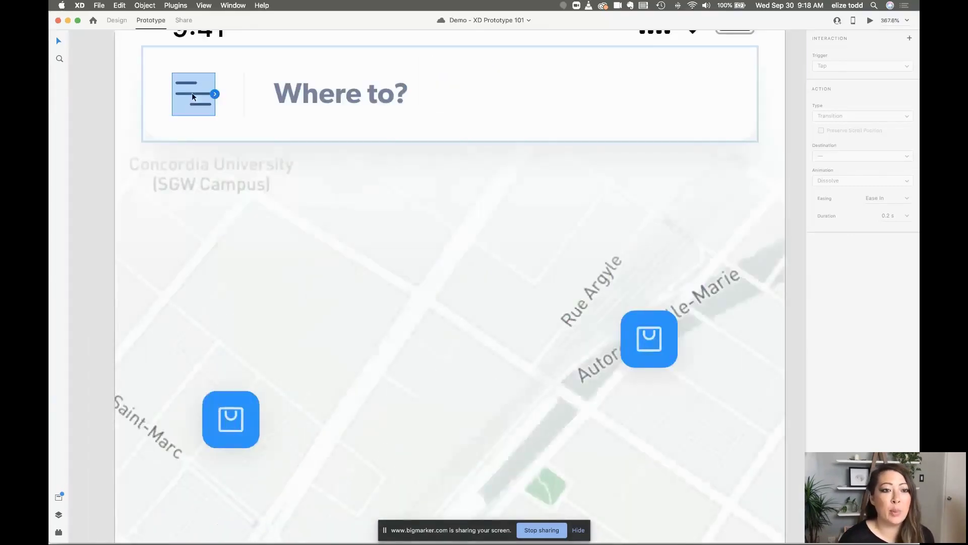
pyautogui.scroll(-2, 216, 93)
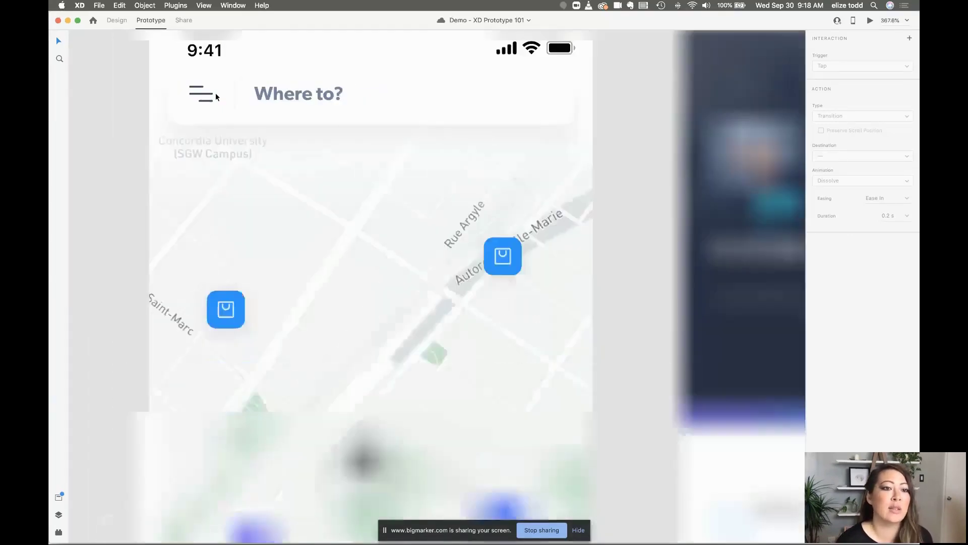
pyautogui.scroll(-3, 216, 94)
pyautogui.scroll(-1, 216, 95)
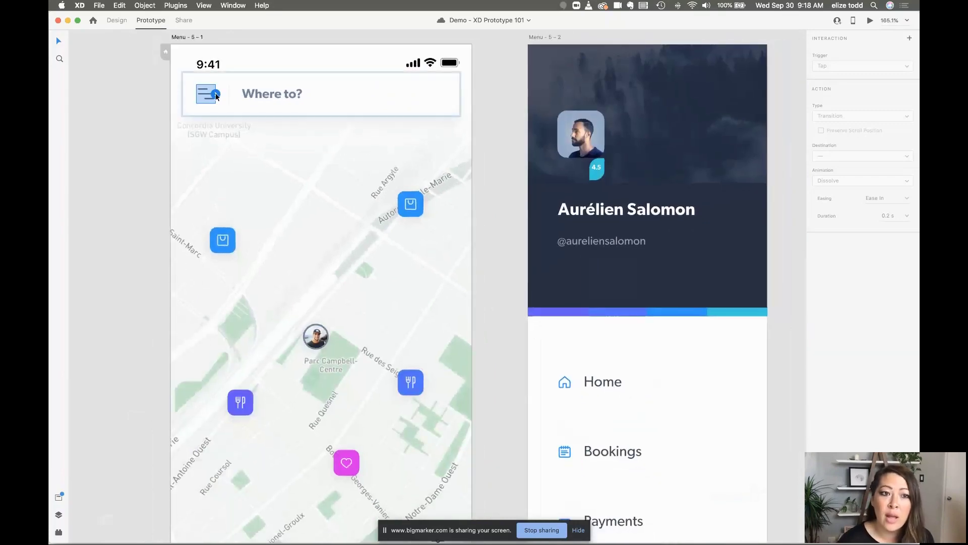
pyautogui.moveTo(216, 93); pyautogui.dragTo(695, 202)
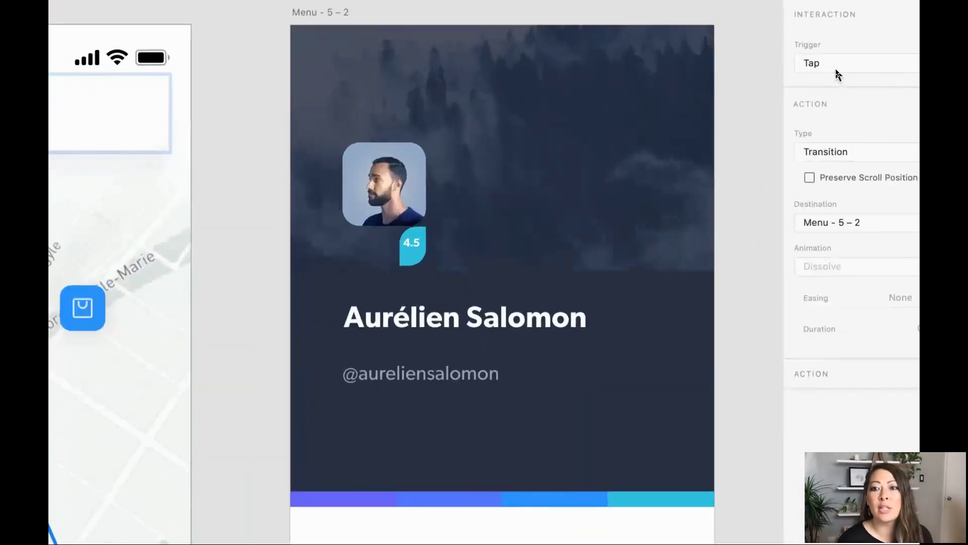
# Step: Keep Tap as the menu icon's trigger, set its action type to Overlay, and save the document
pyautogui.click(828, 65)
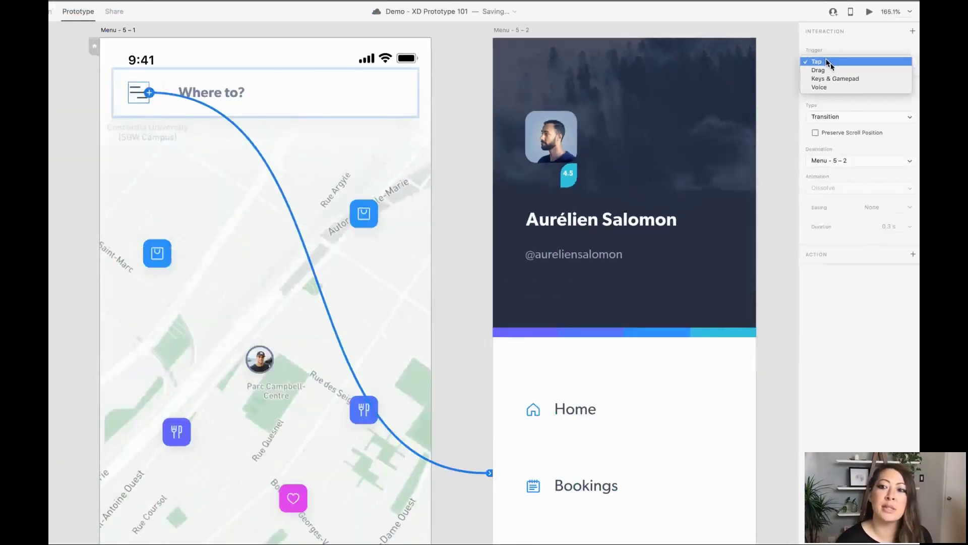
pyautogui.click(829, 63)
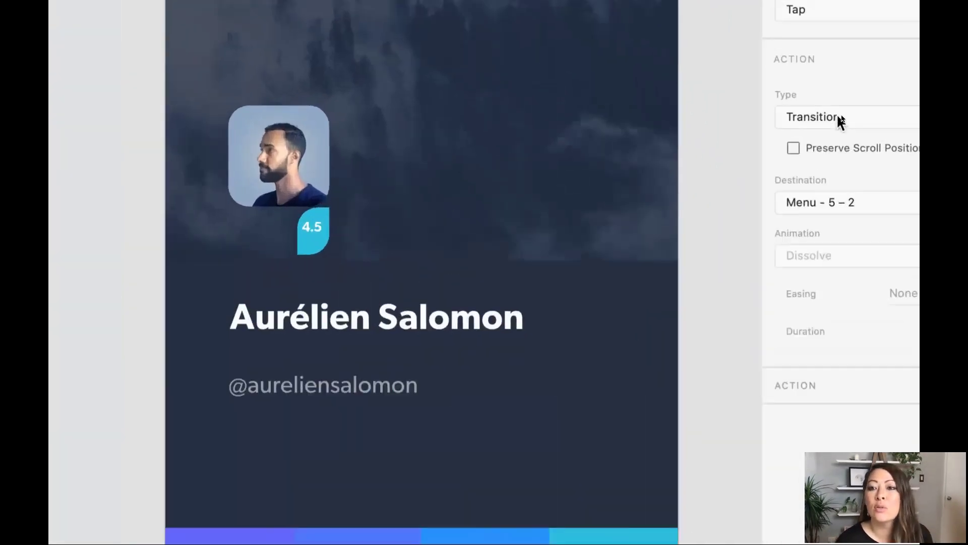
pyautogui.click(839, 120)
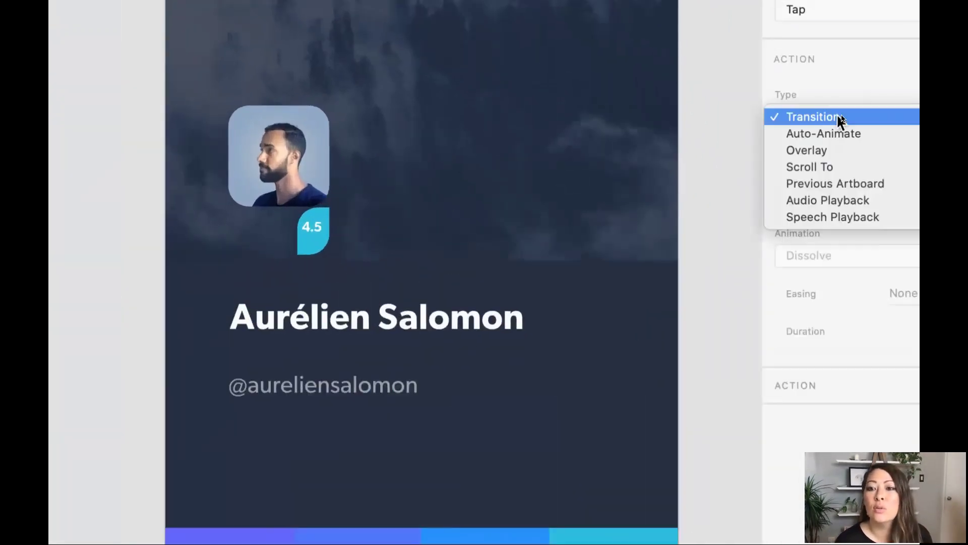
pyautogui.click(824, 150)
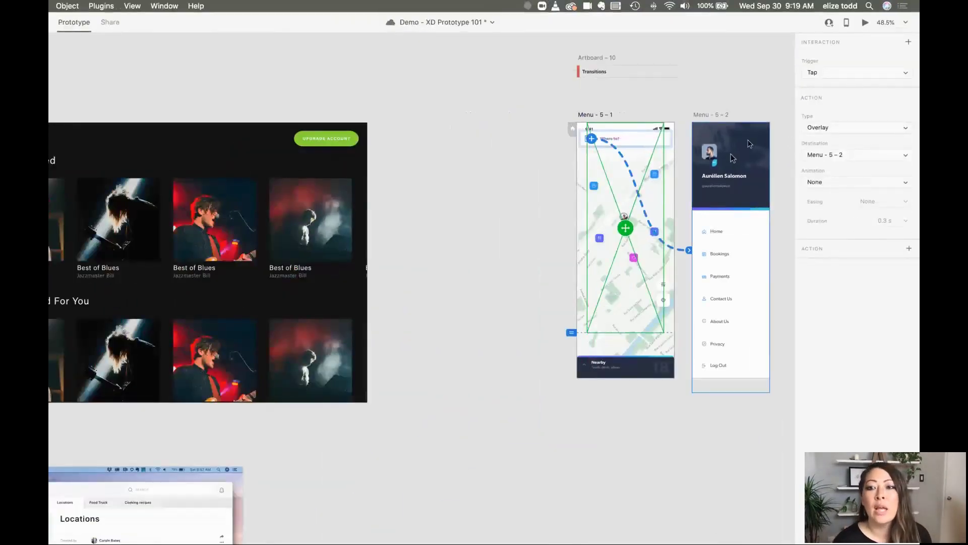
pyautogui.scroll(5, 732, 158)
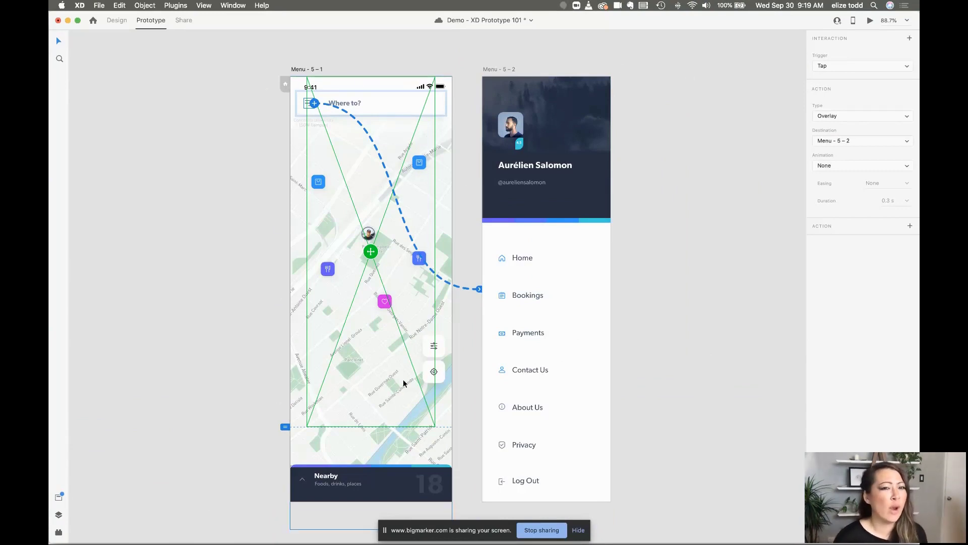
pyautogui.press('super+s')
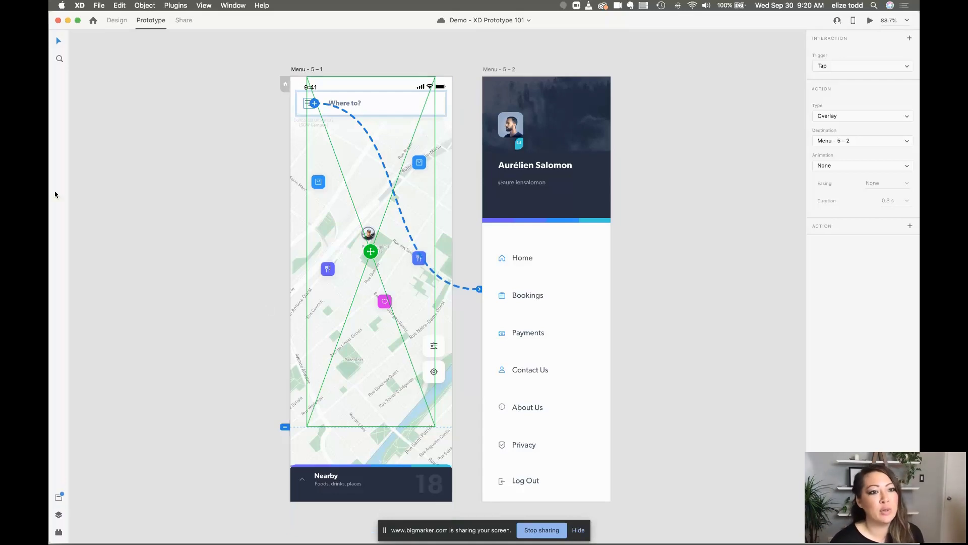
# Step: Switch to Design mode, draw a trial rectangle about 433 by 392 on the fresh artboard, undo it, and clear the selection
pyautogui.click(117, 20)
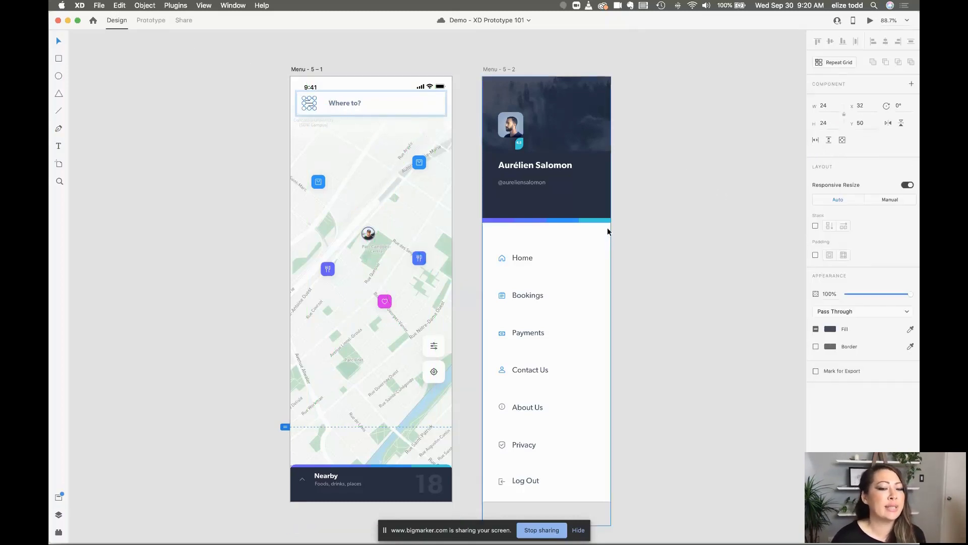
pyautogui.scroll(-3, 607, 230)
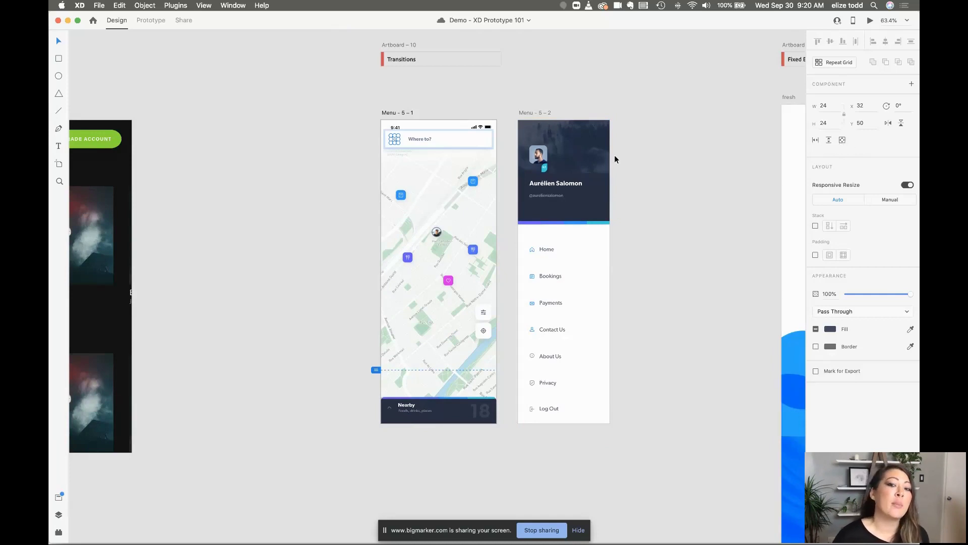
pyautogui.scroll(-5, 614, 155)
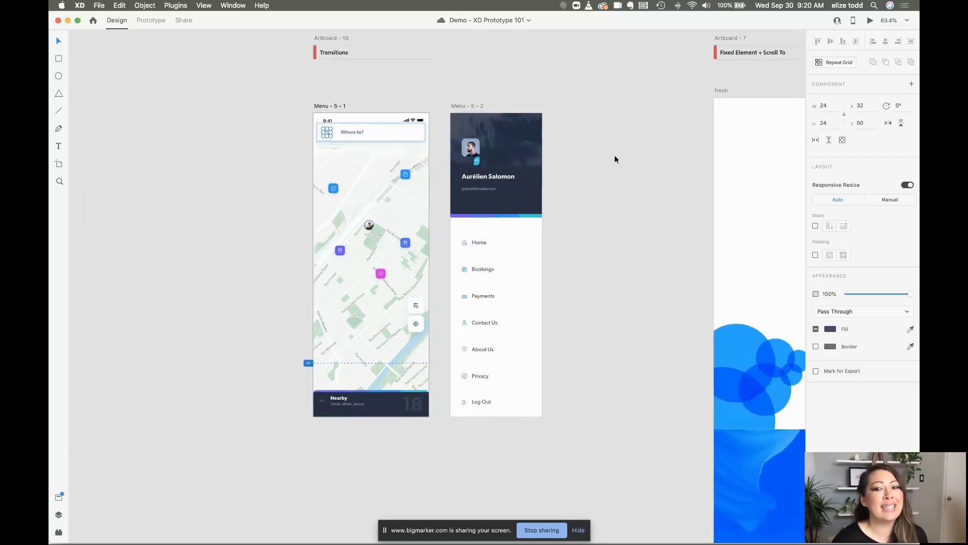
pyautogui.scroll(5, 615, 155)
pyautogui.press('r')
pyautogui.moveTo(458, 169)
pyautogui.mouseDown()
pyautogui.moveTo(555, 242)
pyautogui.moveTo(597, 294)
pyautogui.mouseUp()
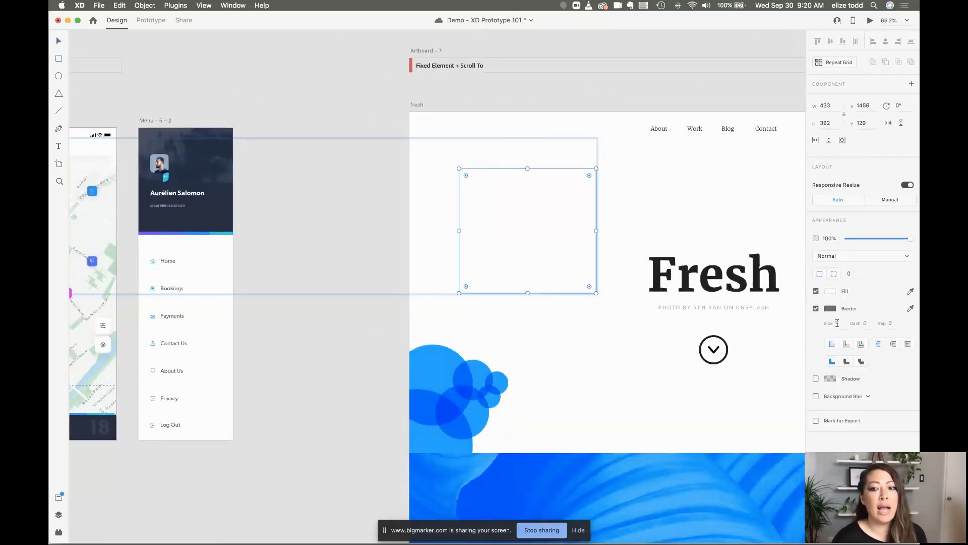
pyautogui.press('super+z')
pyautogui.press('super+z')
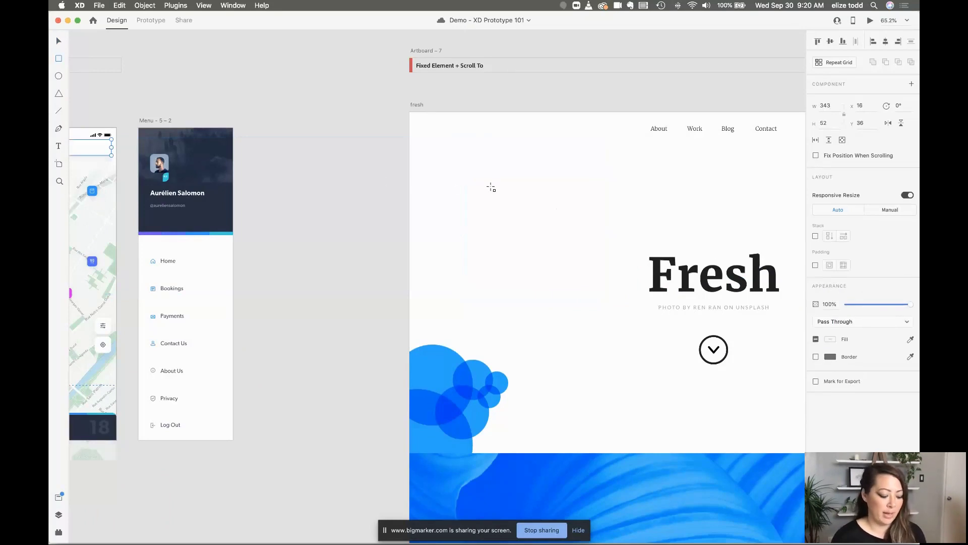
pyautogui.press('Escape')
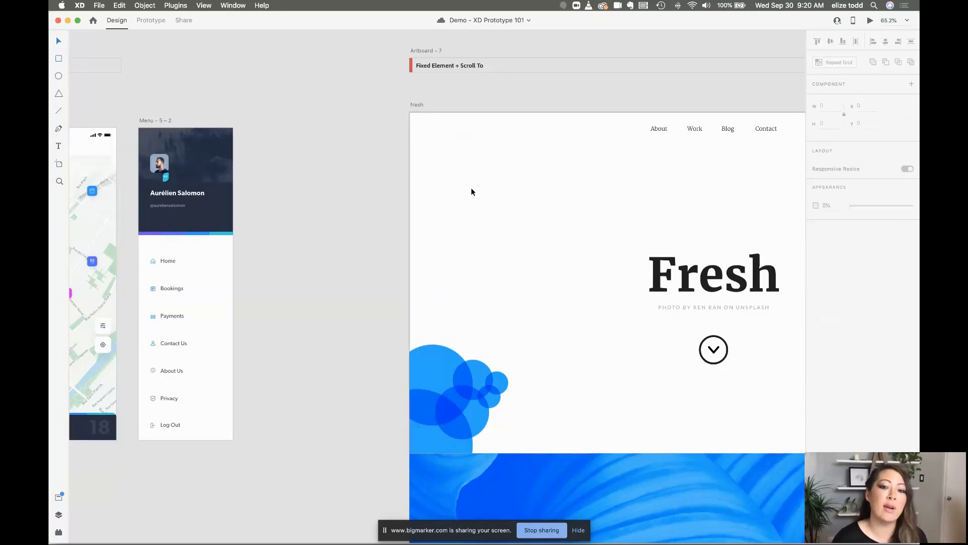
# Step: Try moving the Fresh title group on the fresh artboard, and undo the move
pyautogui.scroll(-4, 471, 188)
pyautogui.moveTo(558, 255); pyautogui.dragTo(514, 216)
pyautogui.press('super+z')
# Step: Bring the fresh artboard into view and show its existing interaction links in Prototype mode
pyautogui.hscroll(-2, 576, 190)
pyautogui.scroll(1, 576, 190)
pyautogui.hscroll(-1, 576, 190)
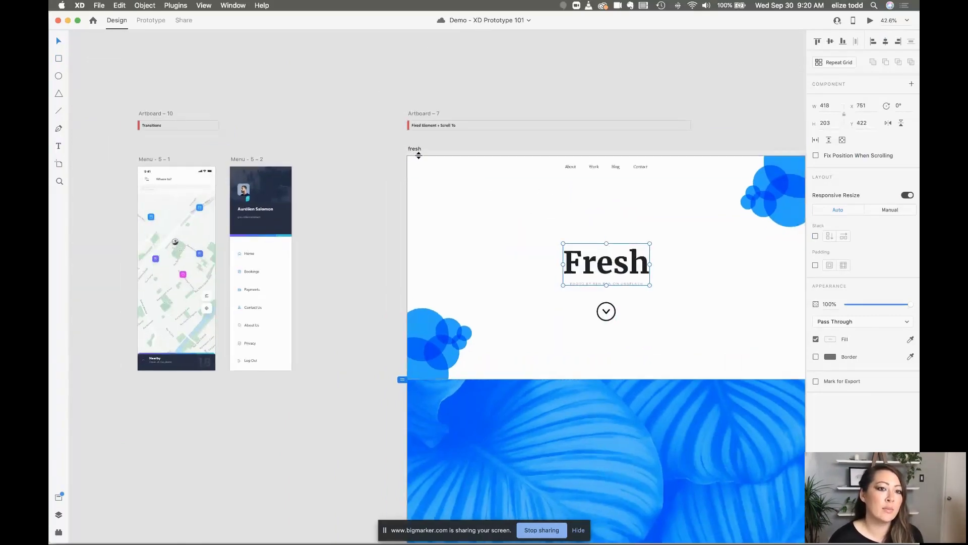
pyautogui.click(142, 21)
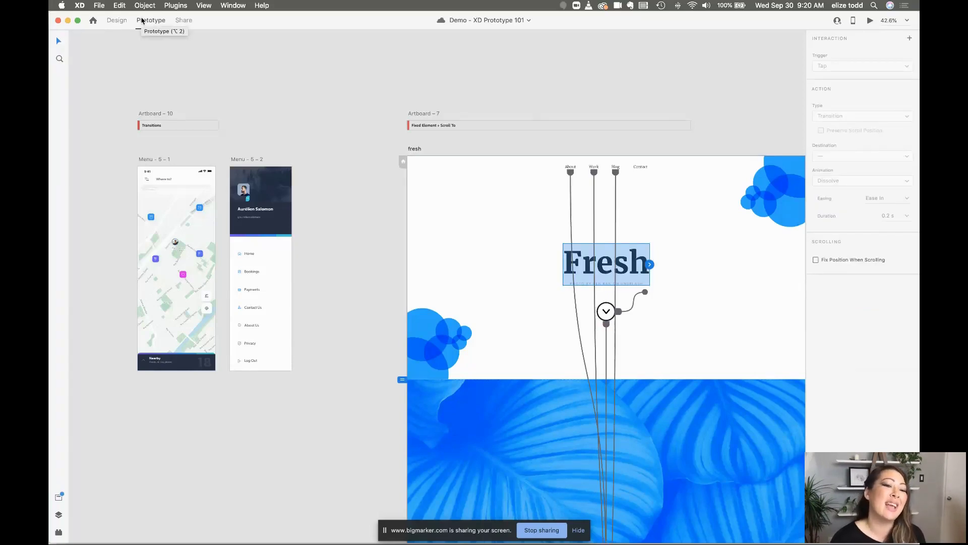
# Step: Switch to Design mode, clear the selection, and zoom in on the Menu – 5 – 1 and Menu – 5 – 2 artboards
pyautogui.press('super+1')
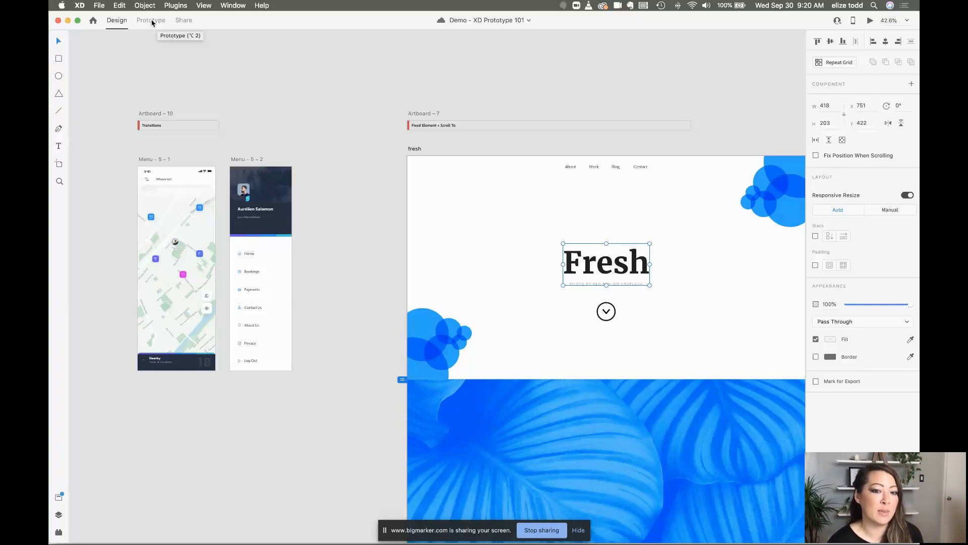
pyautogui.click(297, 88)
pyautogui.scroll(-3, 297, 88)
pyautogui.hscroll(-3, 297, 88)
pyautogui.scroll(5, 297, 90)
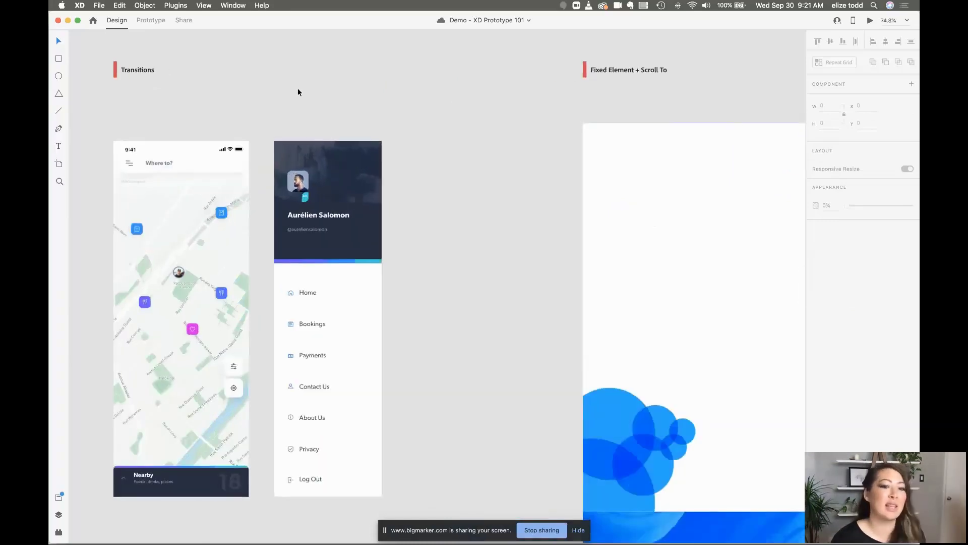
# Step: Compare the menu artboards in Prototype and Design modes by alternating between the two, finishing in Design mode
pyautogui.click(149, 21)
pyautogui.click(117, 23)
pyautogui.click(147, 22)
pyautogui.click(116, 23)
pyautogui.click(150, 22)
pyautogui.click(115, 23)
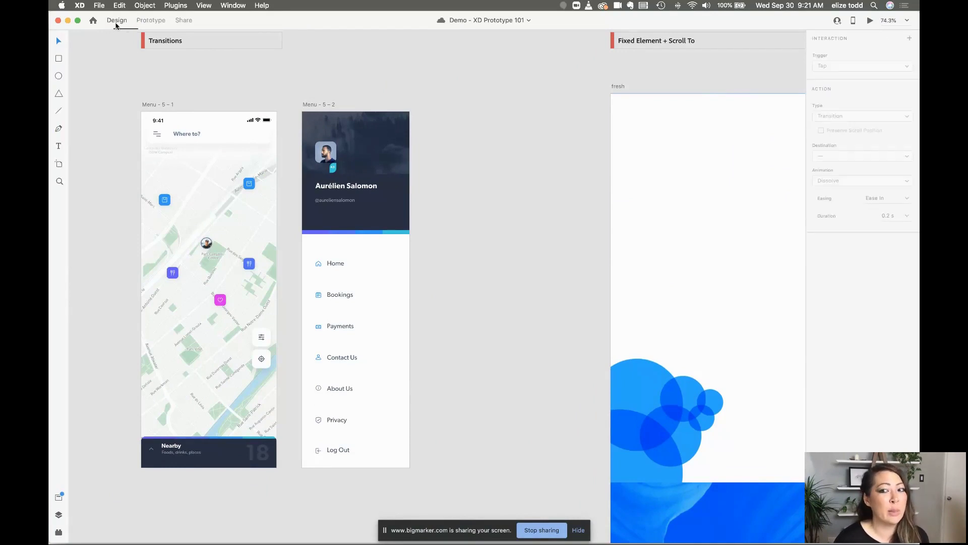
pyautogui.click(155, 23)
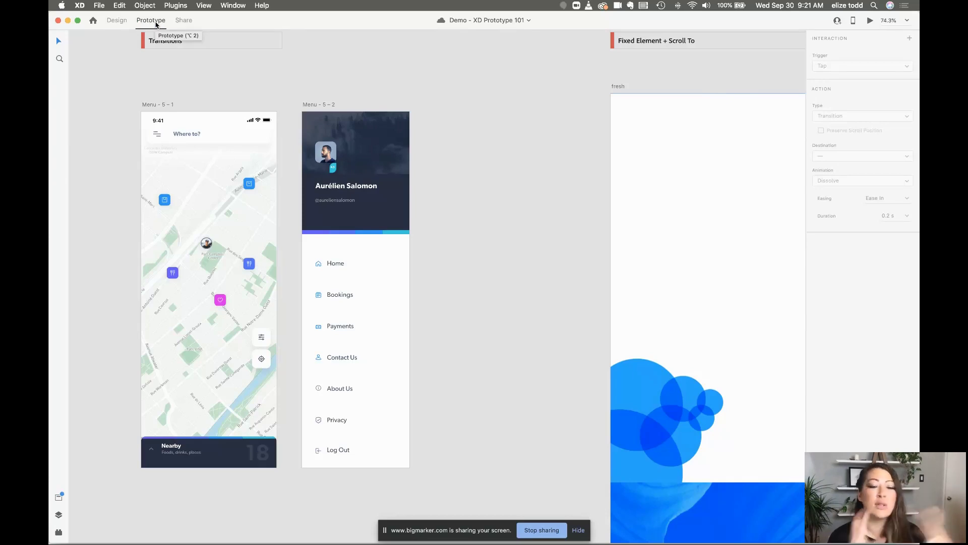
pyautogui.click(117, 22)
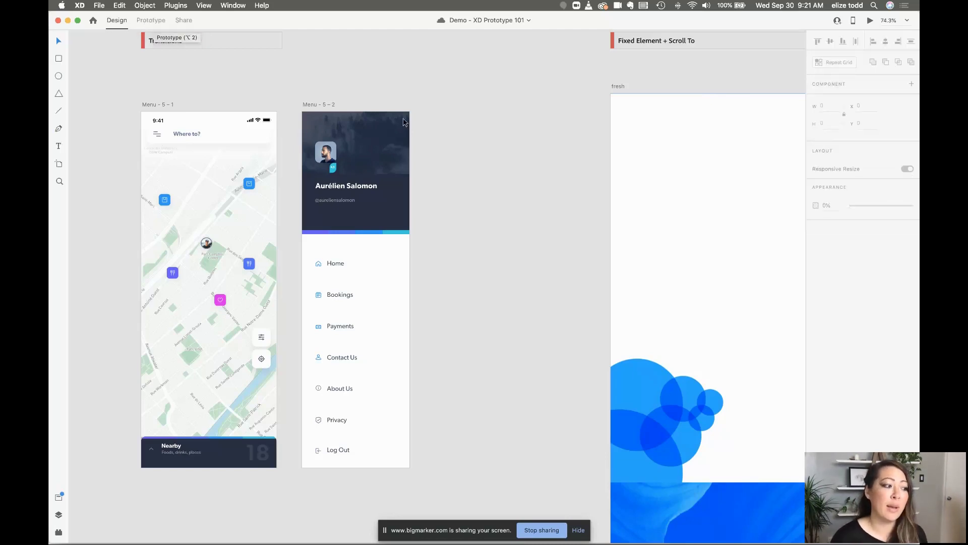
# Step: Select the menu icon inside the Where to? bar, switch to Prototype mode, and align its overlay placement with the left edge of Menu – 5 – 1
pyautogui.click(158, 135)
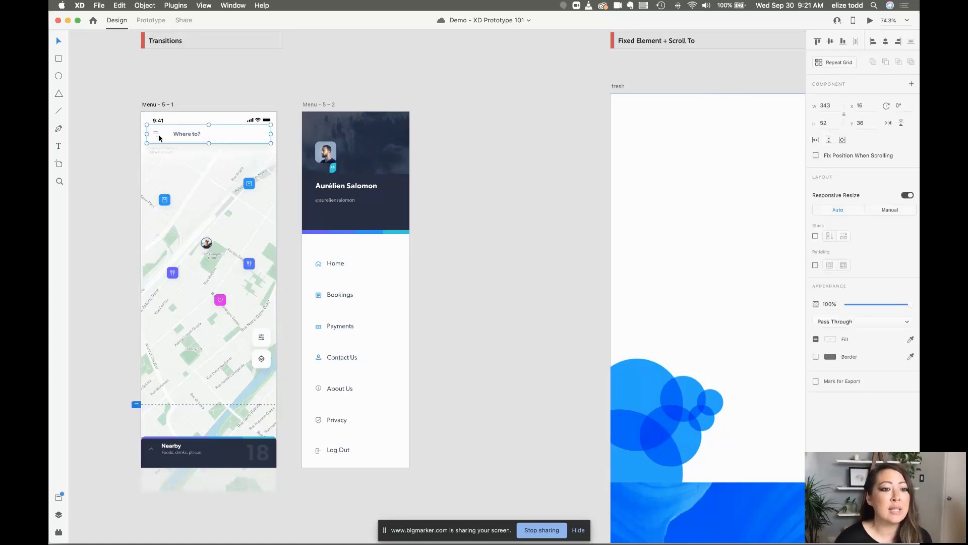
pyautogui.doubleClick(161, 135)
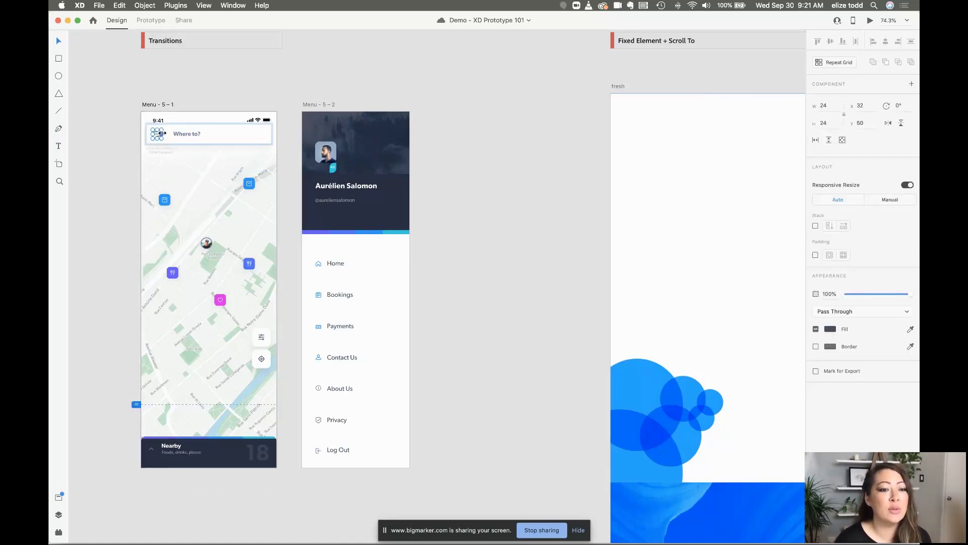
pyautogui.scroll(5, 162, 134)
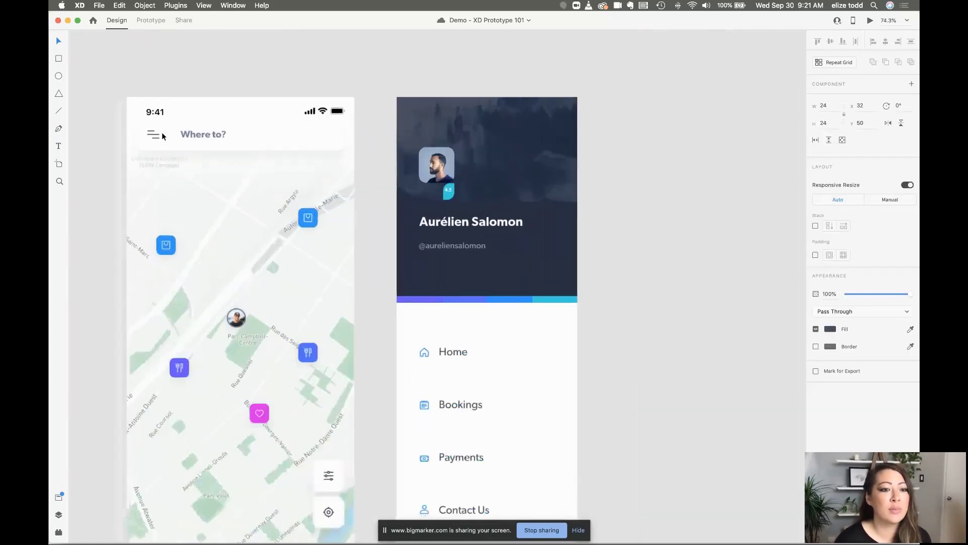
pyautogui.click(147, 20)
pyautogui.scroll(-3, 218, 121)
pyautogui.scroll(-3, 218, 121)
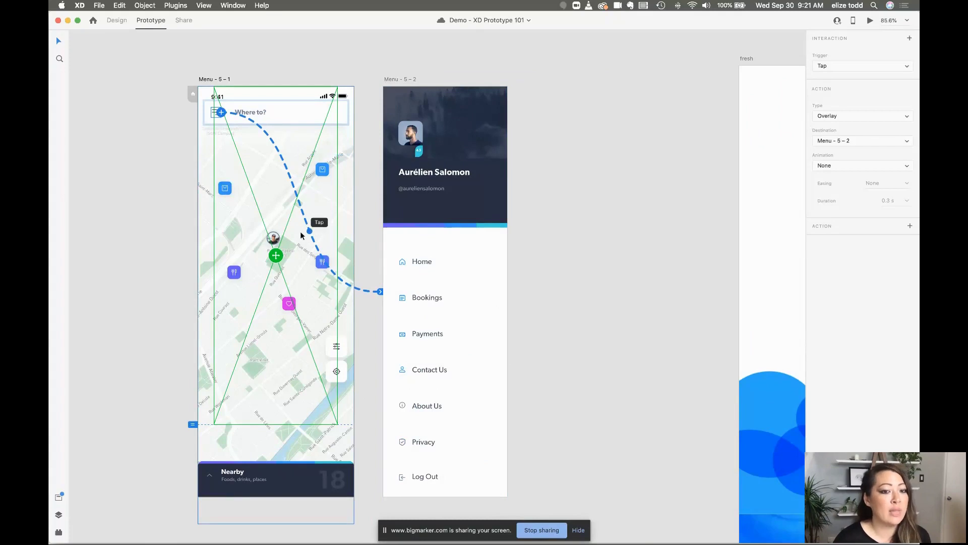
pyautogui.moveTo(277, 254)
pyautogui.mouseDown()
pyautogui.moveTo(261, 256)
pyautogui.moveTo(296, 255)
pyautogui.moveTo(260, 255)
pyautogui.moveTo(301, 254)
pyautogui.moveTo(259, 253)
pyautogui.moveTo(305, 252)
pyautogui.moveTo(259, 251)
pyautogui.mouseUp()
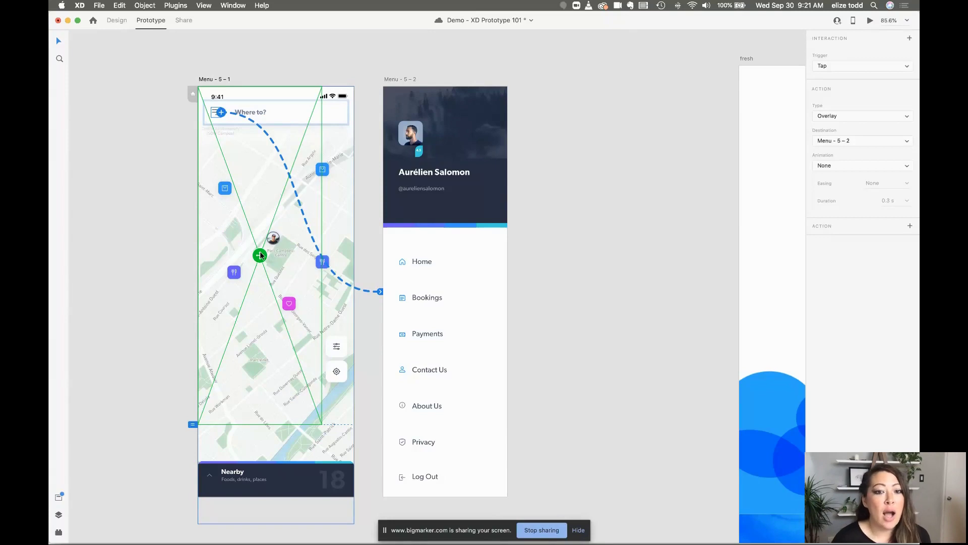
# Step: Preview the map screen, open and dismiss the menu overlay from the menu icon, and close the preview
pyautogui.hscroll(-2, 515, 135)
pyautogui.scroll(-1, 515, 135)
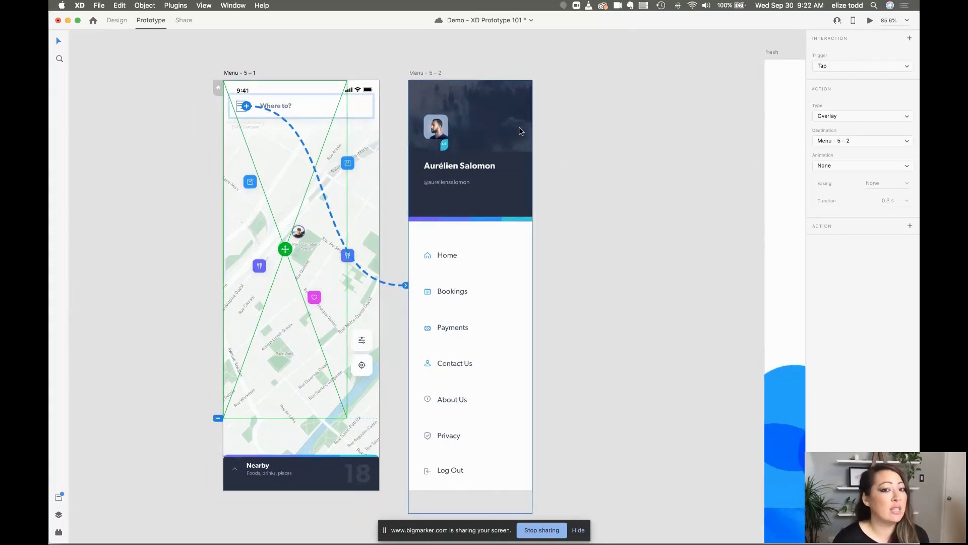
pyautogui.click(868, 23)
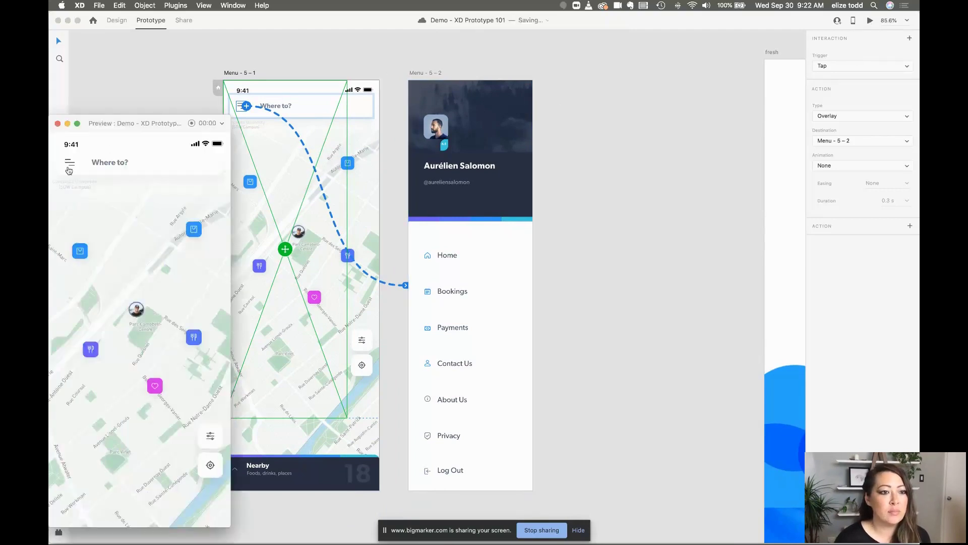
pyautogui.click(71, 169)
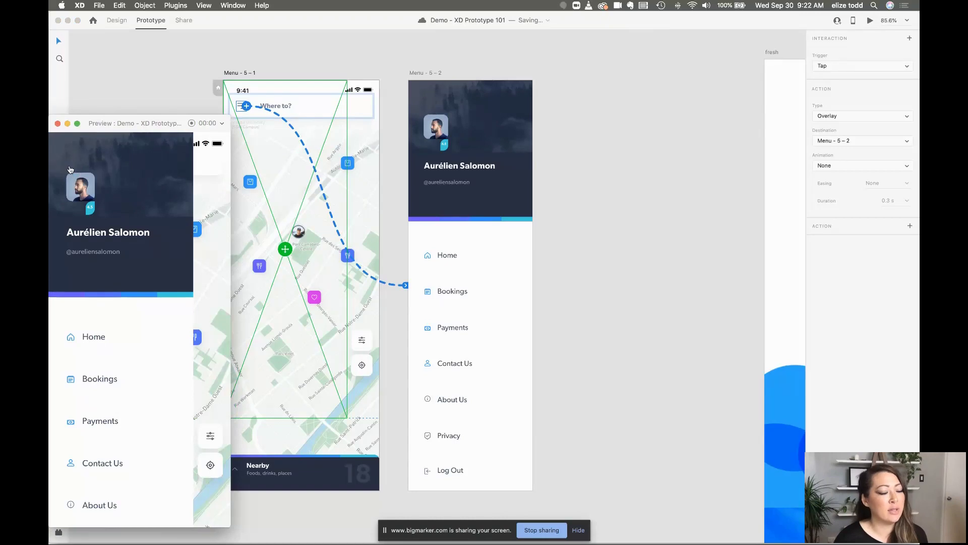
pyautogui.click(119, 168)
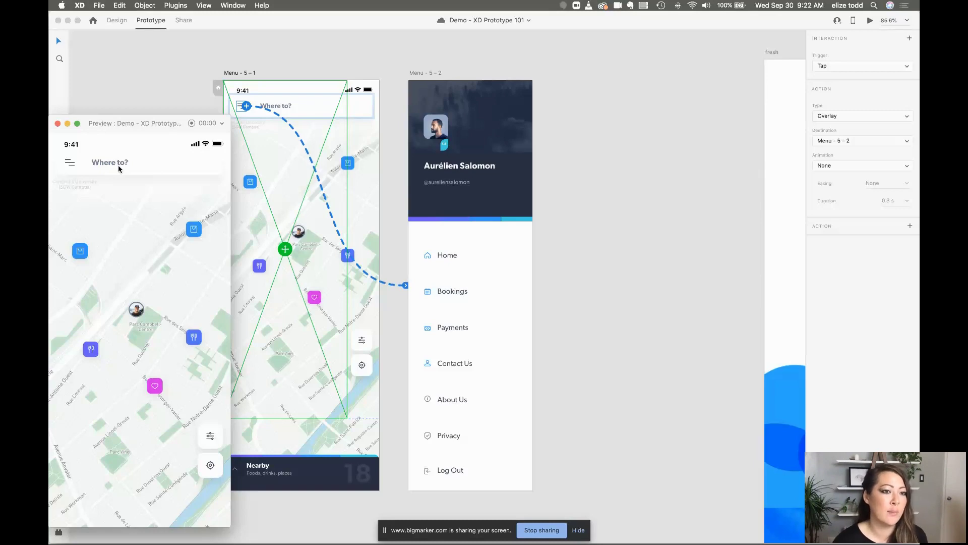
pyautogui.click(58, 123)
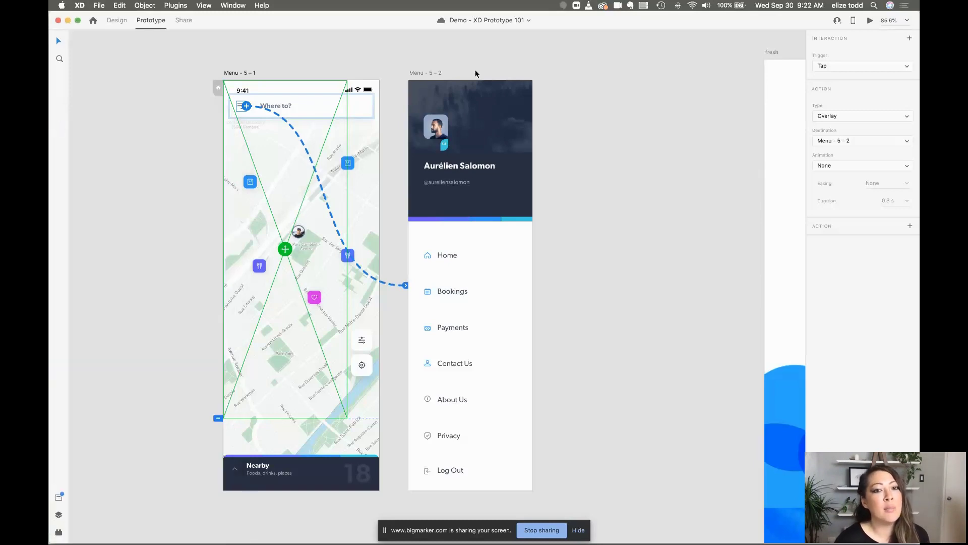
# Step: Select the Menu – 5 – 2 artboard with its Previous Artboard link, try a deletion, and undo it
pyautogui.click(422, 74)
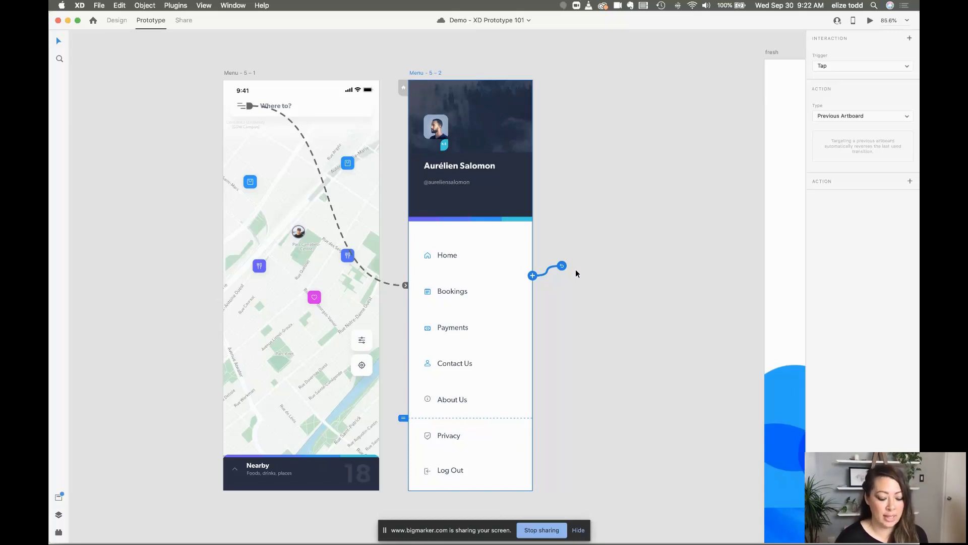
pyautogui.press('Delete')
pyautogui.press('super+z')
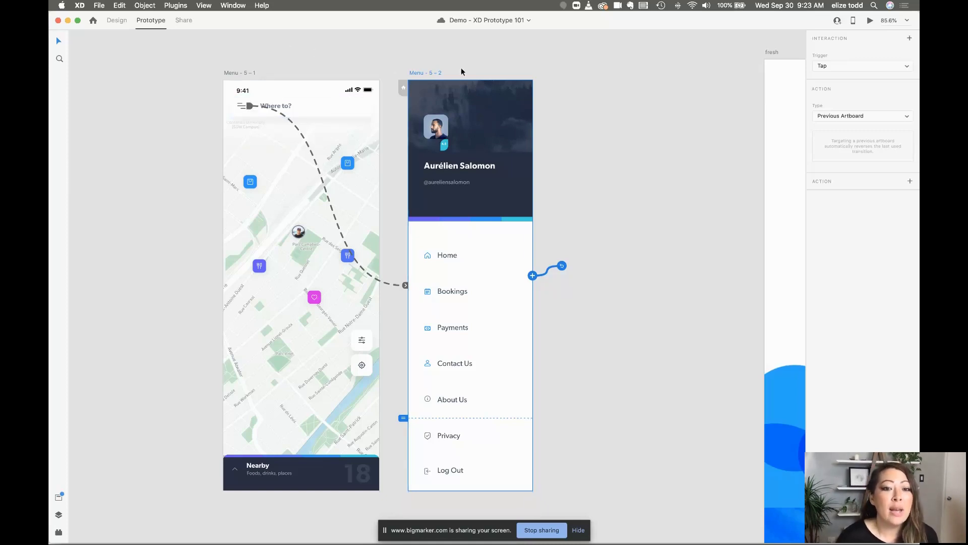
# Step: Set the animation of the menu icon's overlay link on Menu – 5 – 1 to Slide Right
pyautogui.scroll(5, 251, 109)
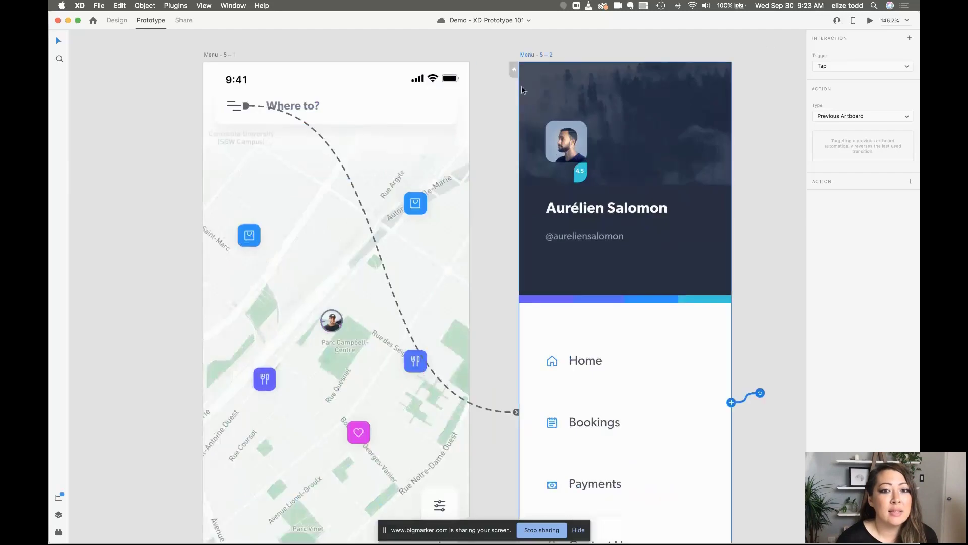
pyautogui.click(247, 108)
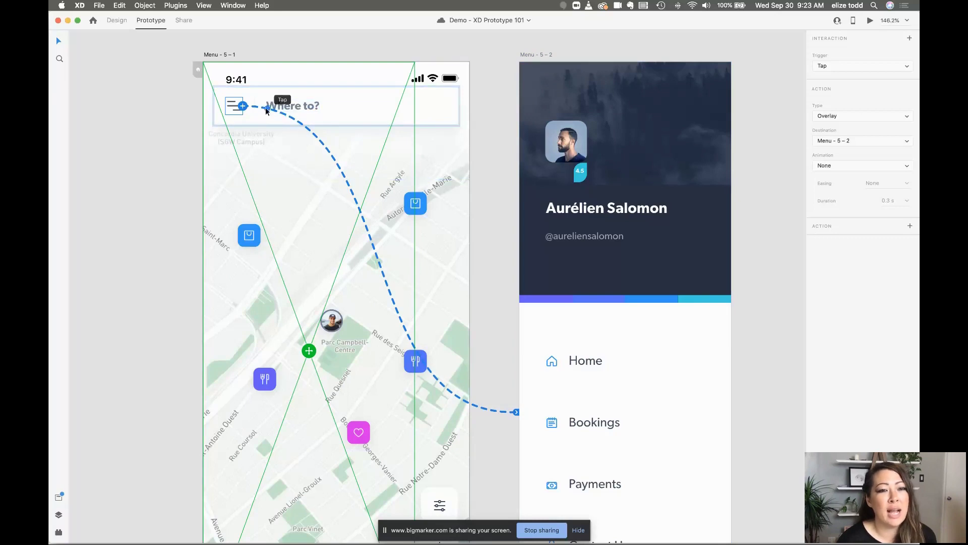
pyautogui.scroll(-1, 237, 99)
pyautogui.hscroll(1, 237, 98)
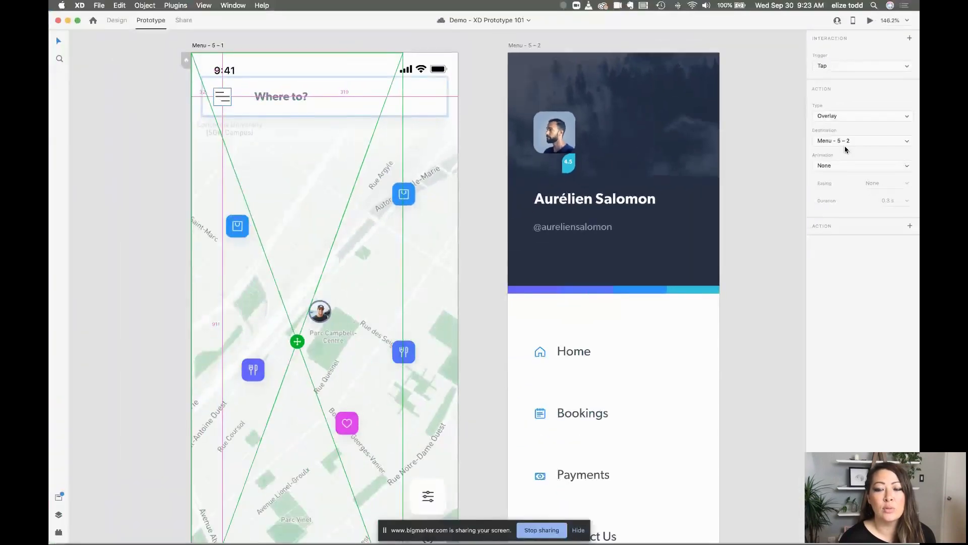
pyautogui.click(831, 169)
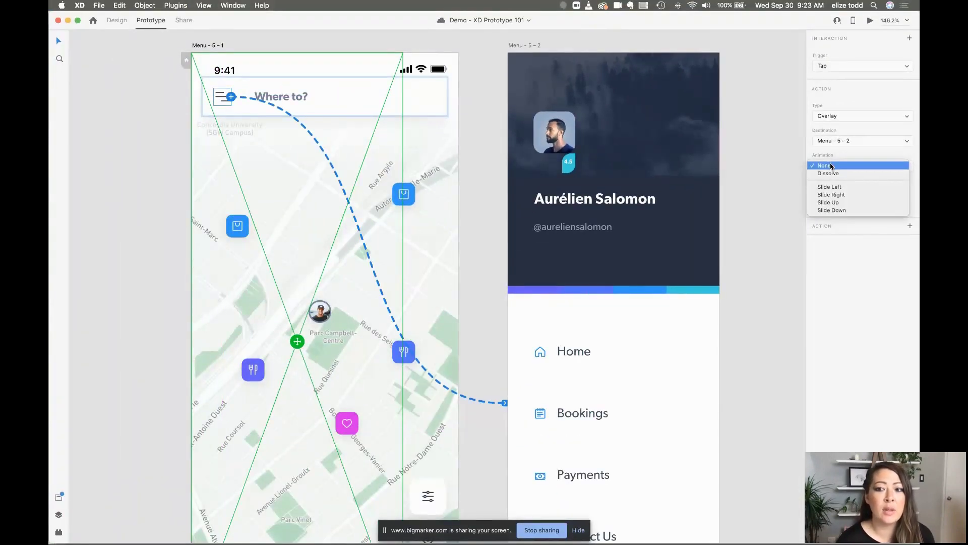
pyautogui.click(836, 195)
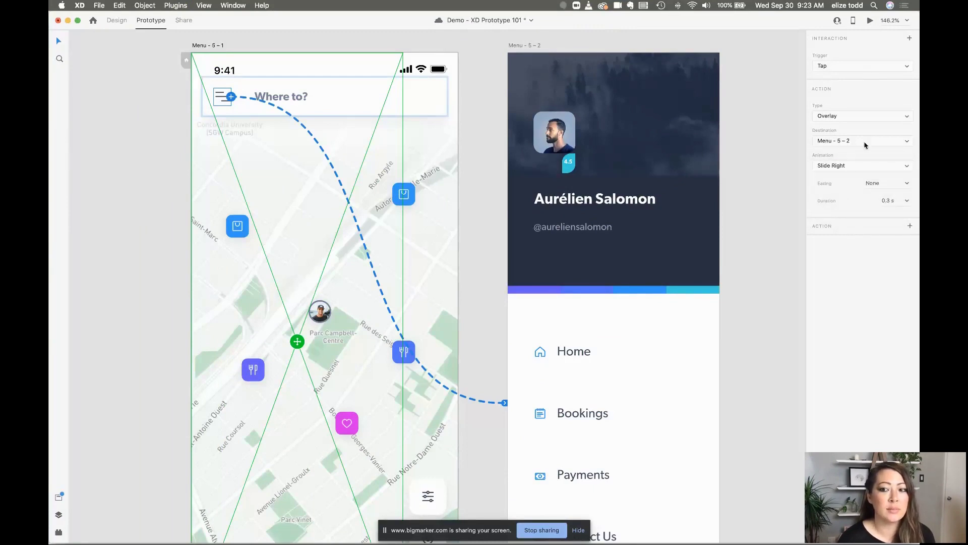
# Step: Test the sliding menu overlay in the preview by opening and dismissing it several times, and close the preview
pyautogui.click(870, 21)
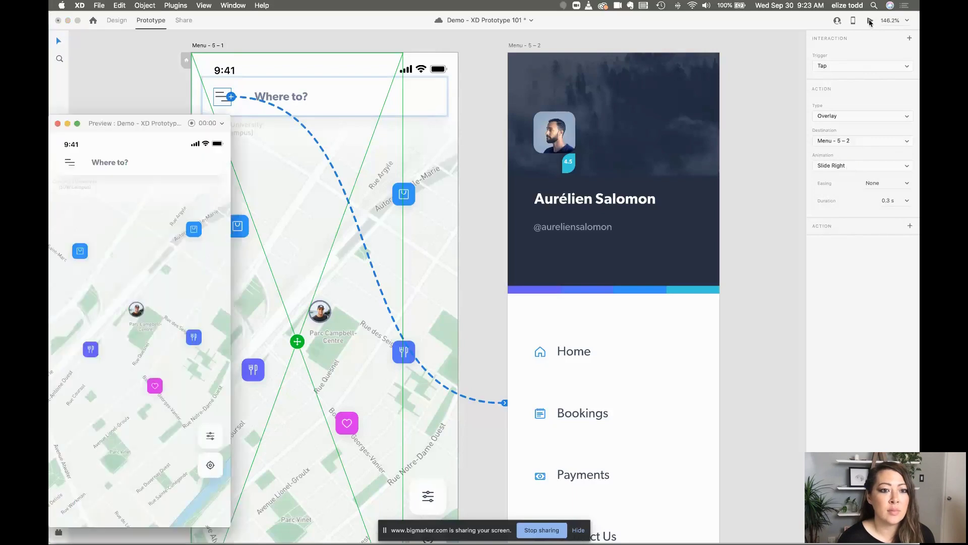
pyautogui.click(71, 163)
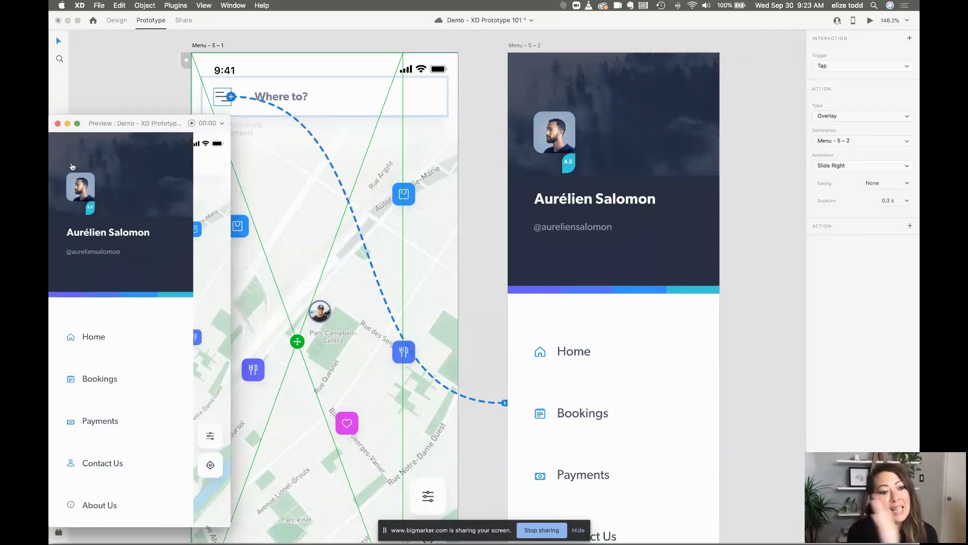
pyautogui.click(90, 170)
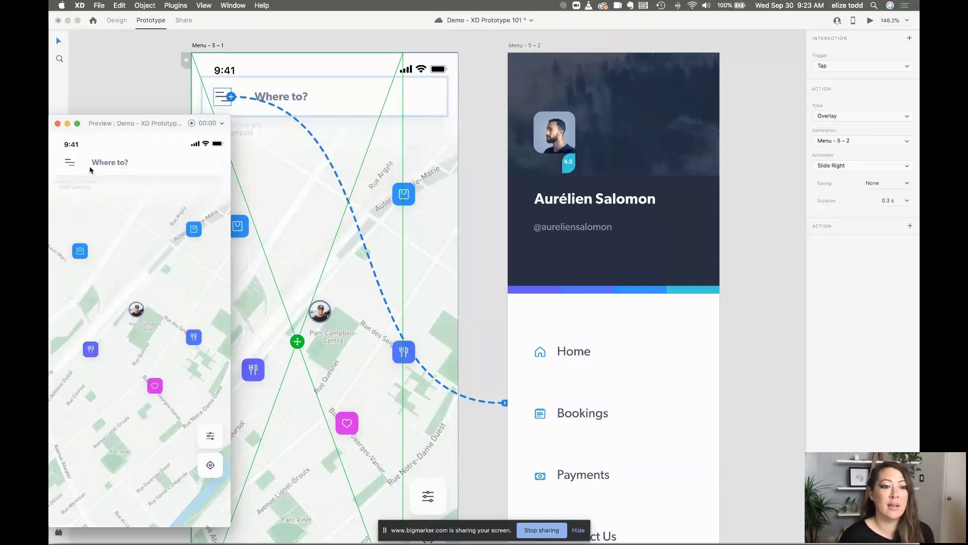
pyautogui.click(71, 164)
pyautogui.click(83, 181)
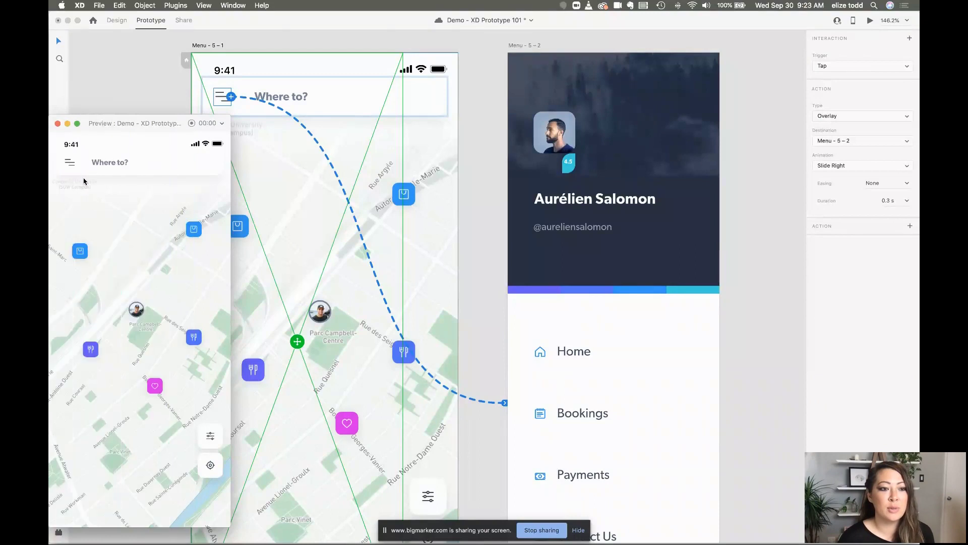
pyautogui.click(71, 163)
pyautogui.click(102, 216)
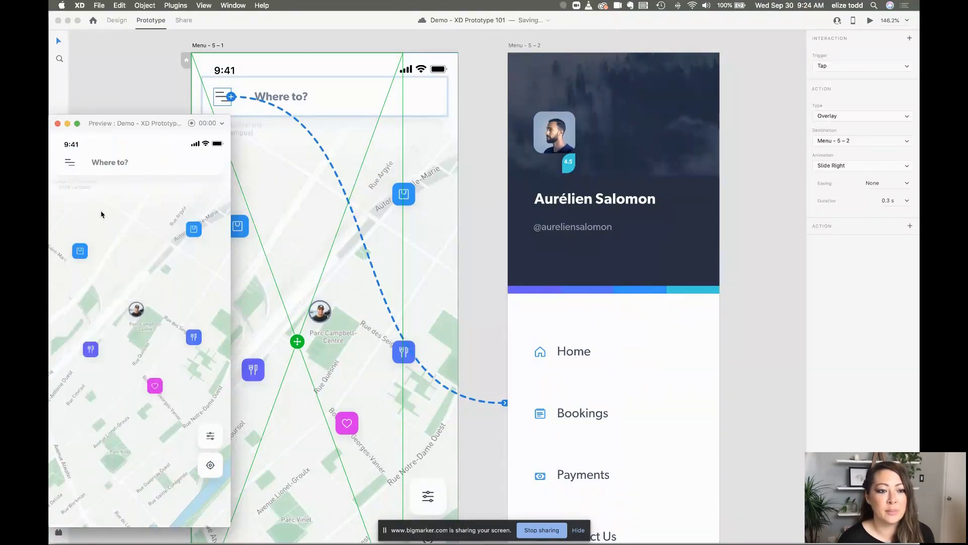
pyautogui.click(58, 124)
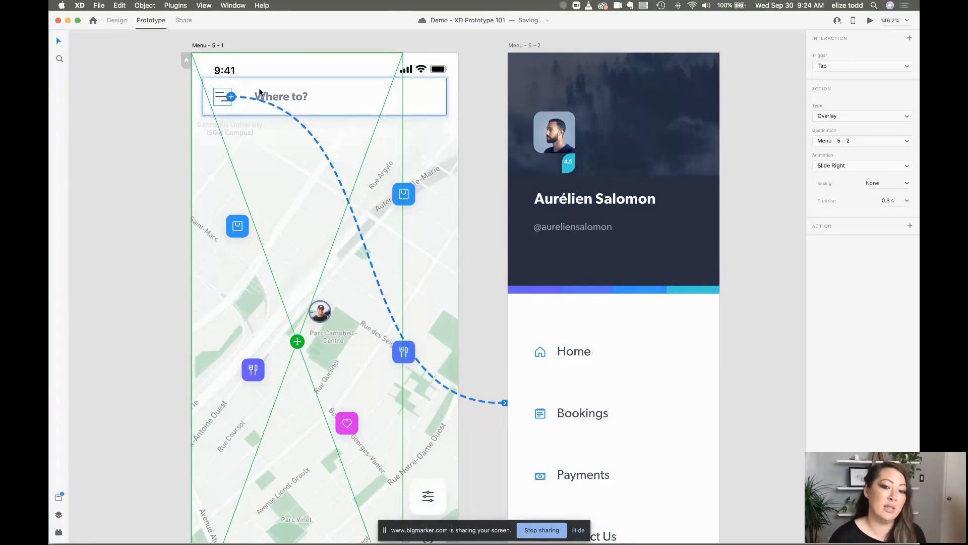
# Step: Review the available animation and easing options for the menu icon's overlay link
pyautogui.scroll(-3, 289, 156)
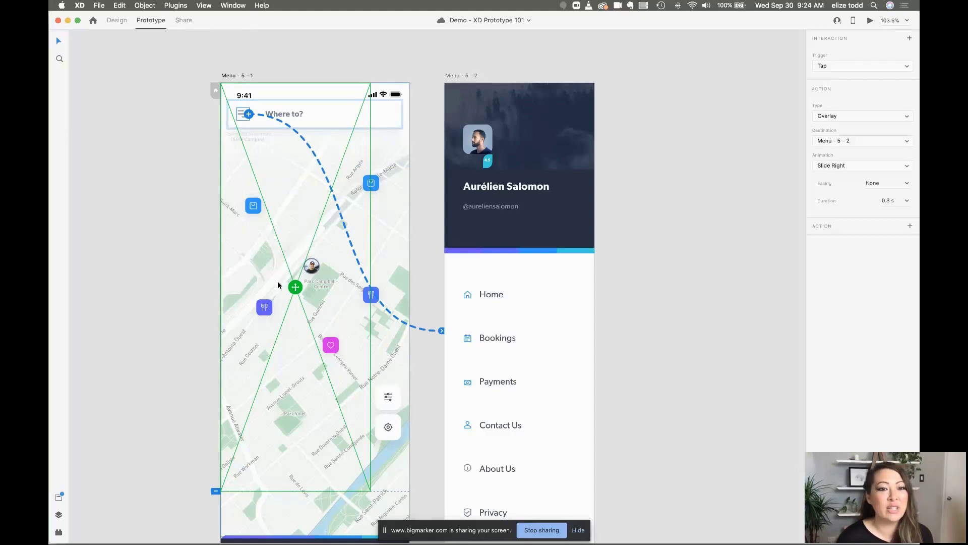
pyautogui.click(846, 171)
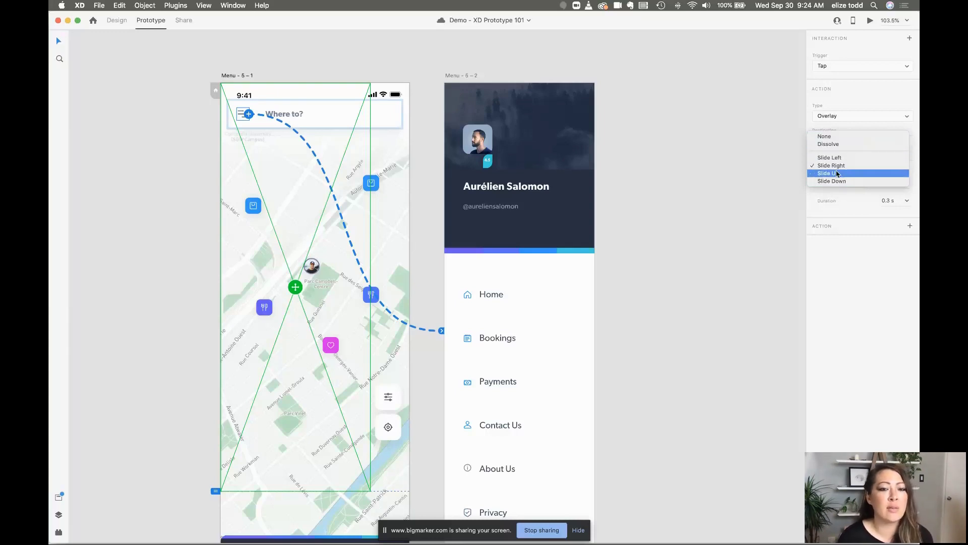
pyautogui.click(721, 176)
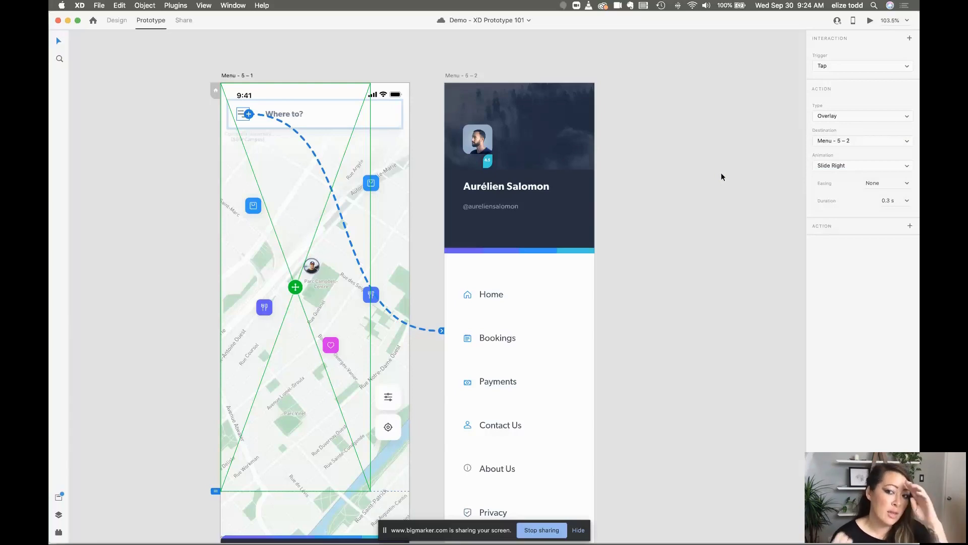
pyautogui.click(907, 184)
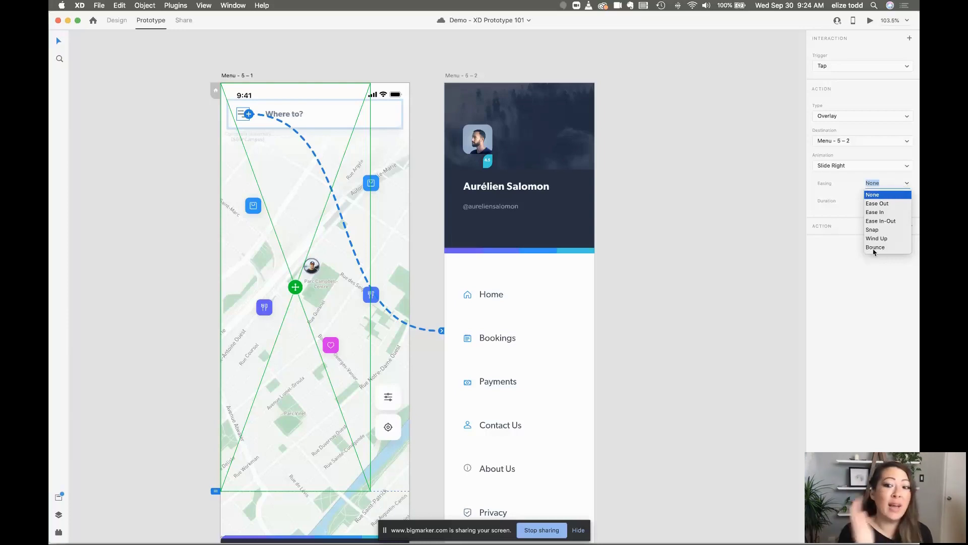
pyautogui.click(855, 189)
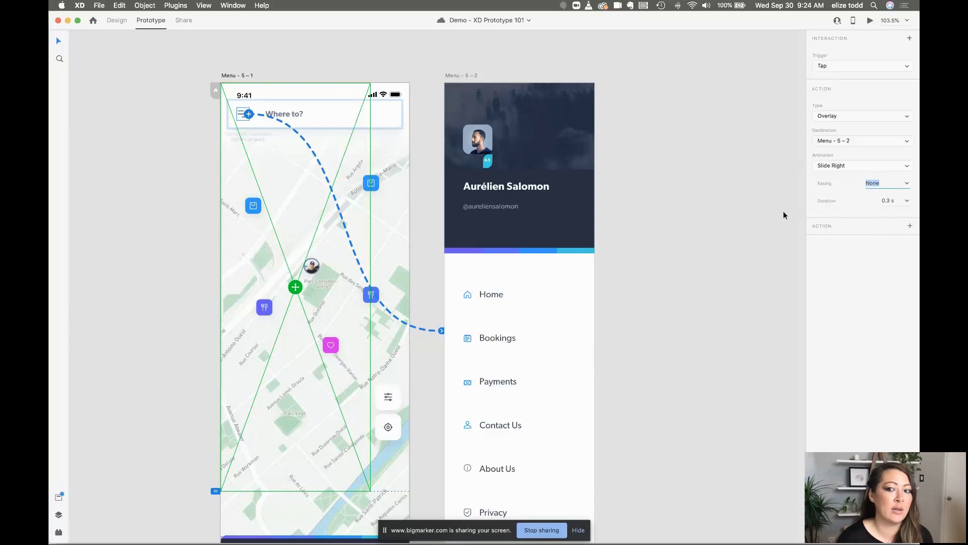
# Step: Examine the existing scroll-to links on the fresh artboard in the Fixed Element + Scroll To section
pyautogui.click(688, 214)
pyautogui.scroll(-5, 685, 214)
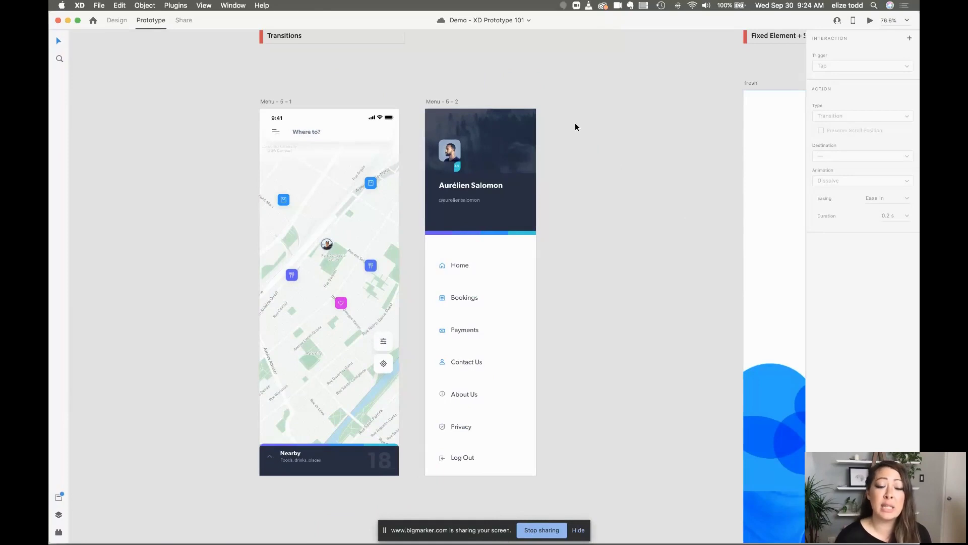
pyautogui.scroll(-4, 575, 127)
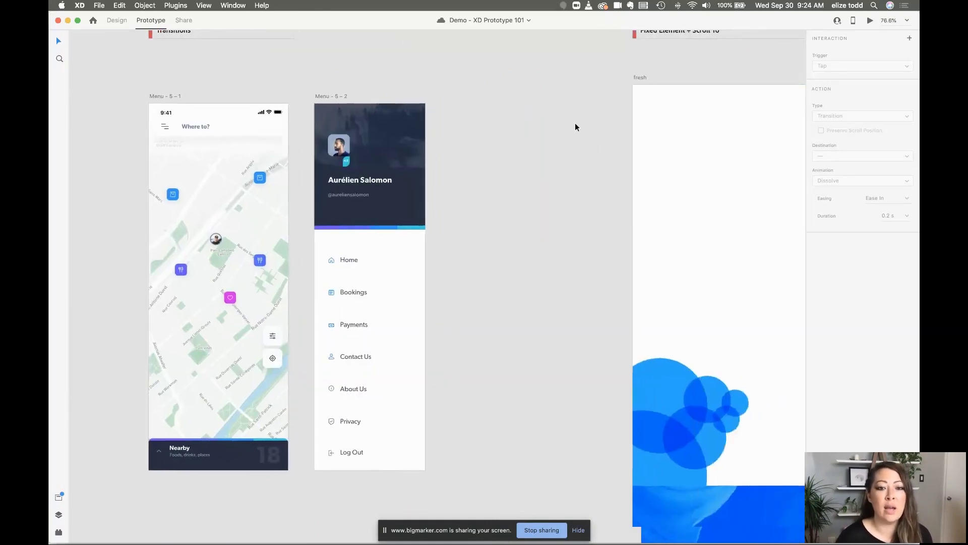
pyautogui.hscroll(4, 575, 123)
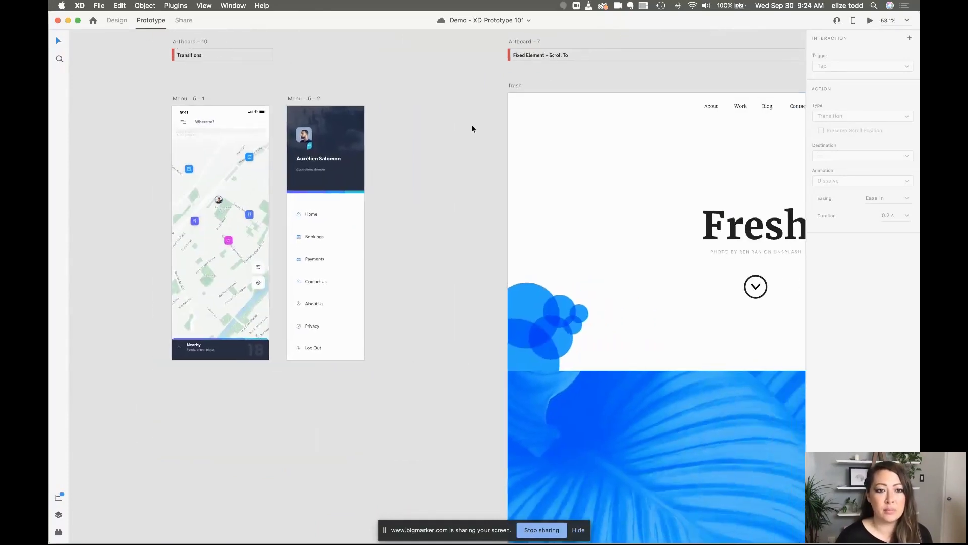
pyautogui.scroll(-3, 472, 129)
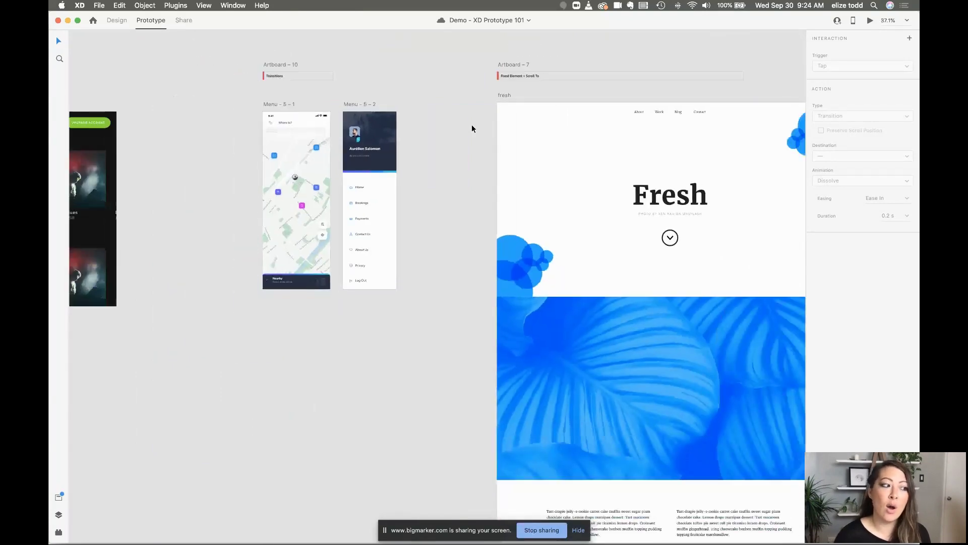
pyautogui.hscroll(4, 471, 124)
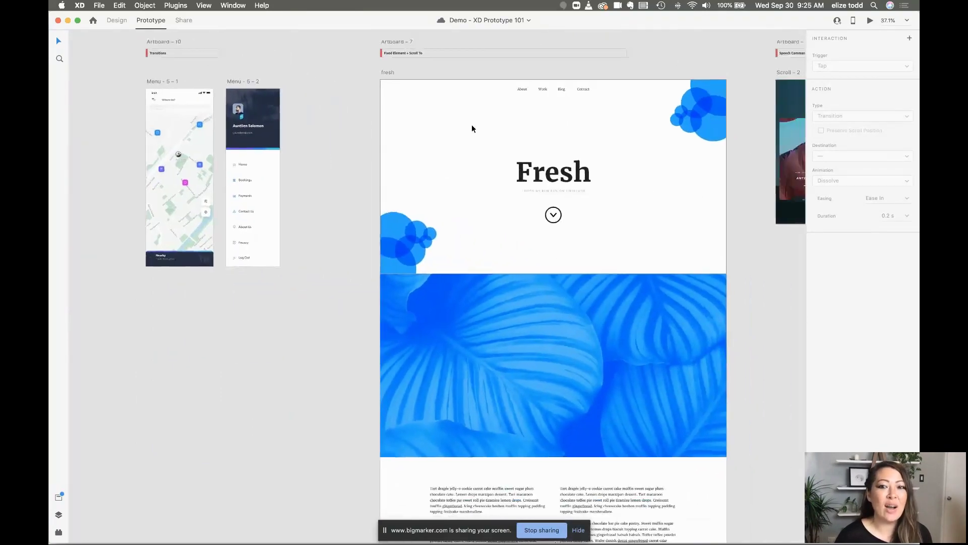
pyautogui.click(385, 73)
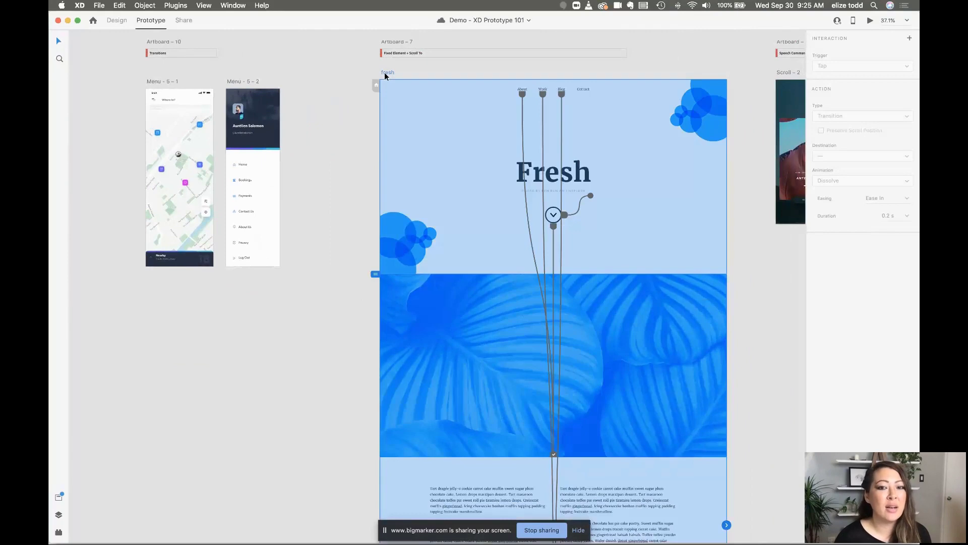
pyautogui.hscroll(2, 384, 72)
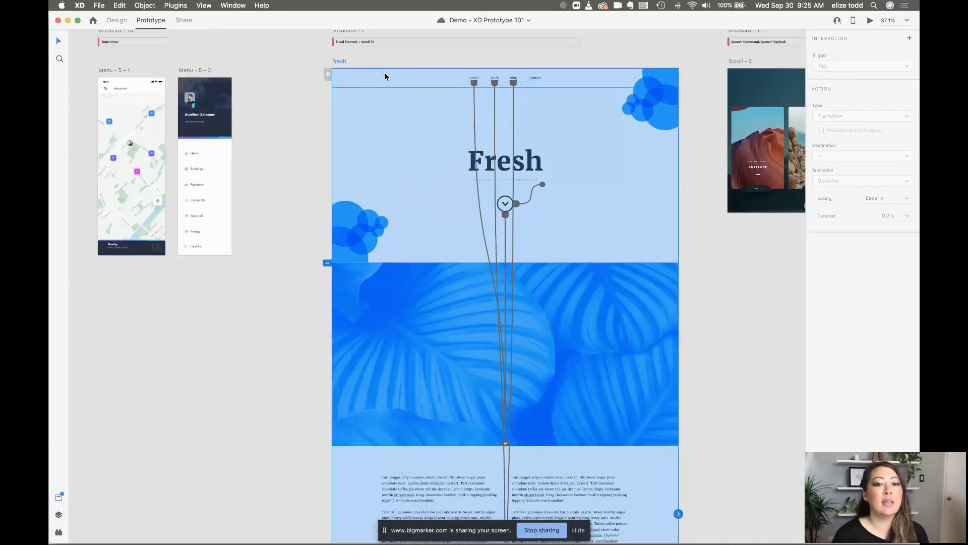
pyautogui.hscroll(2, 384, 72)
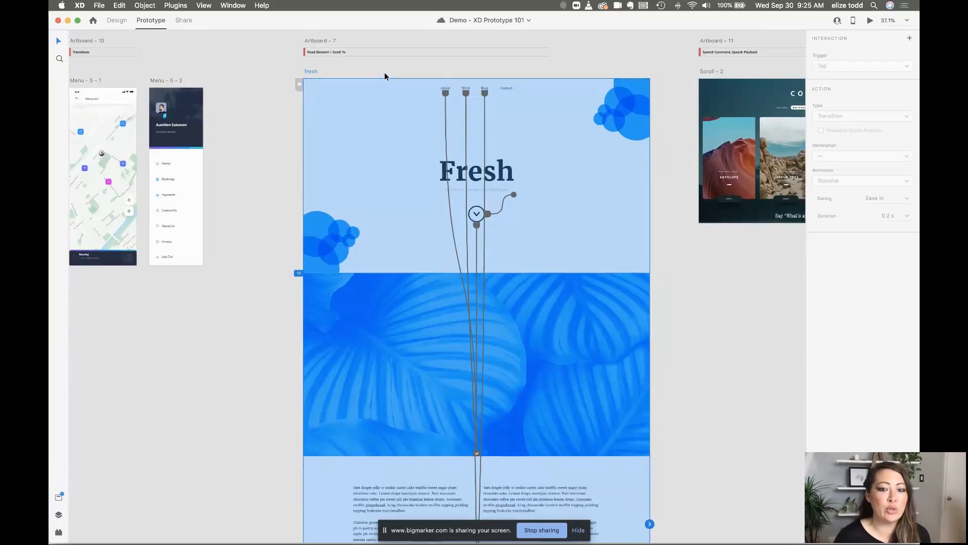
pyautogui.click(344, 64)
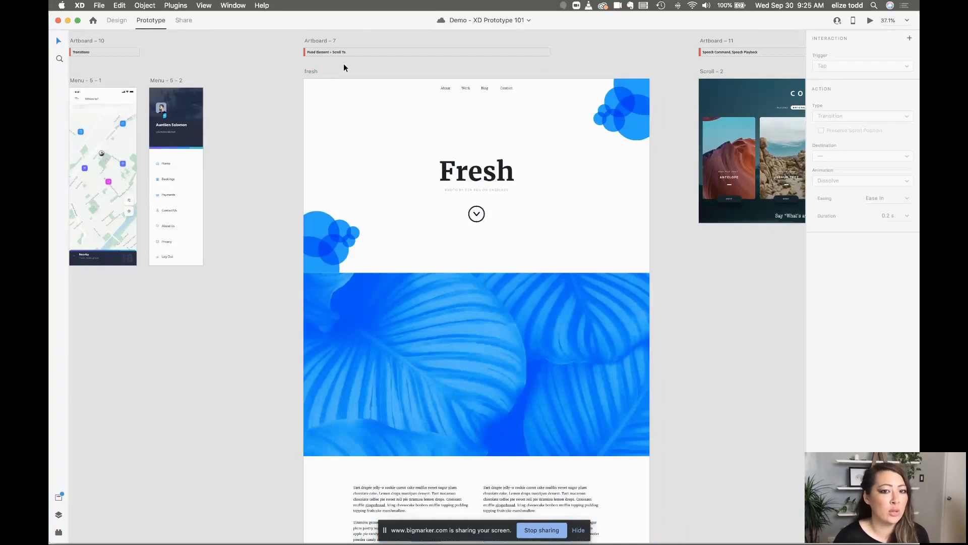
# Step: Preview the fresh artboard, test the About and Work links in the fixed header, return to the page's start, and close the preview
pyautogui.click(311, 71)
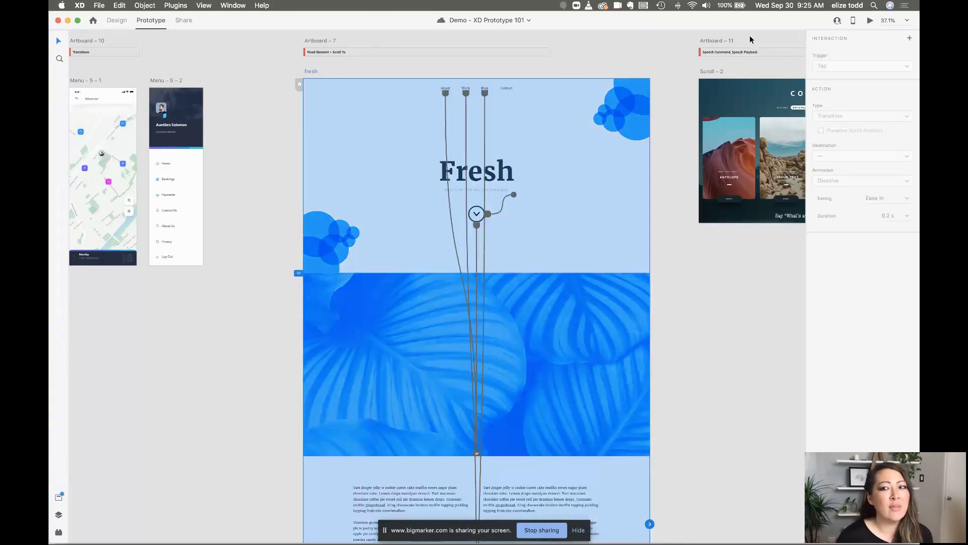
pyautogui.click(869, 21)
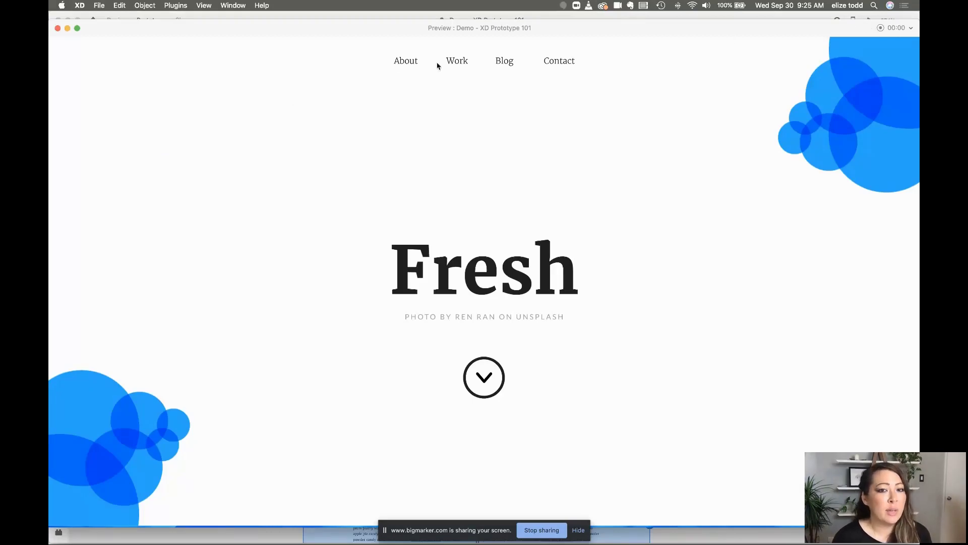
pyautogui.click(405, 65)
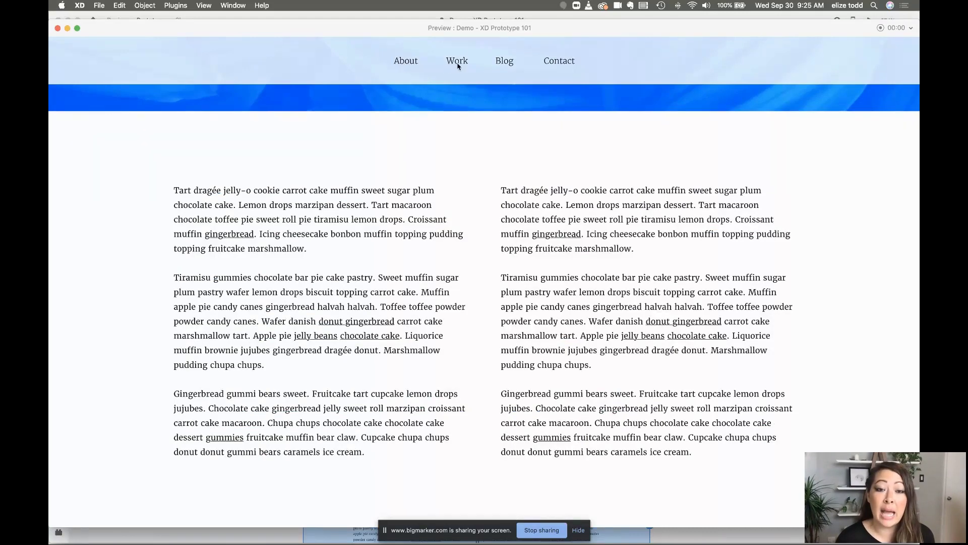
pyautogui.click(457, 66)
pyautogui.click(403, 61)
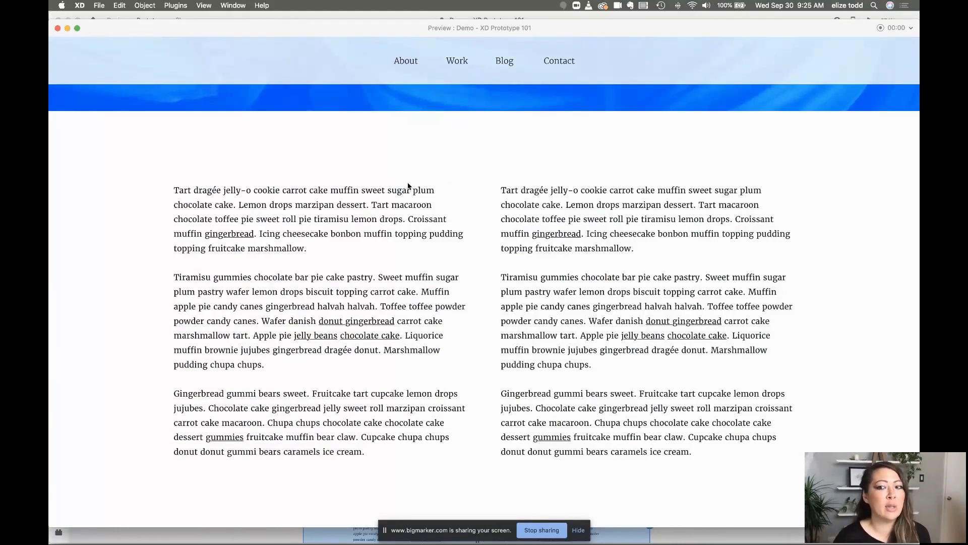
pyautogui.scroll(10, 409, 187)
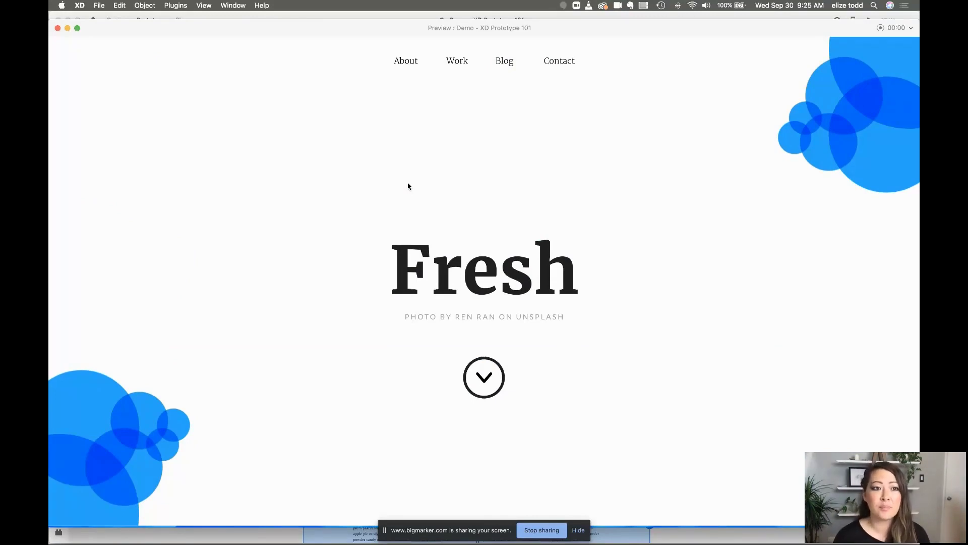
pyautogui.click(57, 29)
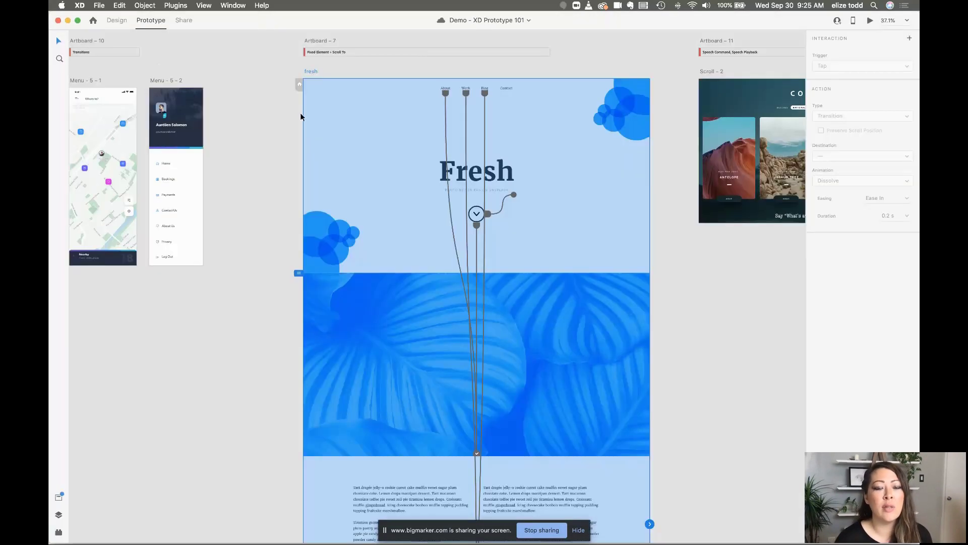
# Step: Remove the existing scroll-to link from the Blog item in the fresh artboard's navigation
pyautogui.click(484, 89)
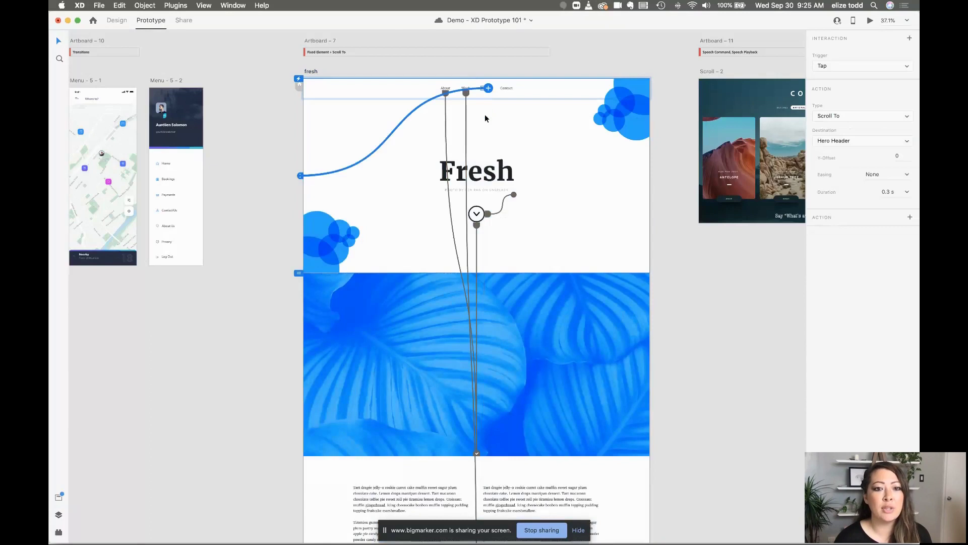
pyautogui.press('Delete')
pyautogui.scroll(5, 518, 74)
pyautogui.hscroll(-2, 340, 133)
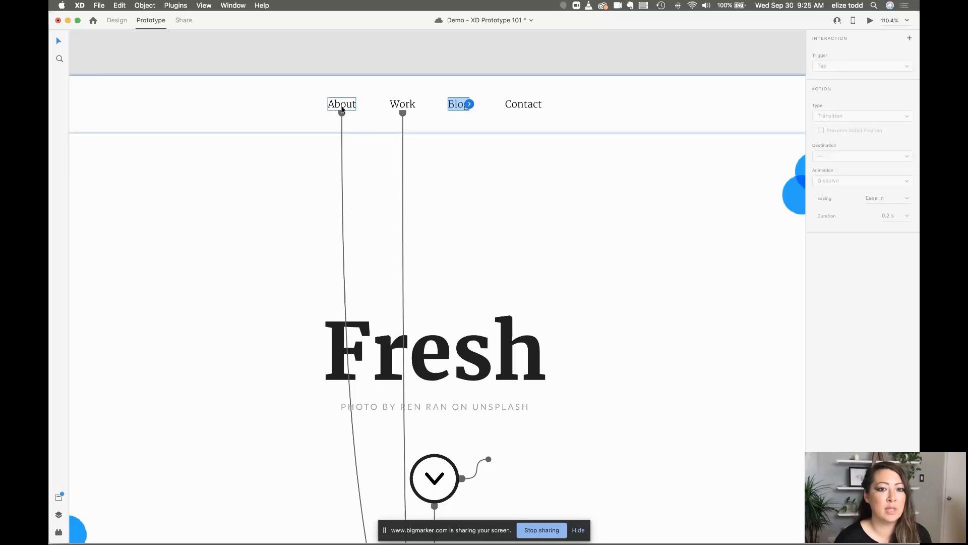
pyautogui.scroll(-3, 456, 133)
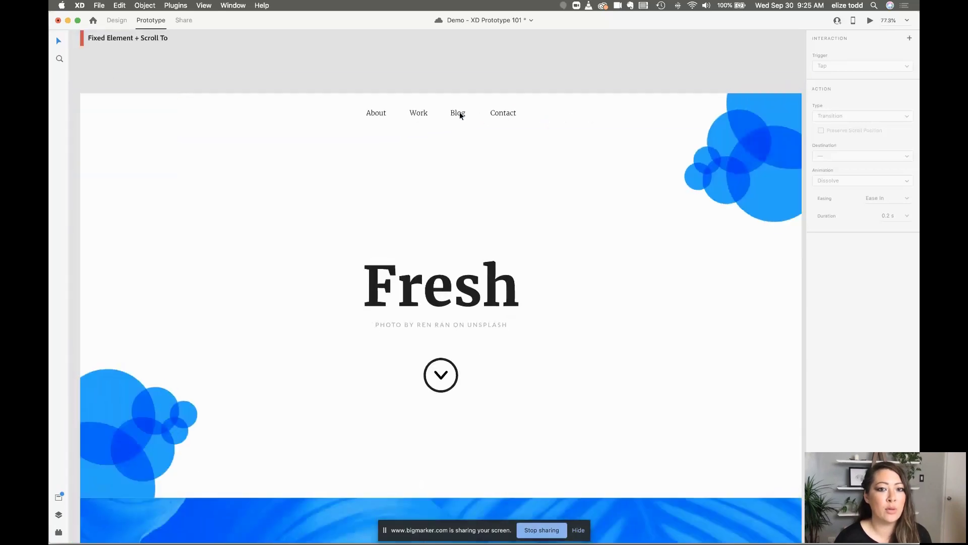
# Step: Link the Blog navigation text to the Last Section with the Hero Header columns, using a Scroll To action on tap
pyautogui.click(457, 114)
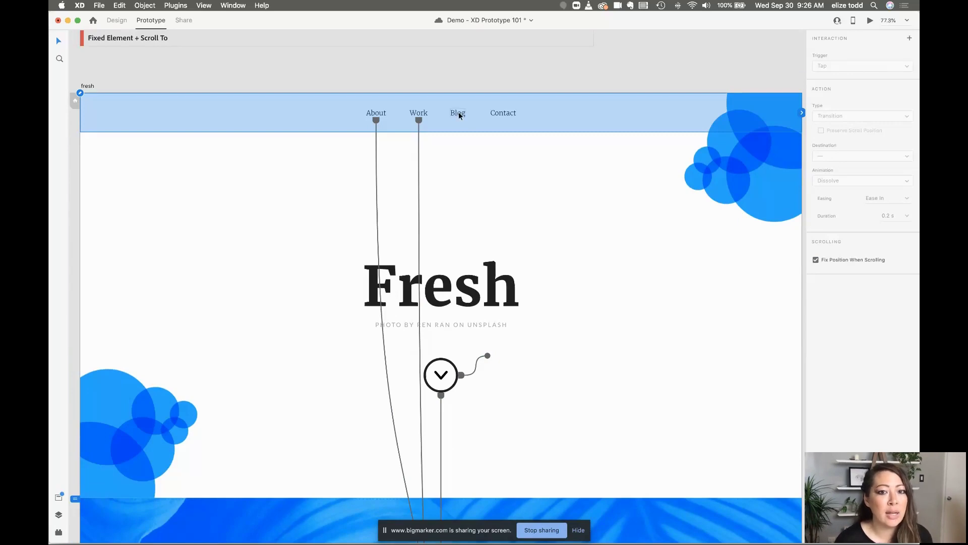
pyautogui.doubleClick(459, 114)
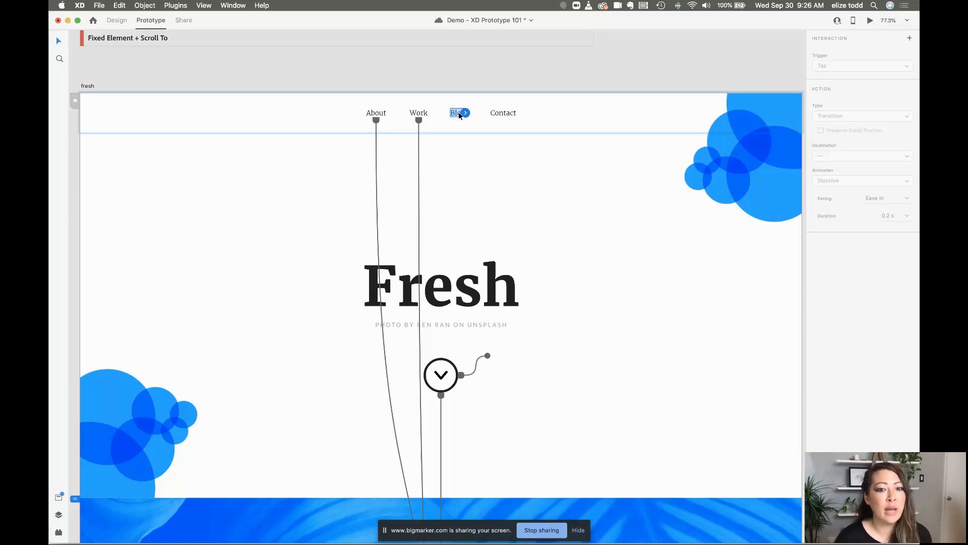
pyautogui.scroll(-5, 459, 114)
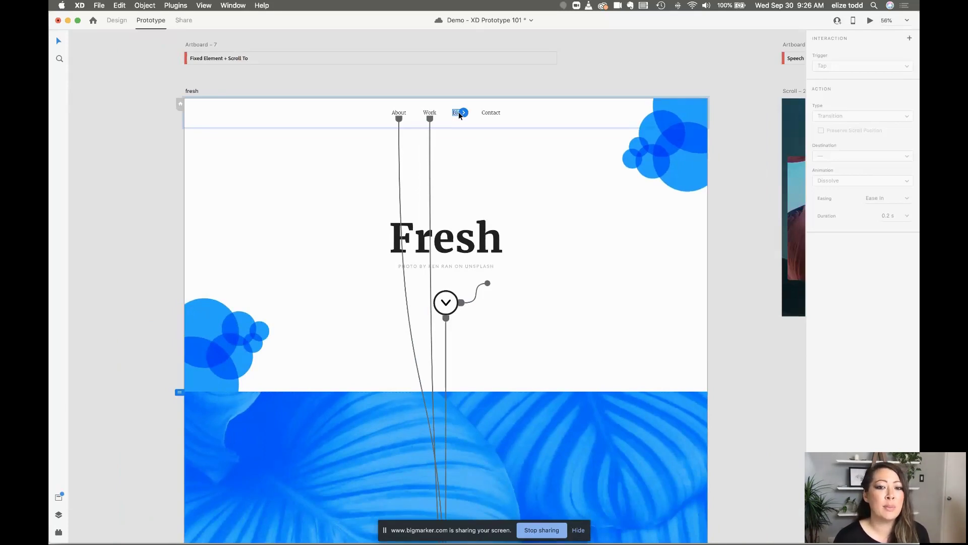
pyautogui.scroll(-2, 460, 115)
pyautogui.scroll(-5, 459, 111)
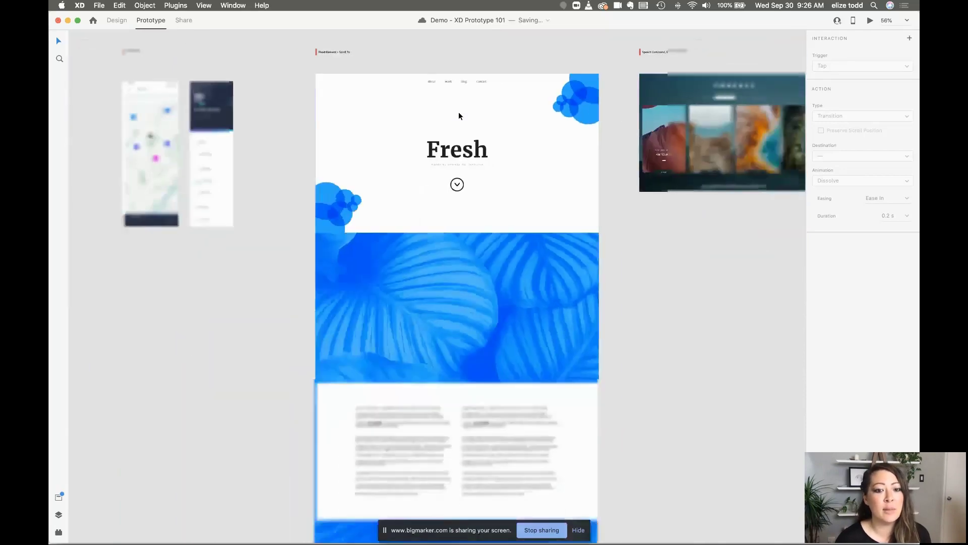
pyautogui.scroll(-4, 459, 111)
pyautogui.scroll(-2, 459, 111)
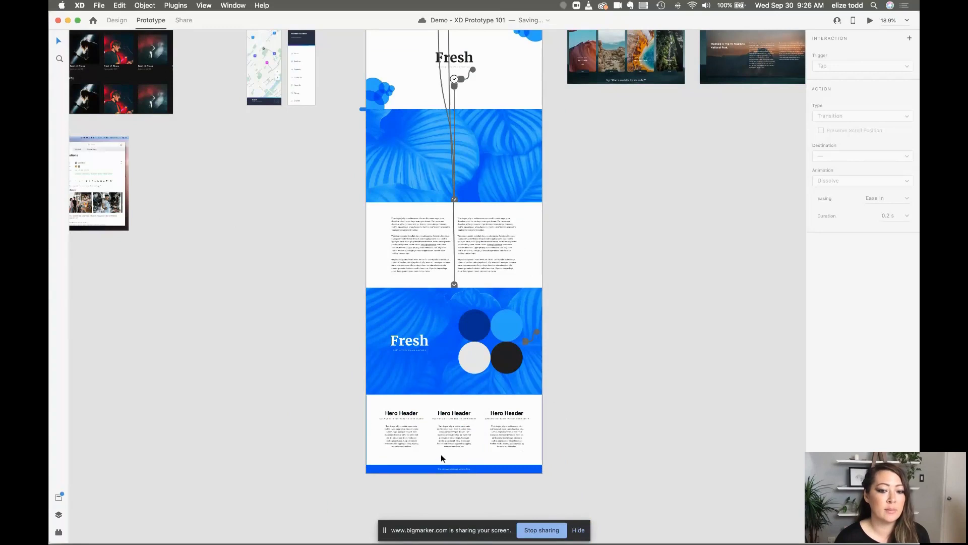
pyautogui.scroll(3, 459, 106)
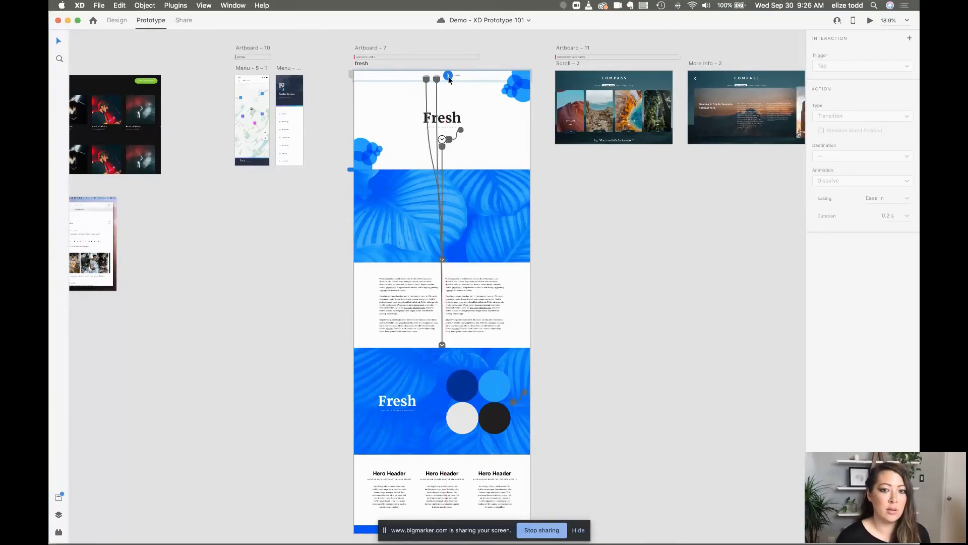
pyautogui.moveTo(449, 80); pyautogui.dragTo(488, 275)
pyautogui.moveTo(474, 350); pyautogui.dragTo(413, 400)
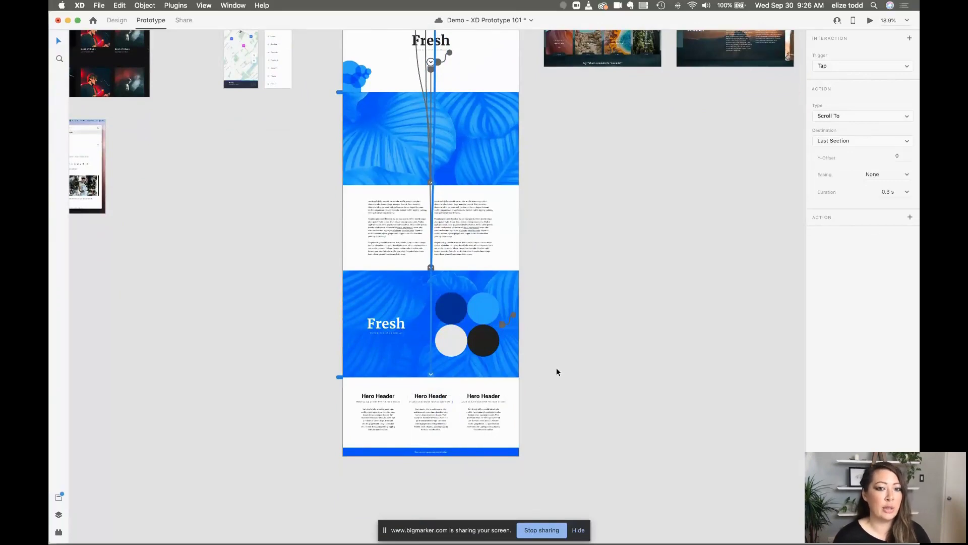
# Step: Select the Hero Header section near the page's end and examine it as the destination of the Blog link
pyautogui.scroll(5, 557, 372)
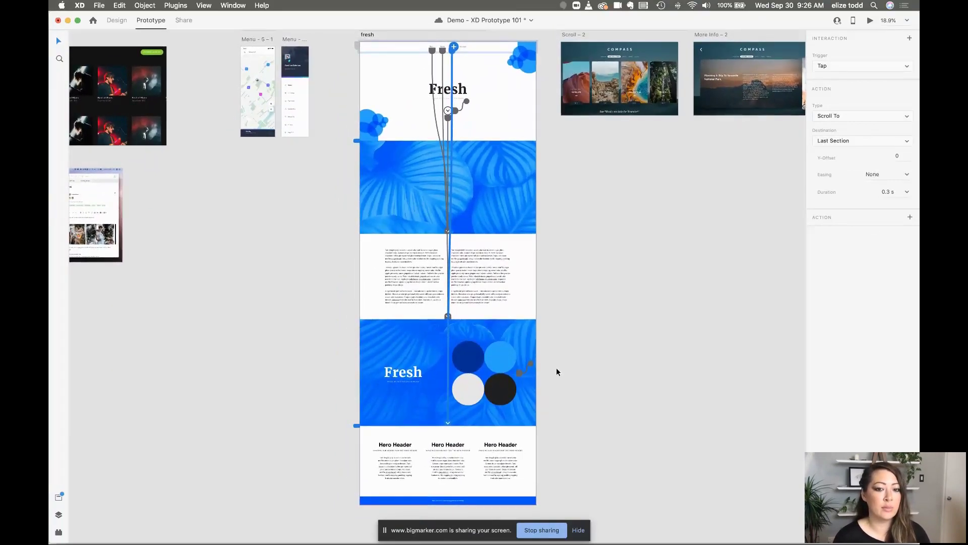
pyautogui.scroll(-1, 556, 372)
pyautogui.scroll(-2, 555, 368)
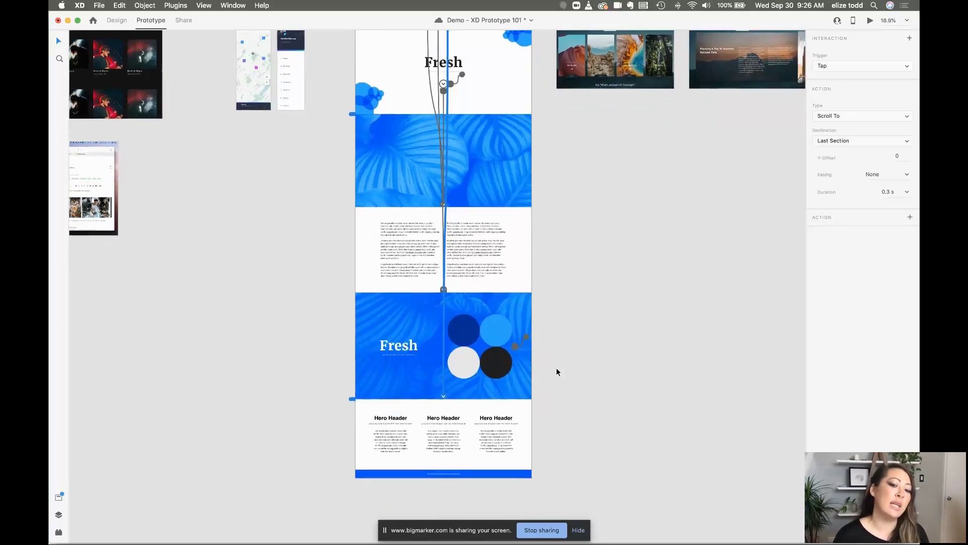
pyautogui.scroll(6, 405, 432)
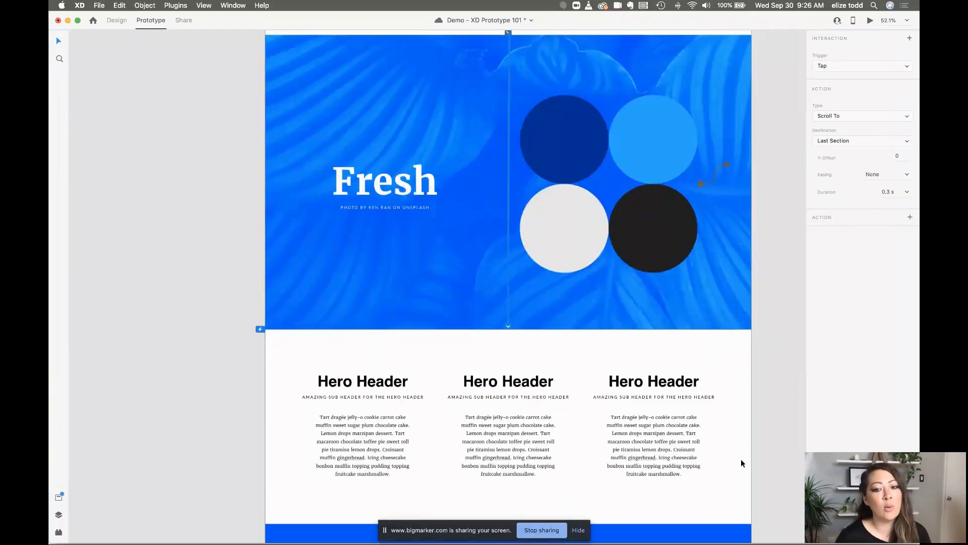
pyautogui.click(333, 360)
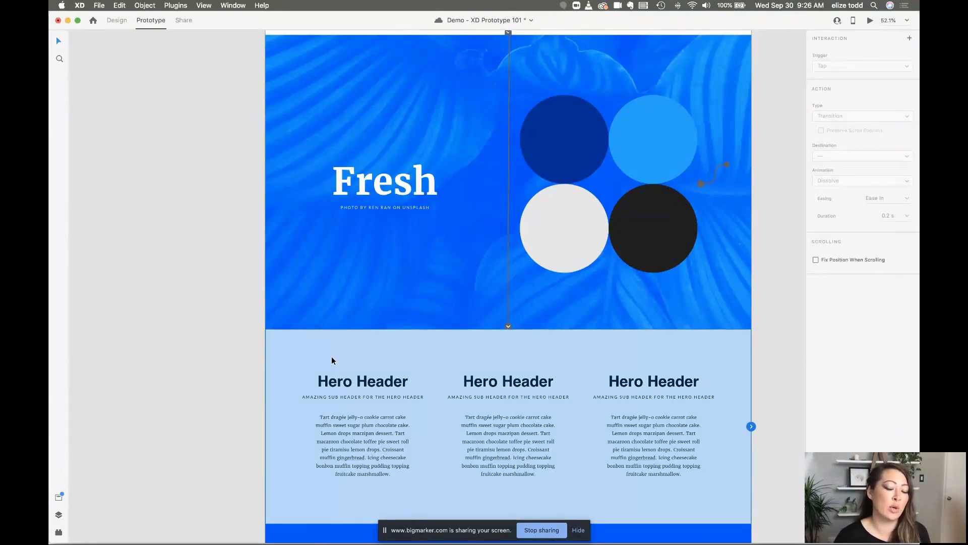
pyautogui.scroll(-10, 332, 357)
pyautogui.scroll(4, 332, 357)
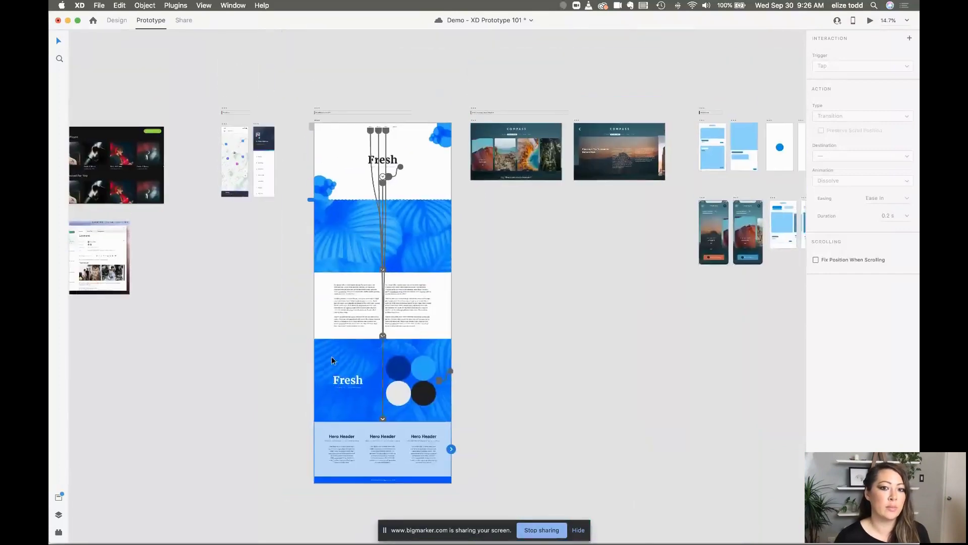
# Step: Select the Blog item's link in the fixed navigation and review its scroll-to settings
pyautogui.scroll(5, 376, 225)
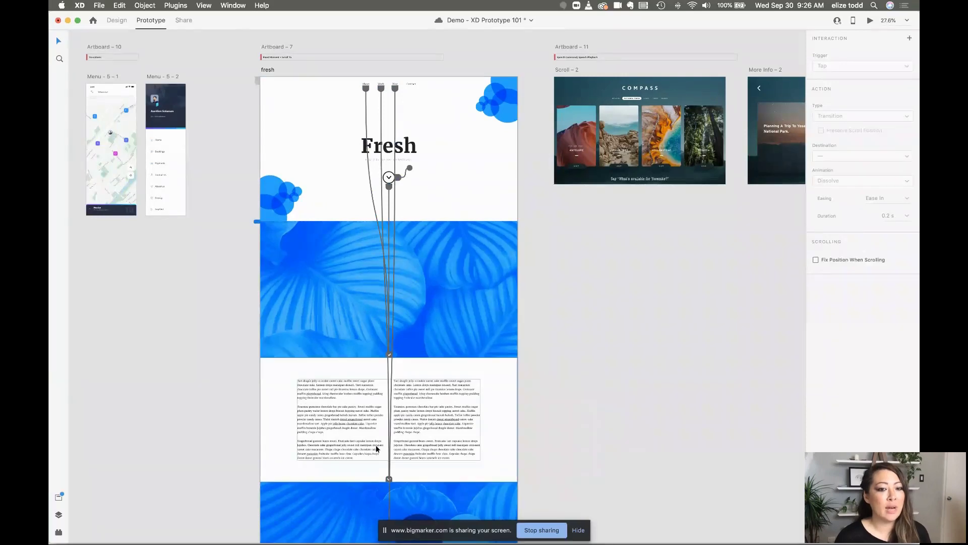
pyautogui.scroll(5, 404, 92)
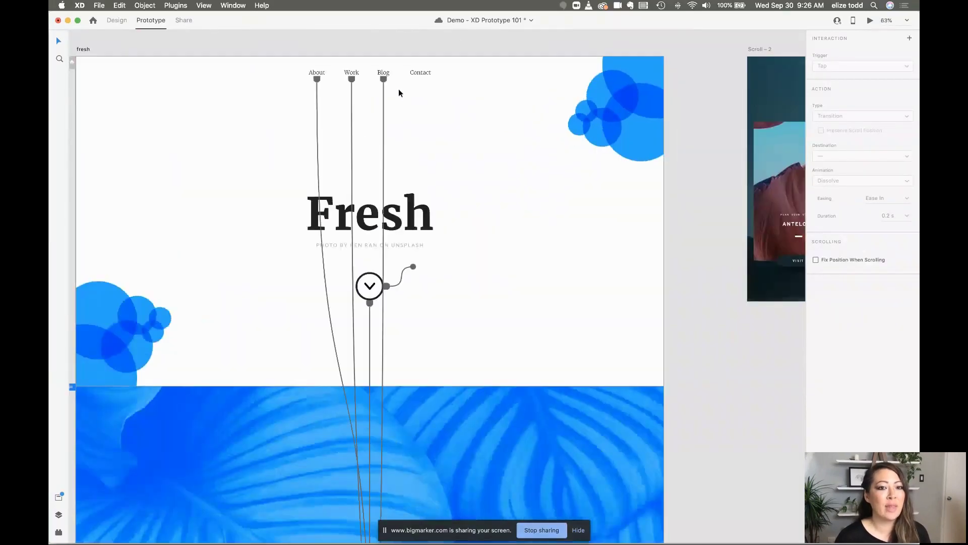
pyautogui.scroll(5, 442, 82)
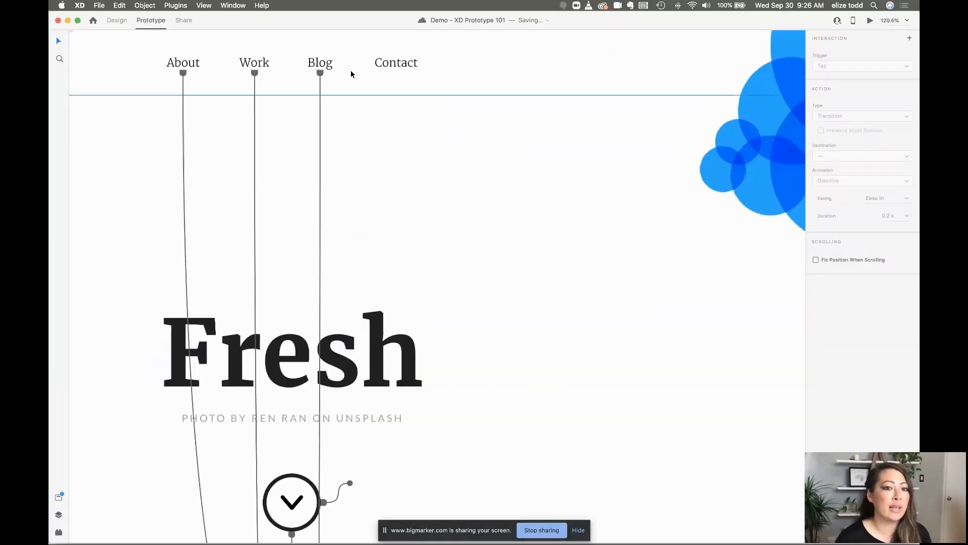
pyautogui.click(321, 73)
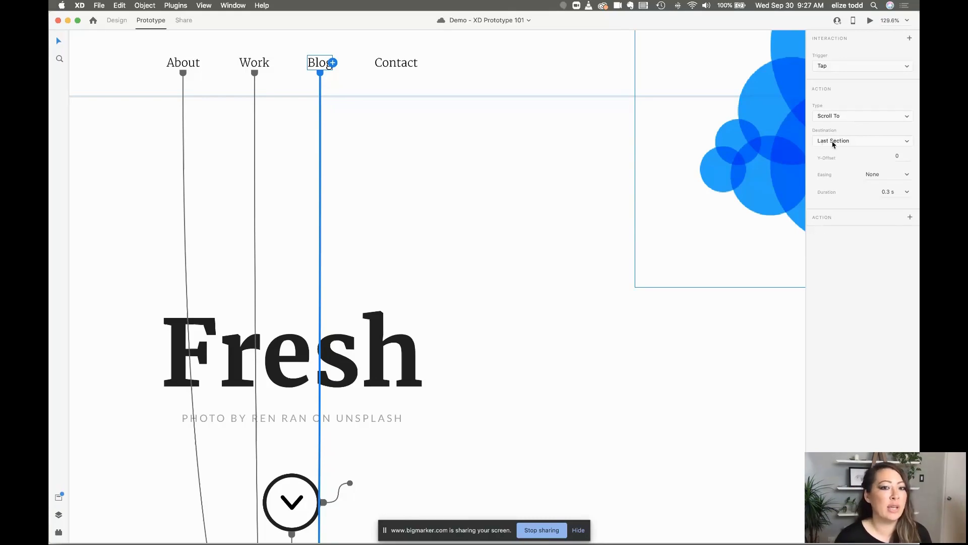
pyautogui.scroll(-3, 622, 164)
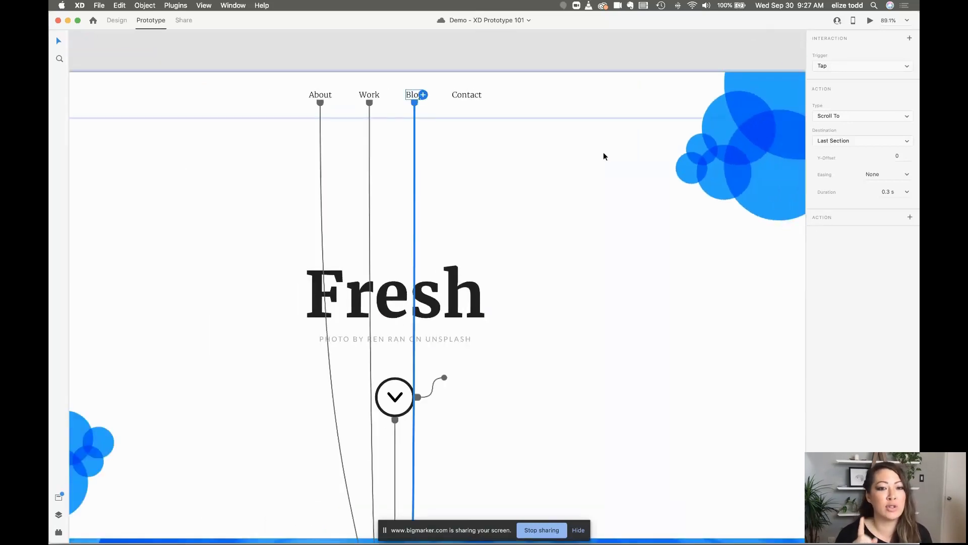
# Step: Preview the fresh page and test the Blog, Work and About scroll-to links in the navigation
pyautogui.click(868, 19)
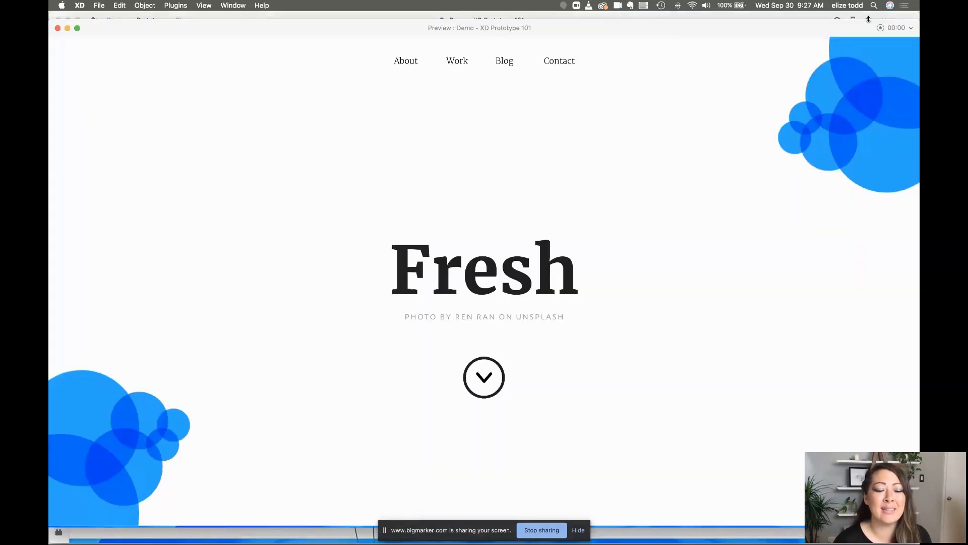
pyautogui.click(498, 62)
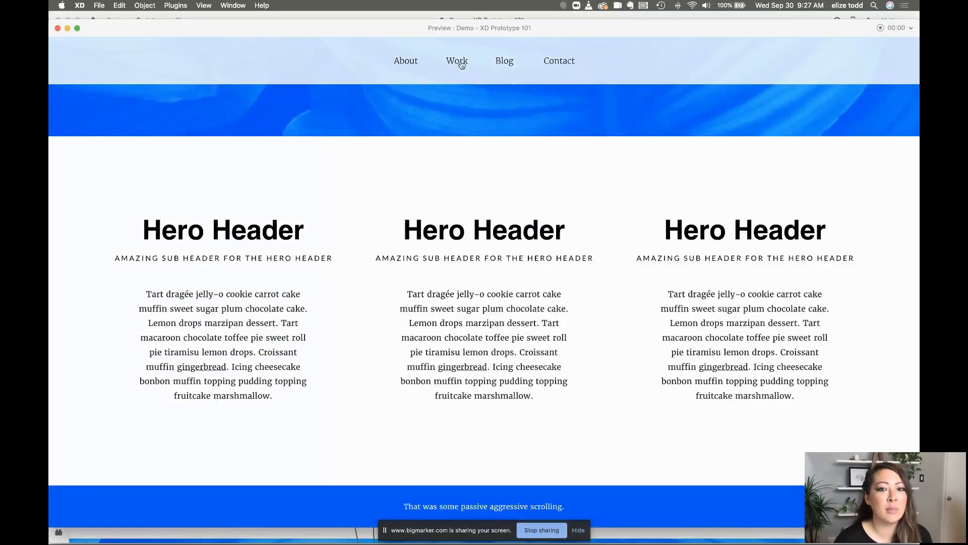
pyautogui.click(461, 62)
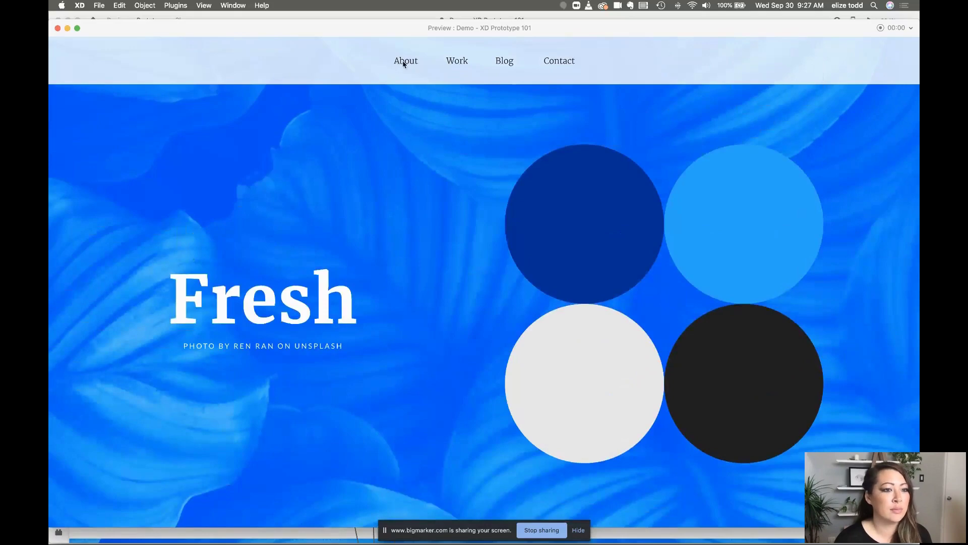
pyautogui.click(404, 61)
pyautogui.click(455, 61)
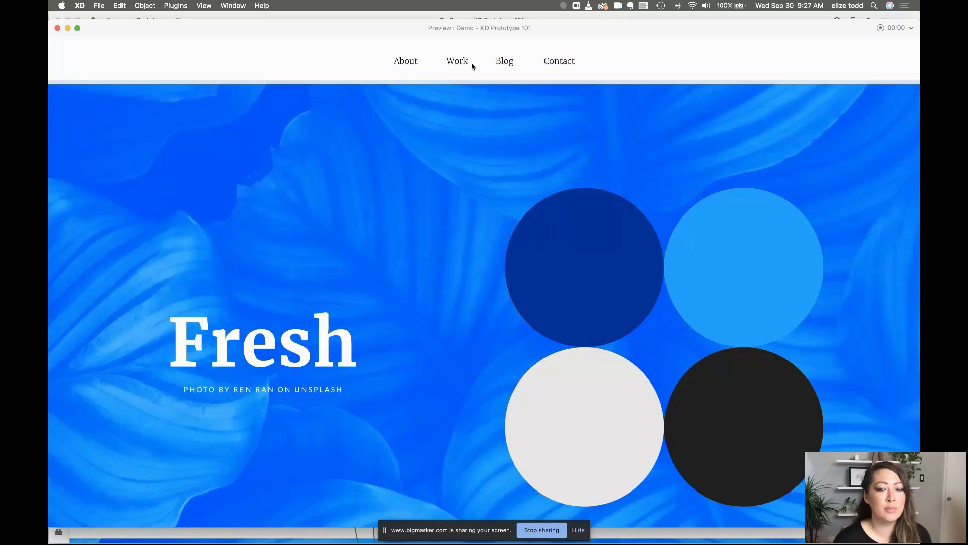
pyautogui.click(510, 63)
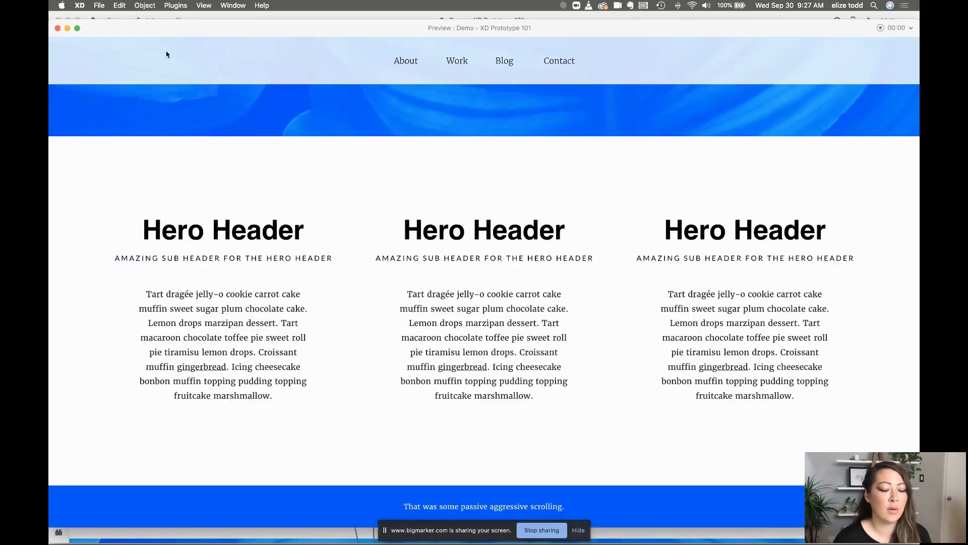
pyautogui.click(58, 28)
pyautogui.click(423, 49)
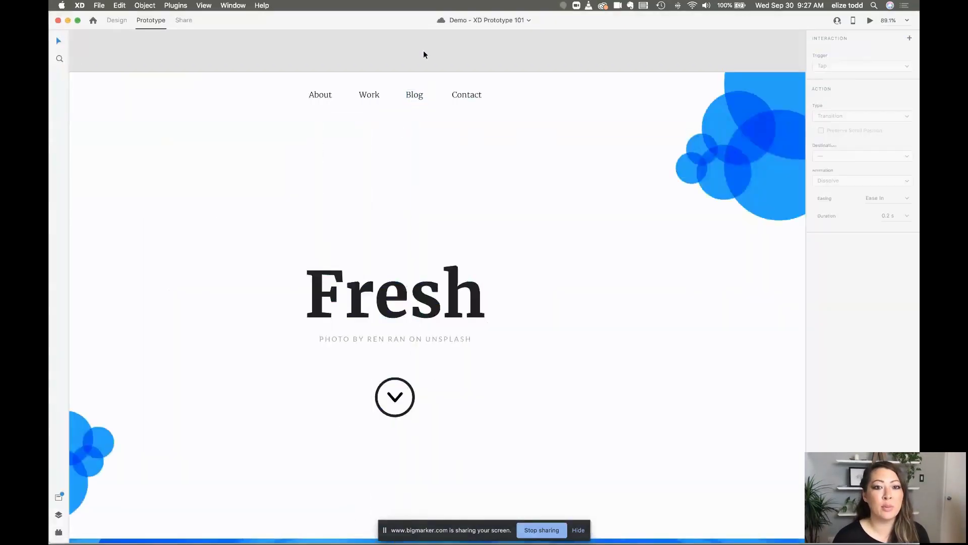
# Step: Select the fixed navigation header on the fresh artboard and test its About link in the preview
pyautogui.scroll(-5, 422, 50)
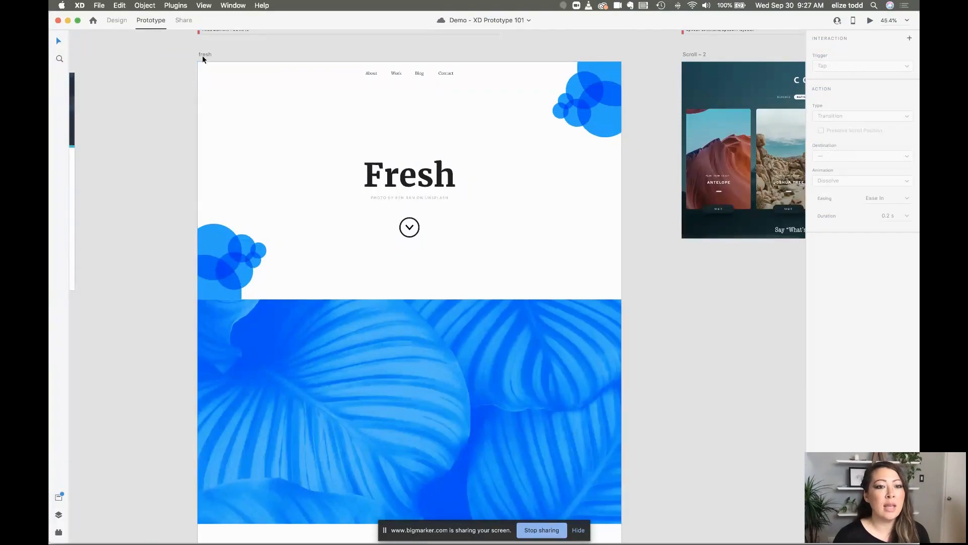
pyautogui.click(422, 76)
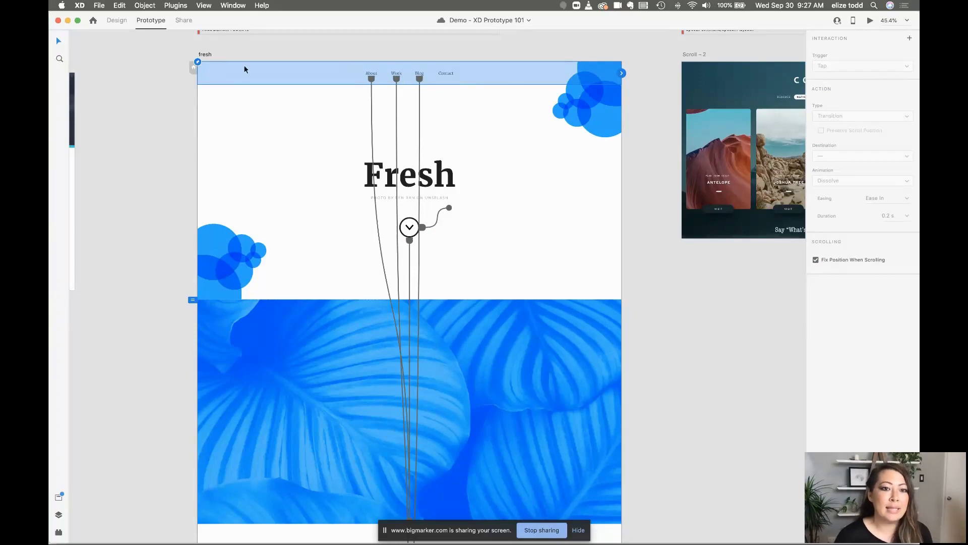
pyautogui.click(870, 20)
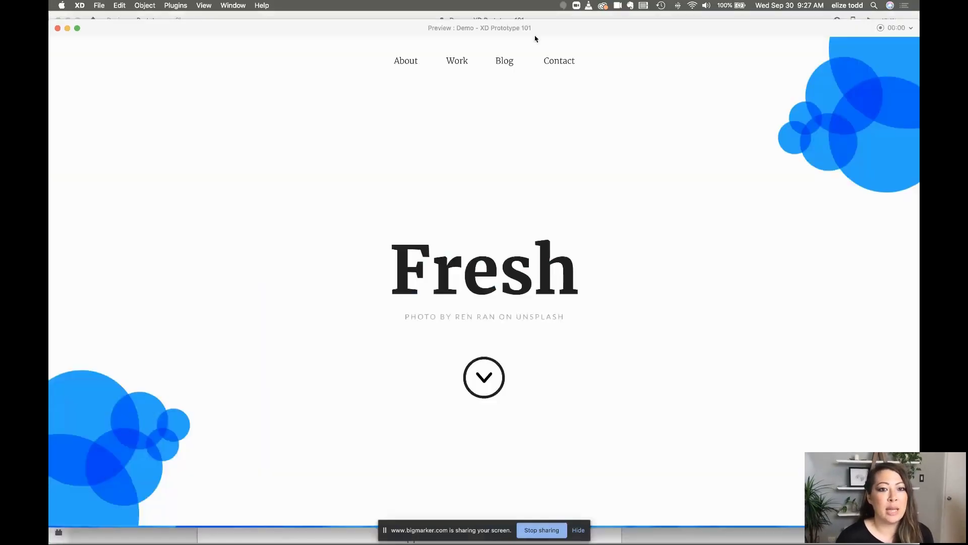
pyautogui.click(413, 65)
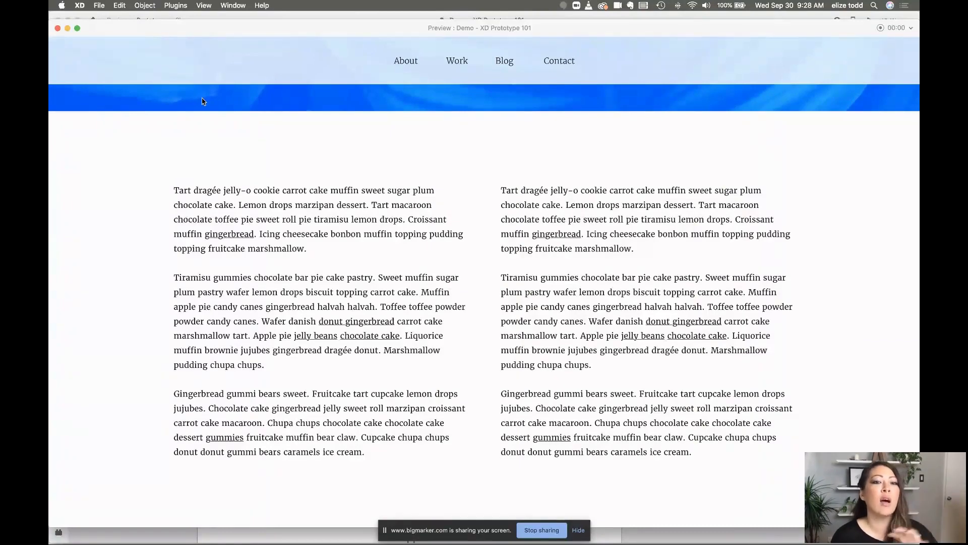
pyautogui.click(58, 29)
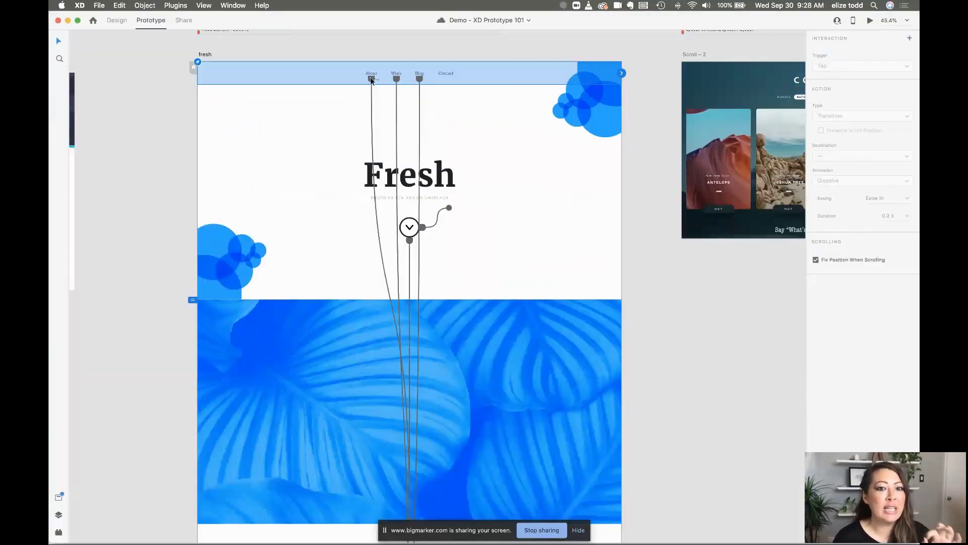
# Step: Set the Y-offset of the About link's scroll-to action to -140
pyautogui.scroll(5, 371, 79)
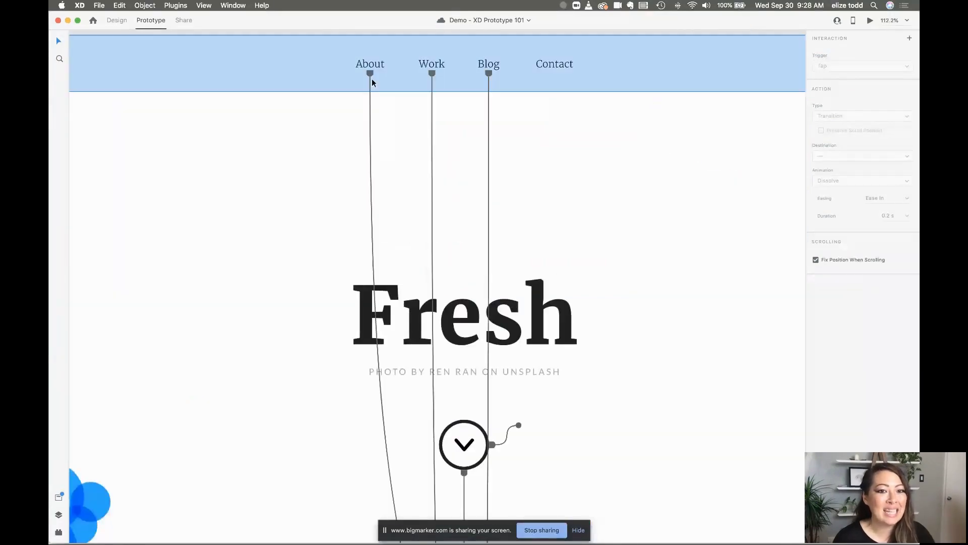
pyautogui.click(372, 75)
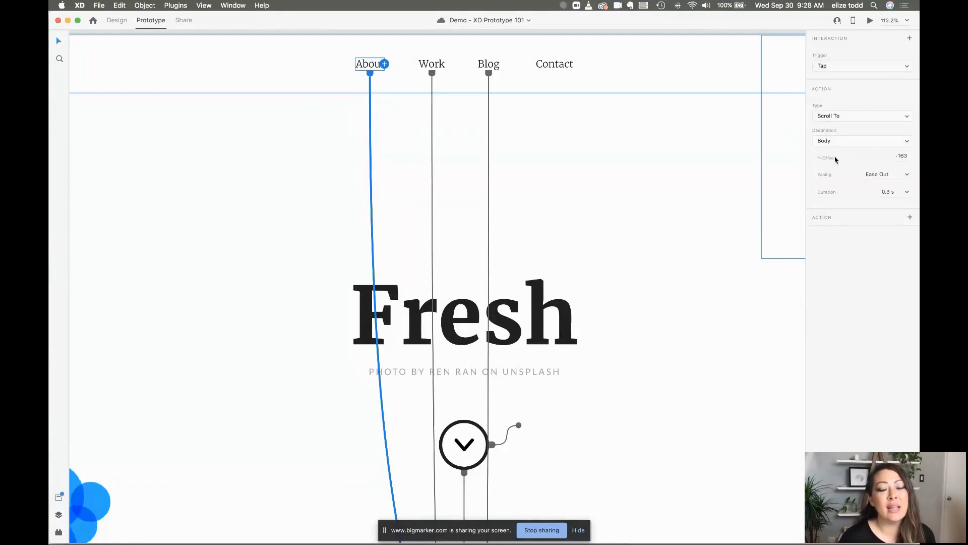
pyautogui.click(902, 156)
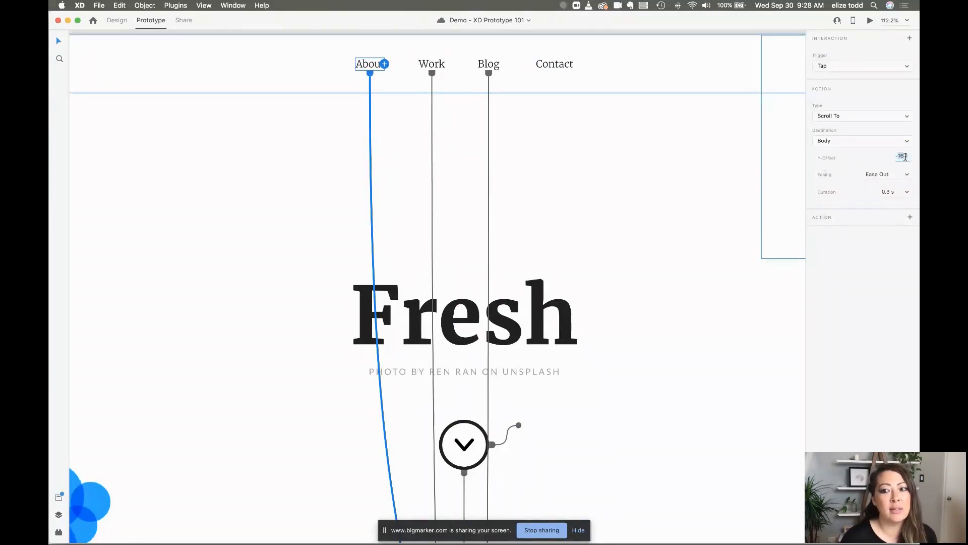
pyautogui.press('BackSpace')
pyautogui.write('0')
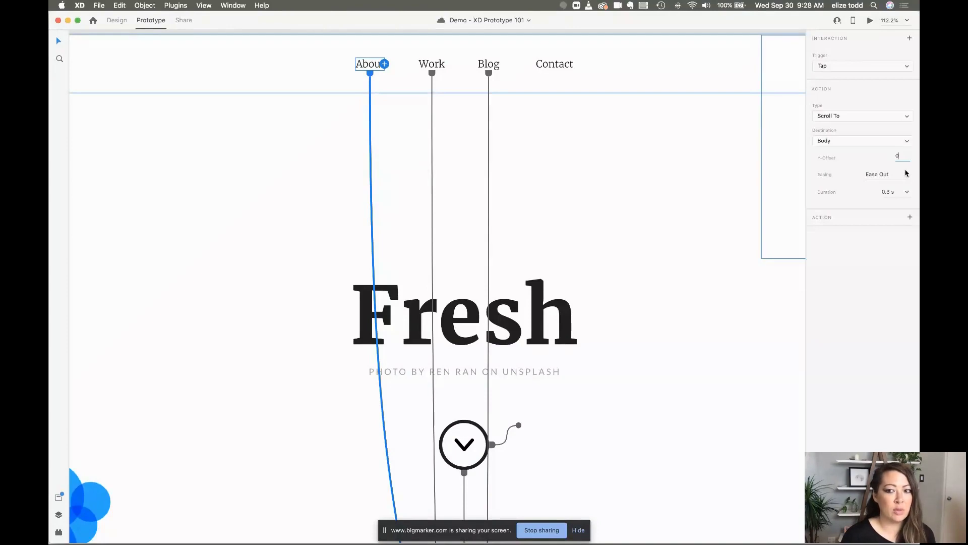
pyautogui.press('BackSpace')
pyautogui.write('-140')
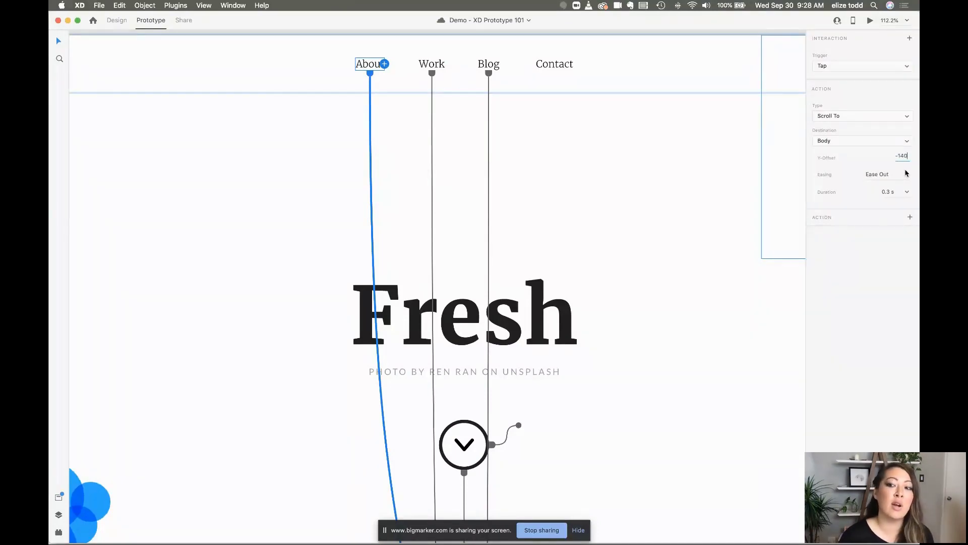
pyautogui.press('Return')
# Step: Preview the page and check where the About link stops with the -140 offset
pyautogui.click(869, 21)
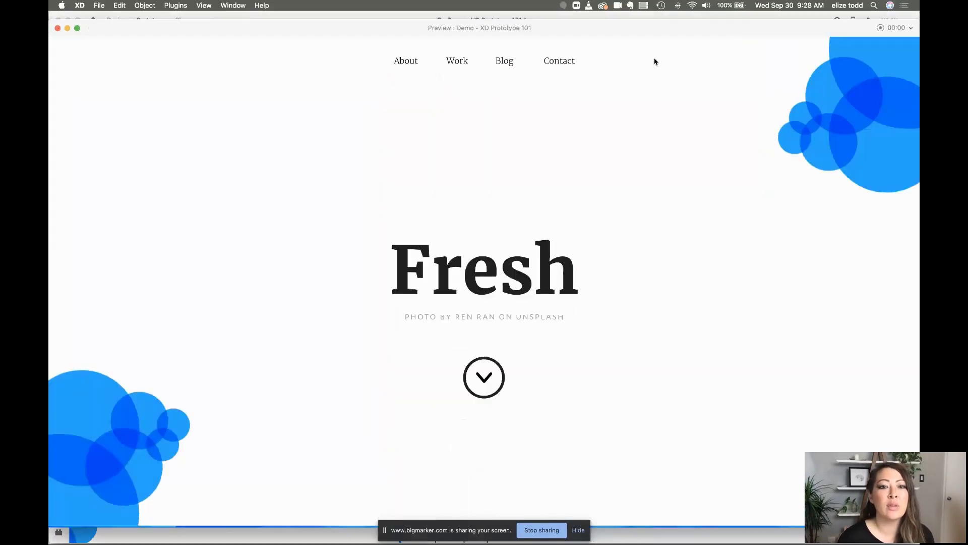
pyautogui.click(407, 61)
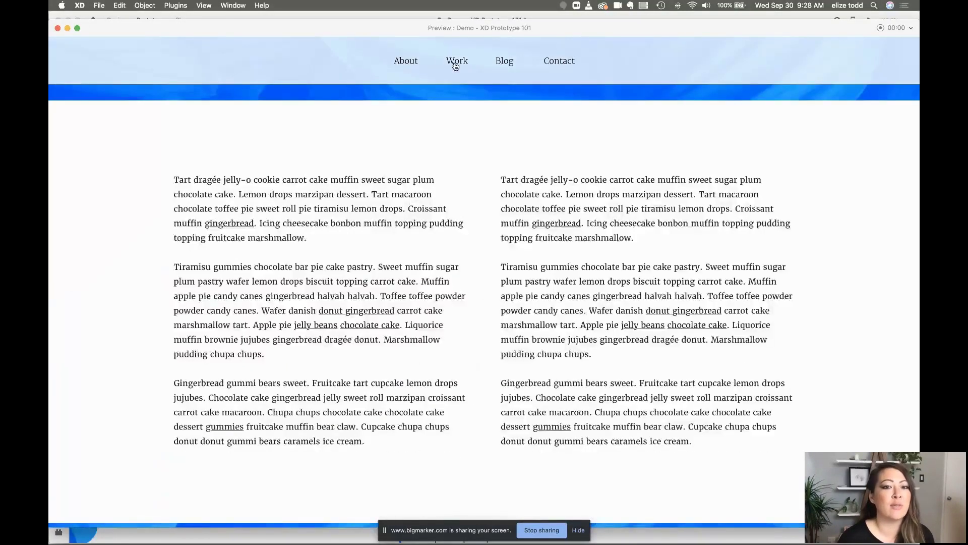
pyautogui.click(57, 28)
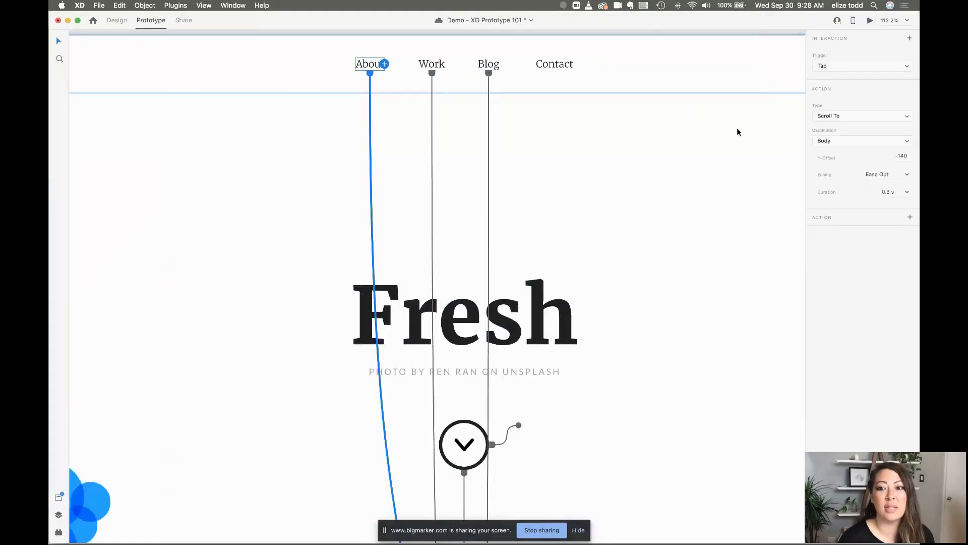
# Step: Set the About link's scroll-to Y-offset to 0 and test the link in the preview
pyautogui.click(905, 155)
pyautogui.write('0')
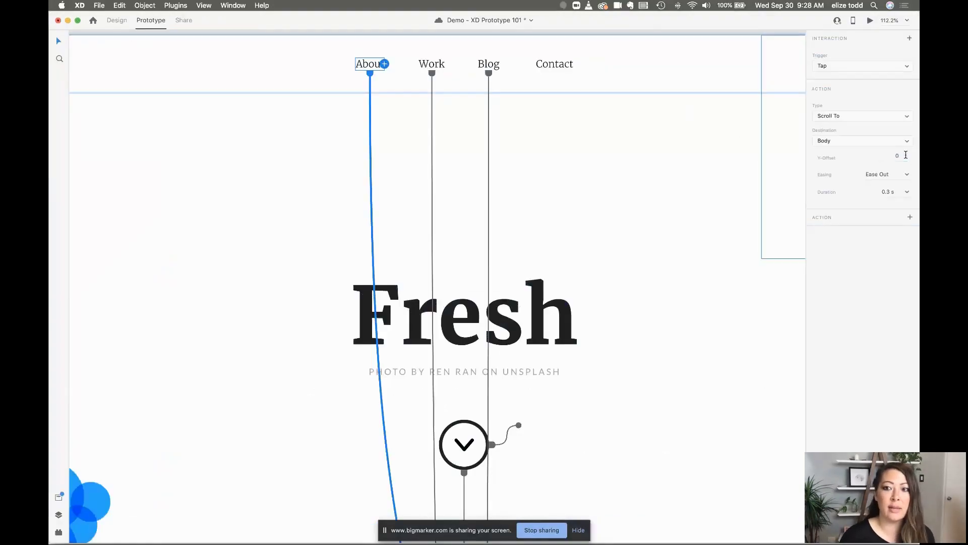
pyautogui.click(870, 23)
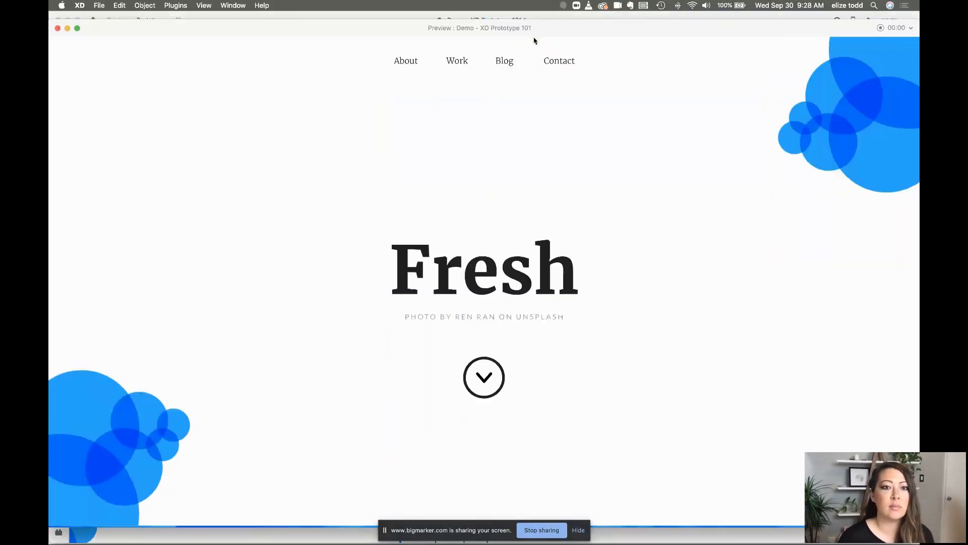
pyautogui.click(399, 62)
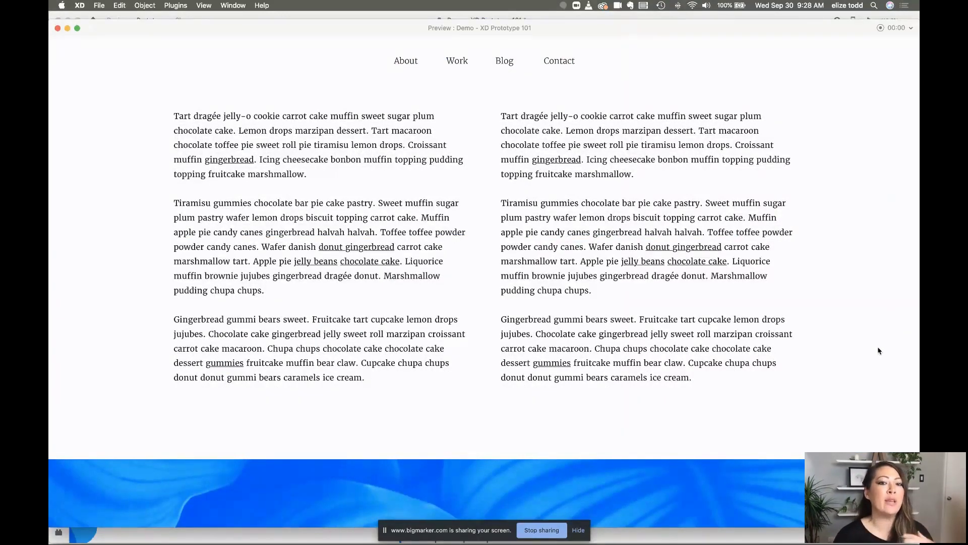
pyautogui.click(57, 28)
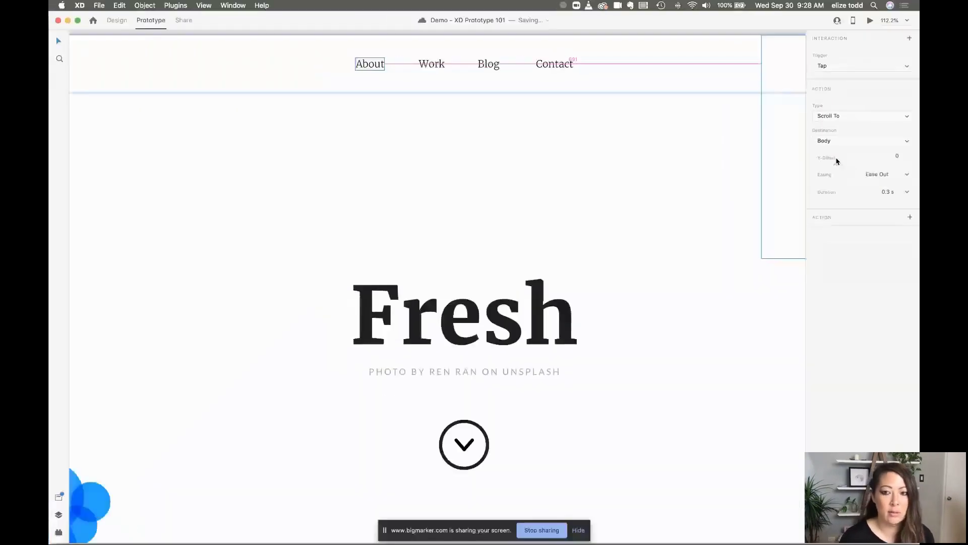
# Step: Deselect the About link and look over the prototype's artboards, from the Flow 1 music screens to the Compass screens
pyautogui.scroll(-5, 497, 152)
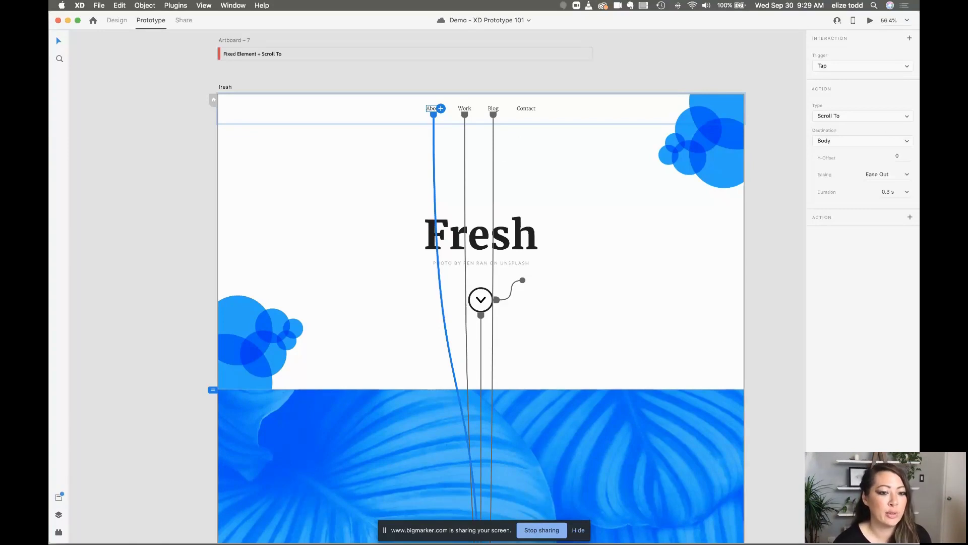
pyautogui.moveTo(247, 532)
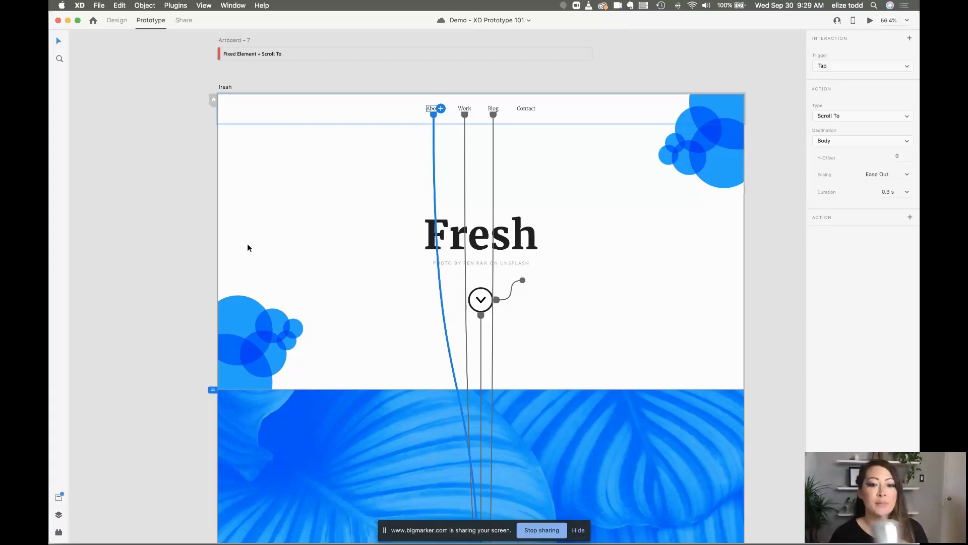
pyautogui.click(186, 174)
pyautogui.scroll(-5, 186, 174)
pyautogui.scroll(-3, 186, 174)
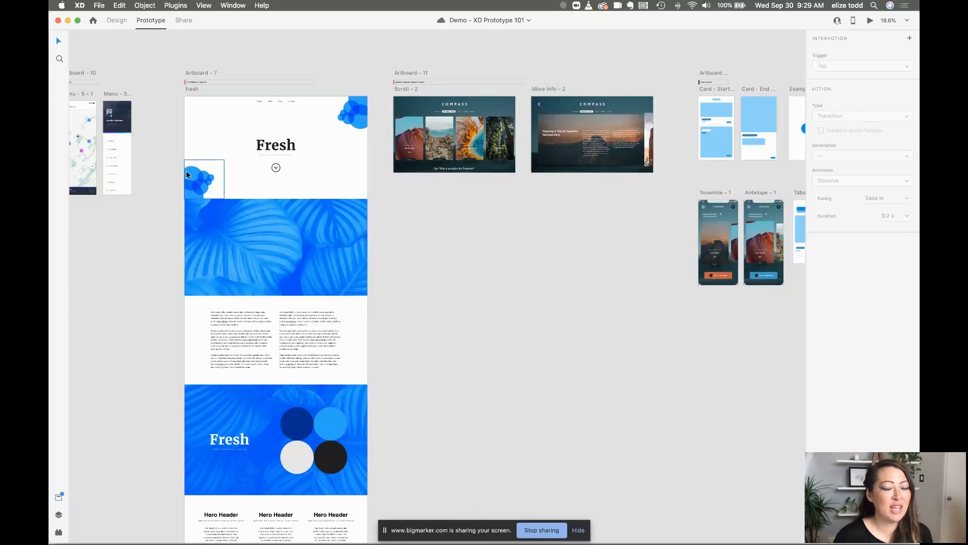
pyautogui.hscroll(-5, 186, 174)
pyautogui.scroll(-4, 186, 175)
pyautogui.hscroll(-5, 187, 174)
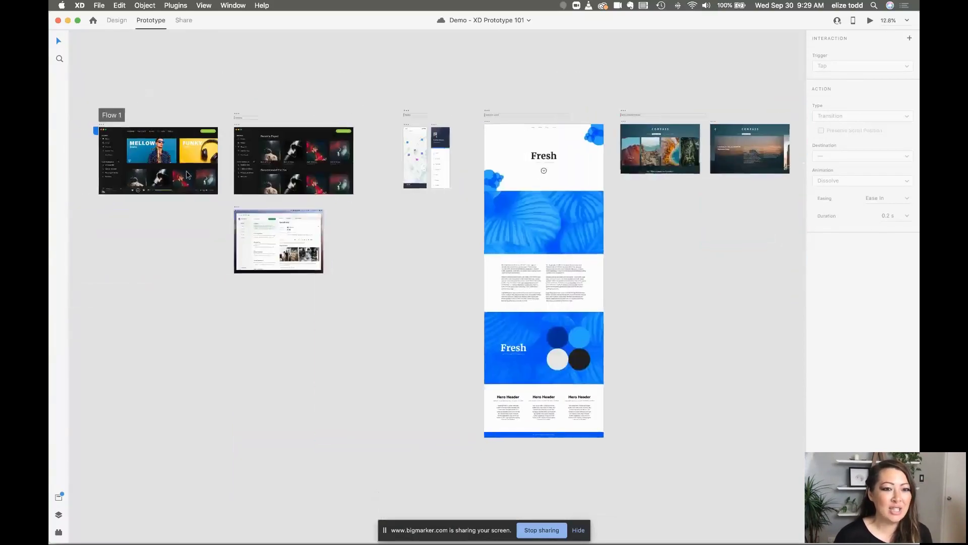
pyautogui.scroll(-1, 187, 174)
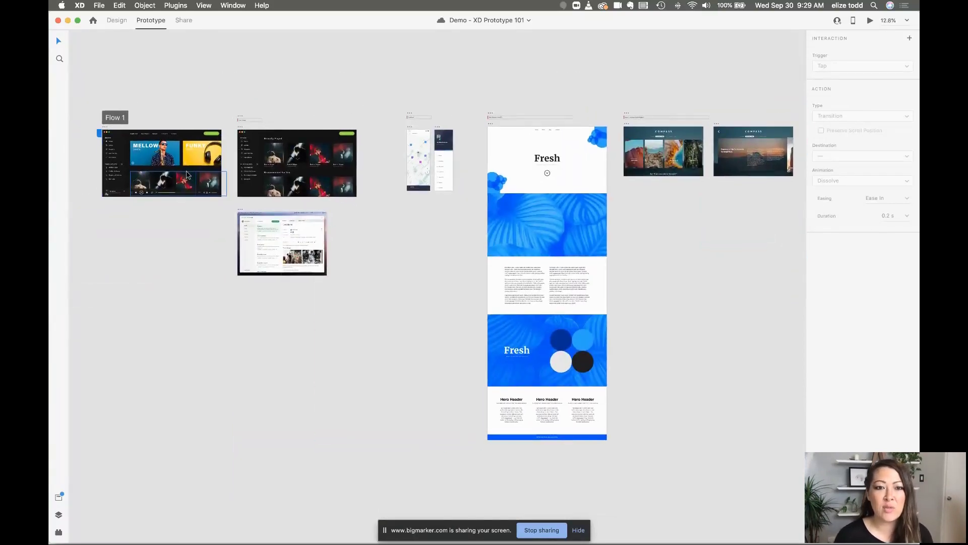
pyautogui.hscroll(4, 187, 174)
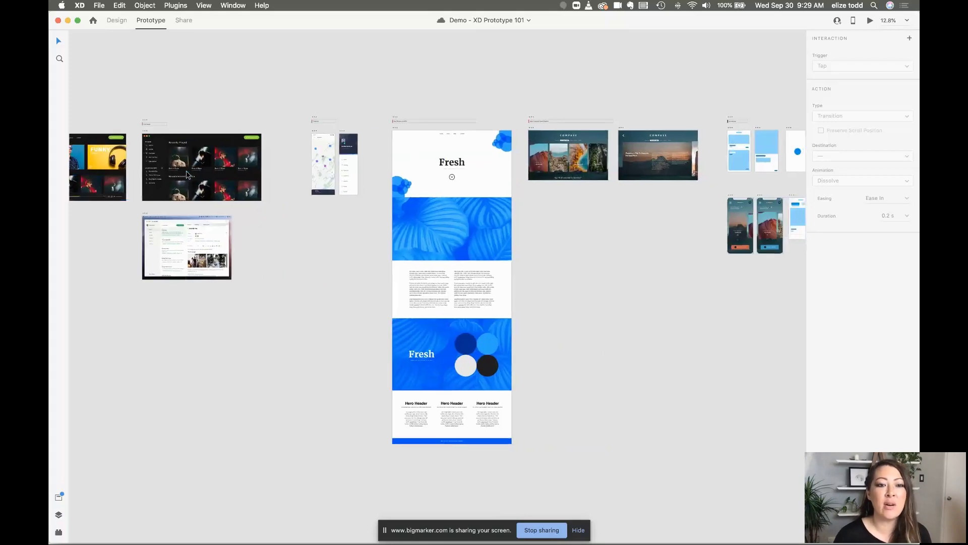
pyautogui.hscroll(-3, 186, 175)
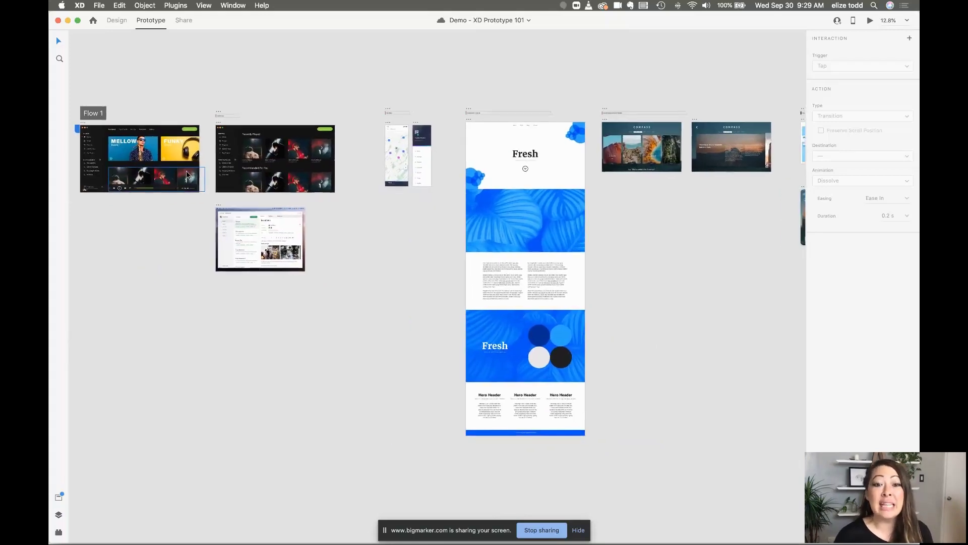
# Step: Examine the artboards beyond the fresh page, including the Compass Scroll – 2 and More Info – 2 screens and the card and tab examples
pyautogui.hscroll(2, 187, 174)
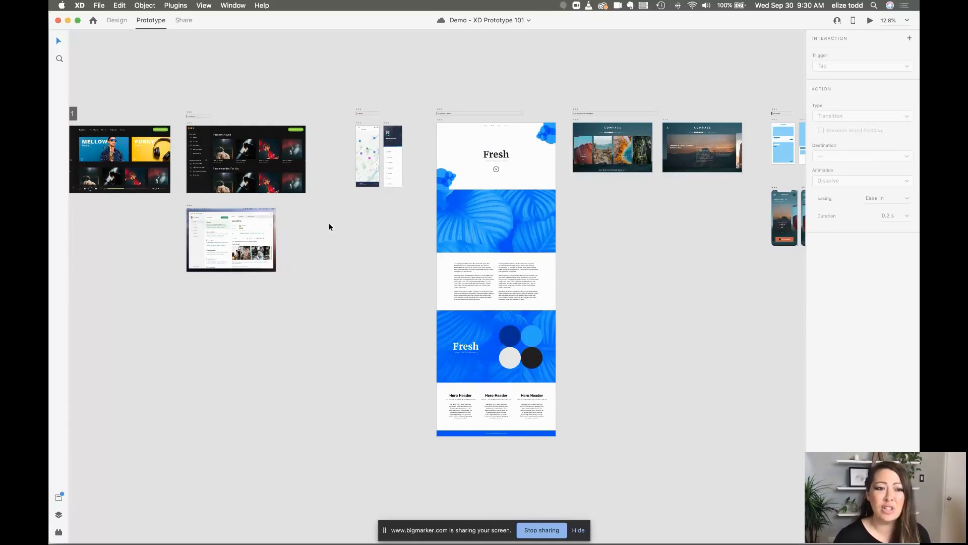
pyautogui.hscroll(5, 329, 227)
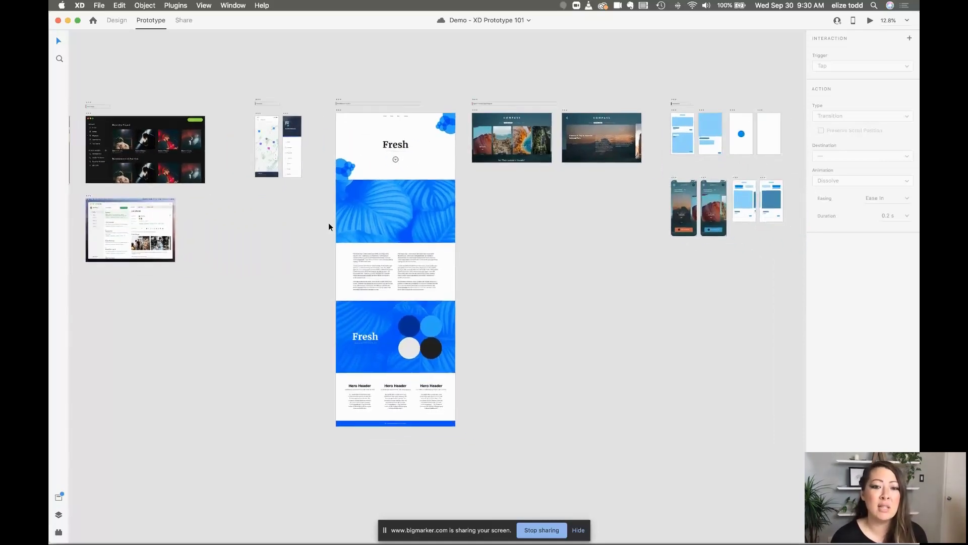
pyautogui.hscroll(2, 328, 224)
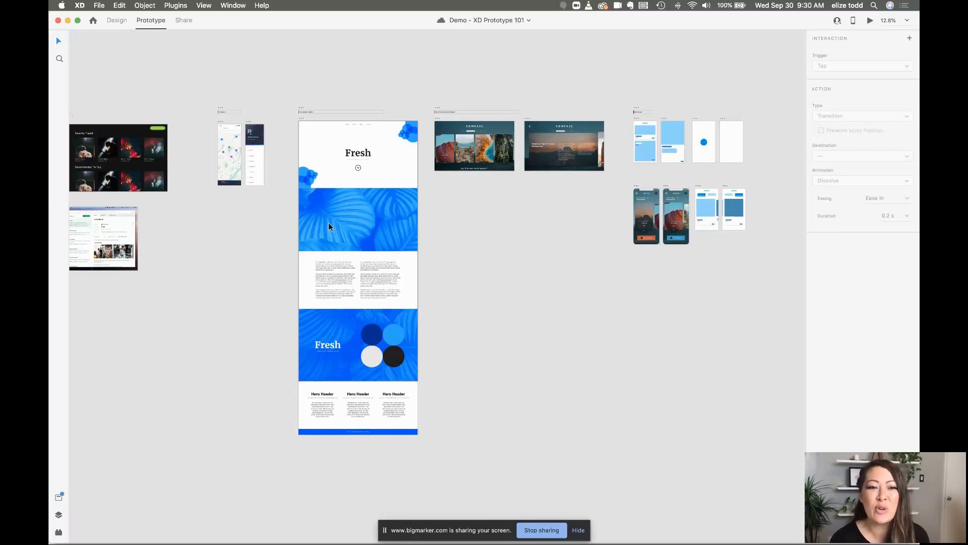
pyautogui.hscroll(3, 328, 222)
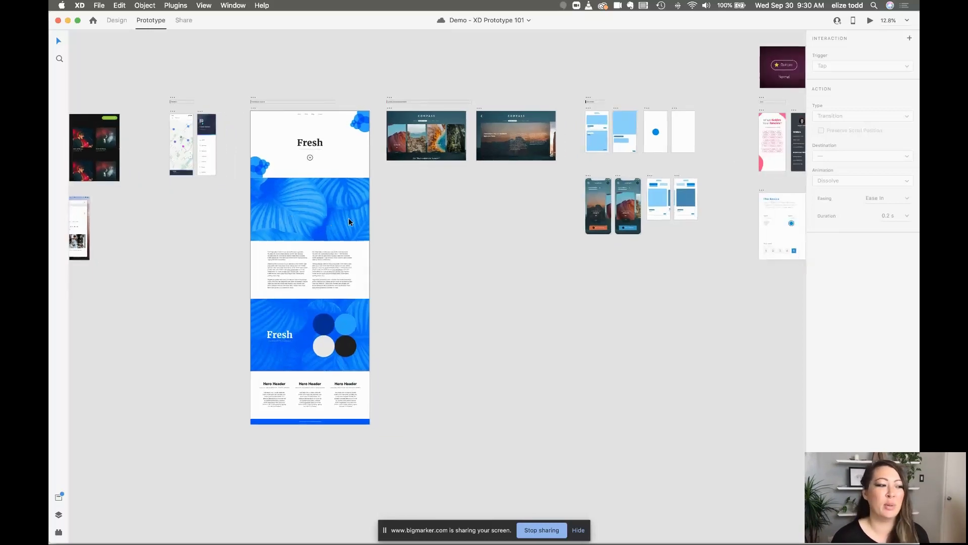
pyautogui.scroll(3, 417, 134)
pyautogui.hscroll(3, 417, 135)
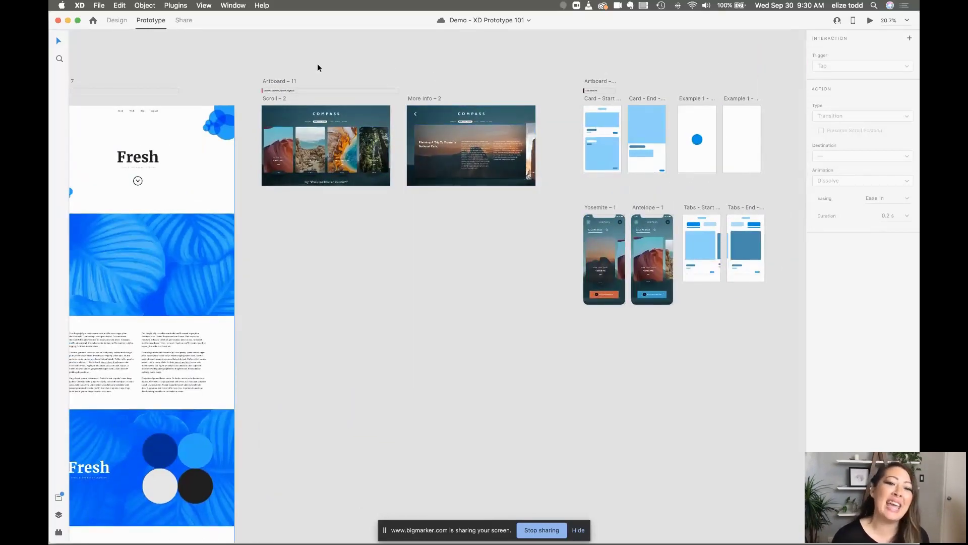
# Step: Preview the Compass Scroll – 2 artboard and test its voice command "What's available for Yosemite?", then close the preview
pyautogui.scroll(3, 317, 64)
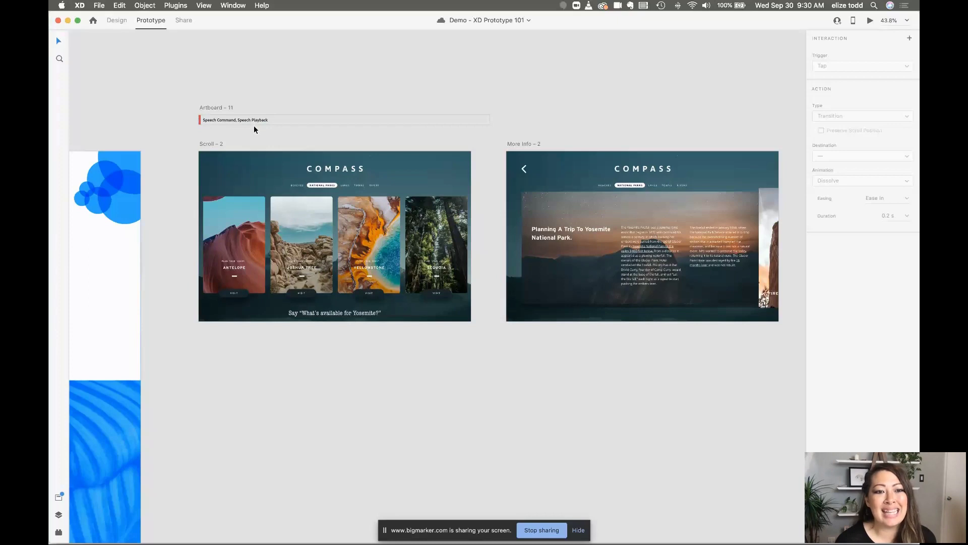
pyautogui.click(209, 145)
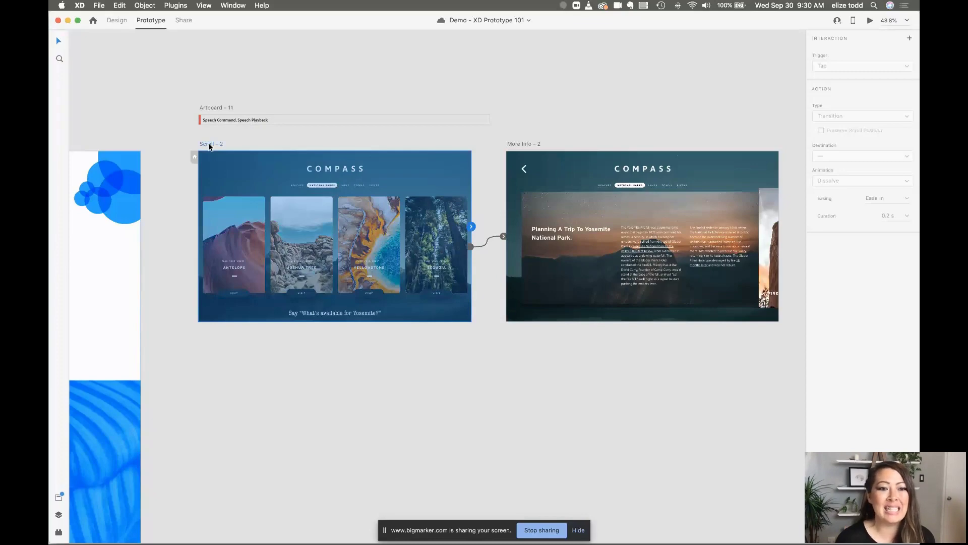
pyautogui.click(870, 20)
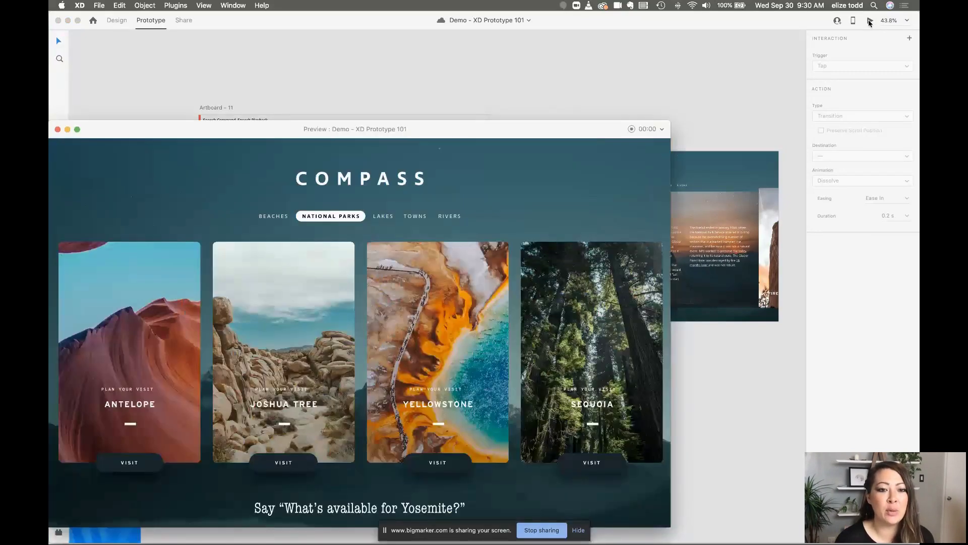
pyautogui.moveTo(412, 129); pyautogui.dragTo(517, 35)
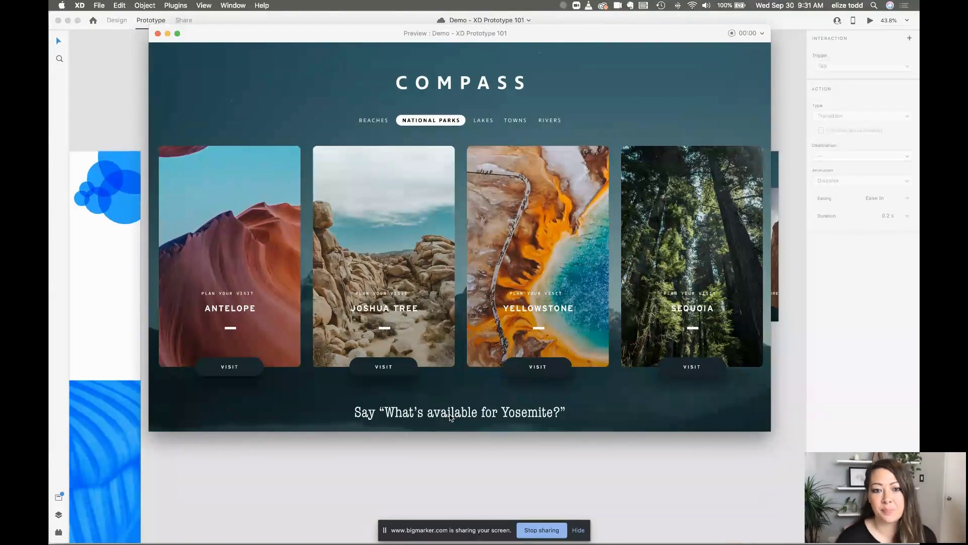
pyautogui.press('space')
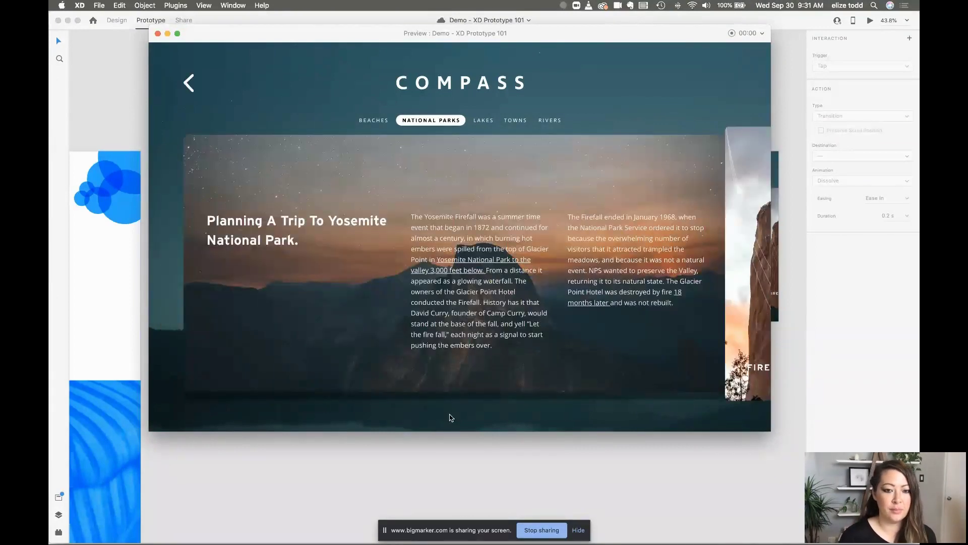
pyautogui.press('XF86AudioRaiseVolume')
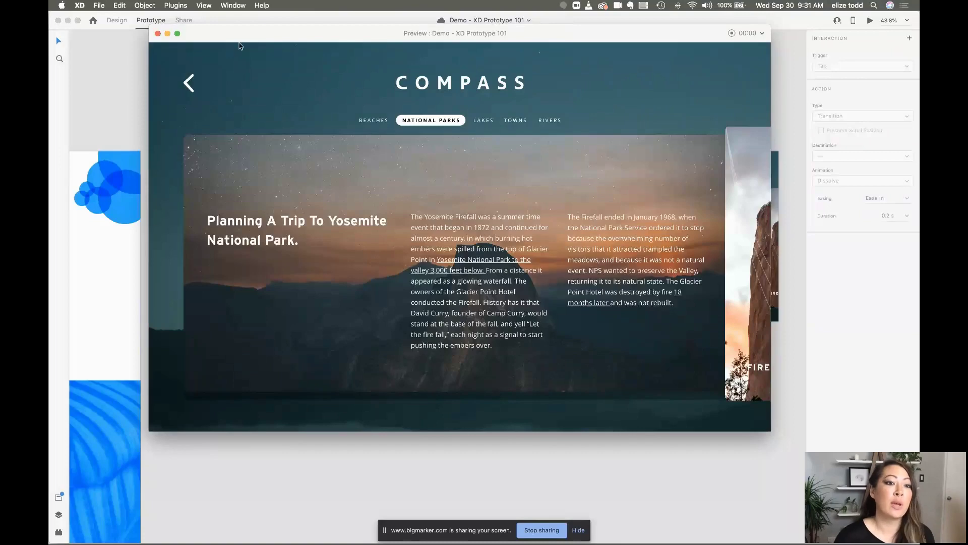
pyautogui.click(157, 33)
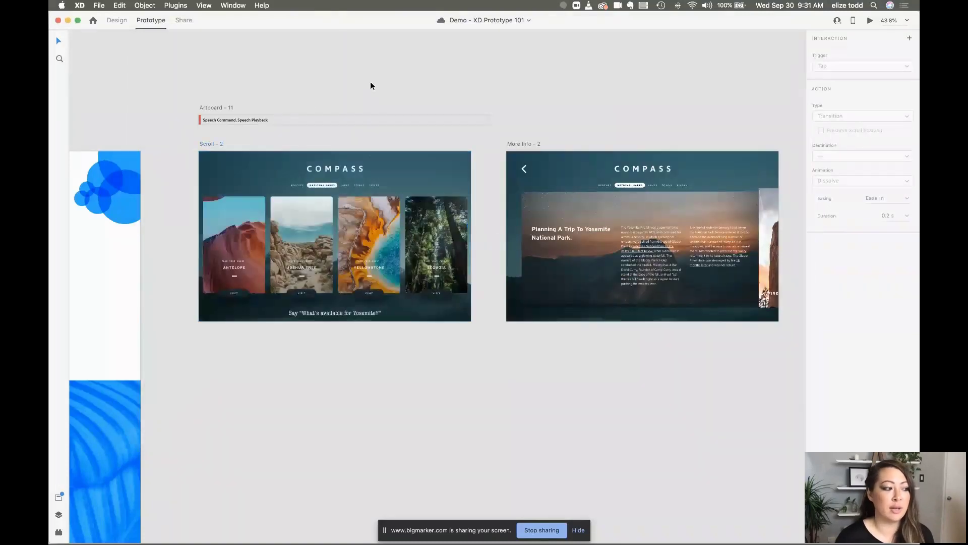
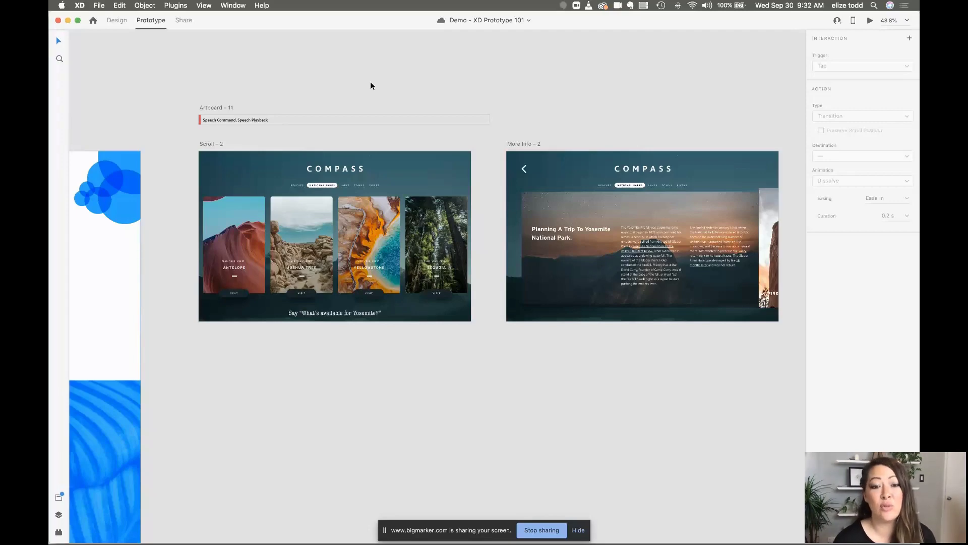
# Step: Go back to the Flow 1 music screens and select the Desktop – Home (Dark) artboard to show its connections
pyautogui.scroll(-3, 370, 82)
pyautogui.hscroll(-5, 370, 82)
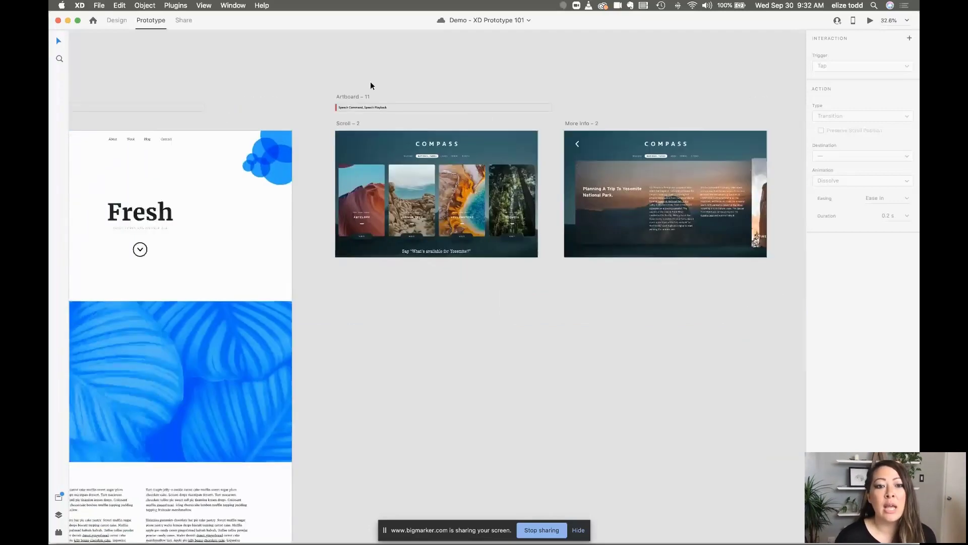
pyautogui.scroll(-2, 370, 83)
pyautogui.scroll(-3, 370, 86)
pyautogui.hscroll(-5, 370, 86)
pyautogui.scroll(5, 197, 89)
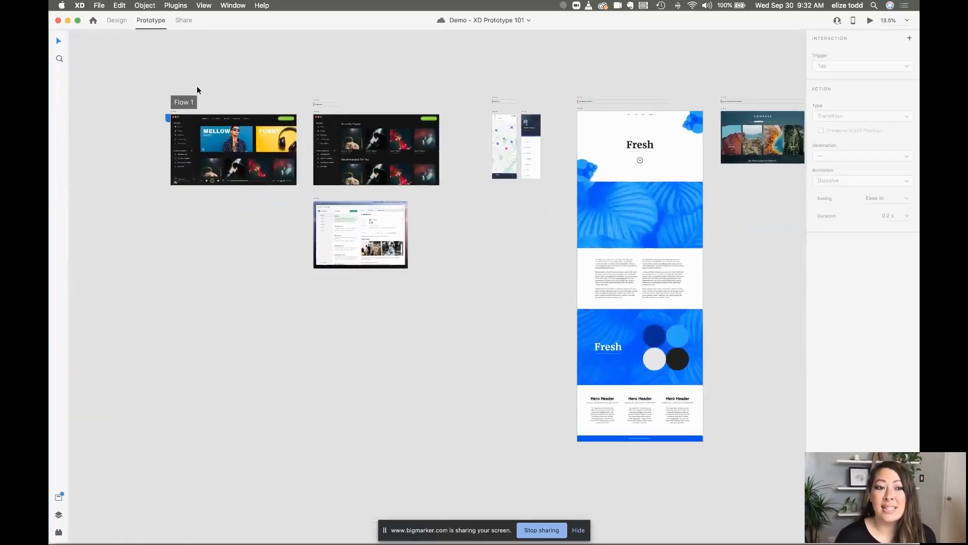
pyautogui.hscroll(3, 197, 90)
pyautogui.hscroll(2, 302, 111)
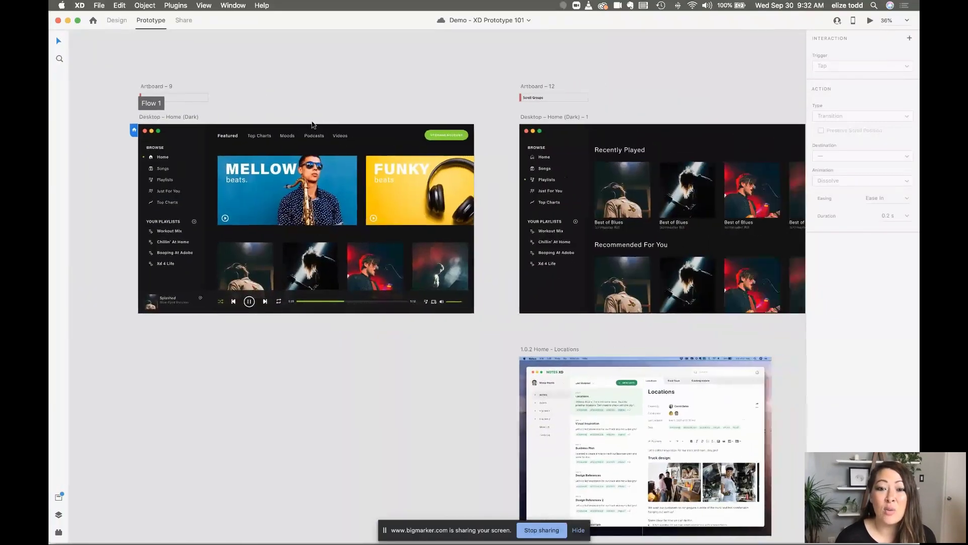
pyautogui.hscroll(-2, 340, 122)
pyautogui.scroll(5, 340, 123)
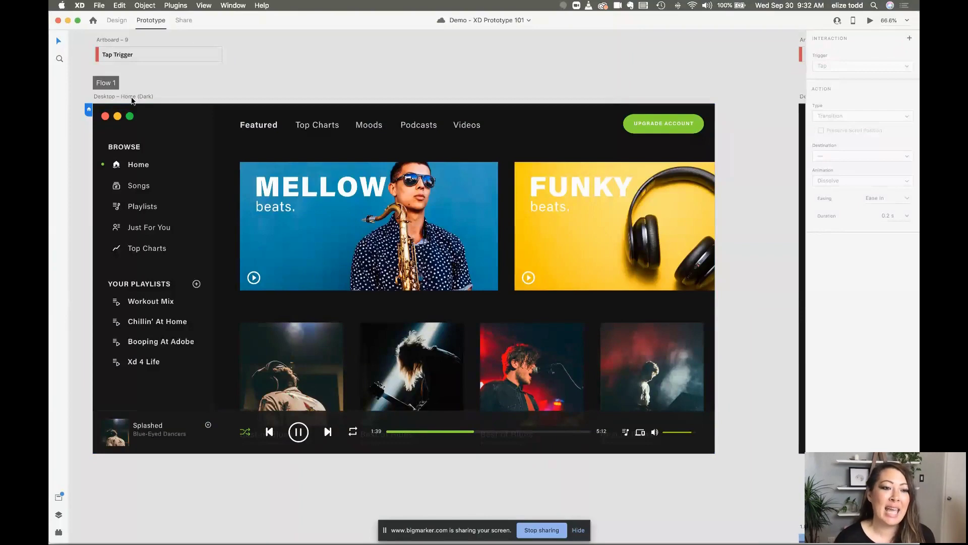
pyautogui.click(115, 100)
pyautogui.hscroll(-2, 115, 100)
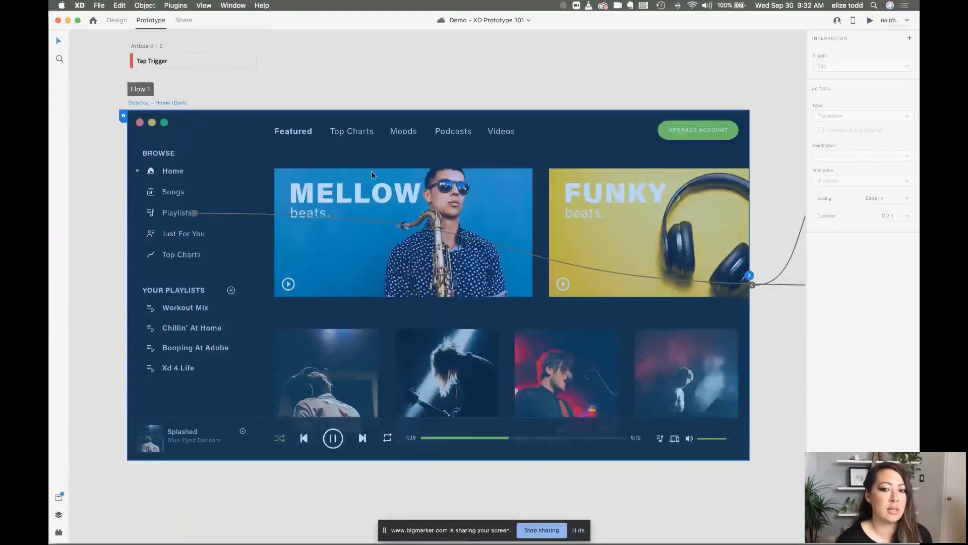
# Step: Link the whole Desktop – Home (Dark) artboard to Desktop – Home (Dark) – 1 with a prototype wire
pyautogui.scroll(-5, 411, 206)
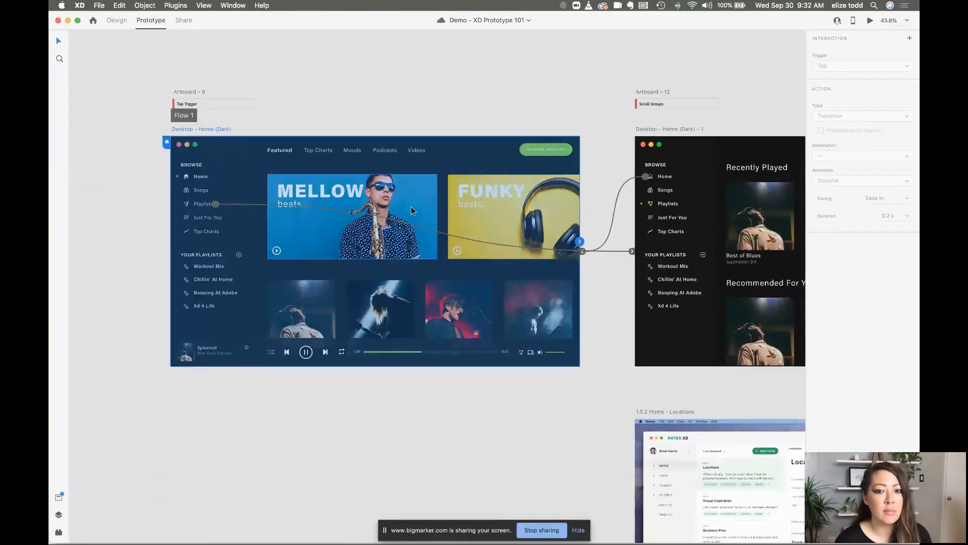
pyautogui.scroll(5, 591, 215)
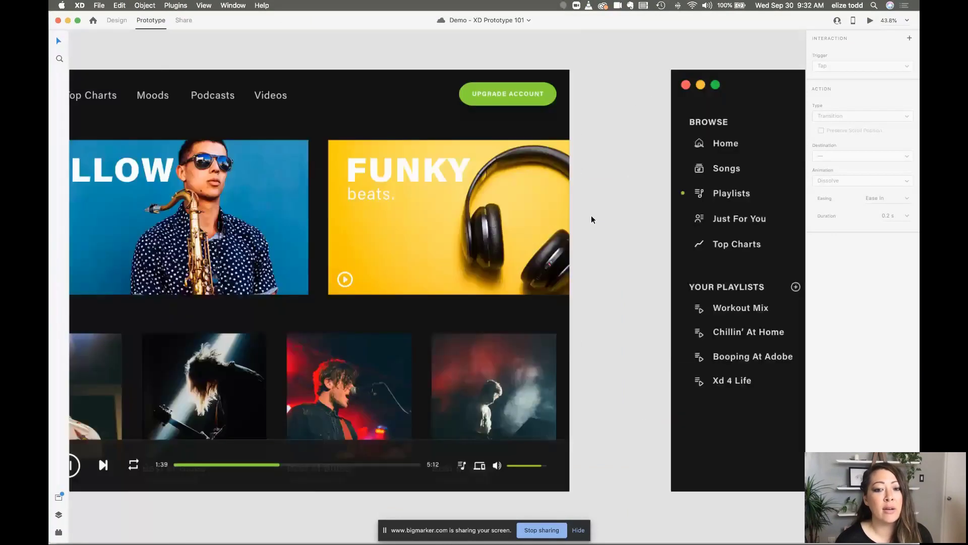
pyautogui.scroll(5, 591, 214)
pyautogui.scroll(5, 567, 286)
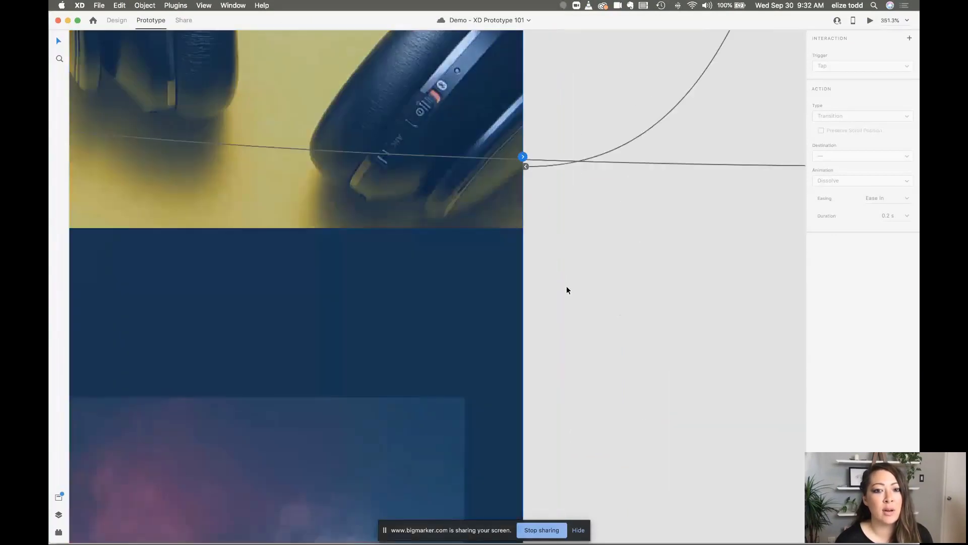
pyautogui.scroll(-10, 567, 290)
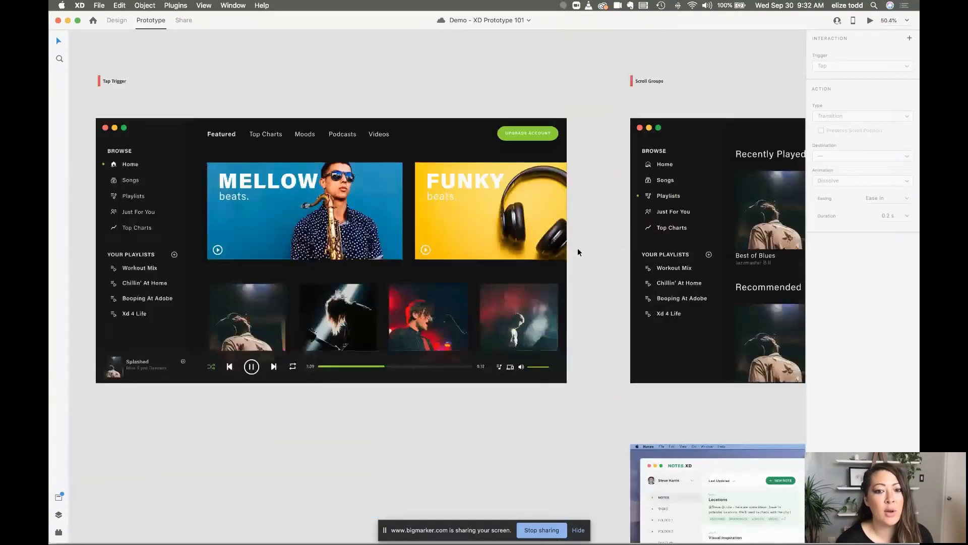
pyautogui.click(565, 248)
pyautogui.moveTo(567, 241); pyautogui.dragTo(694, 244)
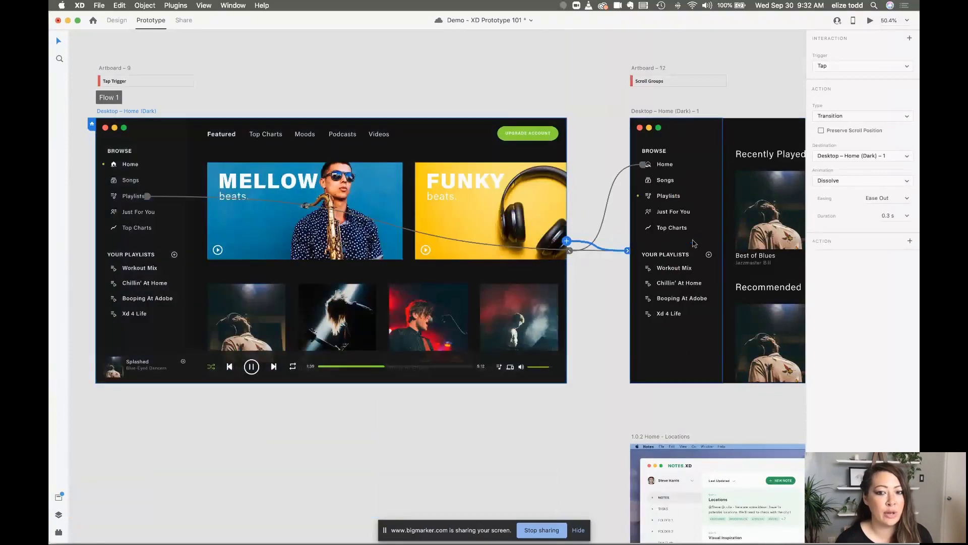
# Step: Review the trigger types available for the new artboard-to-artboard interaction without choosing another one
pyautogui.hscroll(5, 631, 168)
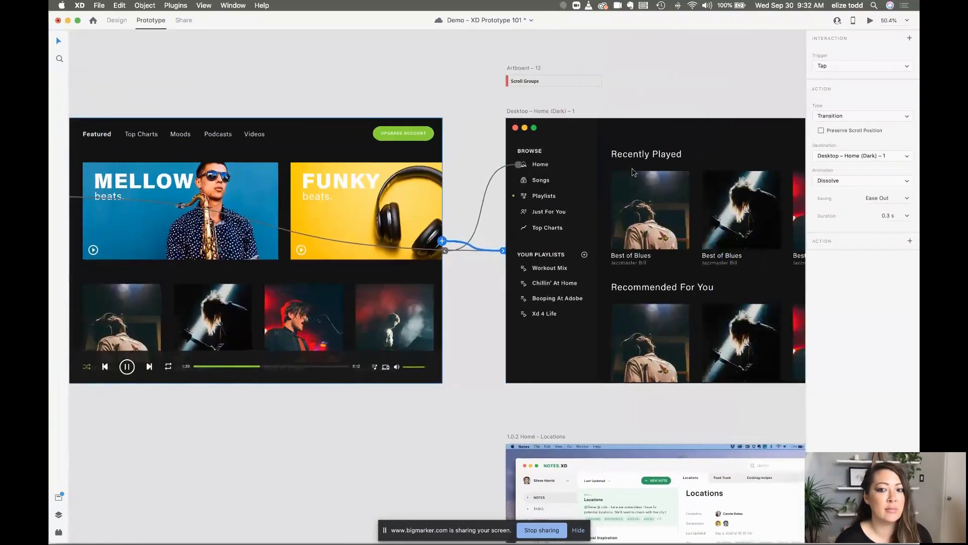
pyautogui.scroll(-5, 631, 168)
pyautogui.scroll(3, 631, 167)
pyautogui.scroll(1, 363, 192)
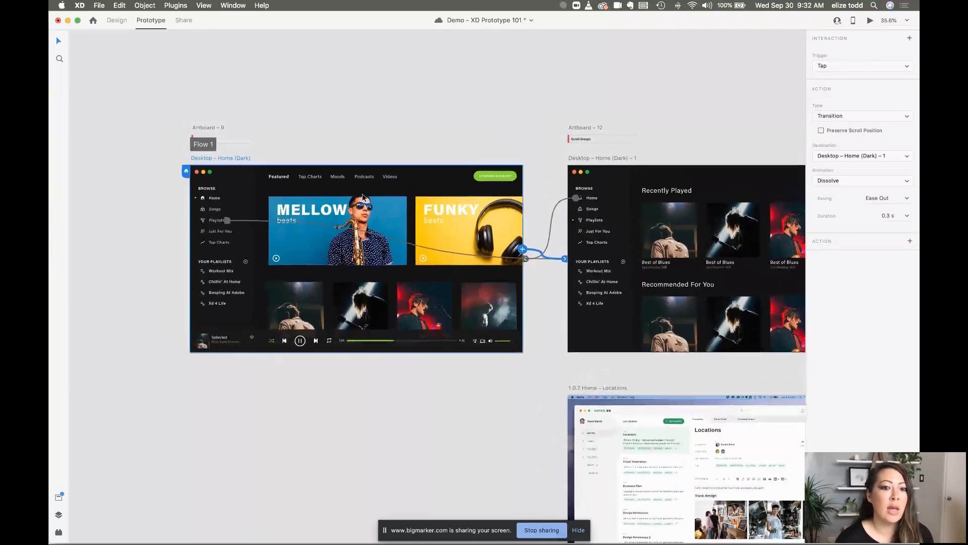
pyautogui.scroll(2, 362, 192)
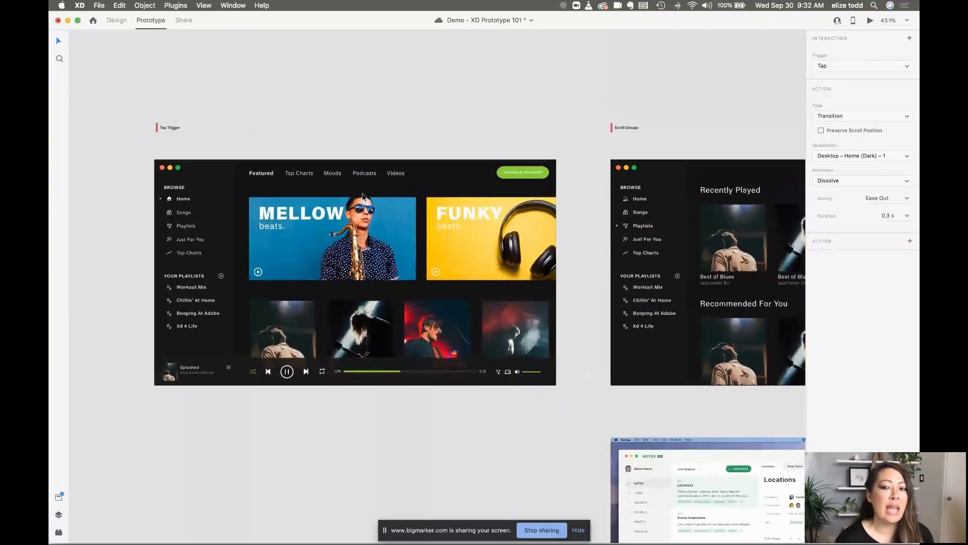
pyautogui.click(844, 69)
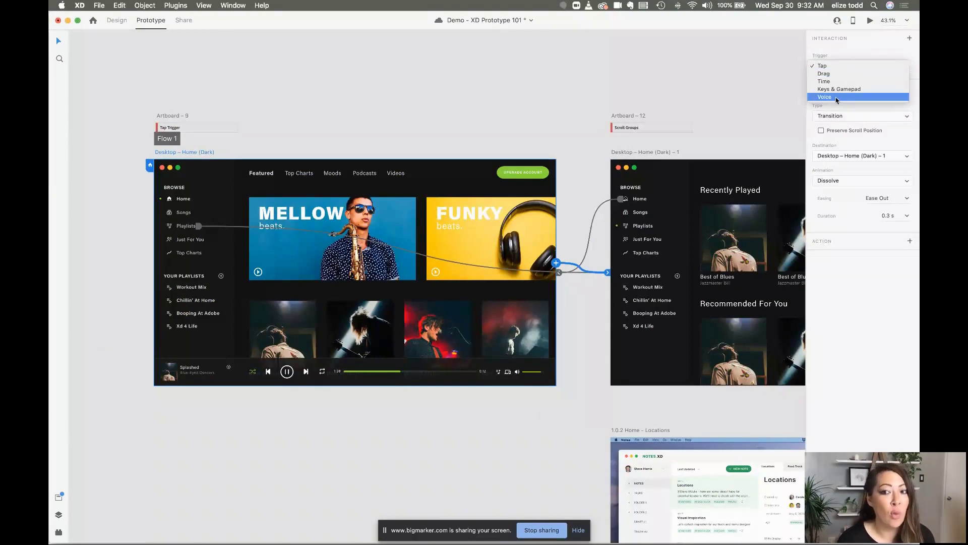
pyautogui.click(215, 179)
# Step: Reselect the Desktop – Home (Dark) artboard and set its interaction's trigger to Voice
pyautogui.scroll(5, 214, 179)
pyautogui.scroll(-2, 277, 266)
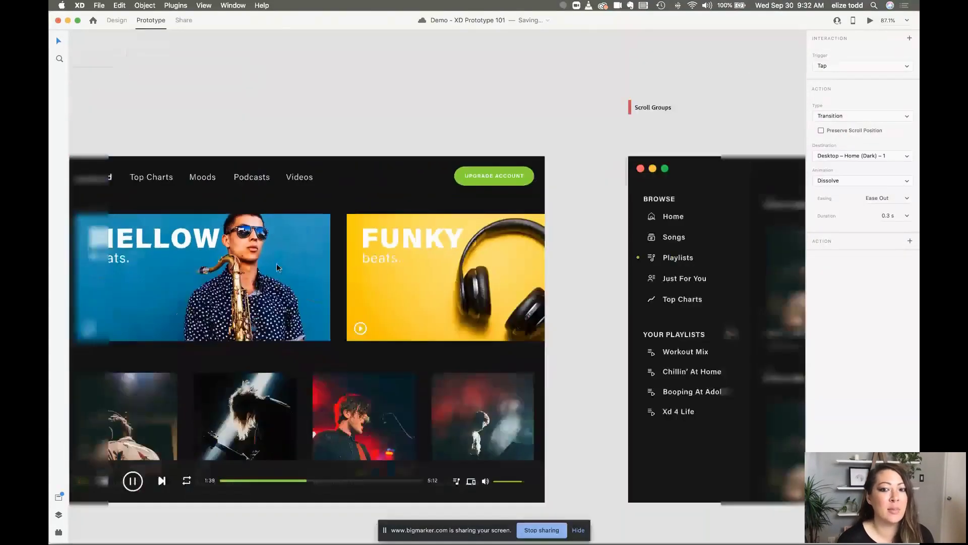
pyautogui.scroll(-5, 277, 268)
pyautogui.click(242, 113)
pyautogui.scroll(5, 242, 114)
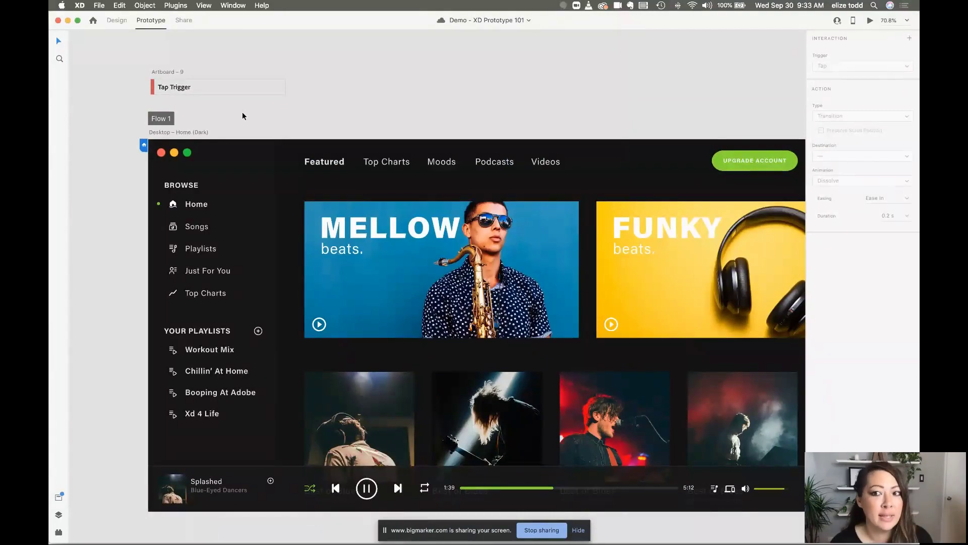
pyautogui.hscroll(10, 242, 112)
pyautogui.scroll(-4, 242, 112)
pyautogui.hscroll(-7, 243, 112)
pyautogui.click(110, 135)
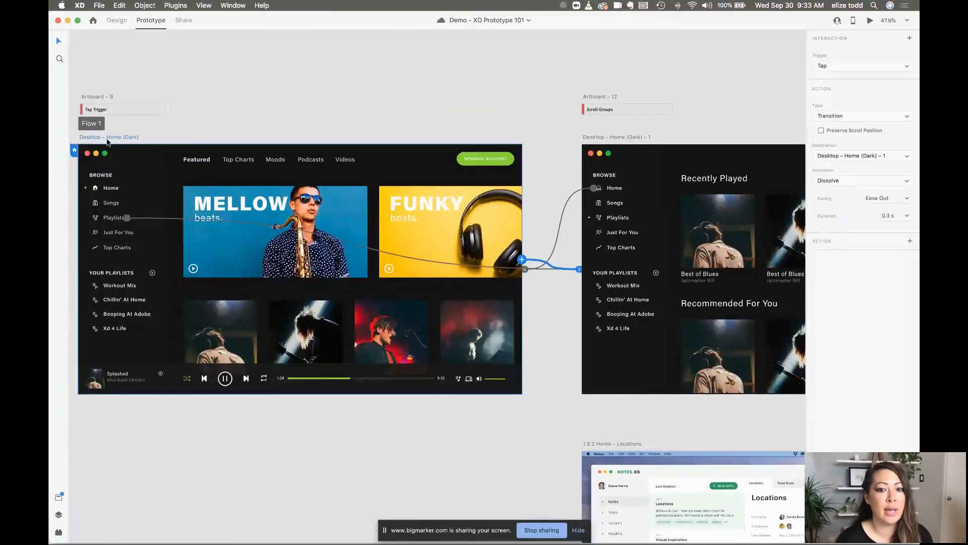
pyautogui.click(842, 67)
pyautogui.click(842, 67)
pyautogui.click(843, 66)
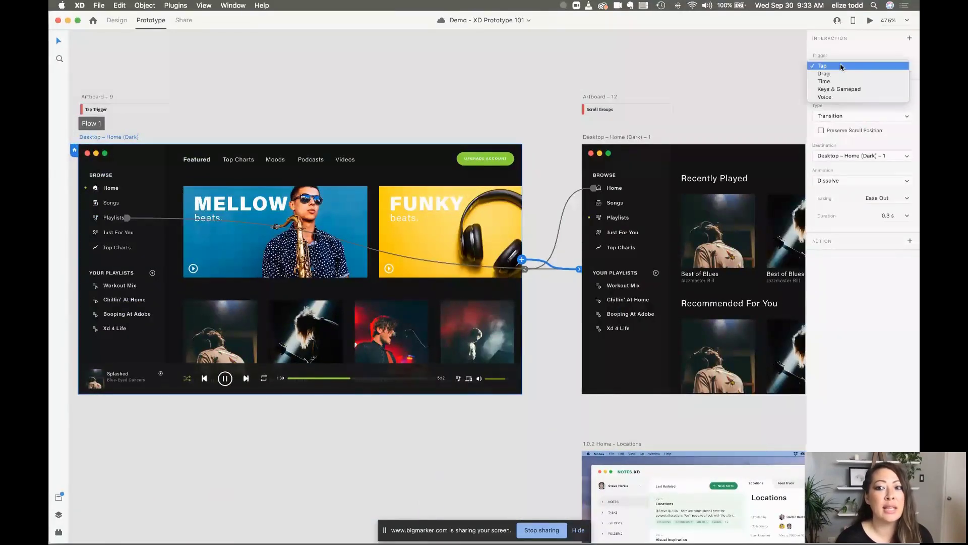
pyautogui.click(834, 100)
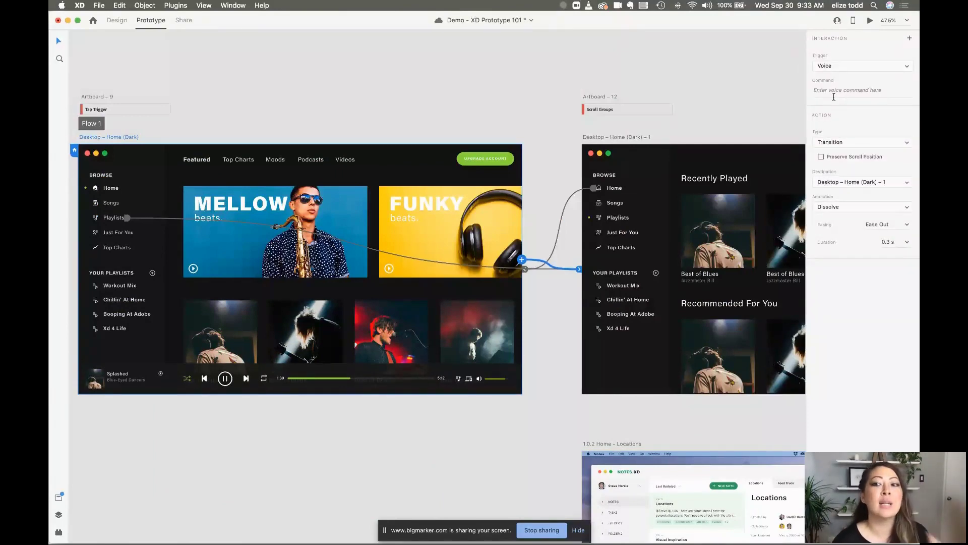
# Step: Set the Home artboard's voice command to "Find my playlists" and its transition animation to None
pyautogui.click(844, 93)
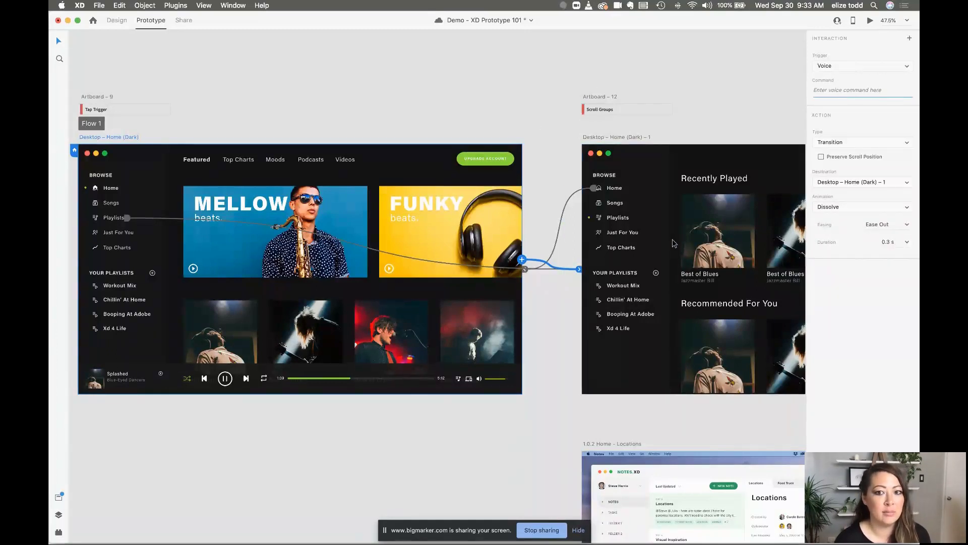
pyautogui.write('Find my playlists')
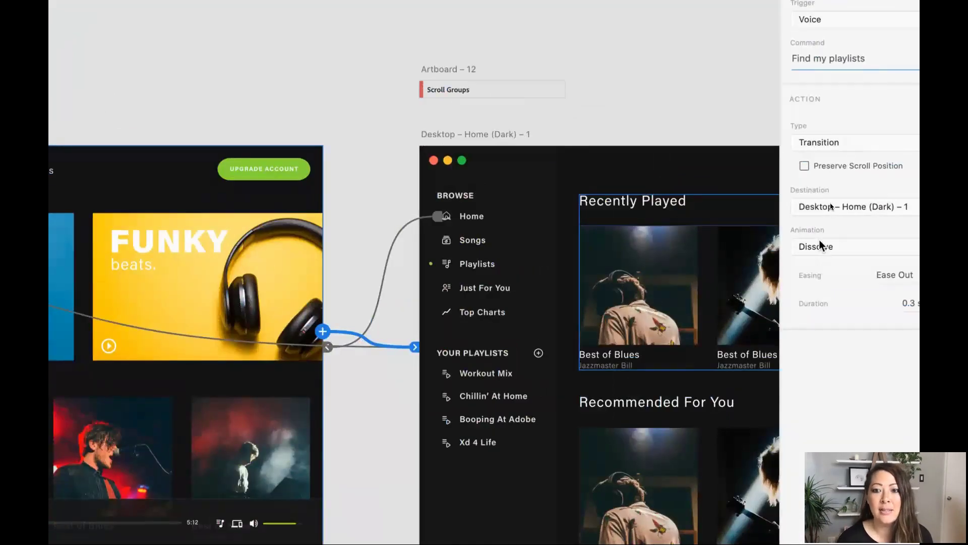
pyautogui.click(819, 242)
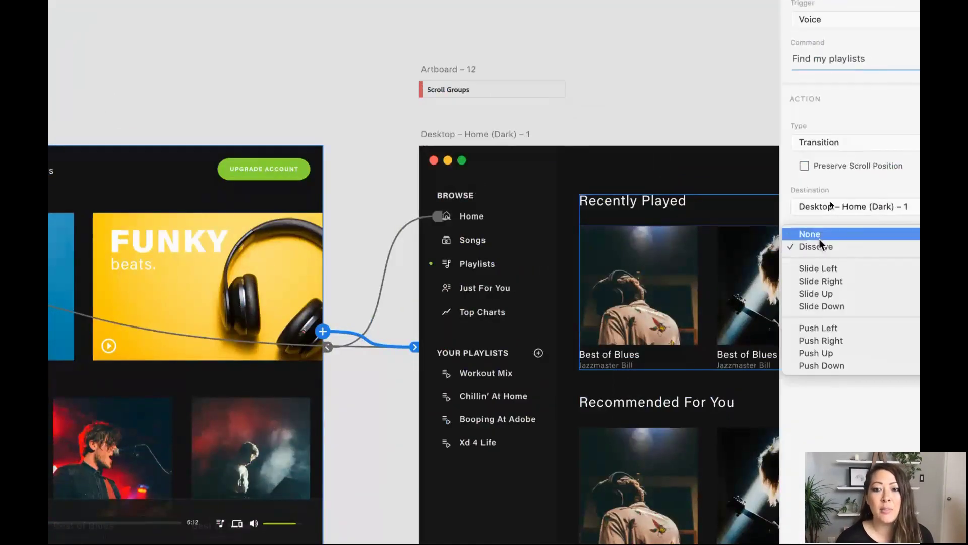
pyautogui.click(818, 233)
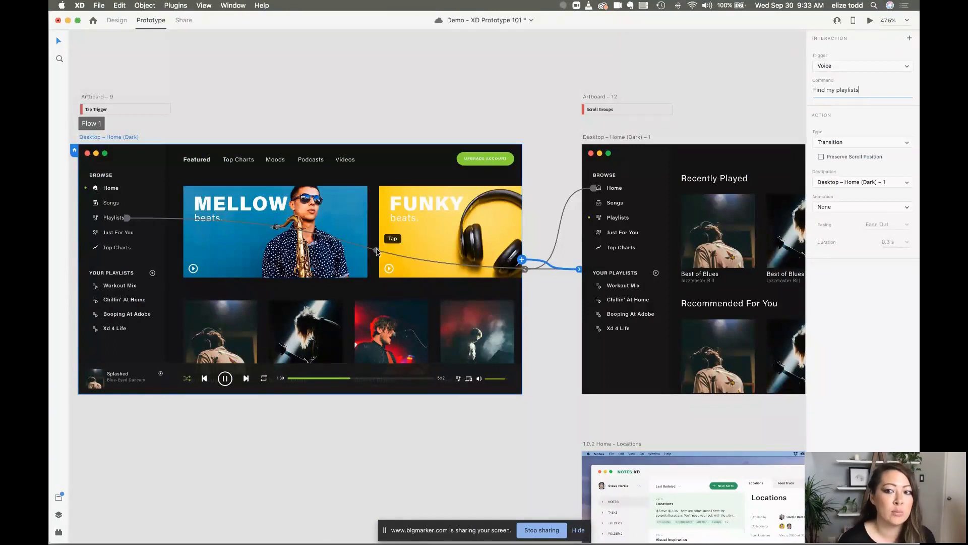
pyautogui.click(452, 88)
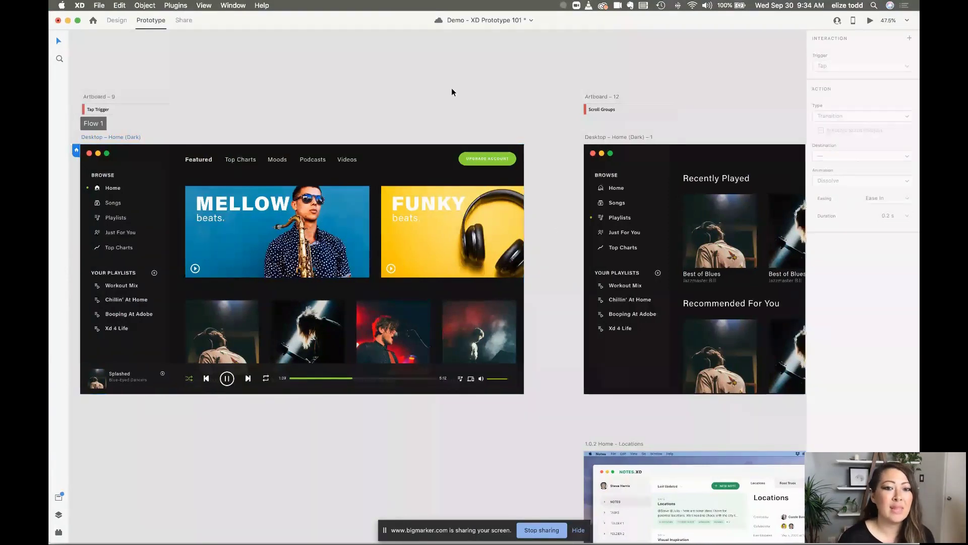
# Step: Preview the prototype from the Desktop – Home (Dark) artboard, test switching between Home and Playlists, and close the preview
pyautogui.hscroll(-2, 452, 88)
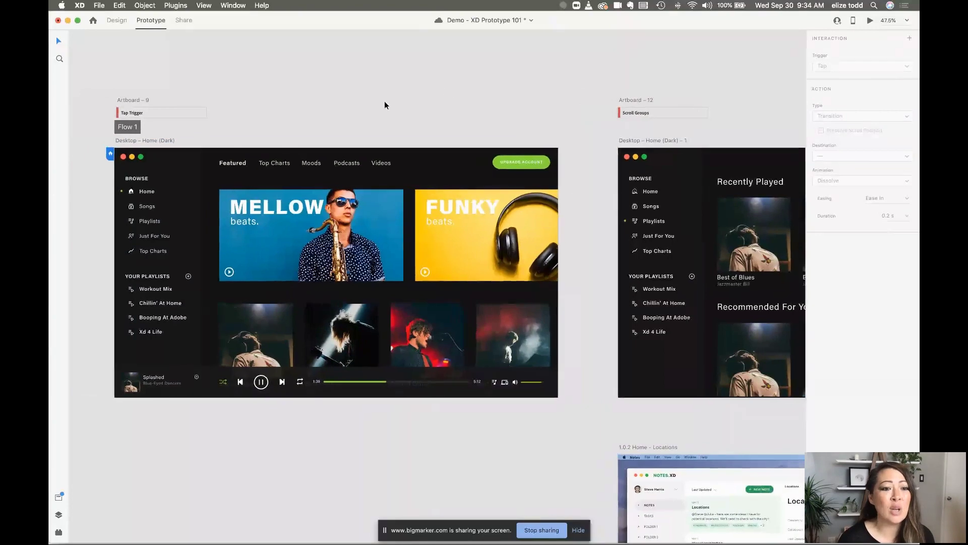
pyautogui.click(149, 142)
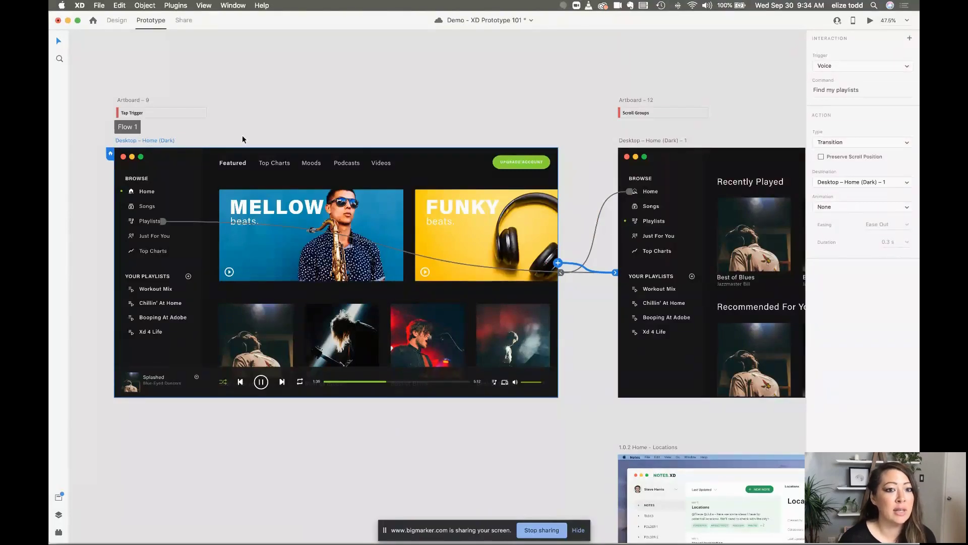
pyautogui.click(871, 23)
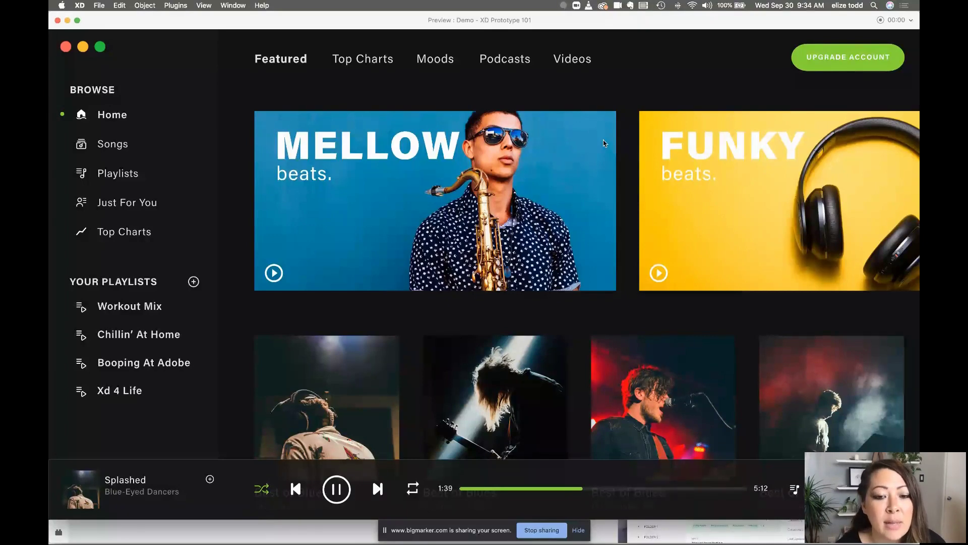
pyautogui.click(603, 140)
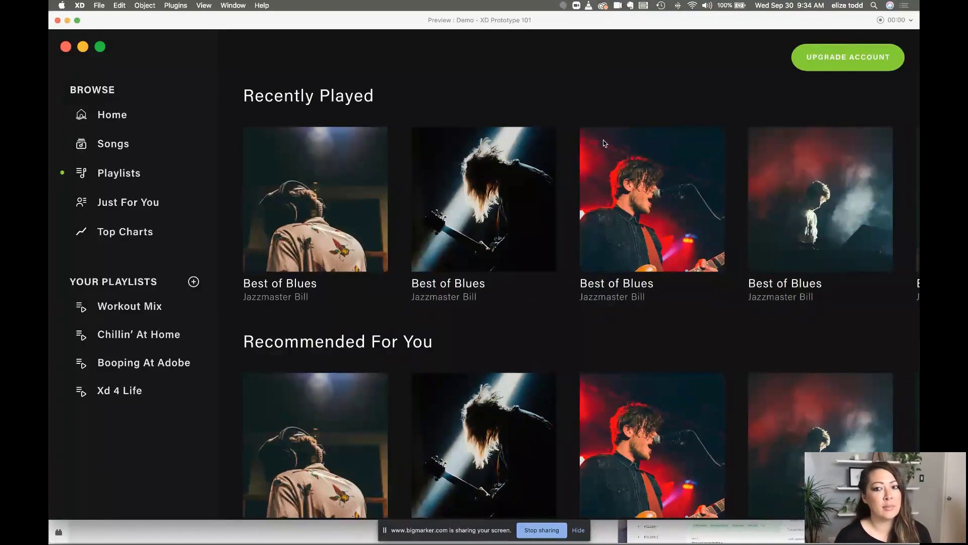
pyautogui.click(115, 117)
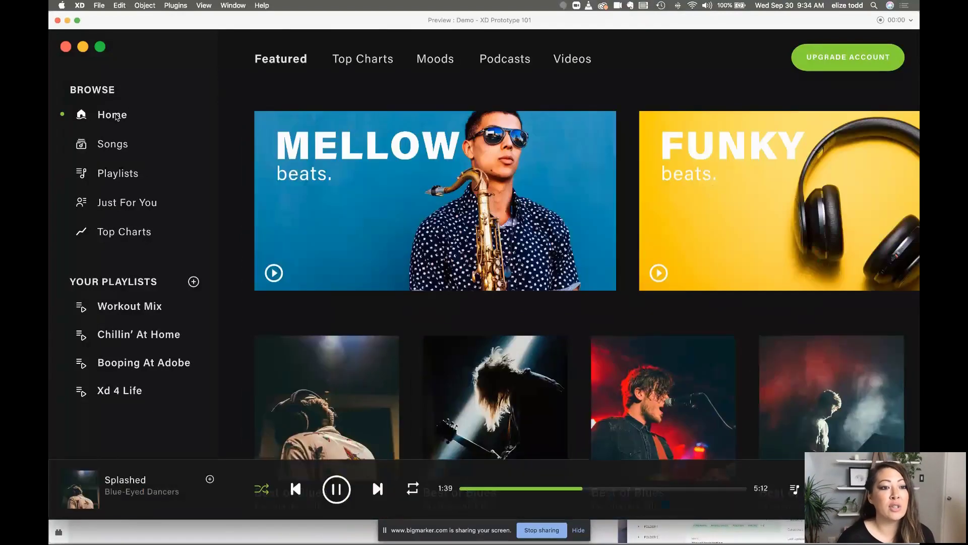
pyautogui.click(114, 180)
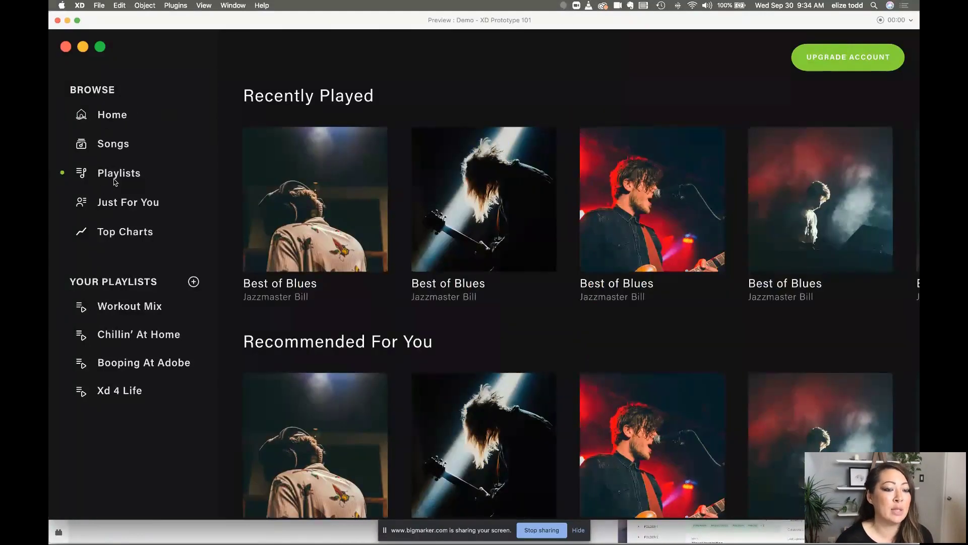
pyautogui.click(115, 115)
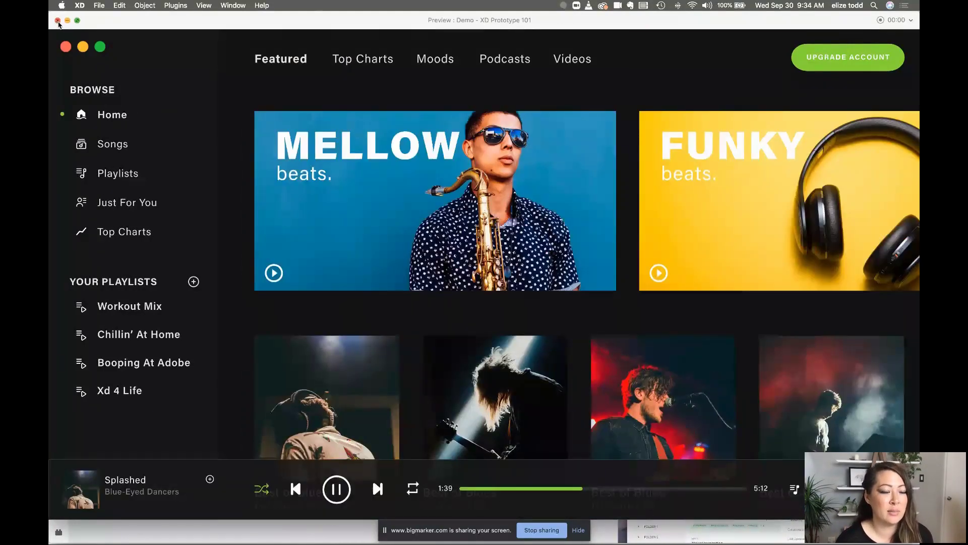
pyautogui.click(58, 21)
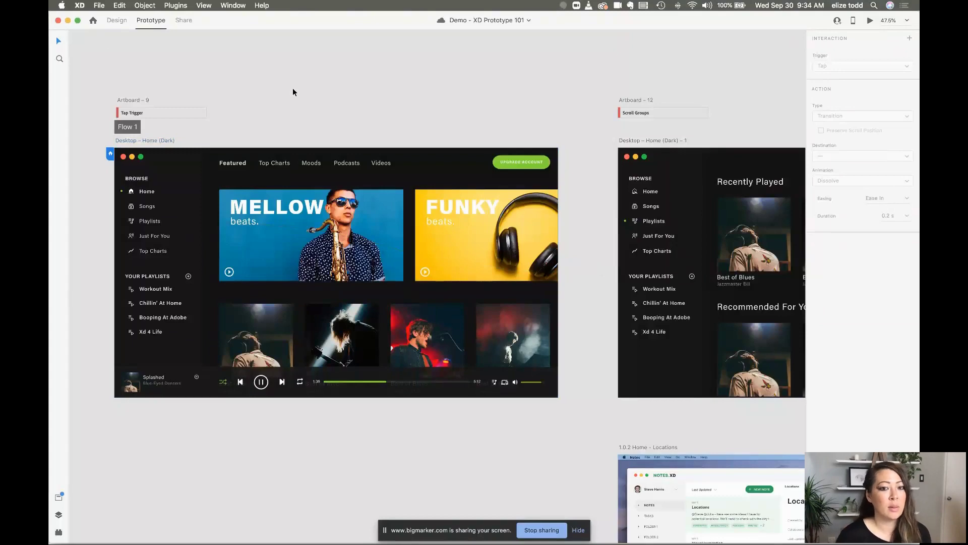
# Step: Add a new interaction to the Desktop – Home (Dark) – 1 playlists artboard
pyautogui.hscroll(1, 293, 92)
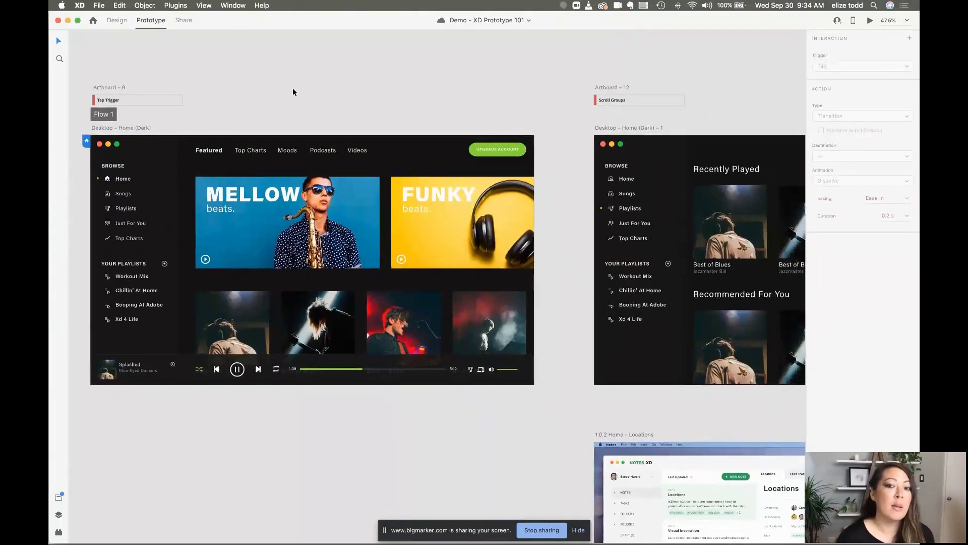
pyautogui.scroll(-3, 293, 92)
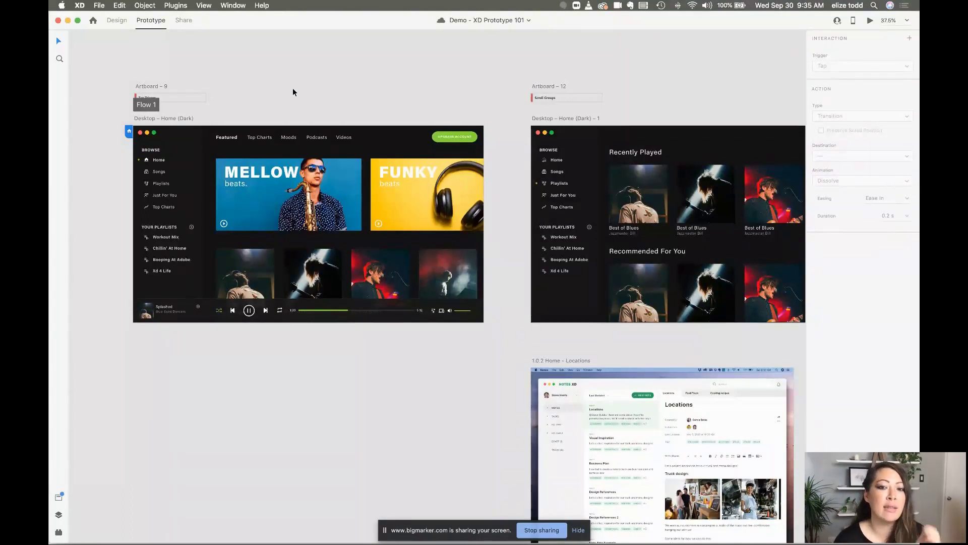
pyautogui.hscroll(5, 292, 92)
pyautogui.click(384, 128)
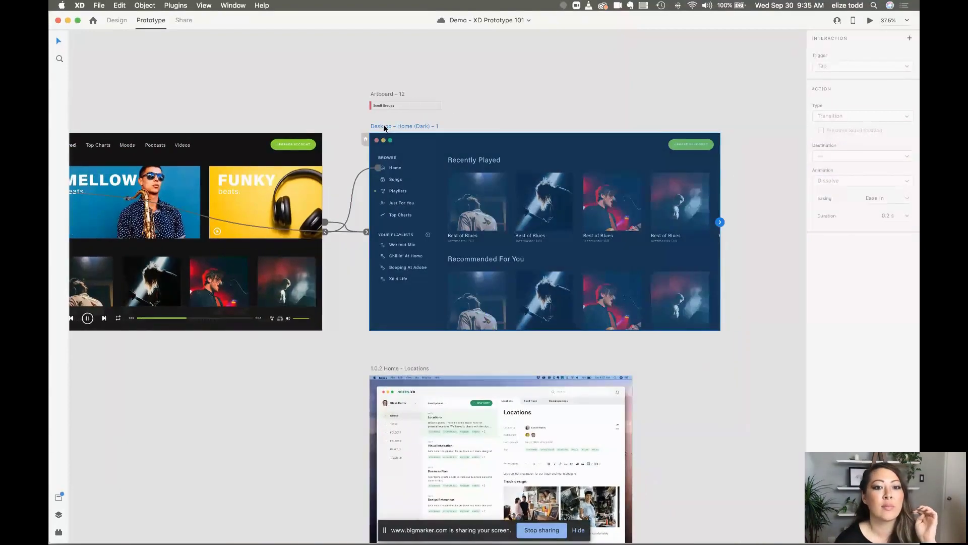
pyautogui.hscroll(3, 384, 124)
pyautogui.scroll(3, 383, 124)
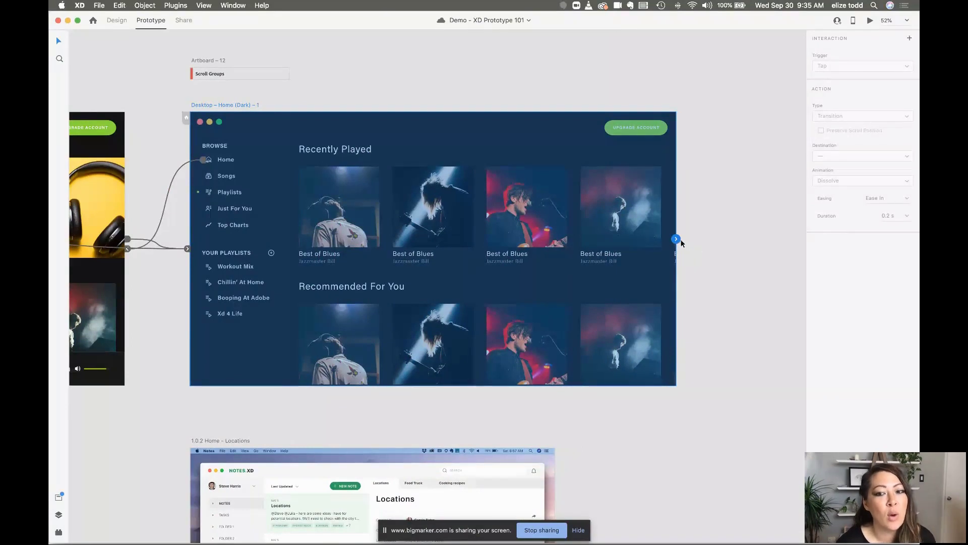
pyautogui.moveTo(676, 239); pyautogui.dragTo(682, 267)
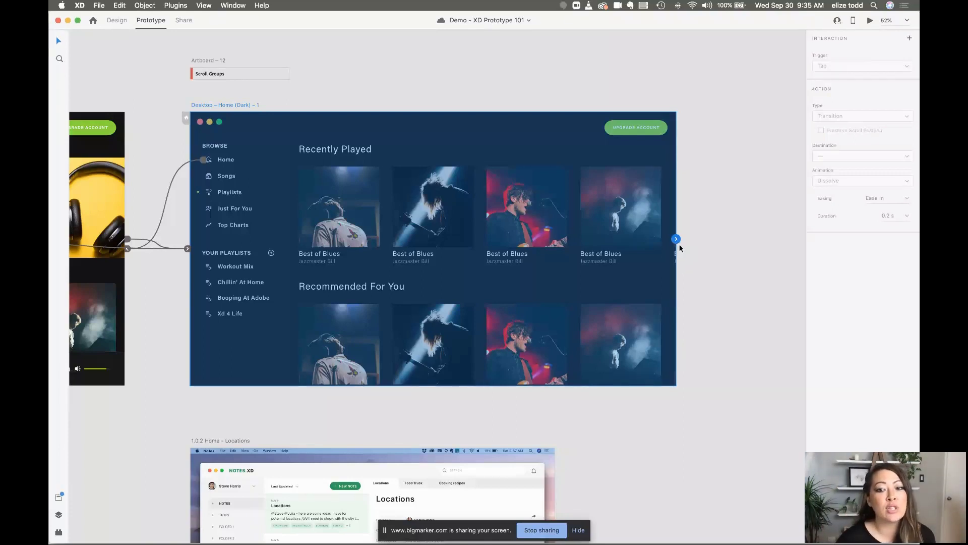
pyautogui.click(677, 240)
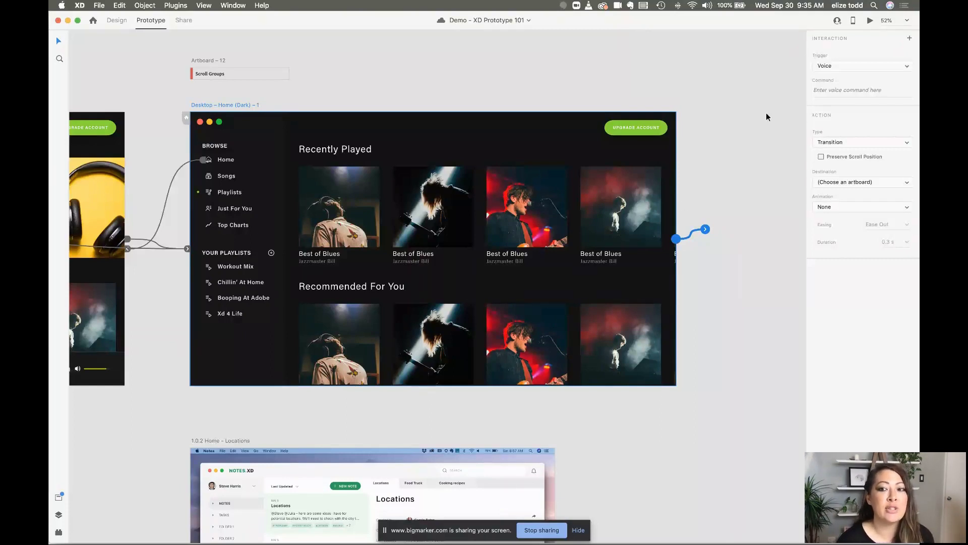
# Step: Set the playlists artboard's new interaction to a Time trigger with a 0.5 s delay
pyautogui.click(843, 67)
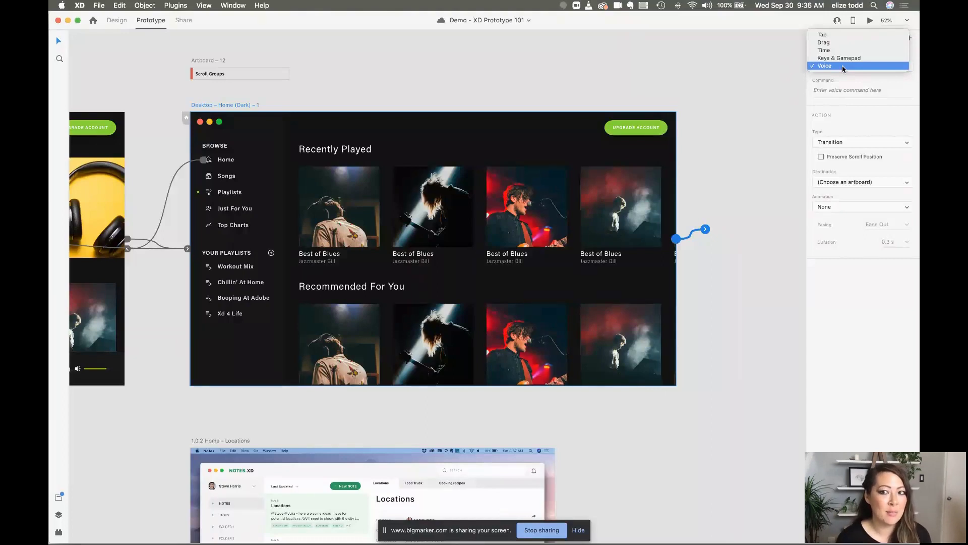
pyautogui.click(833, 50)
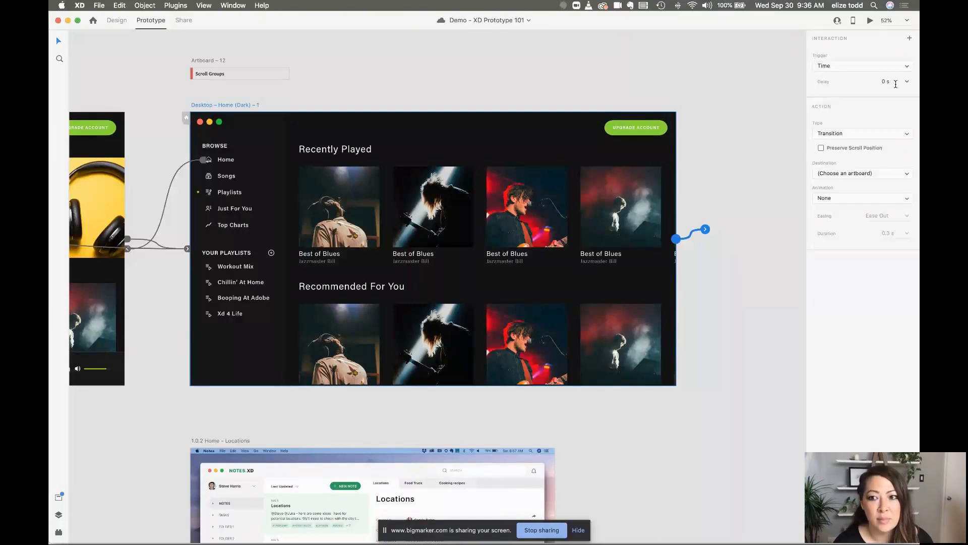
pyautogui.click(891, 82)
pyautogui.write('.5')
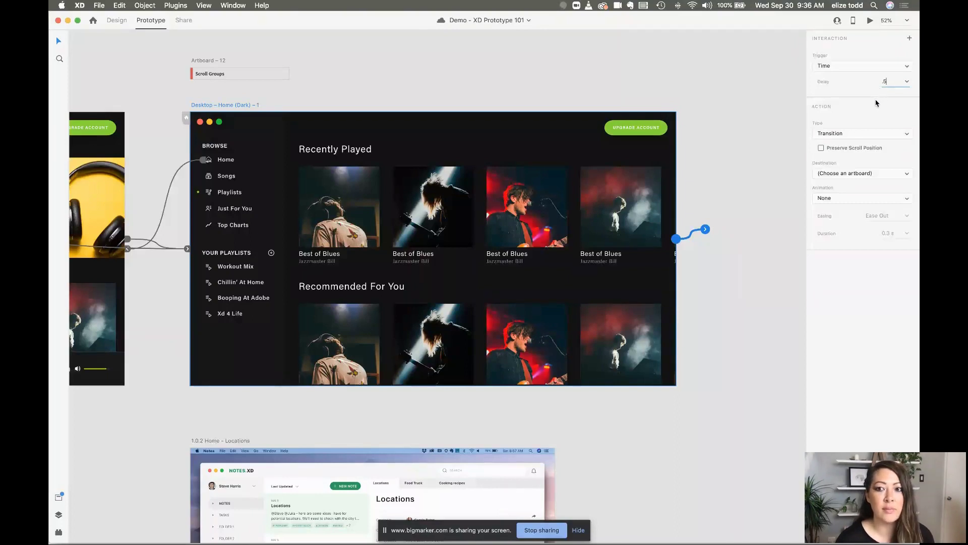
# Step: Set the timed interaction's action type to Speech Playback with the voice Joanna
pyautogui.click(860, 138)
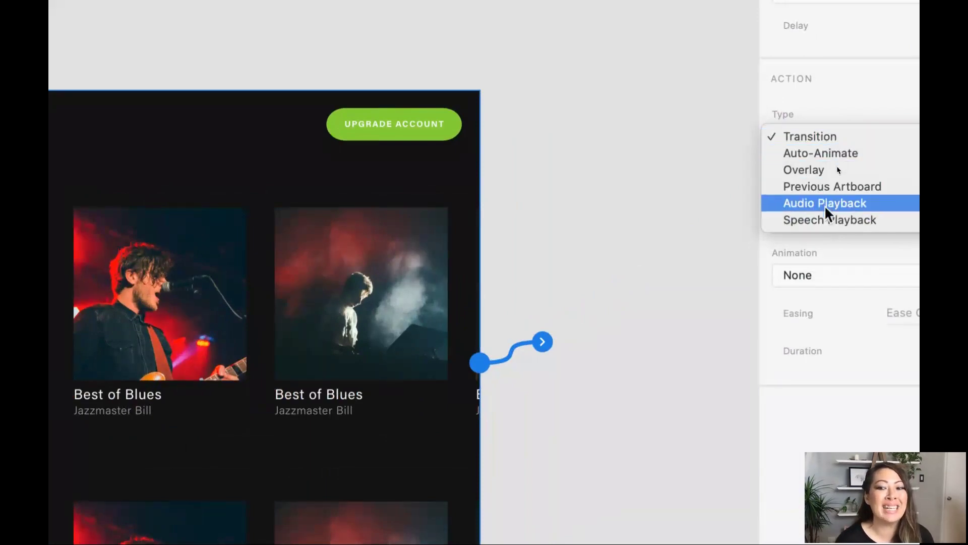
pyautogui.click(827, 219)
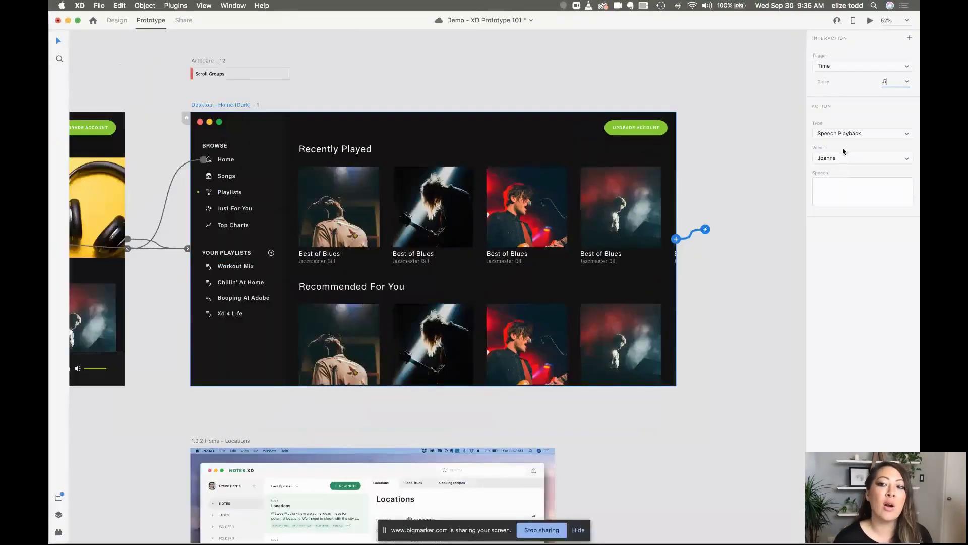
pyautogui.click(843, 157)
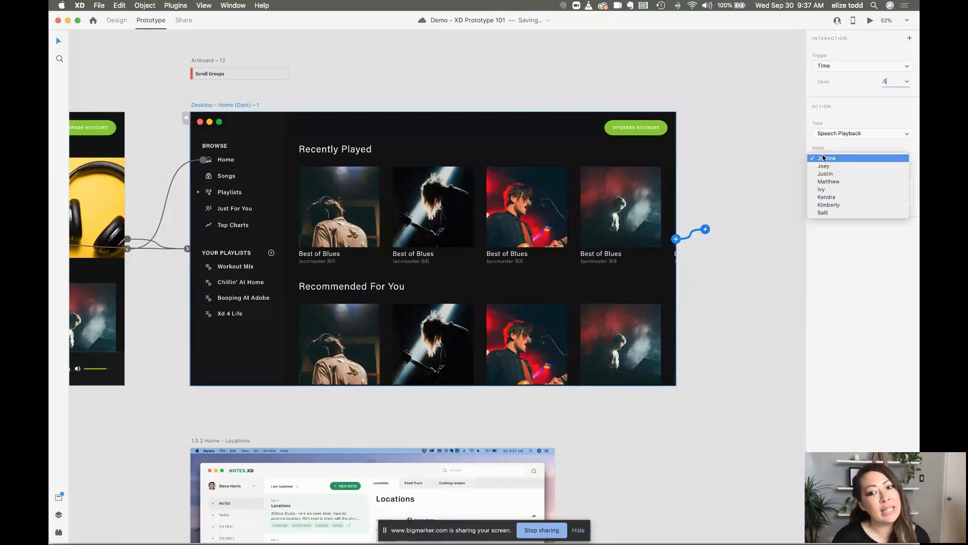
pyautogui.click(827, 159)
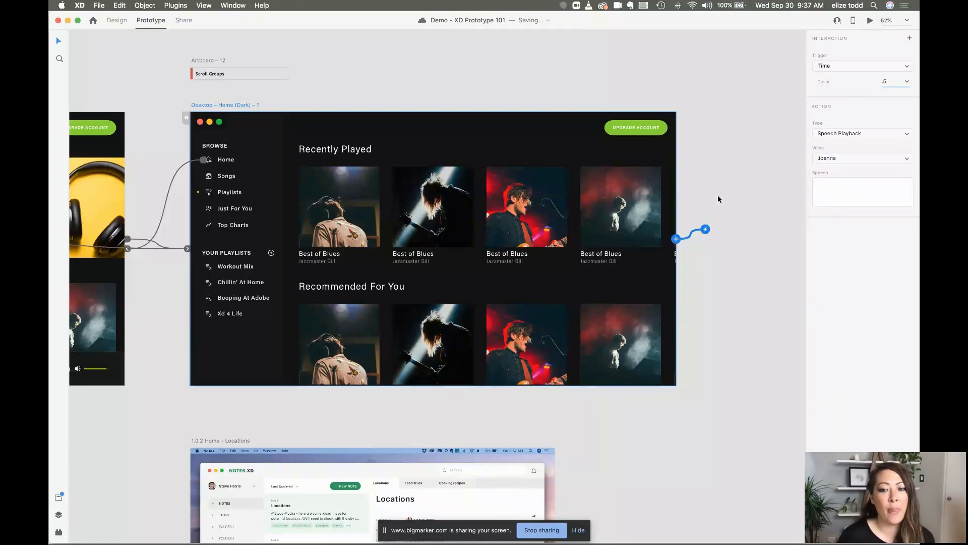
# Step: Enter "Here are you playlist options" as the speech text and deselect the artboard
pyautogui.click(848, 187)
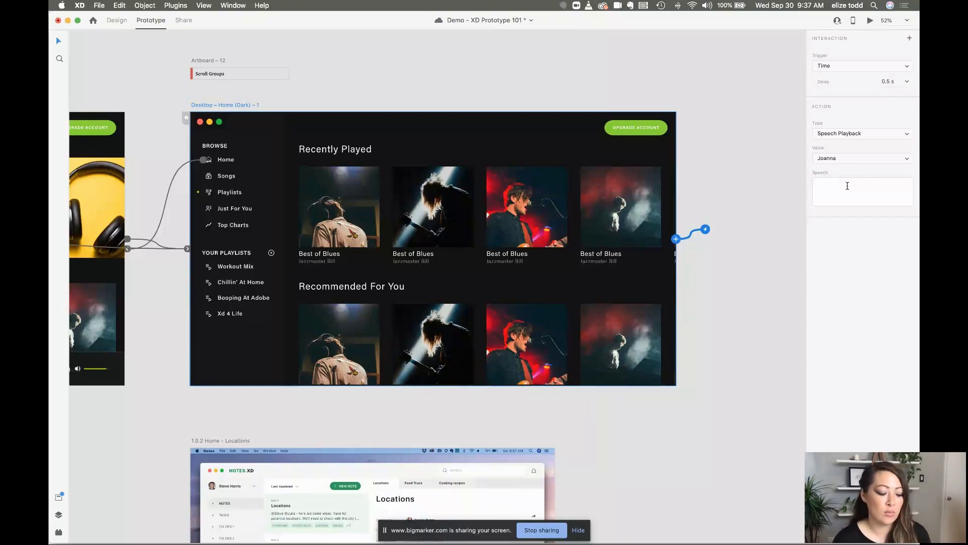
pyautogui.write('Here are you playlist options')
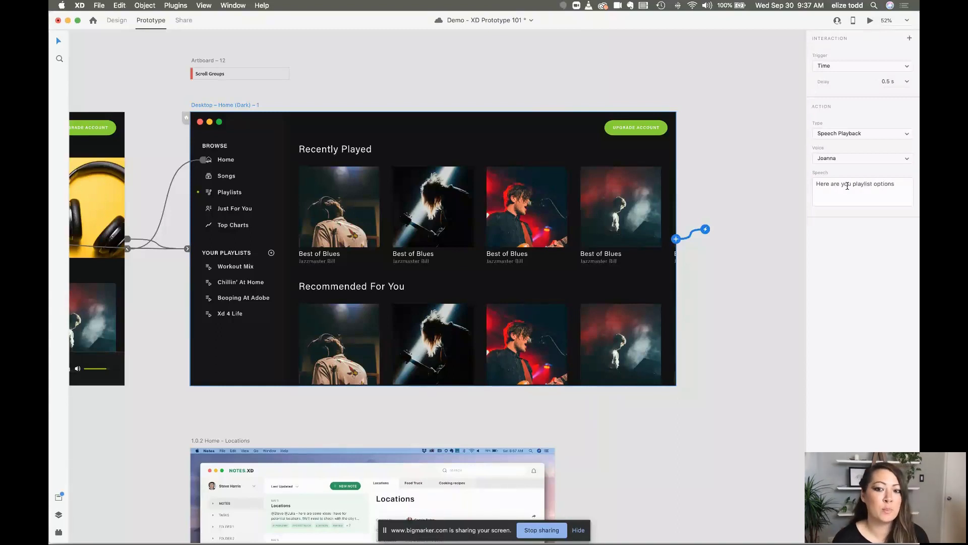
pyautogui.click(741, 169)
# Step: Preview the prototype from Desktop – Home (Dark), go to the playlists screen to test the speech playback, and close the preview
pyautogui.hscroll(-6, 741, 169)
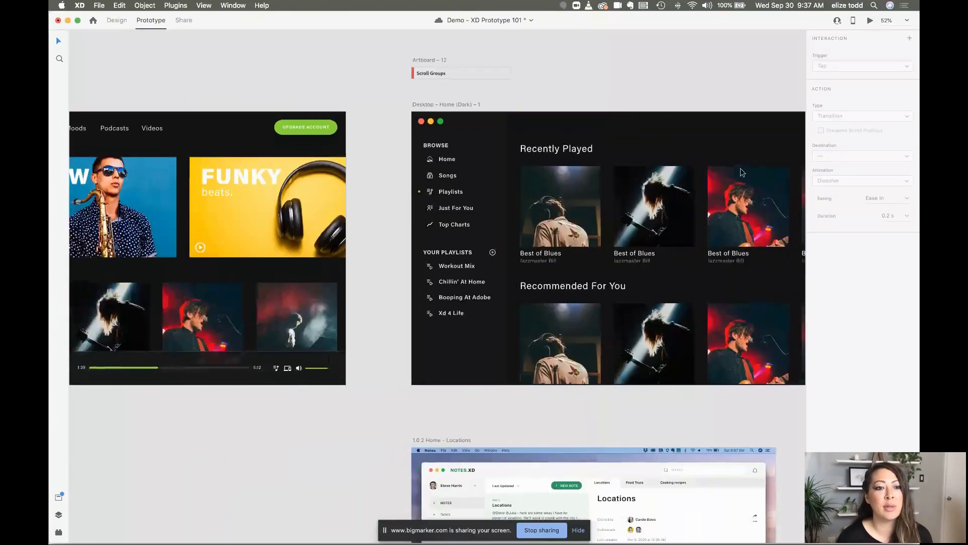
pyautogui.hscroll(-5, 460, 134)
pyautogui.hscroll(-1, 460, 135)
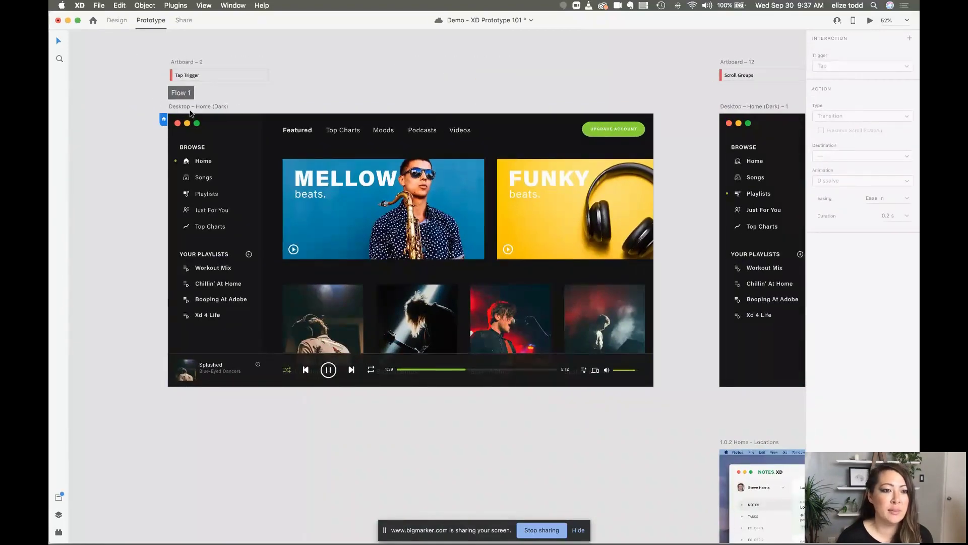
pyautogui.click(192, 107)
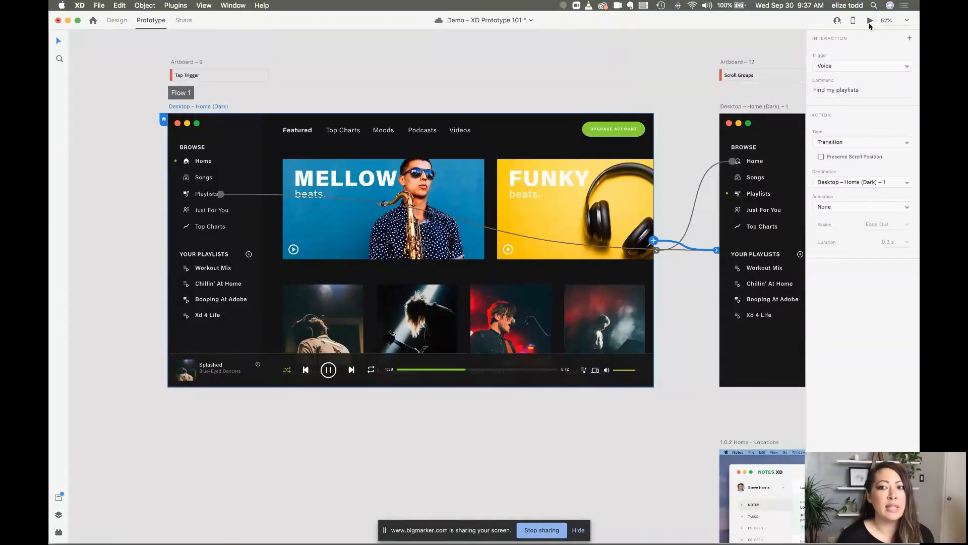
pyautogui.click(870, 22)
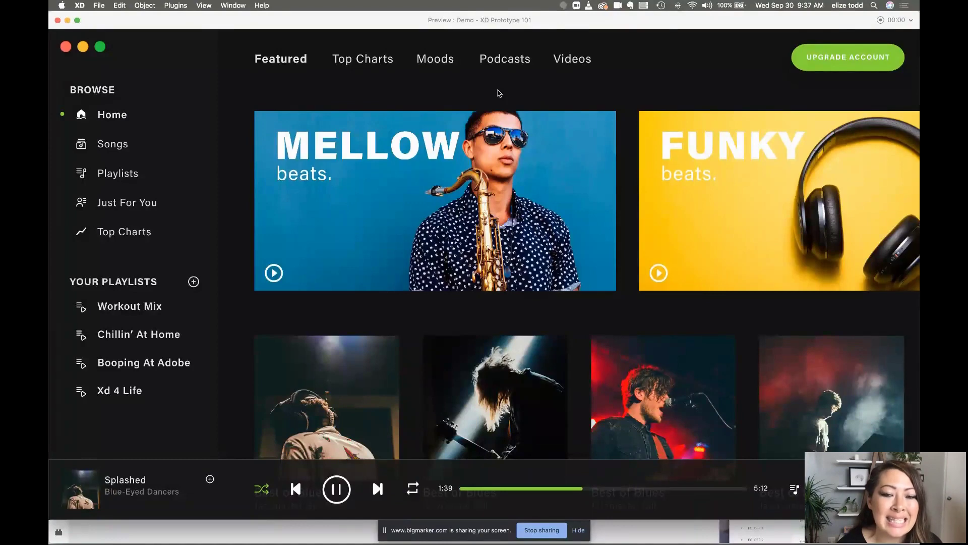
pyautogui.press('Right')
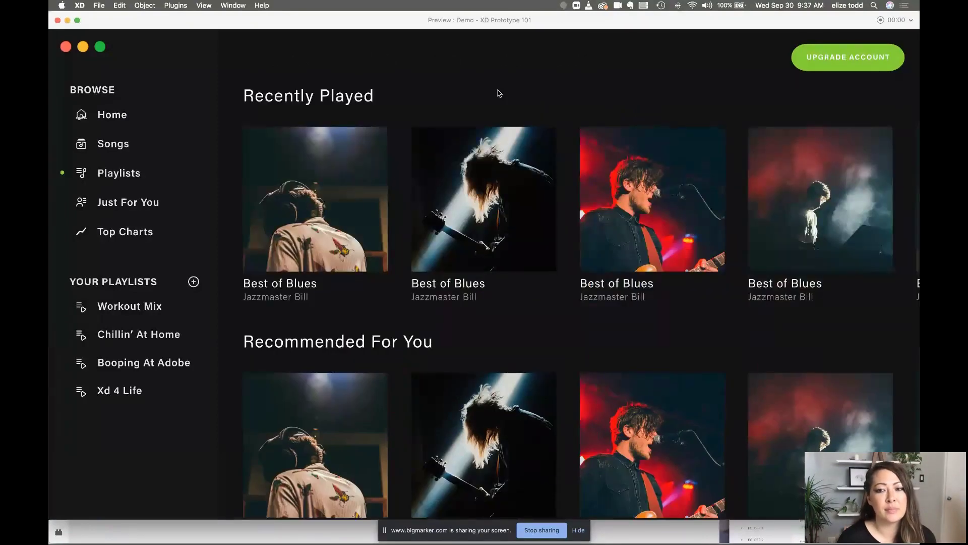
pyautogui.click(57, 20)
# Step: Correct the playlists artboard's speech text to "Here are your playlist options"
pyautogui.hscroll(5, 674, 104)
pyautogui.click(572, 101)
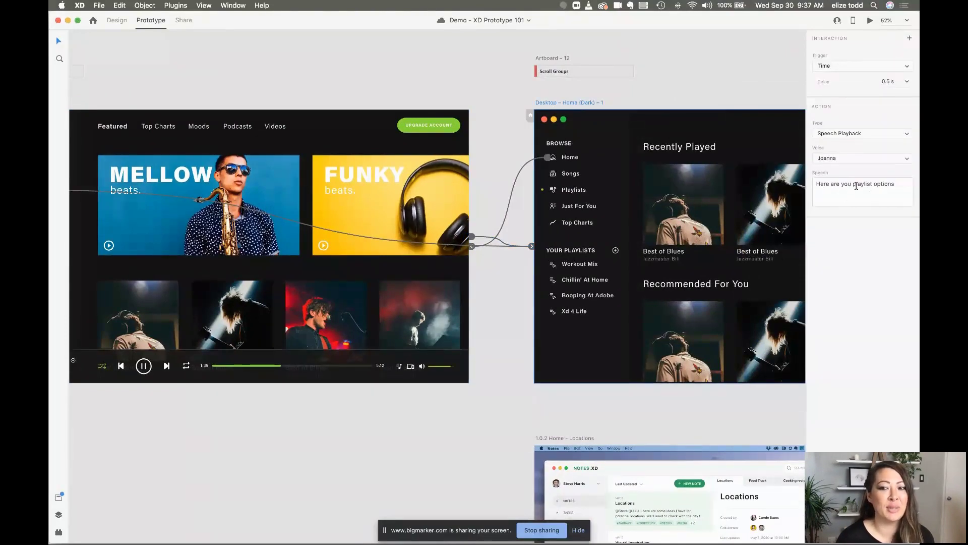
pyautogui.hscroll(2, 827, 180)
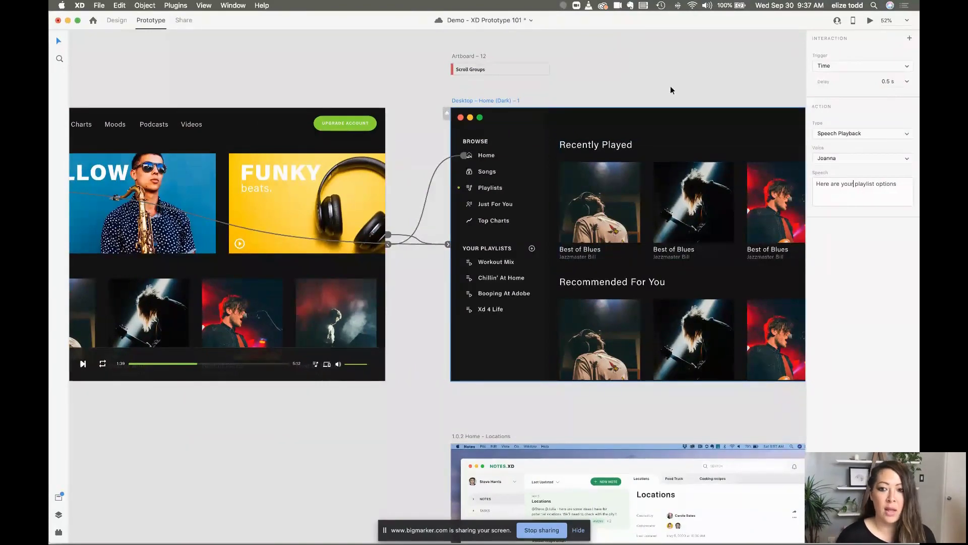
# Step: Deselect the playlists artboard and save the document
pyautogui.click(641, 57)
pyautogui.scroll(-3, 641, 57)
pyautogui.hscroll(-2, 641, 57)
pyautogui.scroll(1, 641, 57)
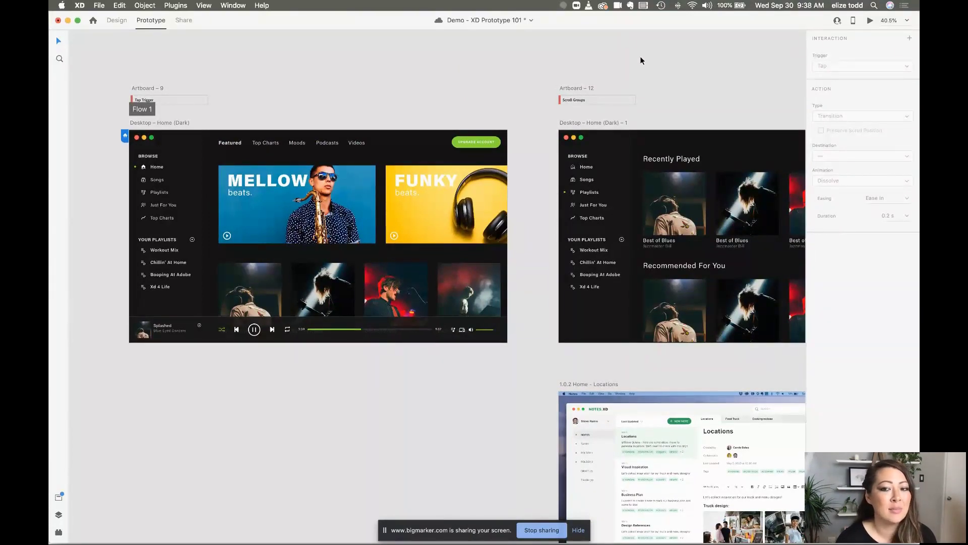
pyautogui.hscroll(5, 640, 58)
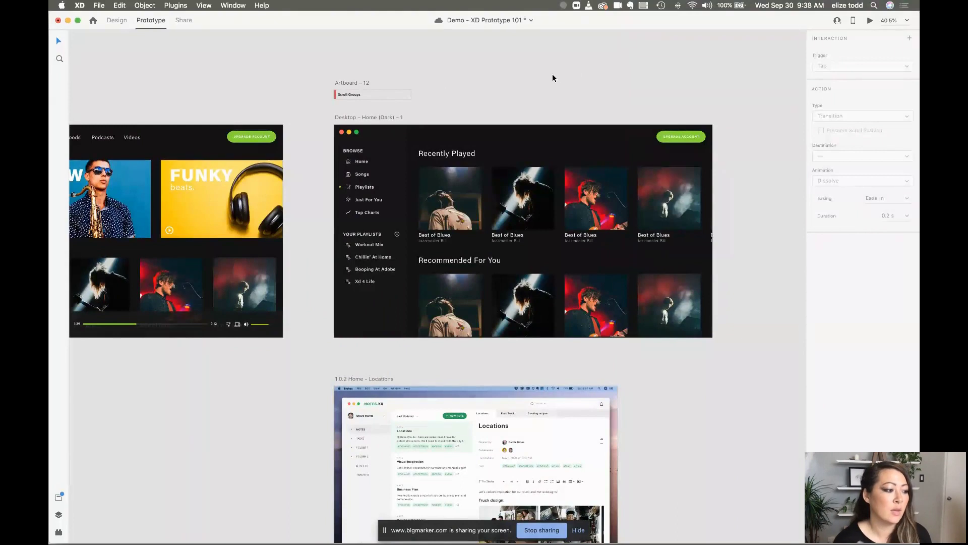
pyautogui.press('super+s')
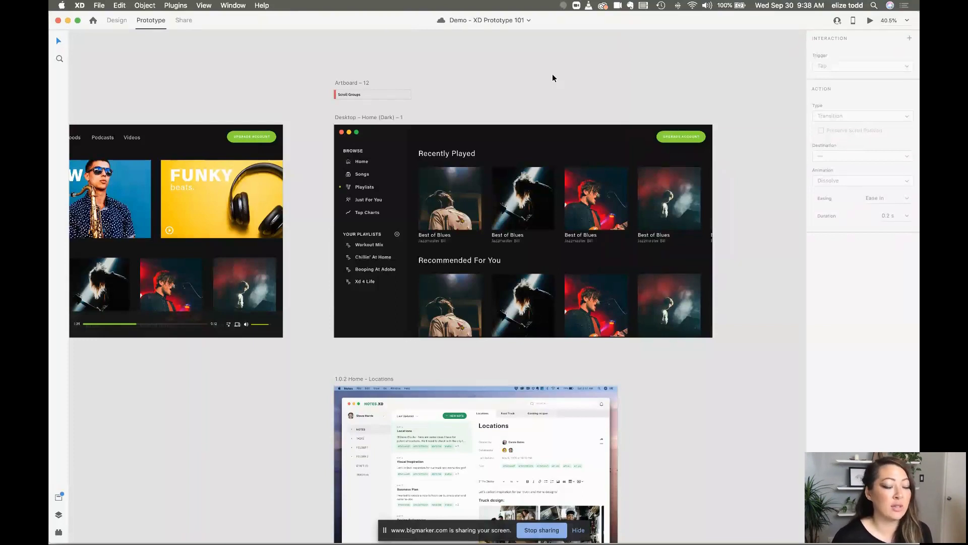
# Step: Add a second interaction from the Playlists menu item on Desktop – Home (Dark) to the Desktop – Home (Dark) – 1 artboard
pyautogui.hscroll(-6, 552, 74)
pyautogui.scroll(5, 239, 118)
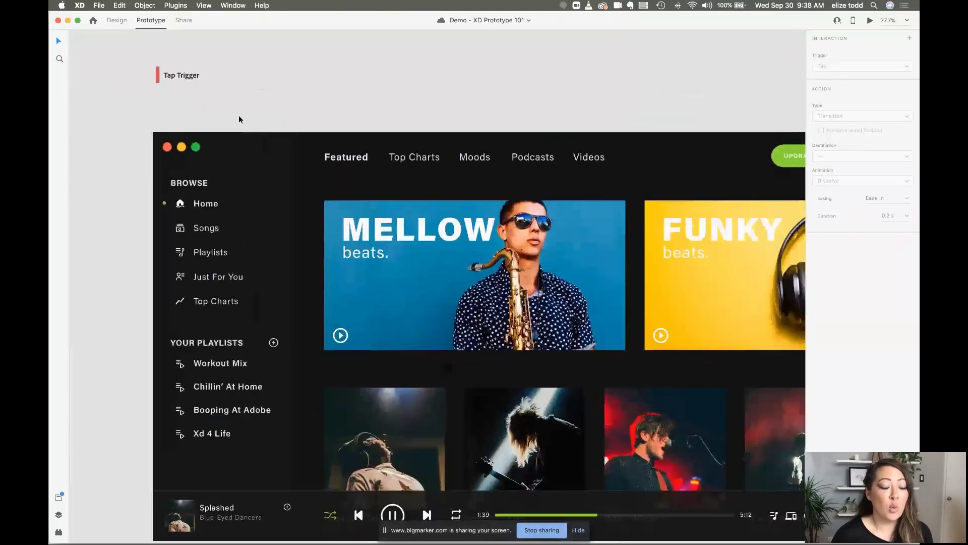
pyautogui.scroll(-2, 285, 150)
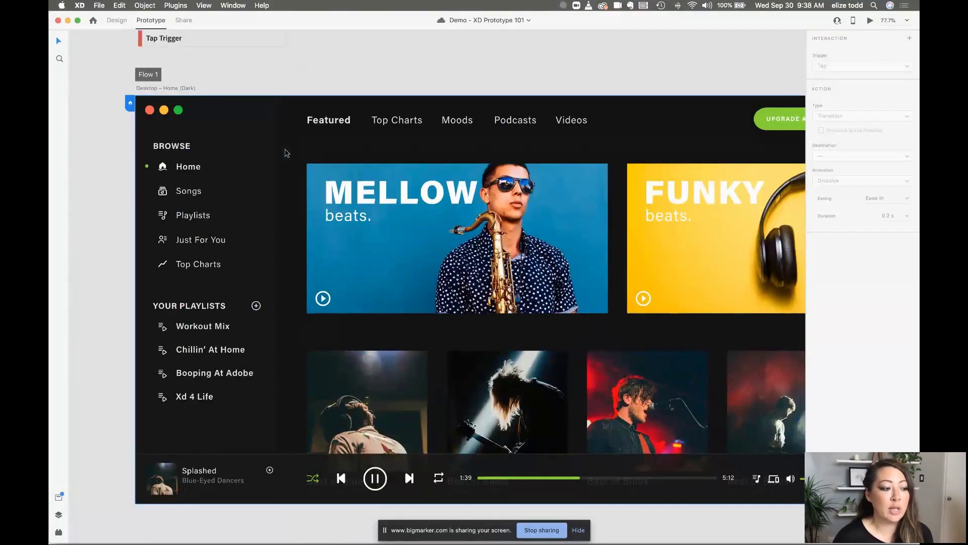
pyautogui.click(191, 221)
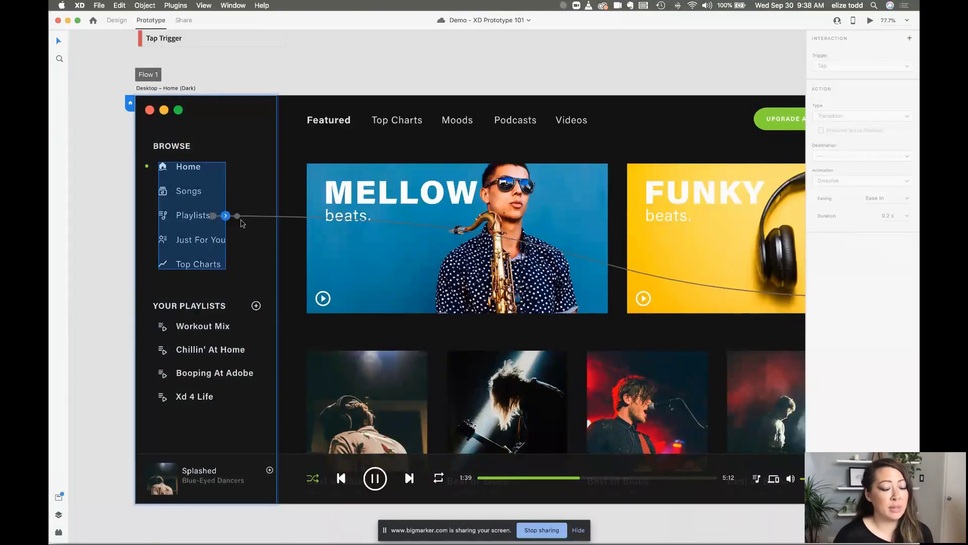
pyautogui.scroll(-1, 238, 200)
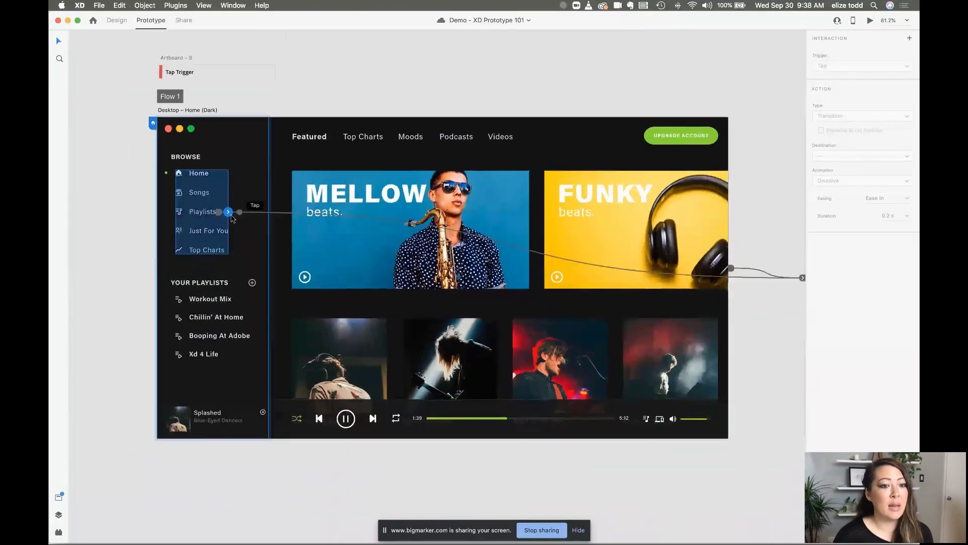
pyautogui.scroll(5, 227, 209)
pyautogui.doubleClick(222, 205)
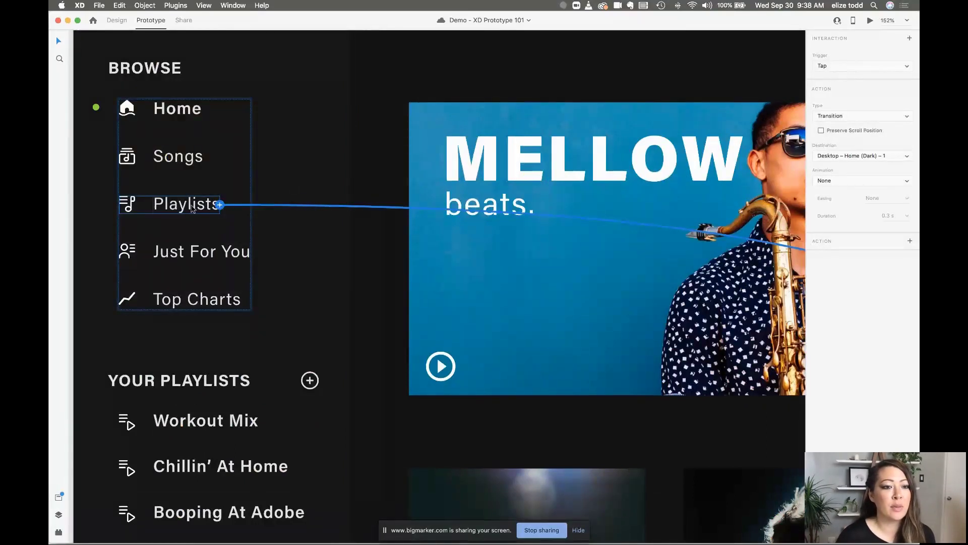
pyautogui.scroll(10, 229, 207)
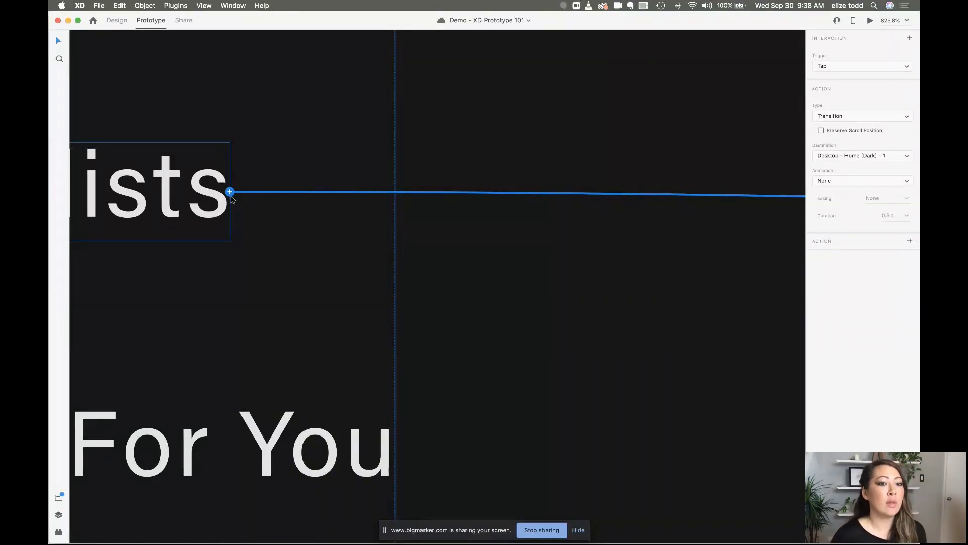
pyautogui.scroll(-5, 232, 202)
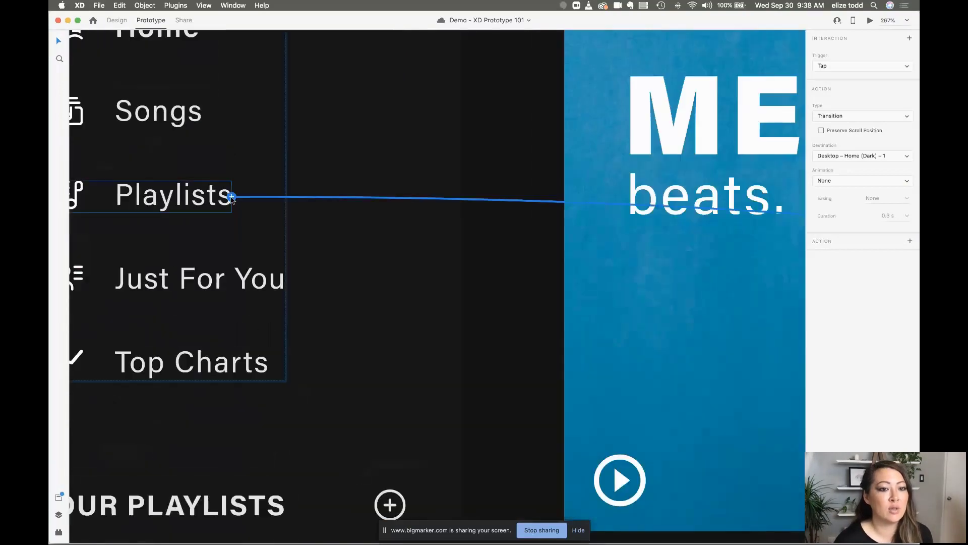
pyautogui.scroll(-4, 232, 201)
pyautogui.moveTo(231, 197); pyautogui.dragTo(639, 230)
pyautogui.scroll(-5, 254, 236)
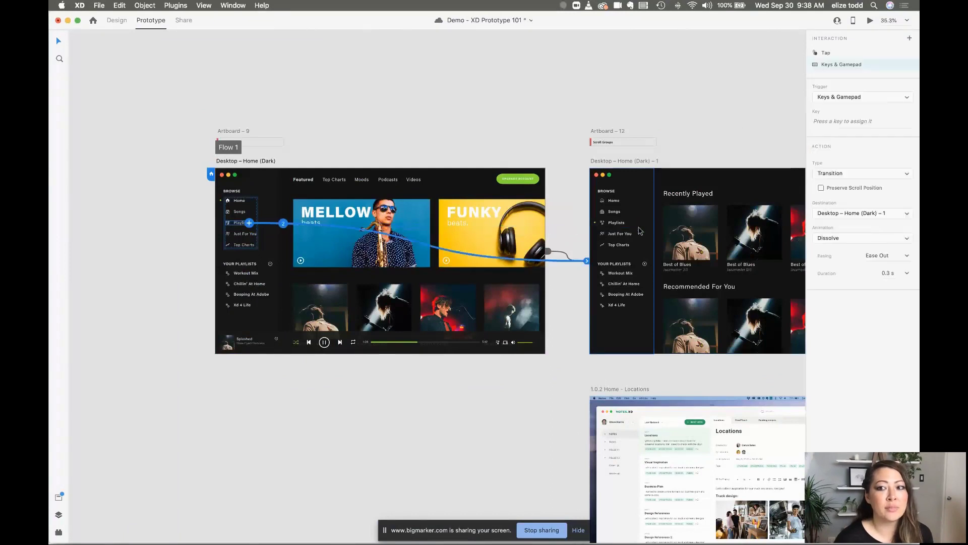
# Step: Set the new Playlists interaction's trigger to Voice, check the home artboard's own voice interaction, and save the document
pyautogui.click(834, 99)
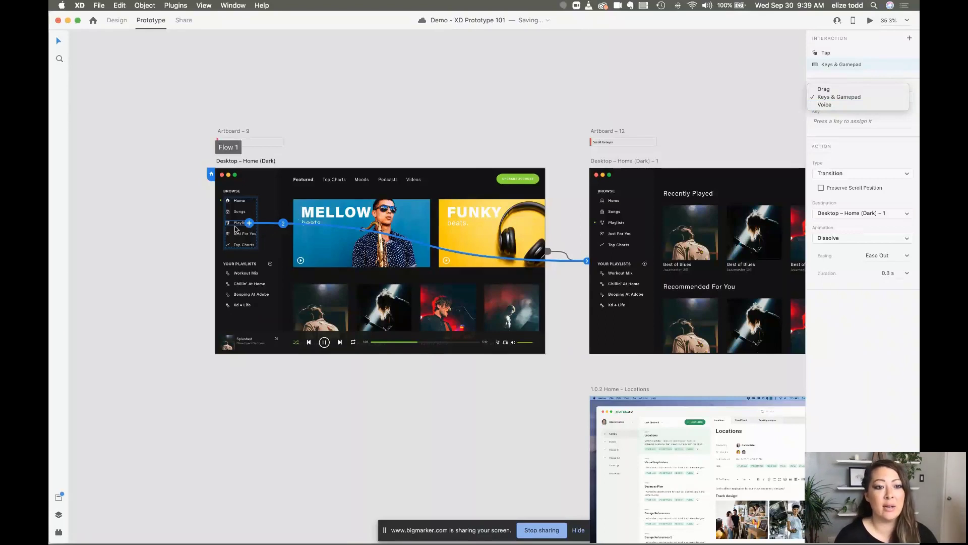
pyautogui.click(851, 105)
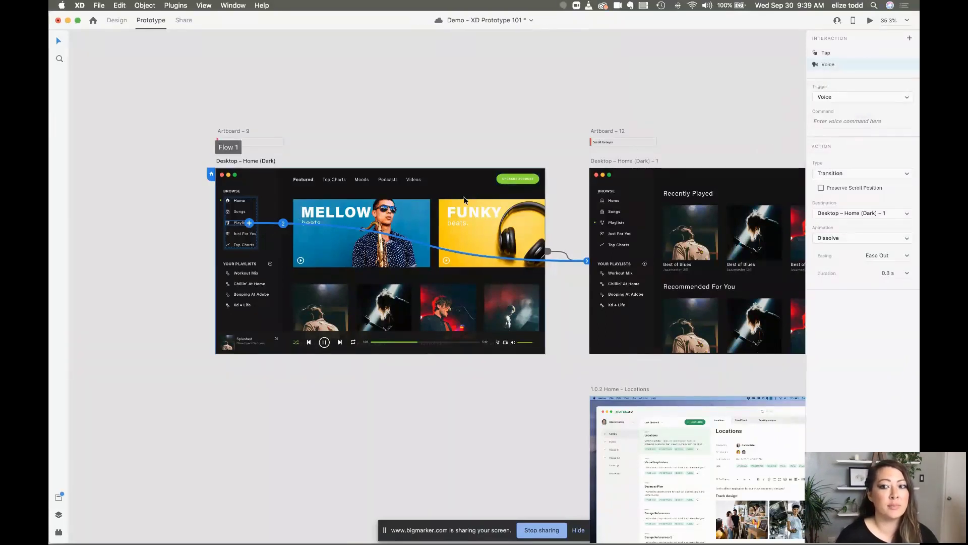
pyautogui.click(258, 161)
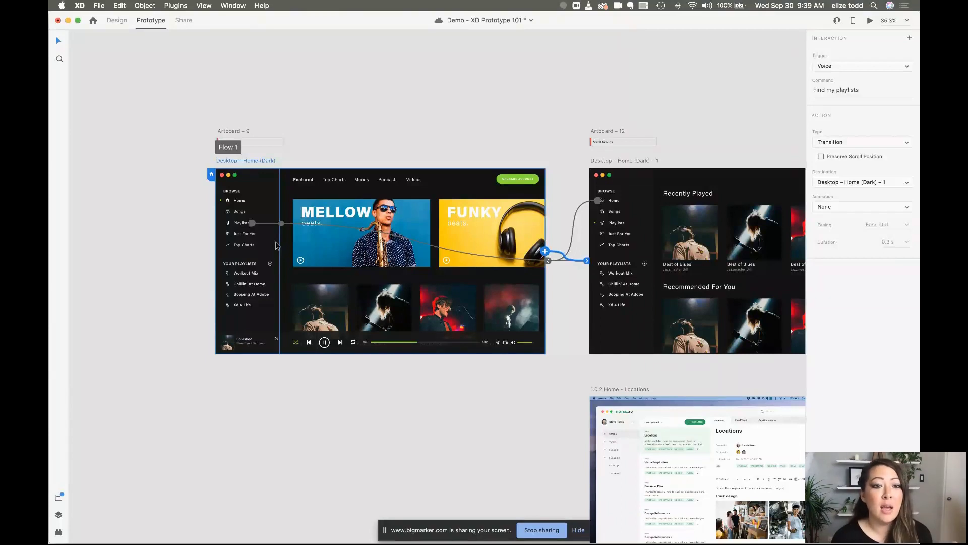
pyautogui.press('super+s')
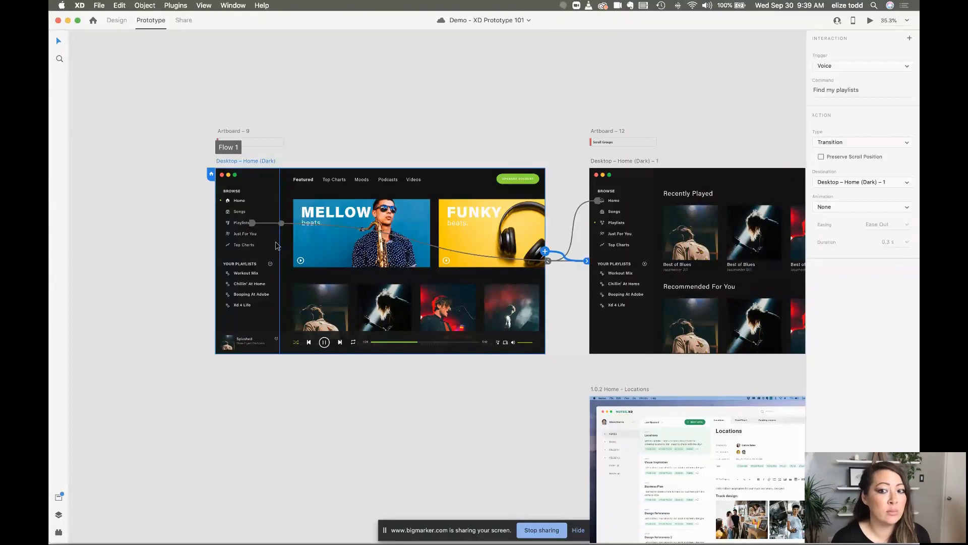
pyautogui.click(388, 119)
# Step: Preview the prototype from the Card - Start - Tap artboard in the Auto-Animate section, with the preview window over that artboard
pyautogui.scroll(-5, 388, 119)
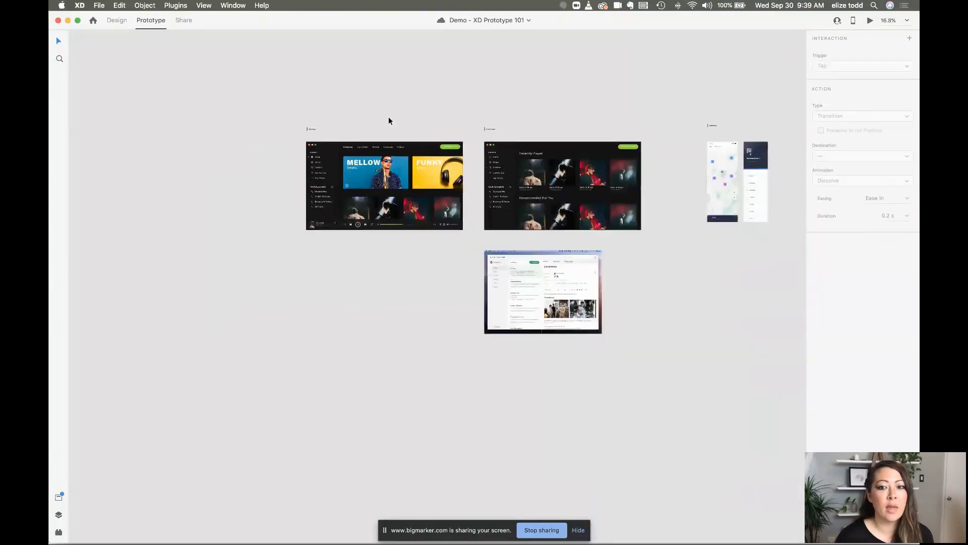
pyautogui.scroll(-5, 388, 120)
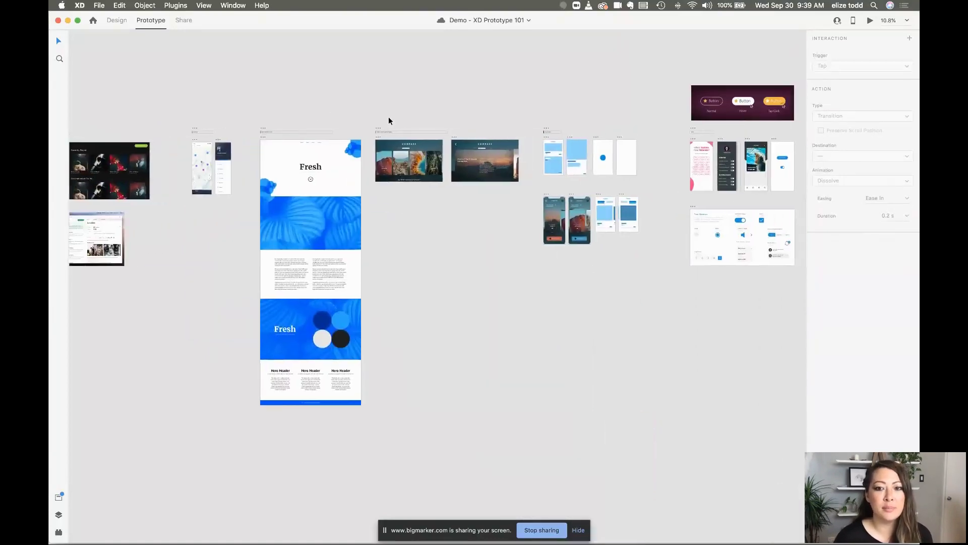
pyautogui.scroll(5, 468, 128)
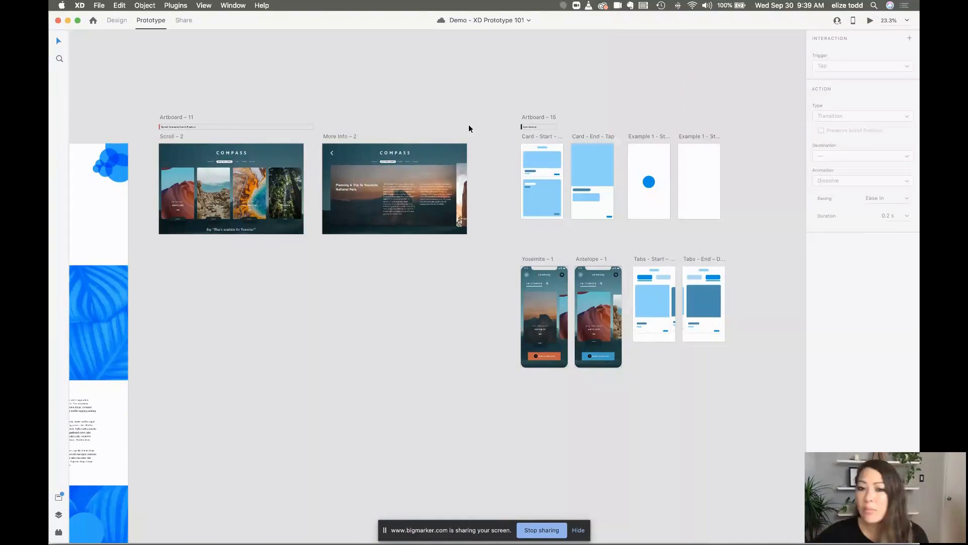
pyautogui.hscroll(5, 470, 126)
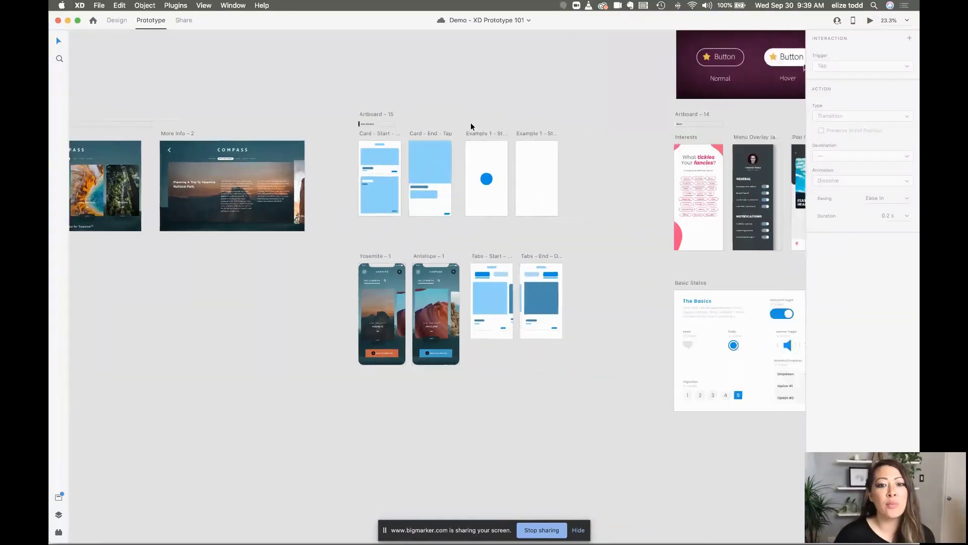
pyautogui.scroll(10, 354, 149)
pyautogui.scroll(-3, 353, 150)
pyautogui.hscroll(-3, 353, 149)
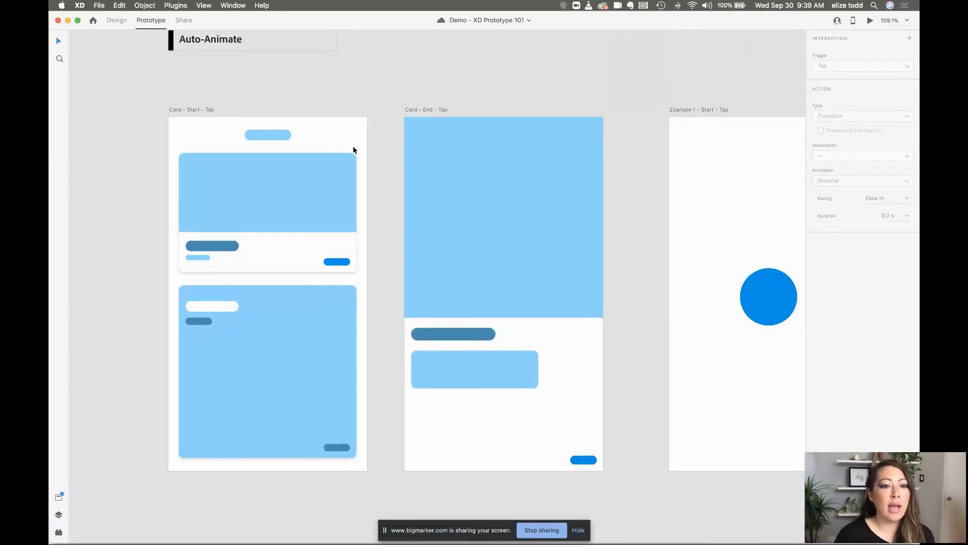
pyautogui.click(182, 109)
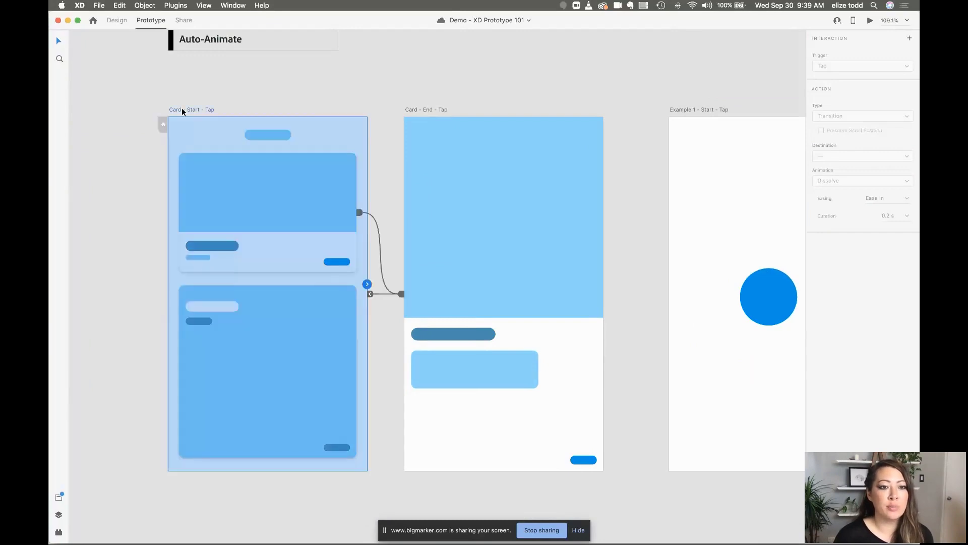
pyautogui.click(871, 21)
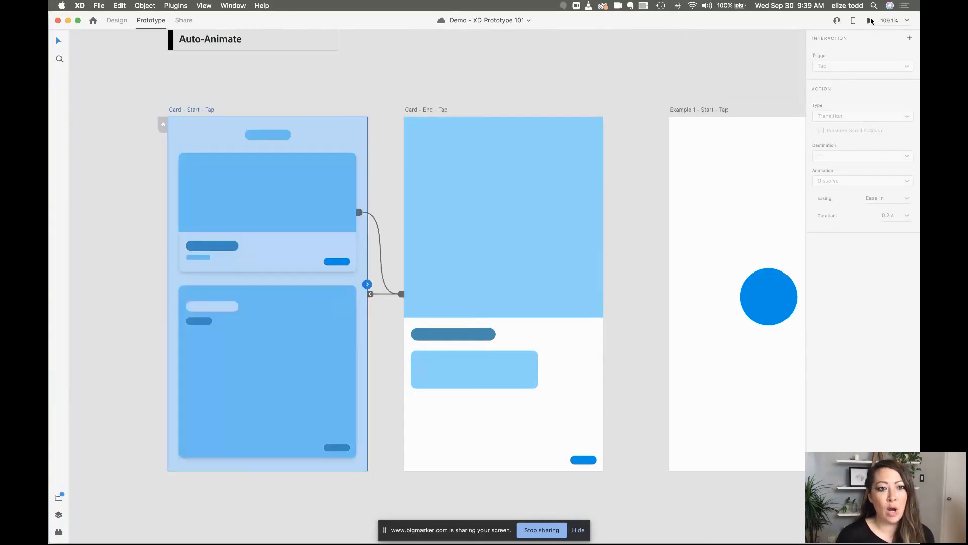
pyautogui.moveTo(124, 188); pyautogui.dragTo(236, 106)
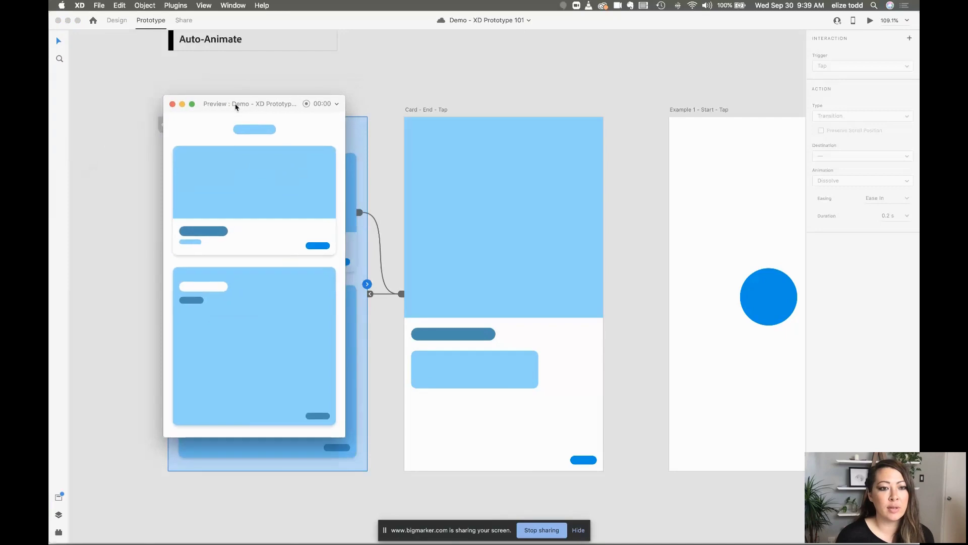
# Step: Test the card's expand and collapse animation repeatedly in the preview and close the preview
pyautogui.click(241, 192)
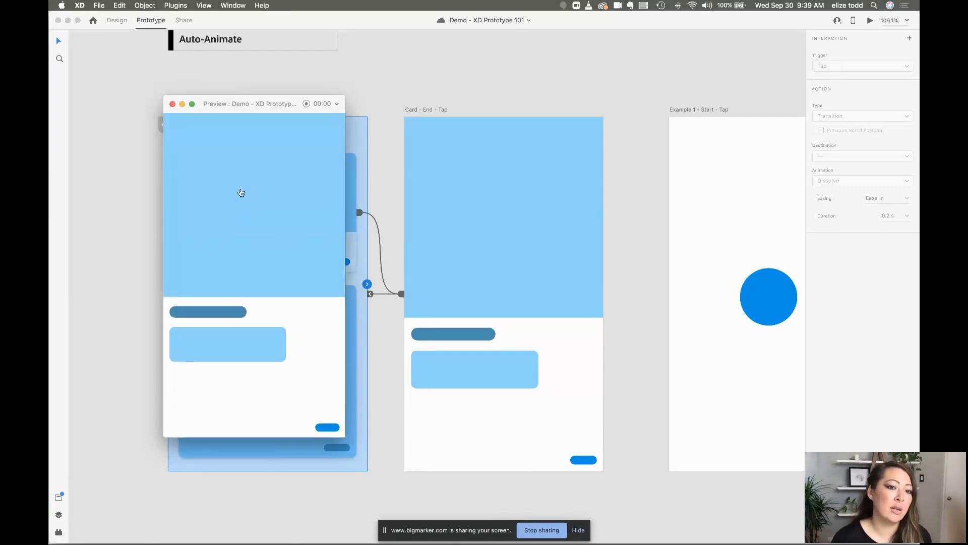
pyautogui.click(241, 192)
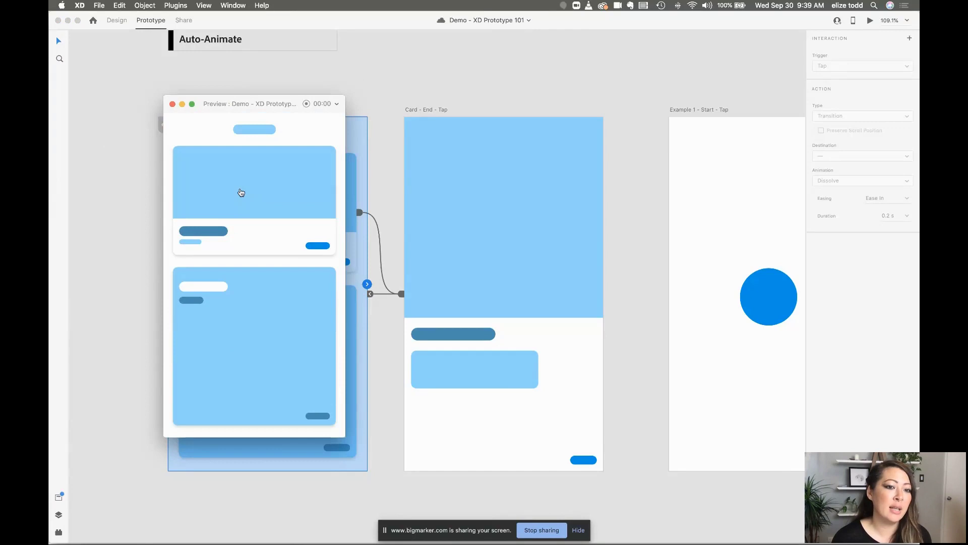
pyautogui.click(241, 192)
pyautogui.click(222, 181)
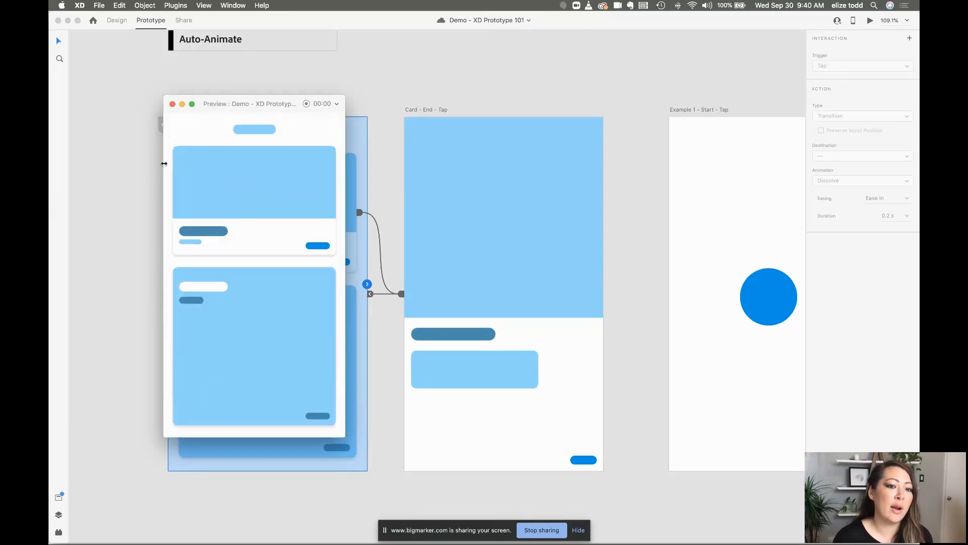
pyautogui.click(259, 182)
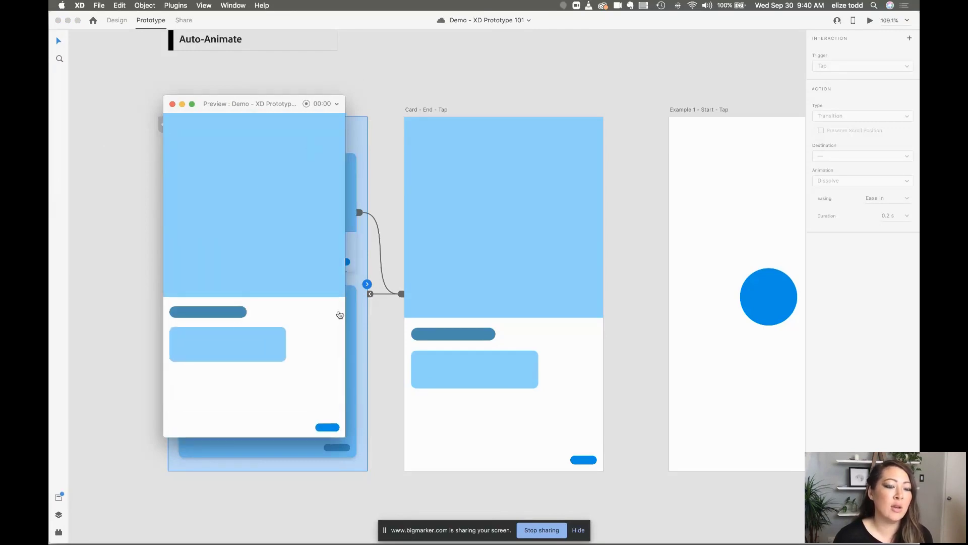
pyautogui.click(254, 220)
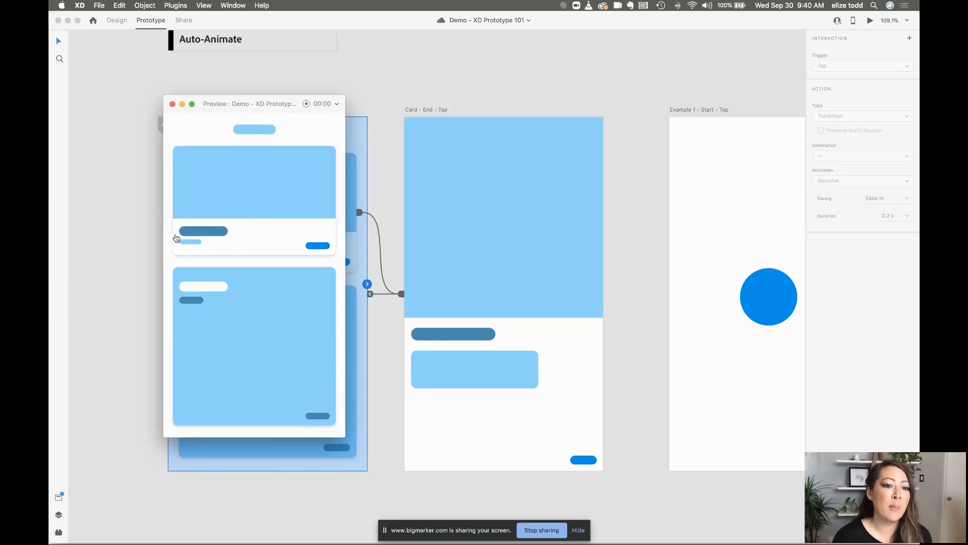
pyautogui.click(244, 203)
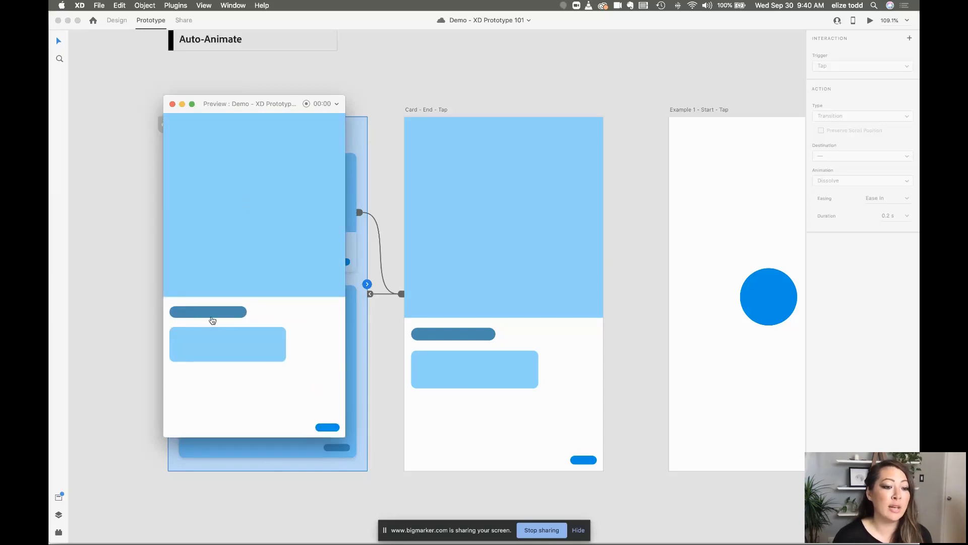
pyautogui.click(234, 214)
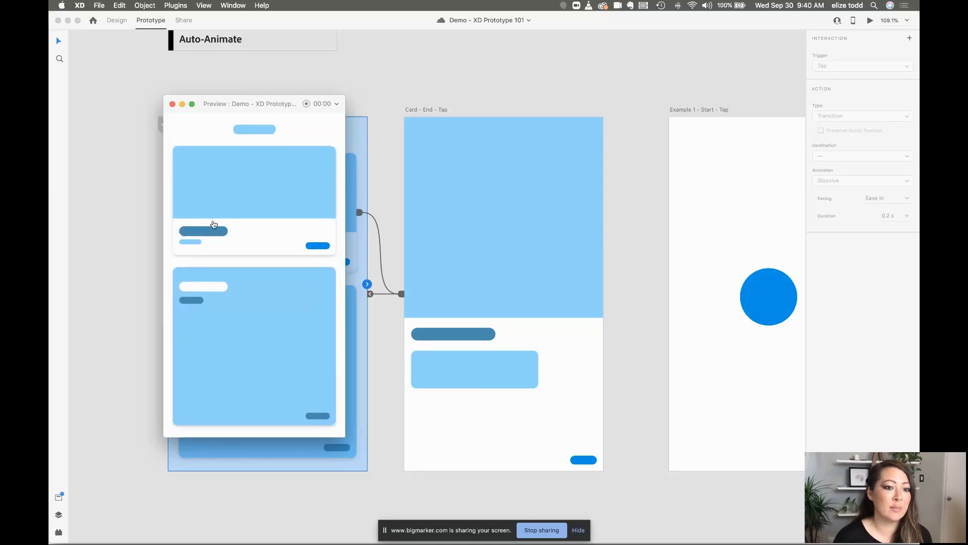
pyautogui.click(239, 190)
pyautogui.click(239, 189)
pyautogui.click(239, 190)
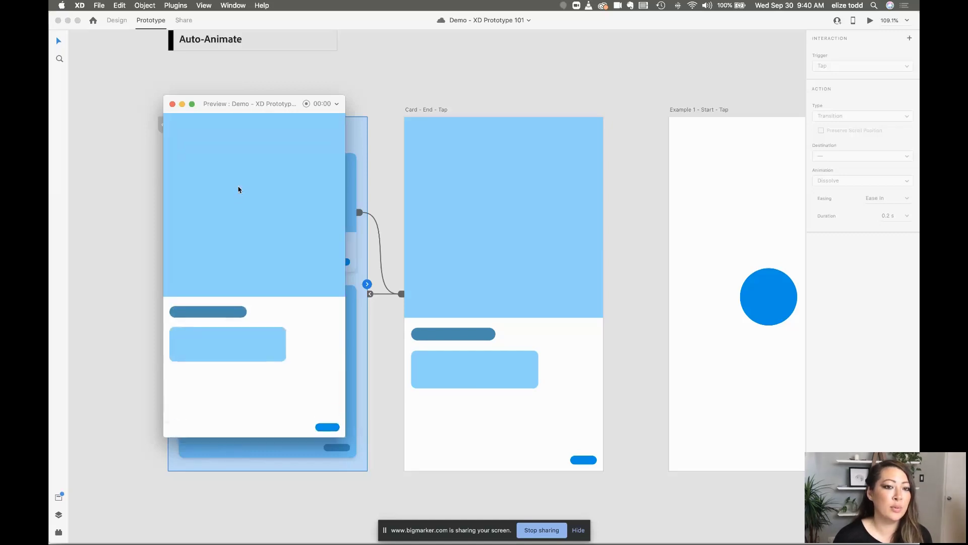
pyautogui.click(226, 187)
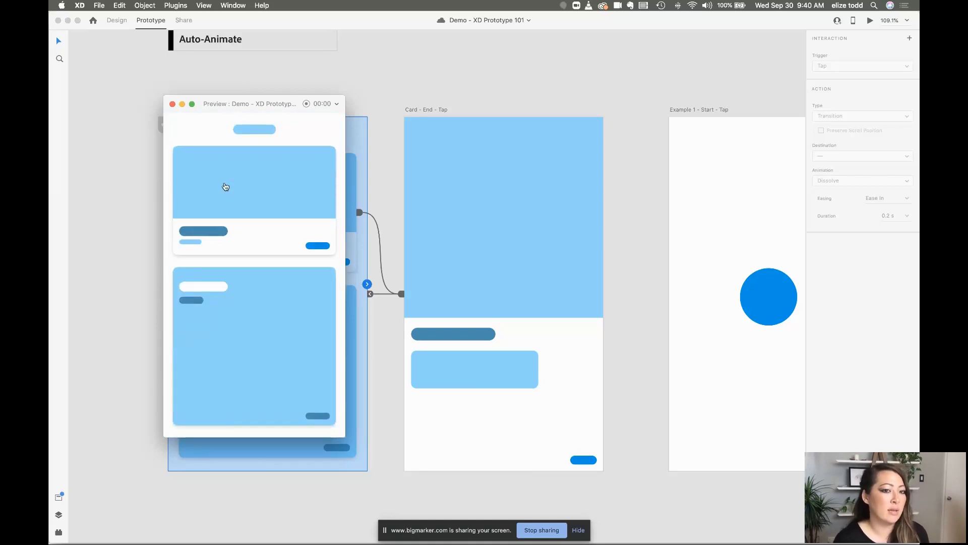
pyautogui.click(172, 103)
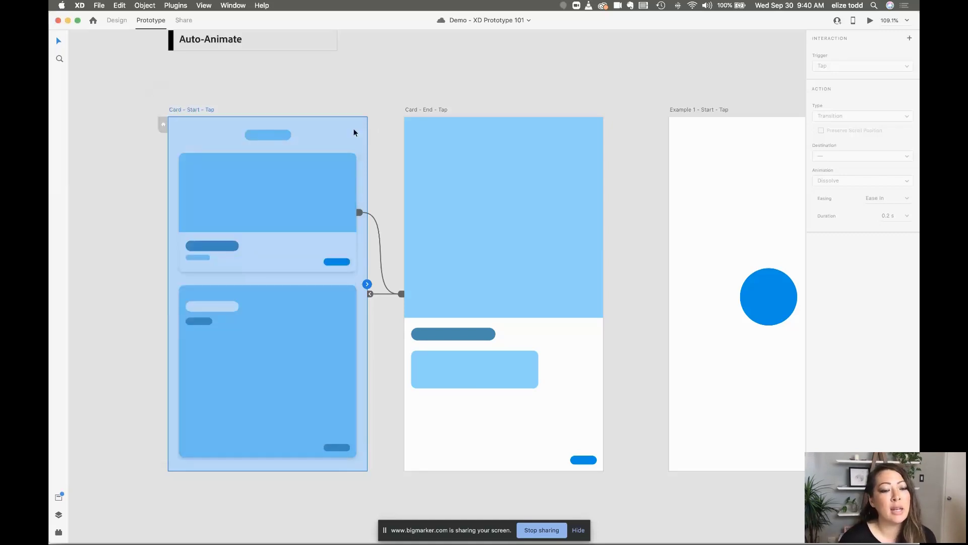
# Step: Deselect the card artboard and show the document's list of artboards and layers
pyautogui.click(232, 79)
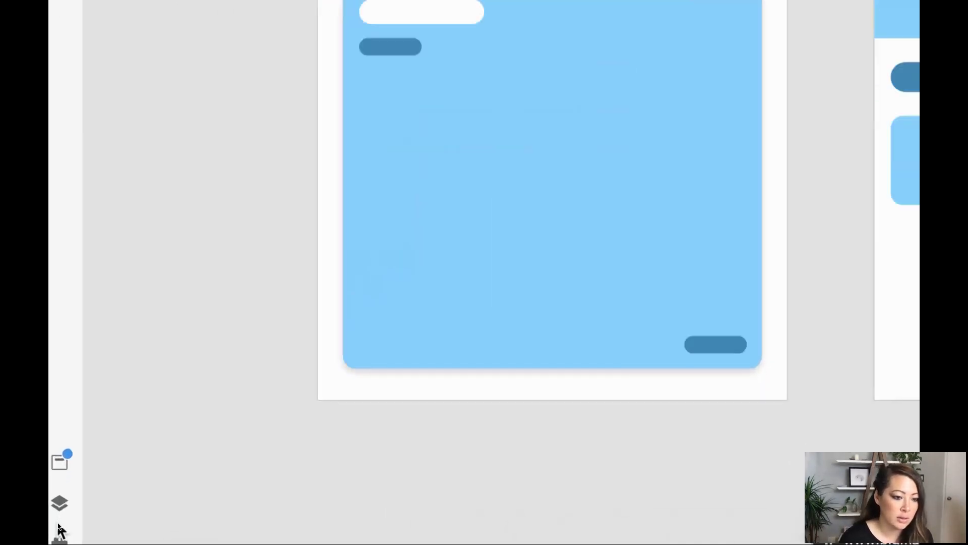
pyautogui.click(59, 502)
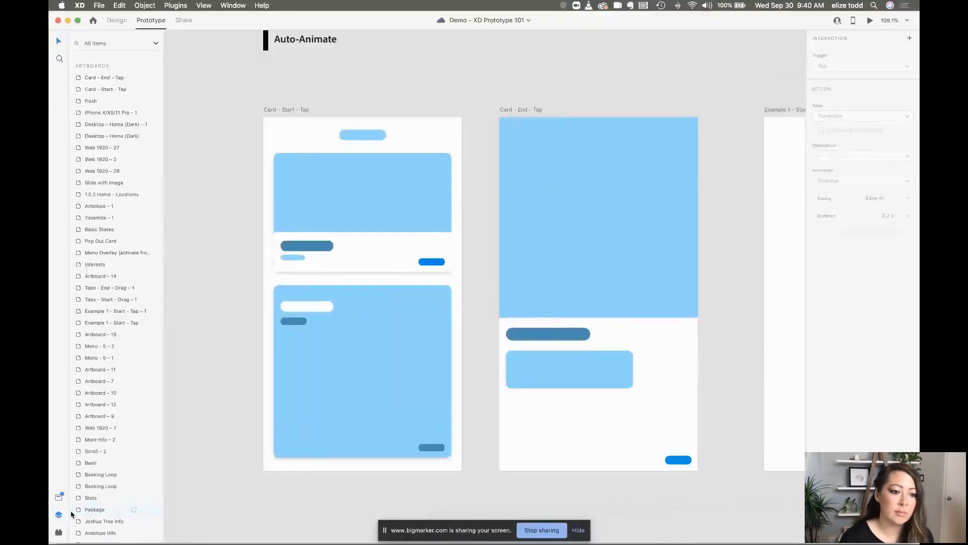
# Step: Compare the large image rectangle's layer inside the card group on the Card - Start - Tap and Card - End - Tap artboards
pyautogui.click(336, 216)
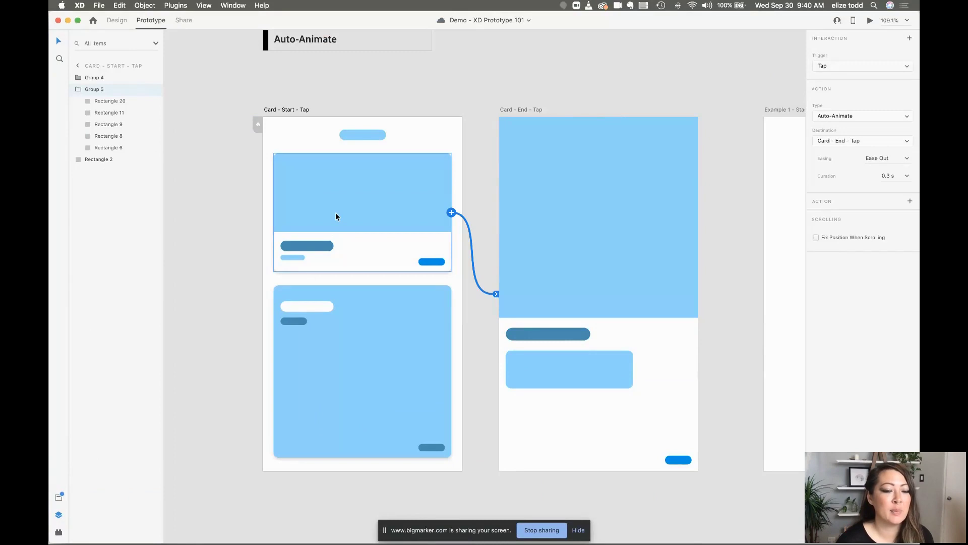
pyautogui.doubleClick(336, 214)
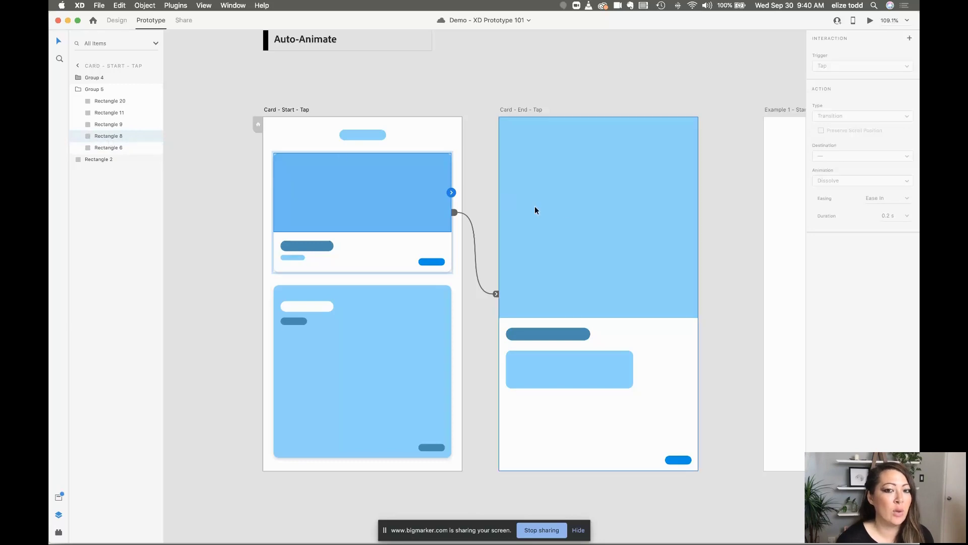
pyautogui.click(570, 208)
pyautogui.click(571, 208)
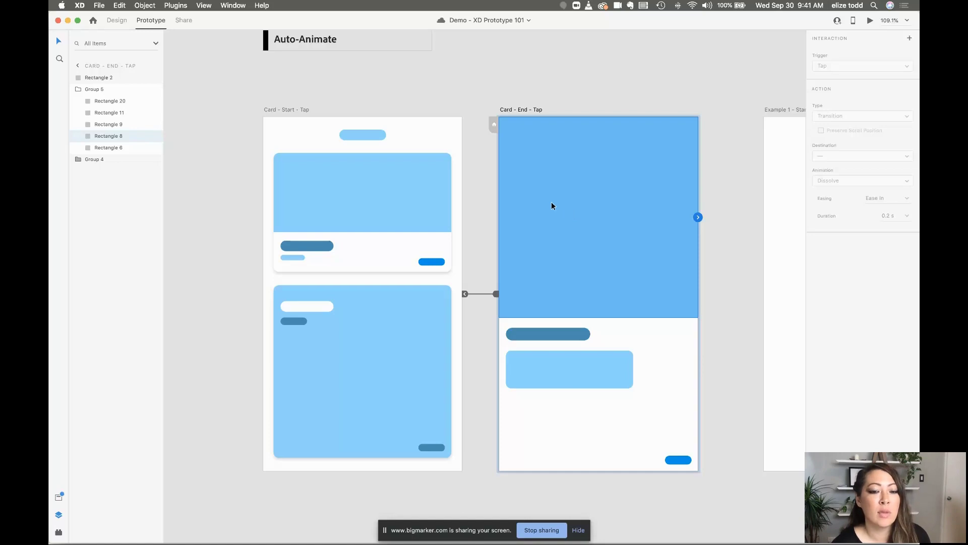
pyautogui.click(489, 177)
pyautogui.click(419, 190)
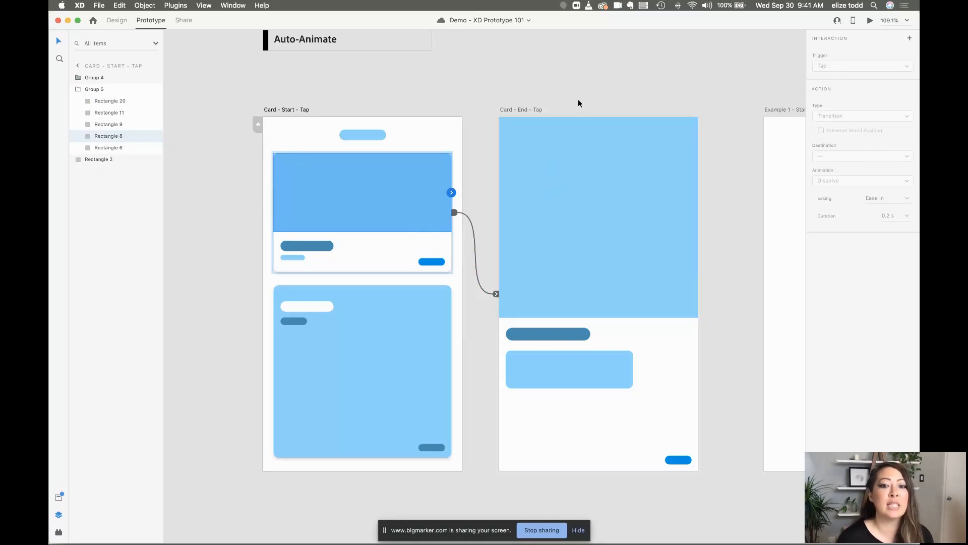
pyautogui.click(566, 170)
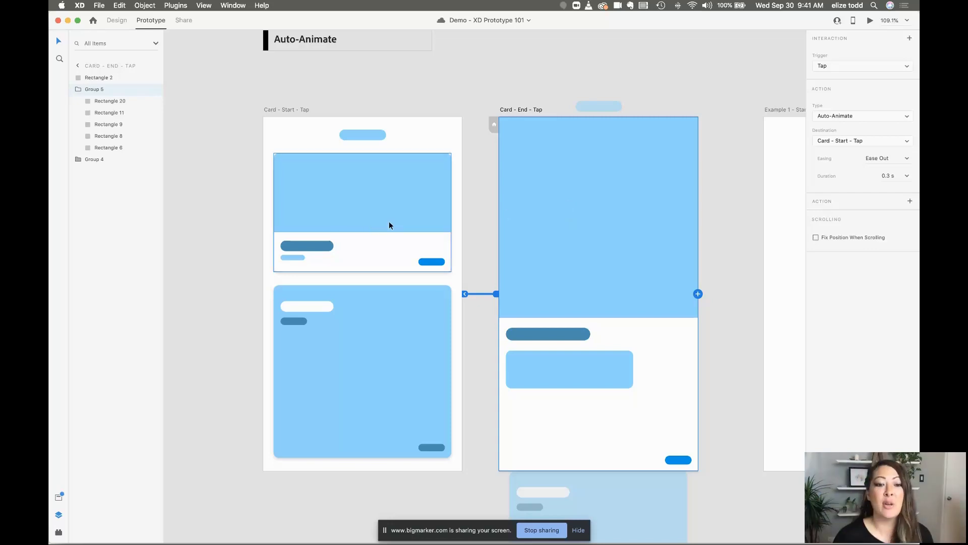
# Step: Compare the dark title bar's layer on both card artboards and clear the selection
pyautogui.click(312, 249)
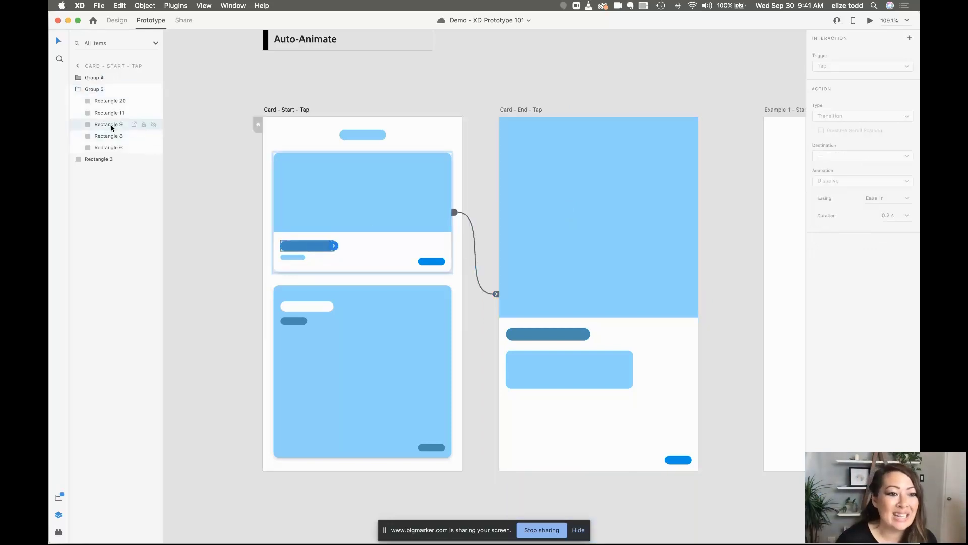
pyautogui.doubleClick(540, 329)
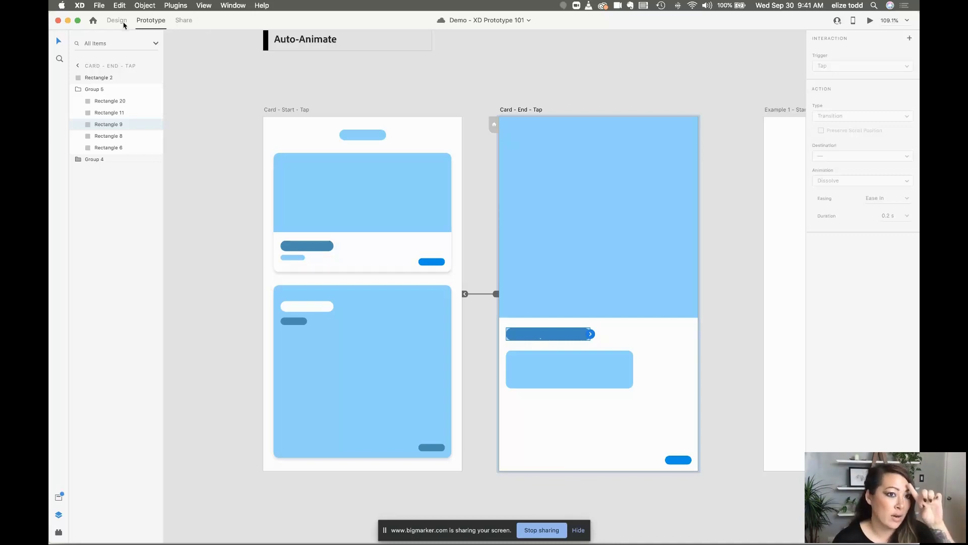
pyautogui.click(379, 81)
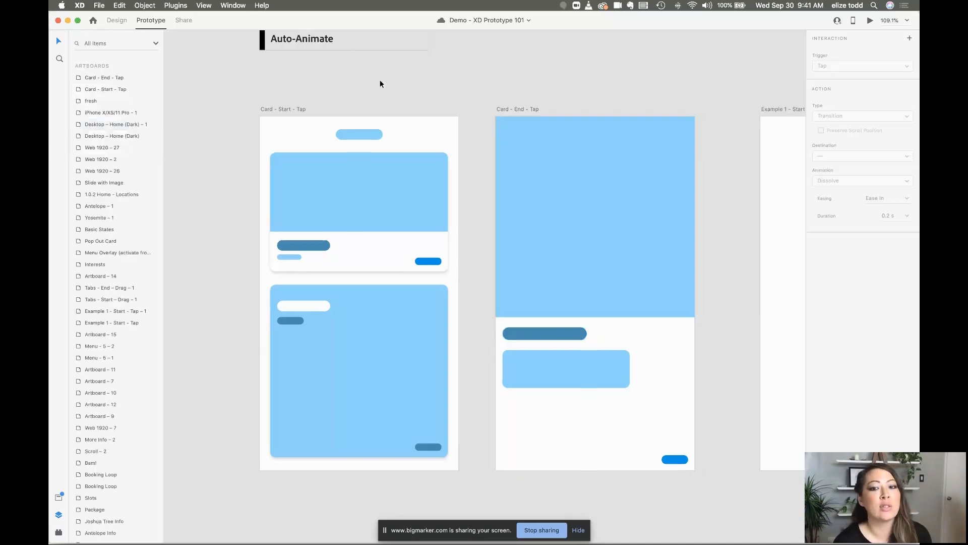
# Step: Select the blue circle on the Example 1 - Start - Tap artboard and switch to Design mode
pyautogui.scroll(-5, 380, 81)
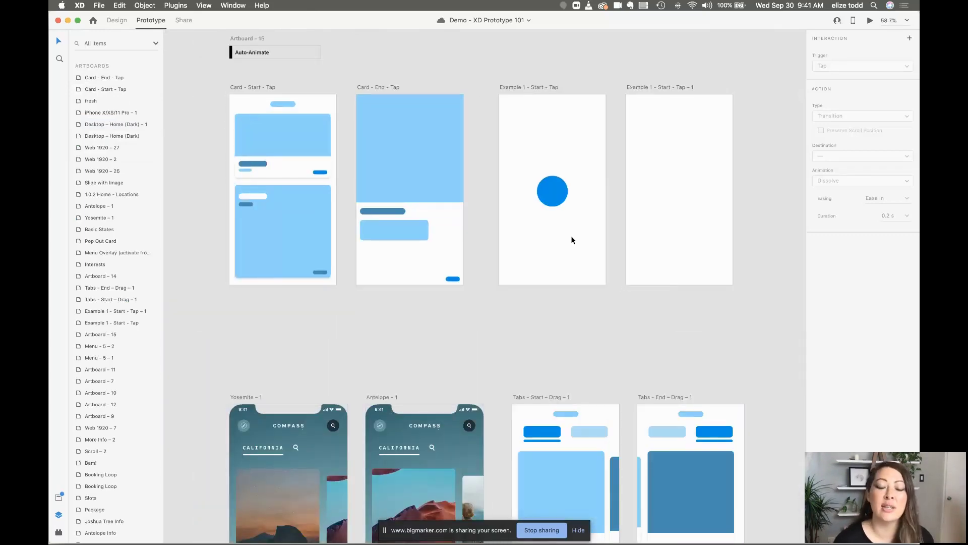
pyautogui.scroll(5, 571, 235)
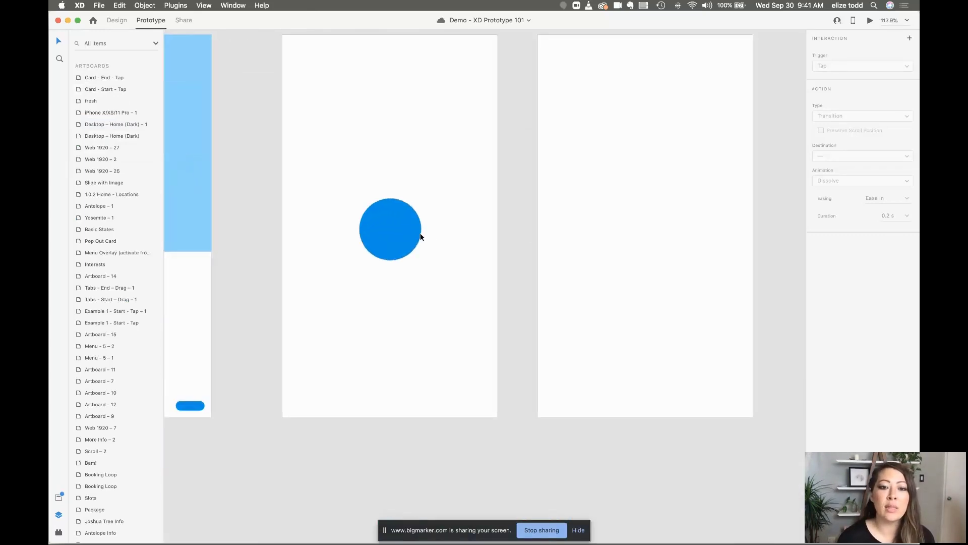
pyautogui.click(406, 230)
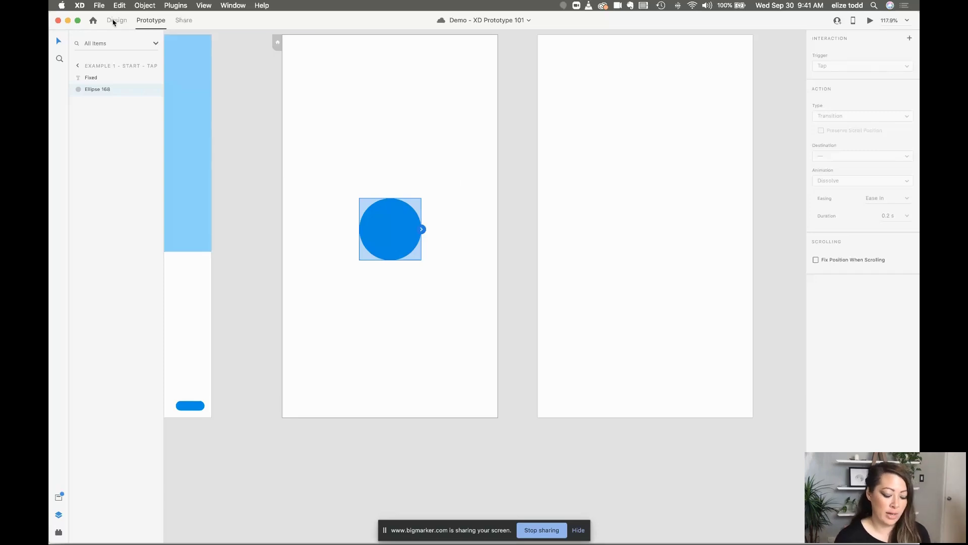
pyautogui.press('alt+super+equal')
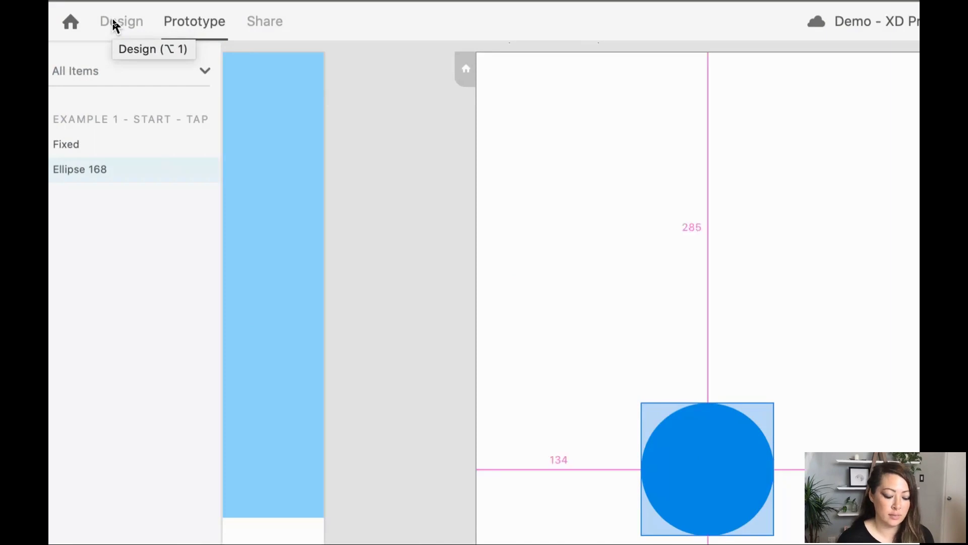
pyautogui.press('alt+super+minus')
pyautogui.click(113, 22)
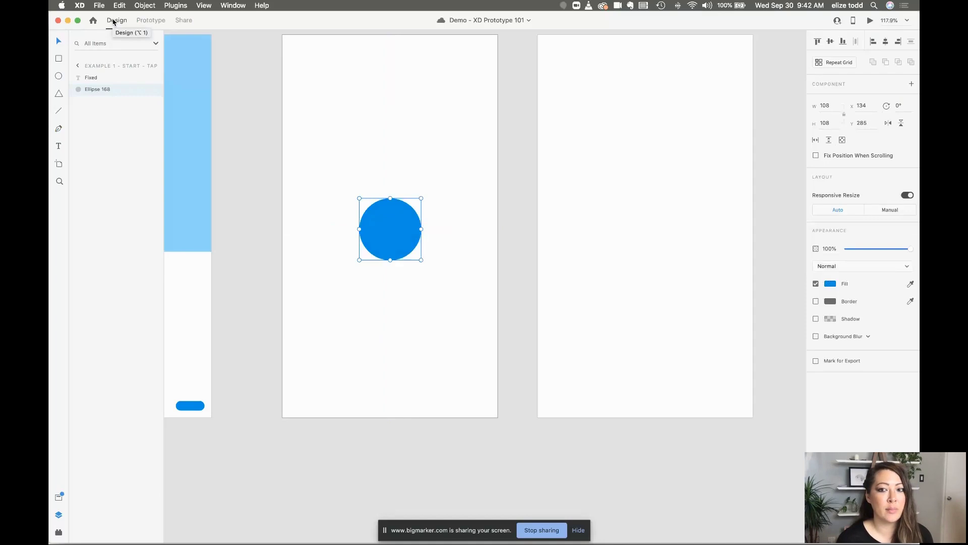
# Step: Copy the blue circle from Example 1 - Start - Tap, paste it onto Example 1 - Start - Tap – 1, and check its layer name
pyautogui.click(435, 116)
pyautogui.scroll(-3, 435, 116)
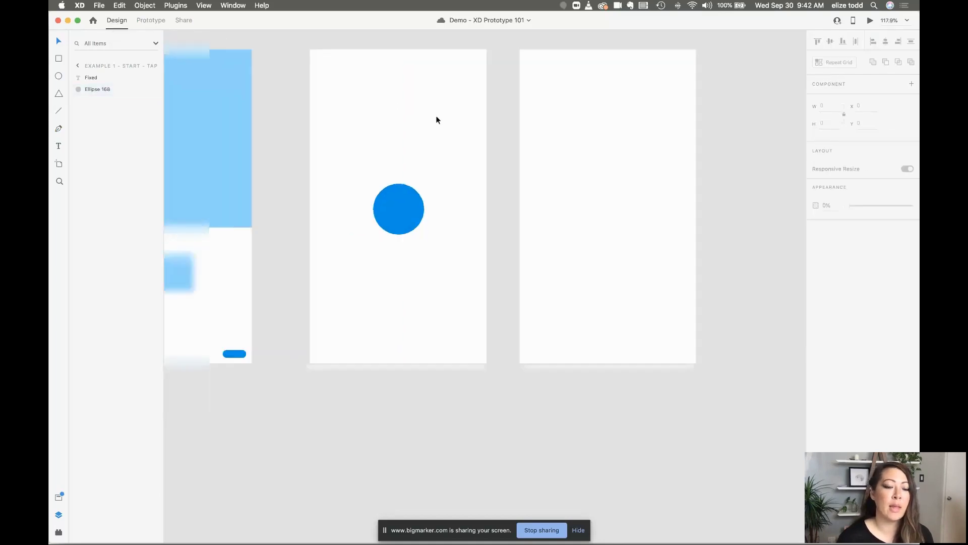
pyautogui.click(413, 204)
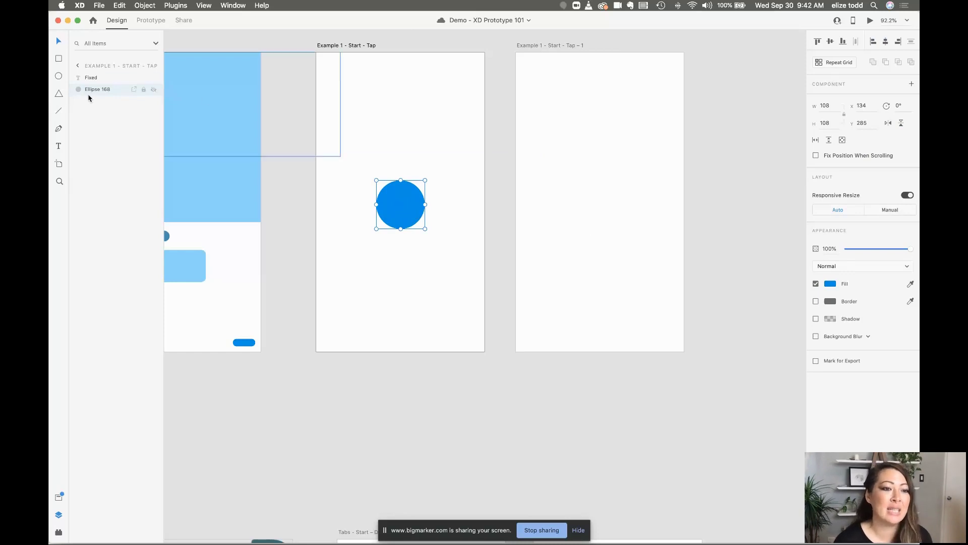
pyautogui.press('alt+super+equal')
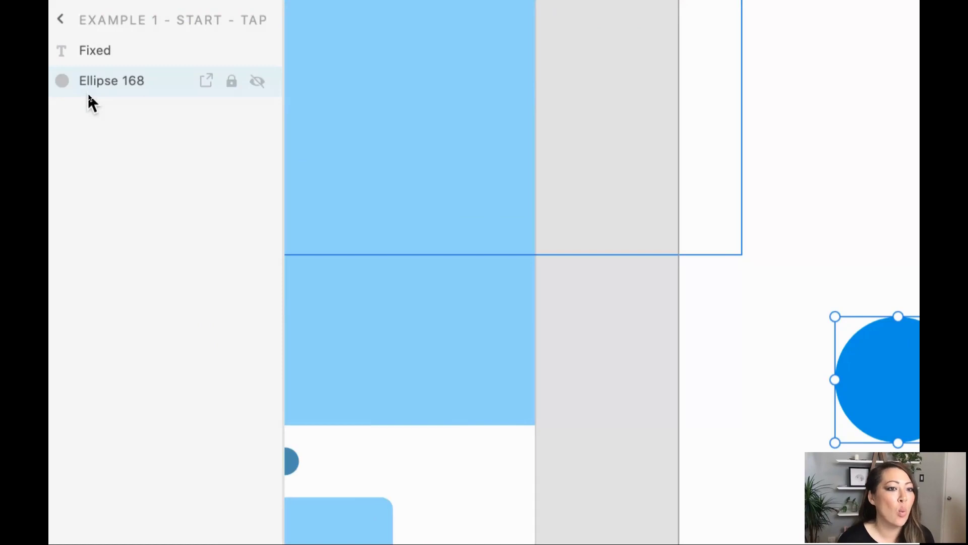
pyautogui.press('alt+super+minus')
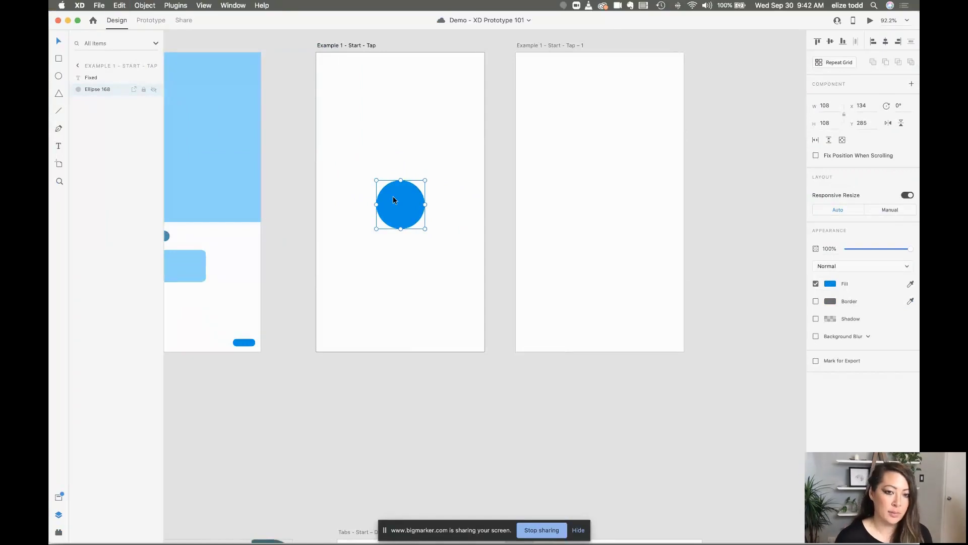
pyautogui.click(572, 112)
pyautogui.press('super+v')
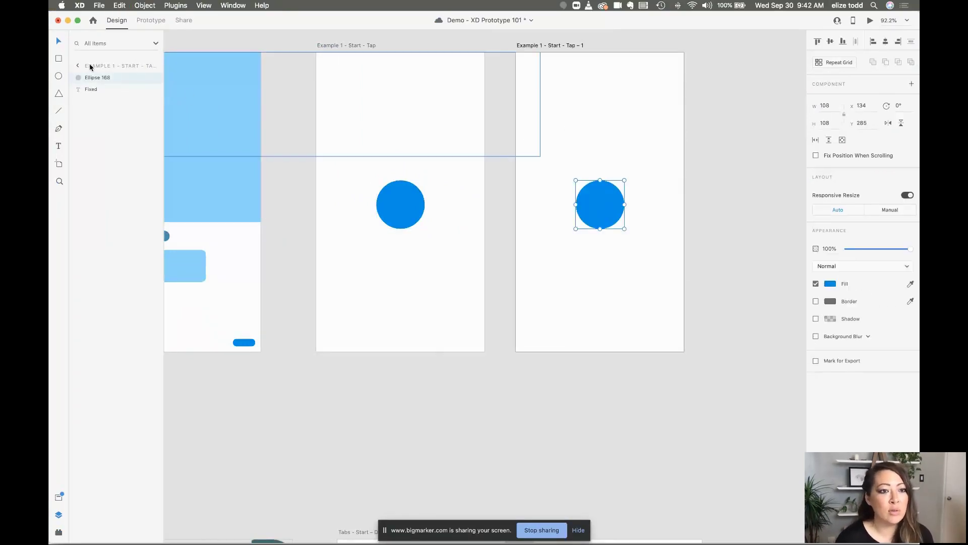
pyautogui.press('alt')
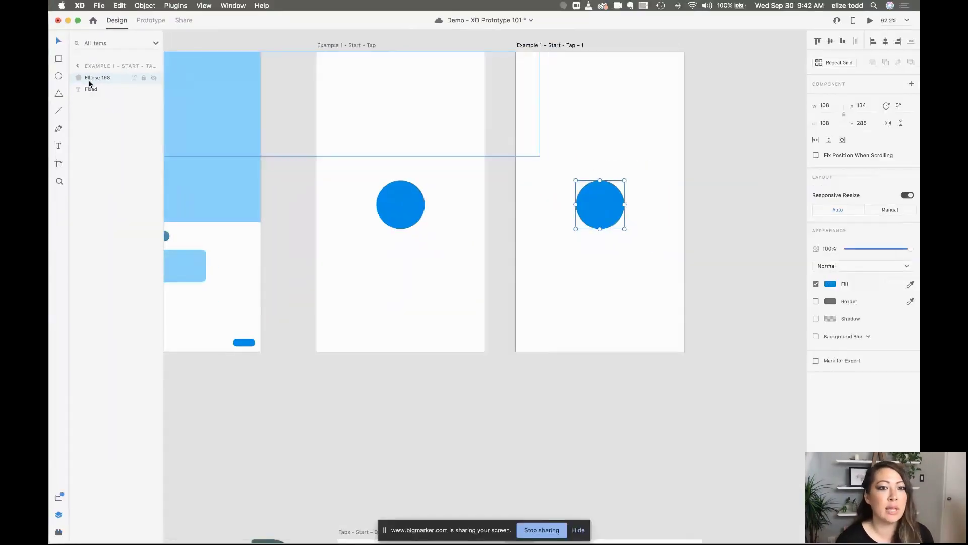
pyautogui.click(561, 223)
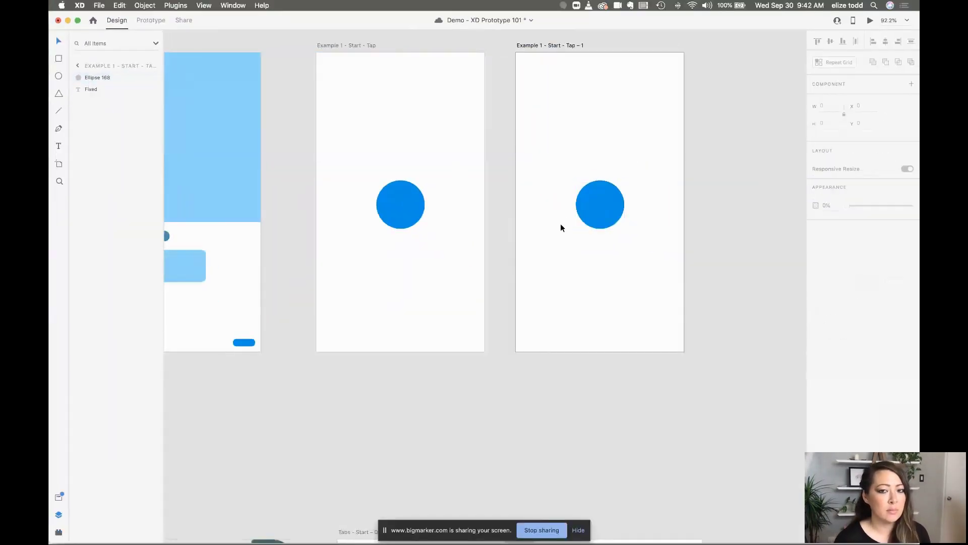
# Step: Enlarge the pasted circle to about 894 × 894, centre it so it covers the whole Example 1 - Start - Tap – 1 artboard, and deselect it
pyautogui.hscroll(3, 561, 223)
pyautogui.click(534, 198)
pyautogui.scroll(-2, 534, 196)
pyautogui.scroll(-3, 534, 196)
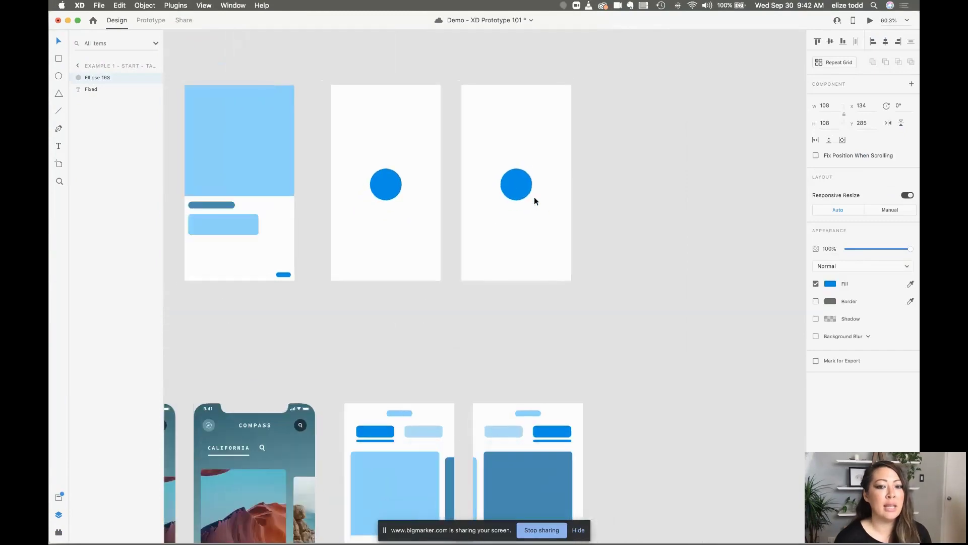
pyautogui.moveTo(533, 200); pyautogui.dragTo(667, 370)
pyautogui.moveTo(608, 293); pyautogui.dragTo(529, 202)
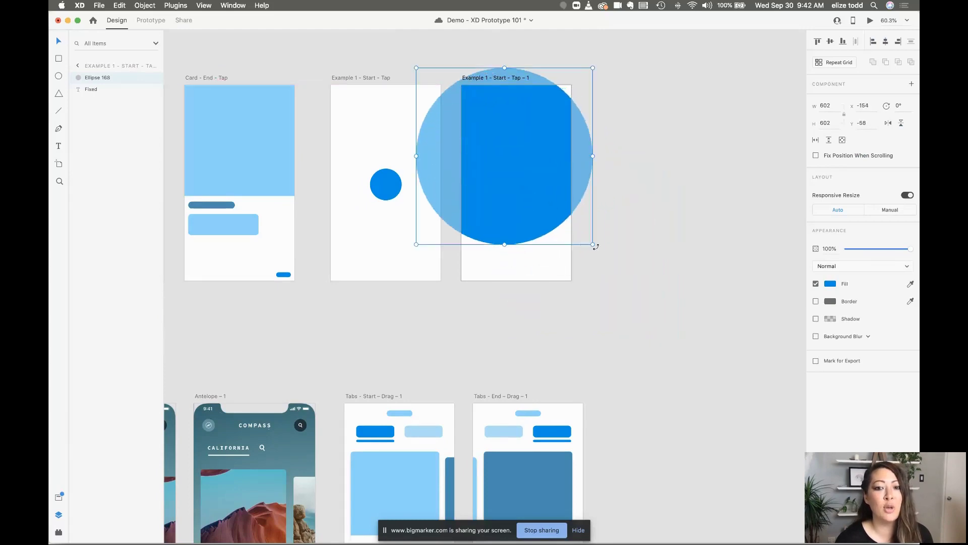
pyautogui.moveTo(595, 246); pyautogui.dragTo(678, 333)
pyautogui.moveTo(547, 235); pyautogui.dragTo(515, 216)
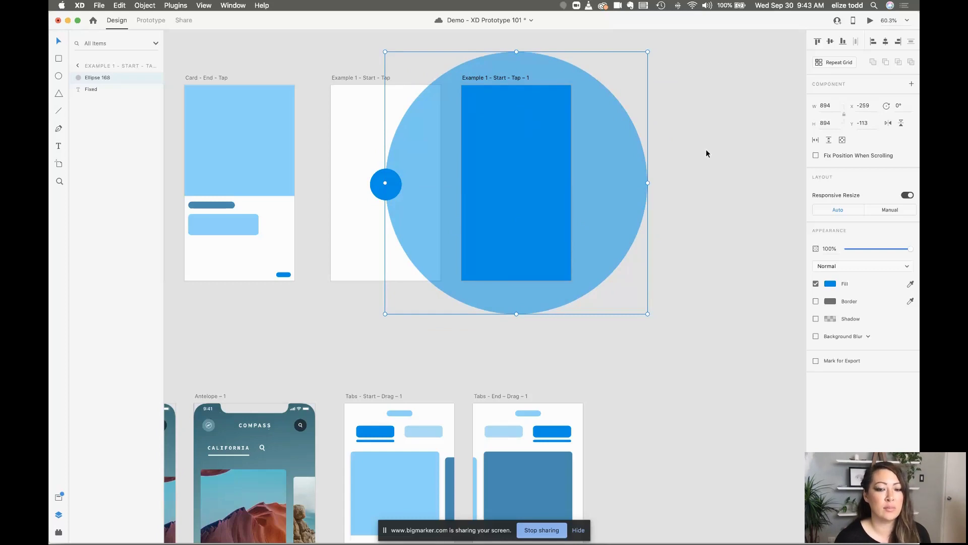
pyautogui.press('Delete')
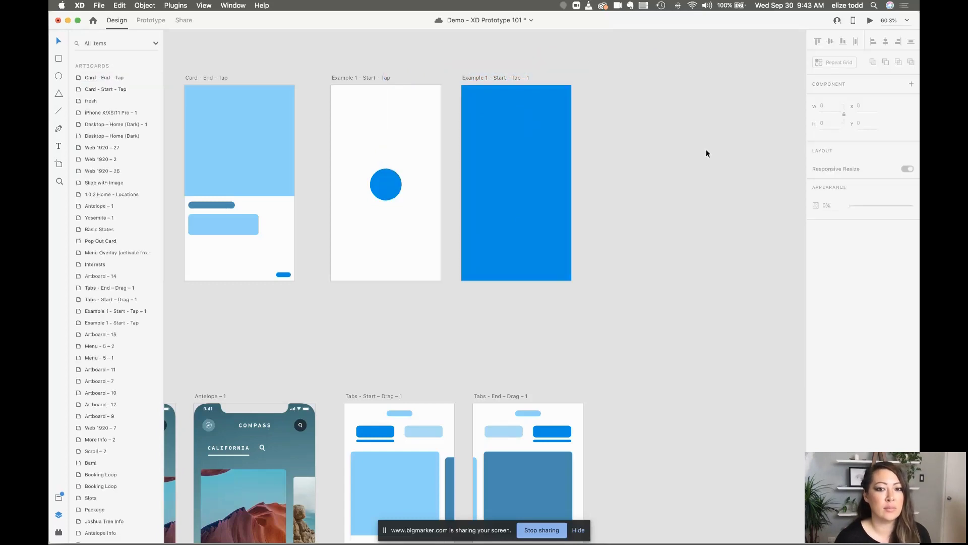
# Step: Select the small circle on Example 1 - Start - Tap, save the document, and switch to Prototype mode
pyautogui.click(386, 183)
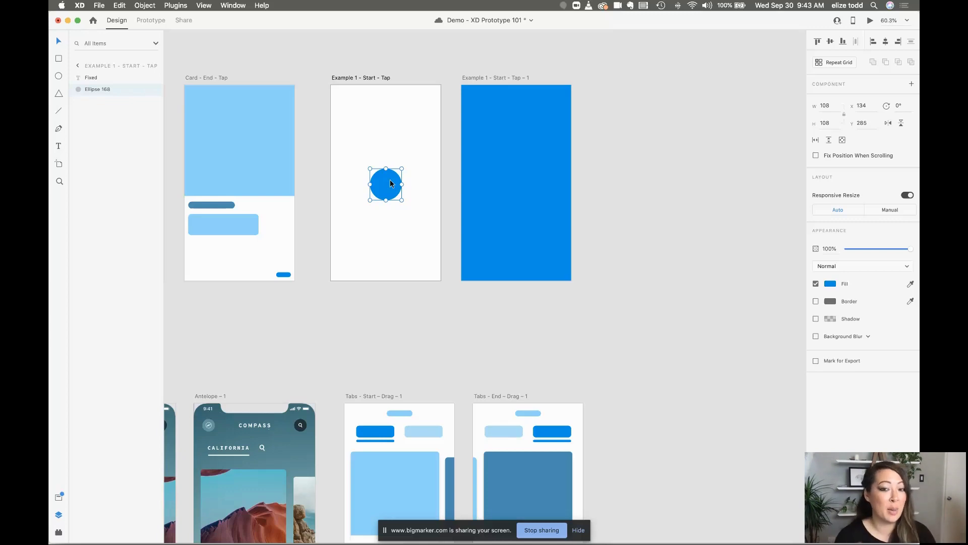
pyautogui.press('super+s')
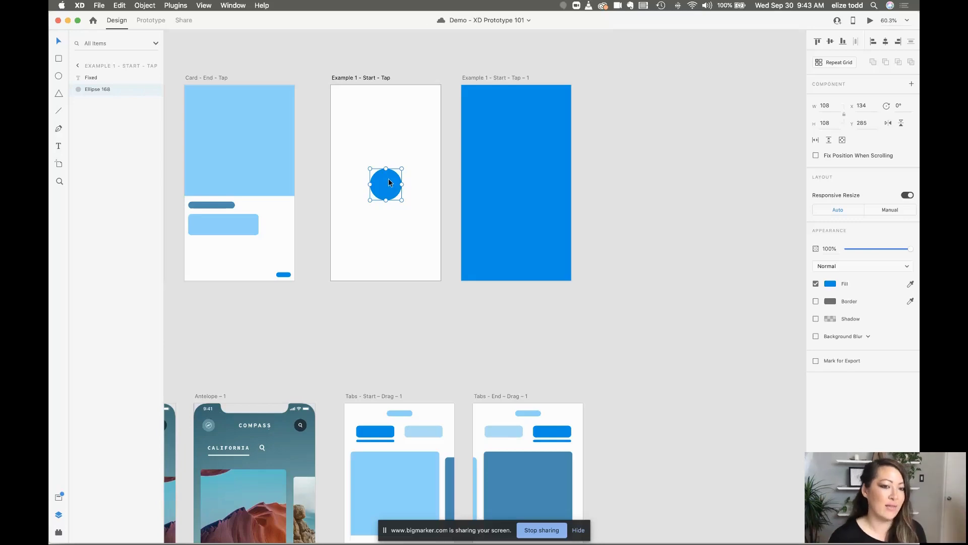
pyautogui.press('alt')
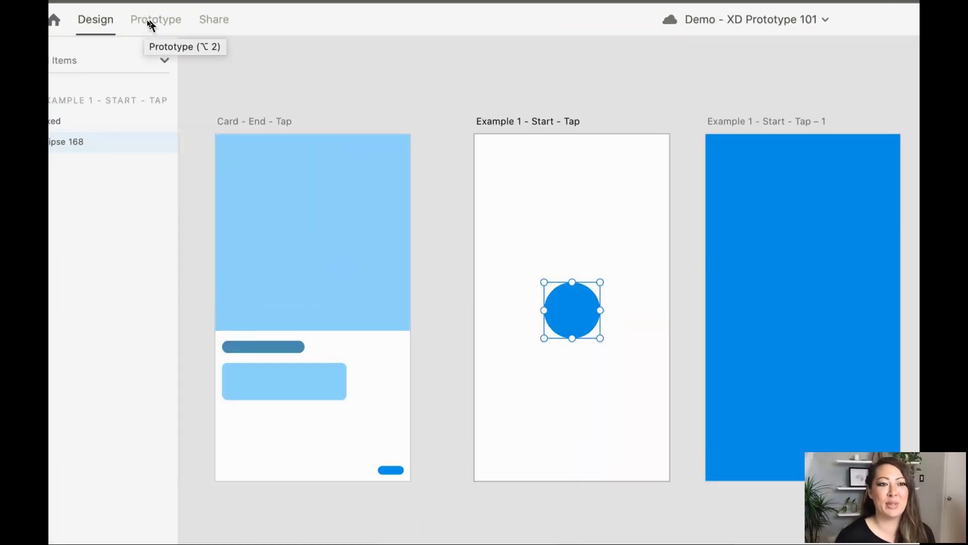
pyautogui.click(151, 23)
pyautogui.press('alt')
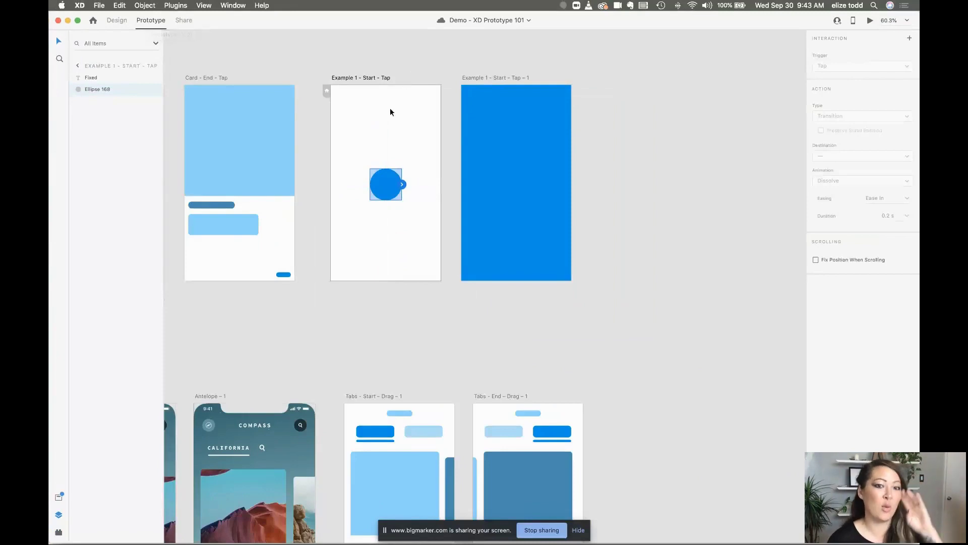
# Step: Wire the small blue circle on Example 1 - Start - Tap to the Example 1 - Start - Tap – 1 artboard
pyautogui.click(408, 144)
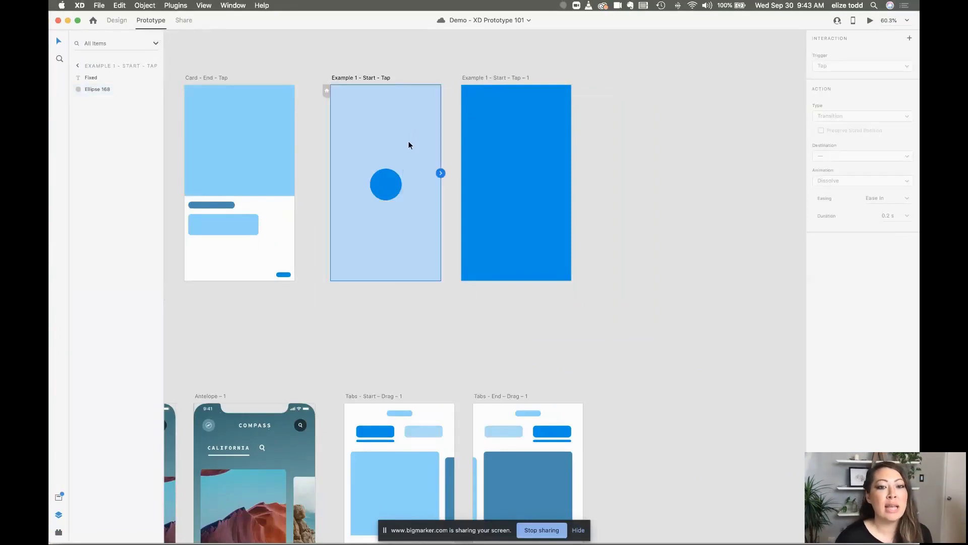
pyautogui.click(387, 186)
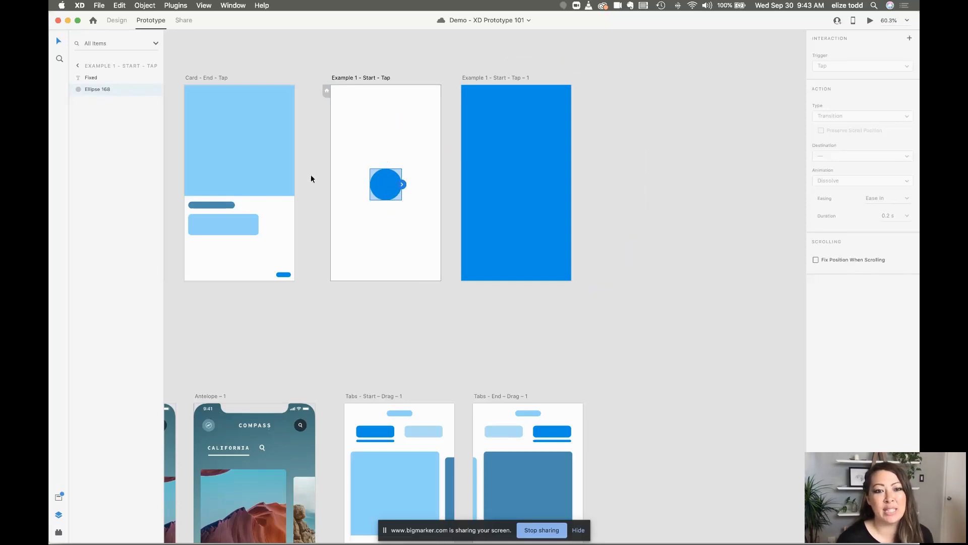
pyautogui.scroll(6, 369, 195)
pyautogui.moveTo(448, 167); pyautogui.dragTo(642, 180)
pyautogui.scroll(-5, 432, 185)
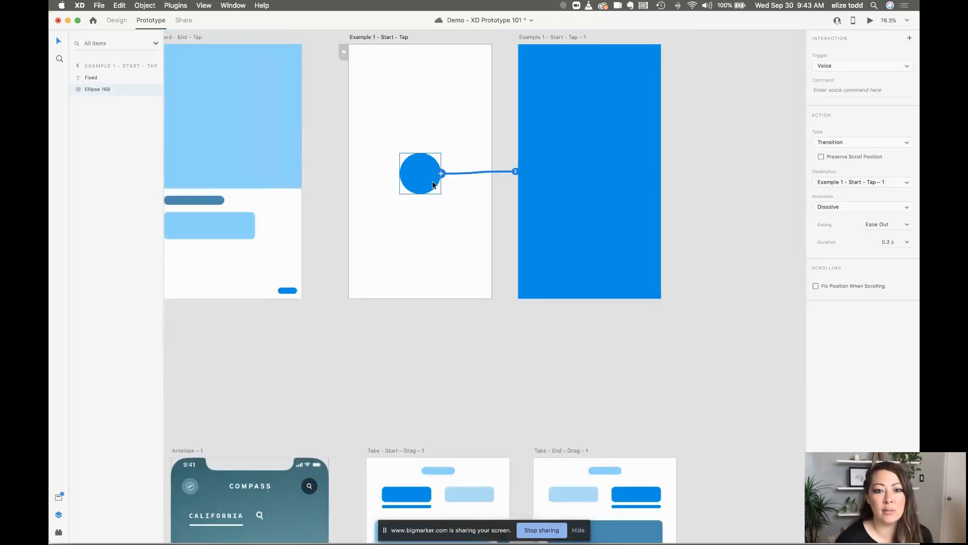
pyautogui.scroll(3, 432, 185)
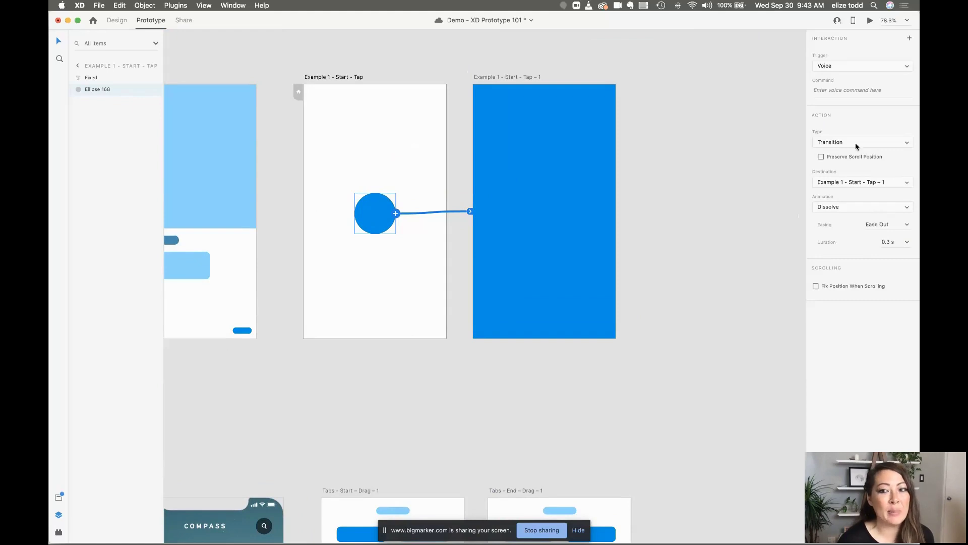
# Step: Set the trigger of the circle's new interaction to Tap
pyautogui.click(851, 65)
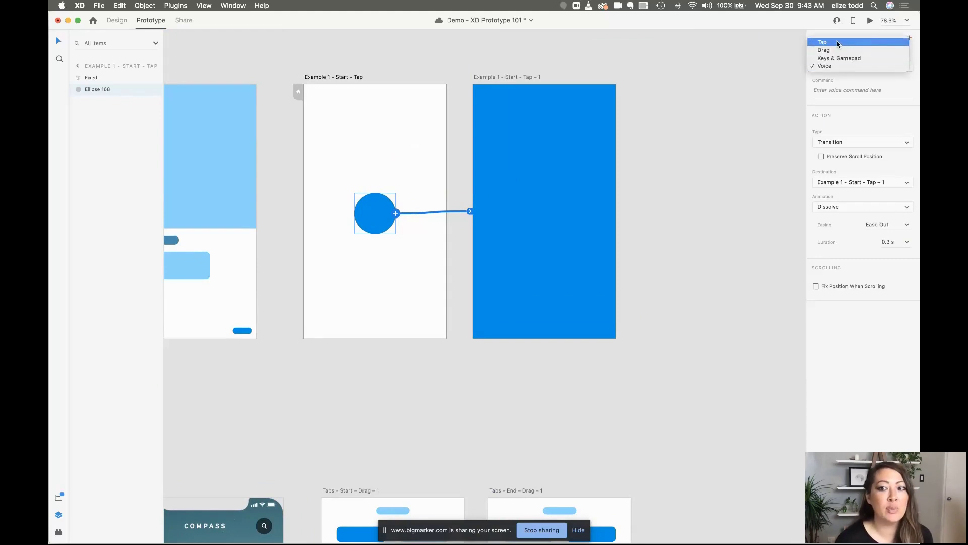
pyautogui.click(839, 43)
pyautogui.click(837, 65)
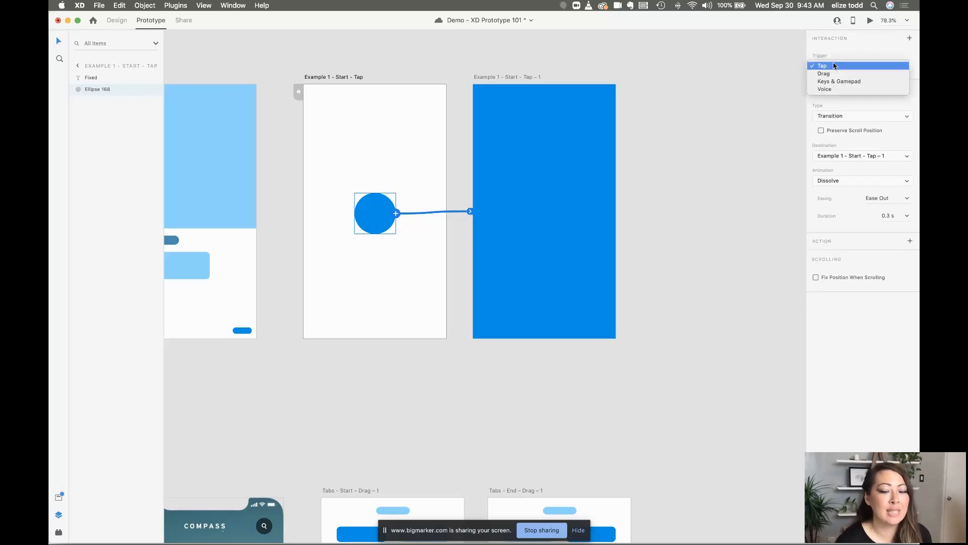
pyautogui.click(834, 66)
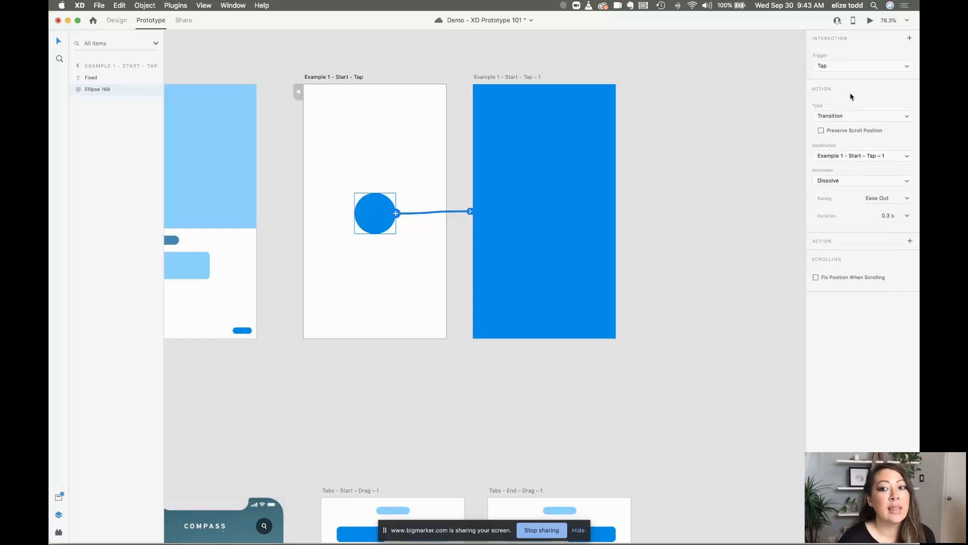
# Step: Set the small circle's action type to Auto-Animate
pyautogui.click(849, 117)
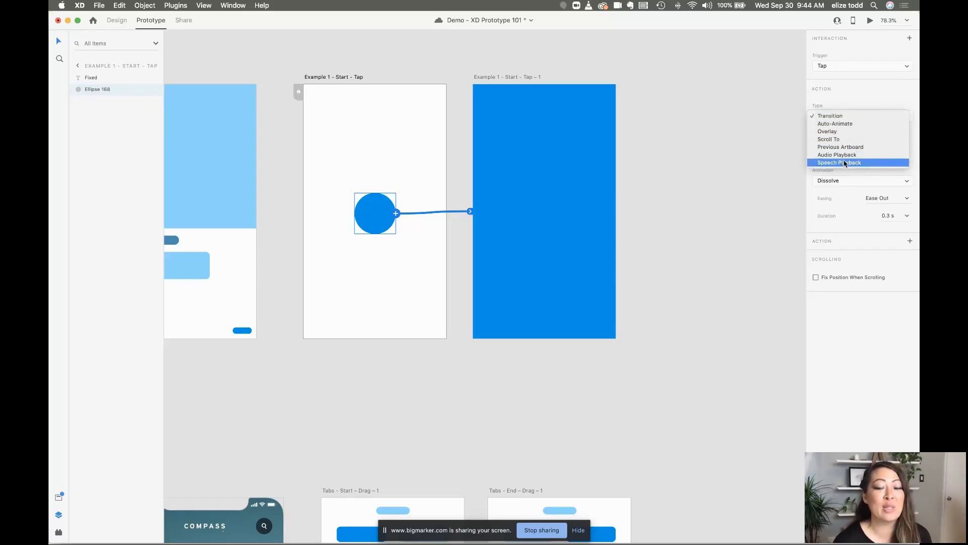
pyautogui.click(844, 126)
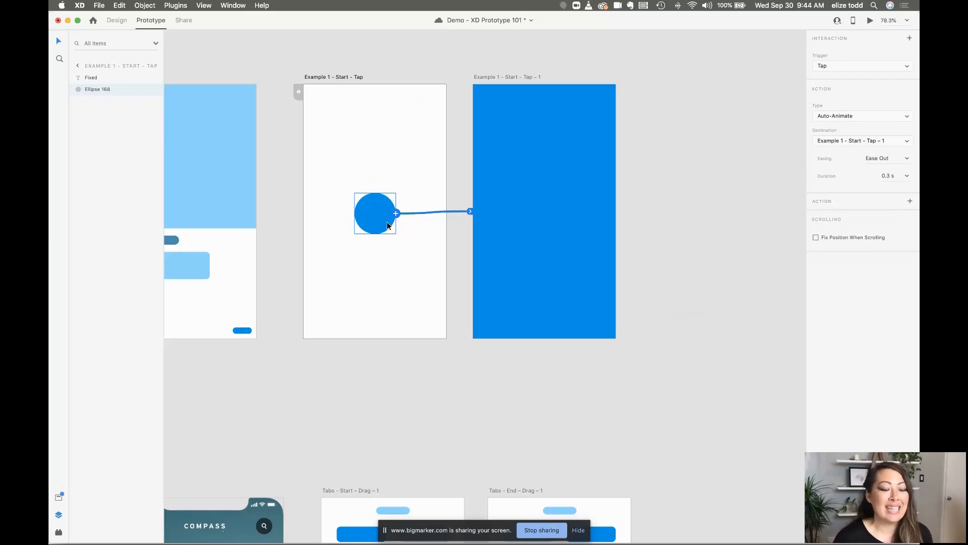
# Step: Wire the large circle on Example 1 - Start - Tap – 1 back to the Example 1 - Start - Tap artboard and save the document
pyautogui.click(587, 190)
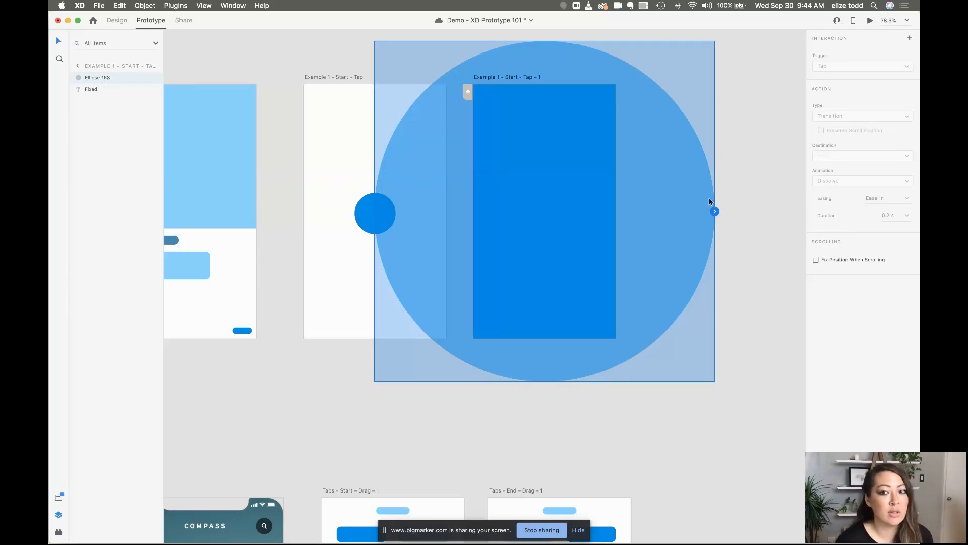
pyautogui.moveTo(715, 212); pyautogui.dragTo(323, 247)
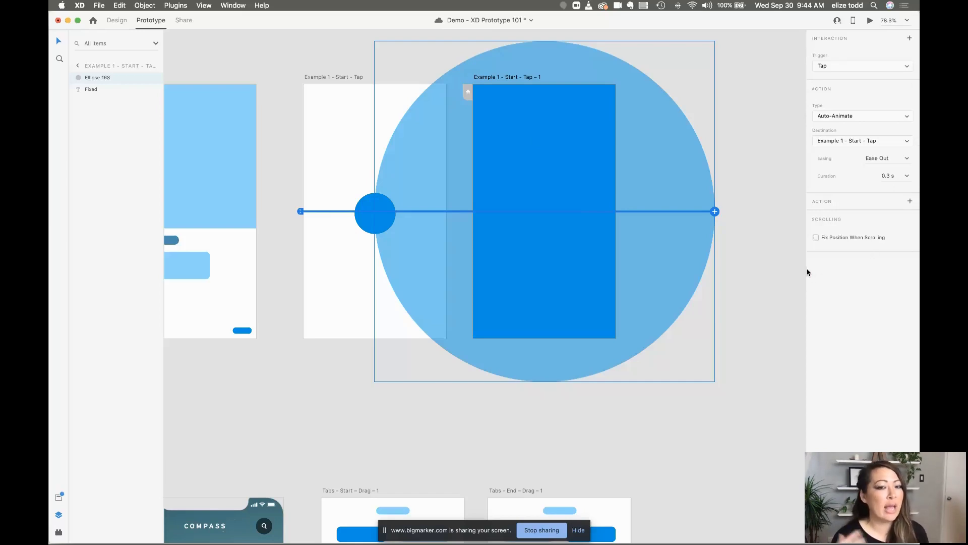
pyautogui.press('super+s')
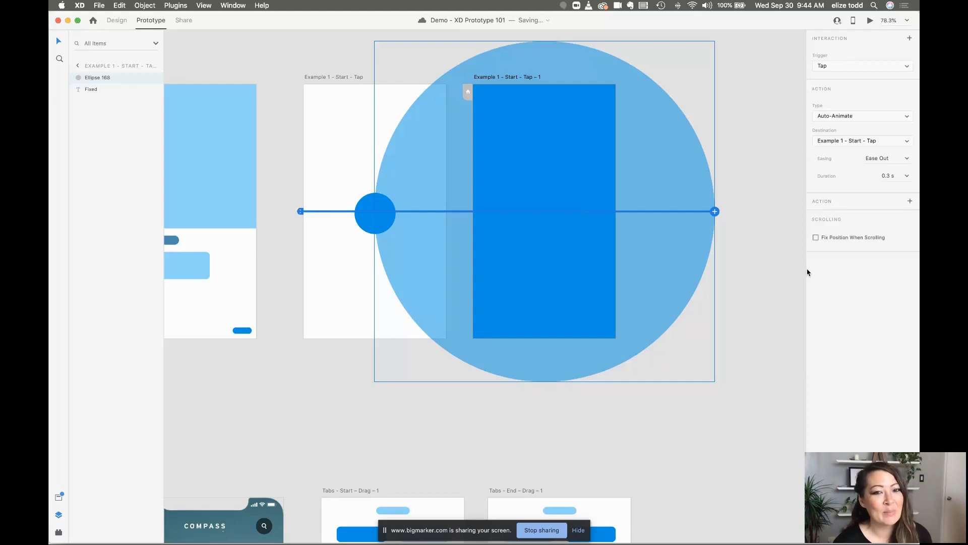
# Step: Preview the prototype from Example 1 - Start - Tap, tap the circle repeatedly to play the animation both ways, and close the preview
pyautogui.click(332, 65)
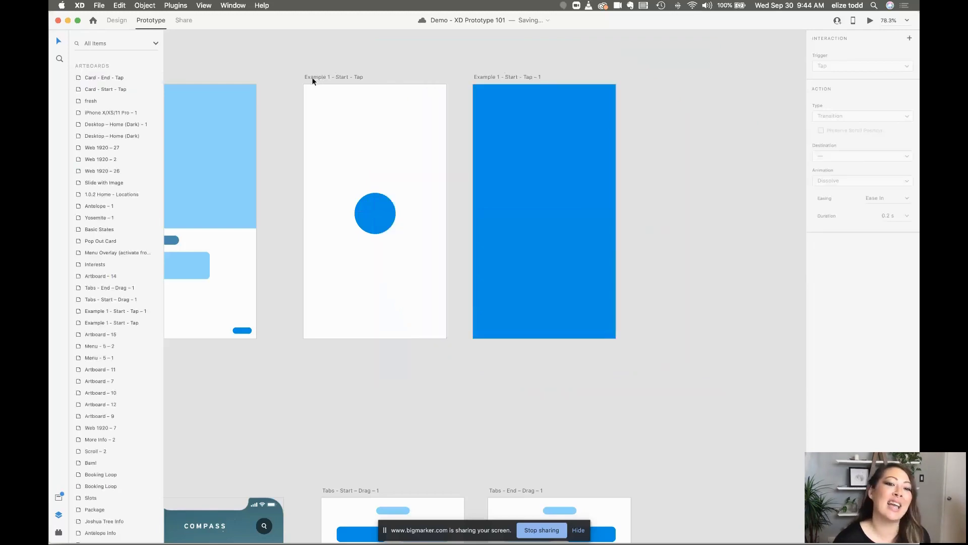
pyautogui.click(313, 77)
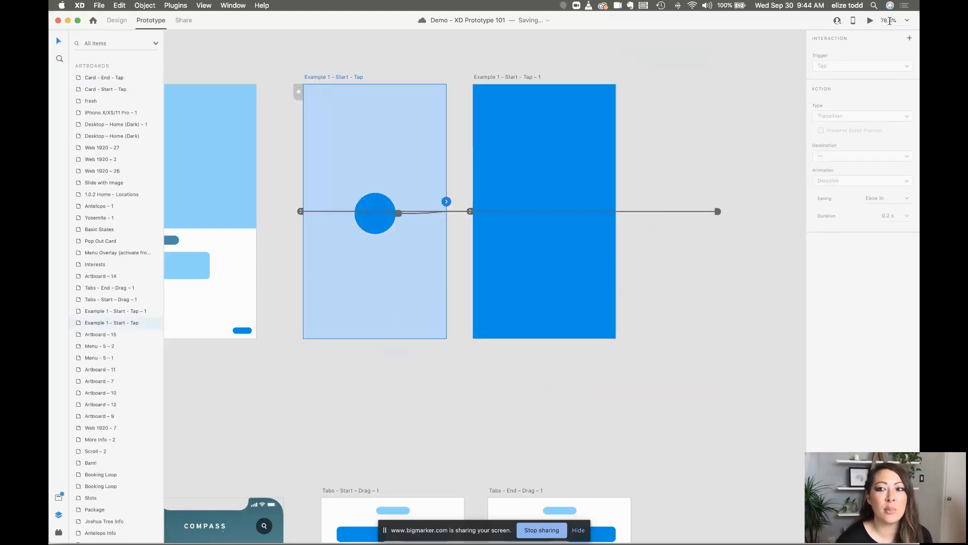
pyautogui.click(870, 22)
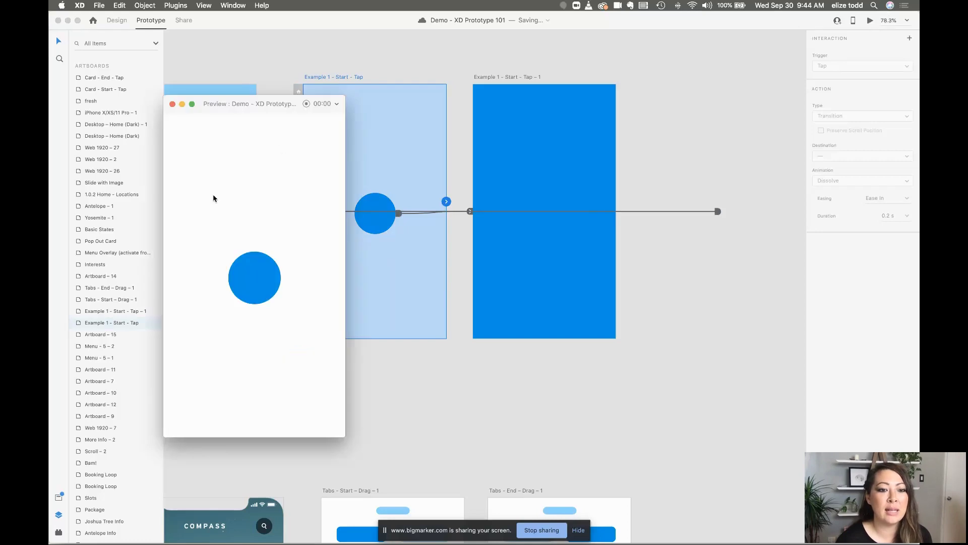
pyautogui.click(253, 278)
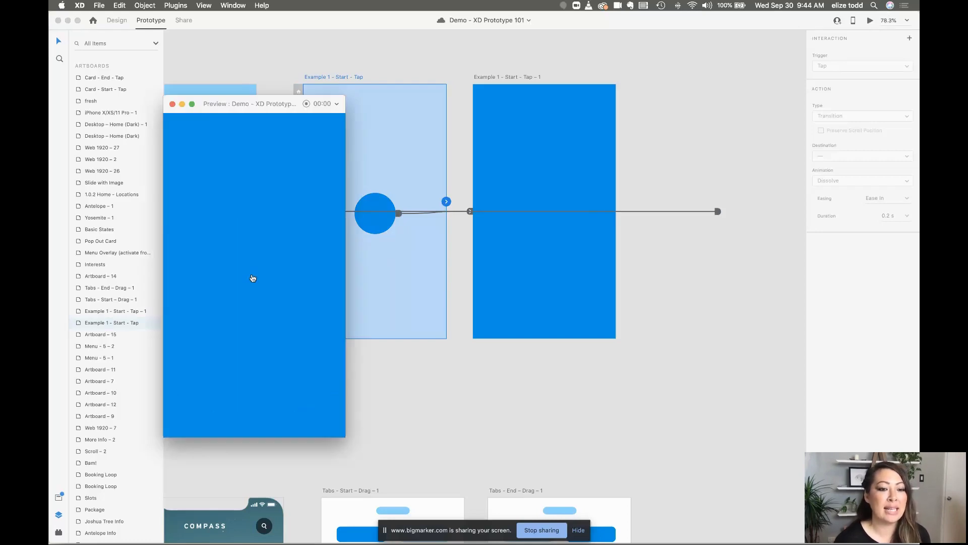
pyautogui.click(253, 278)
pyautogui.click(253, 279)
pyautogui.click(253, 278)
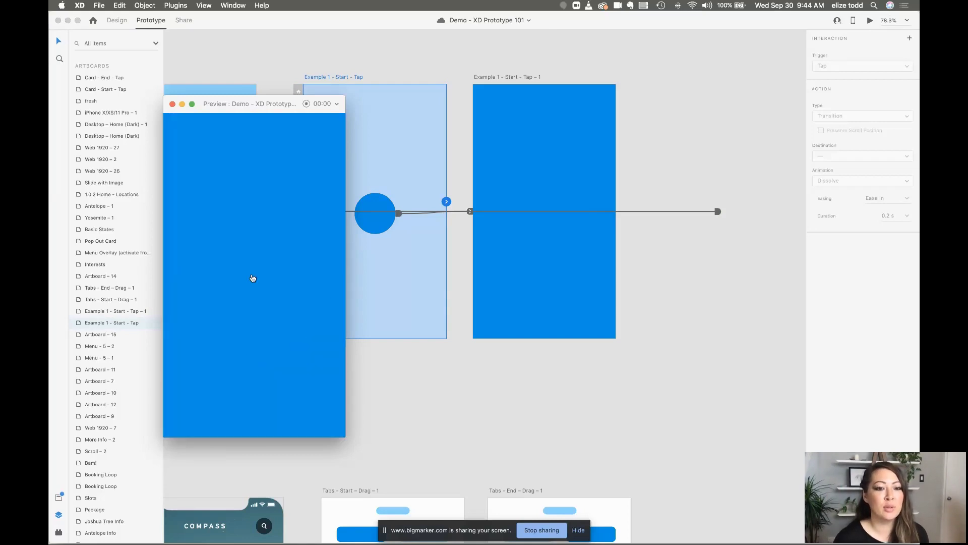
pyautogui.click(253, 279)
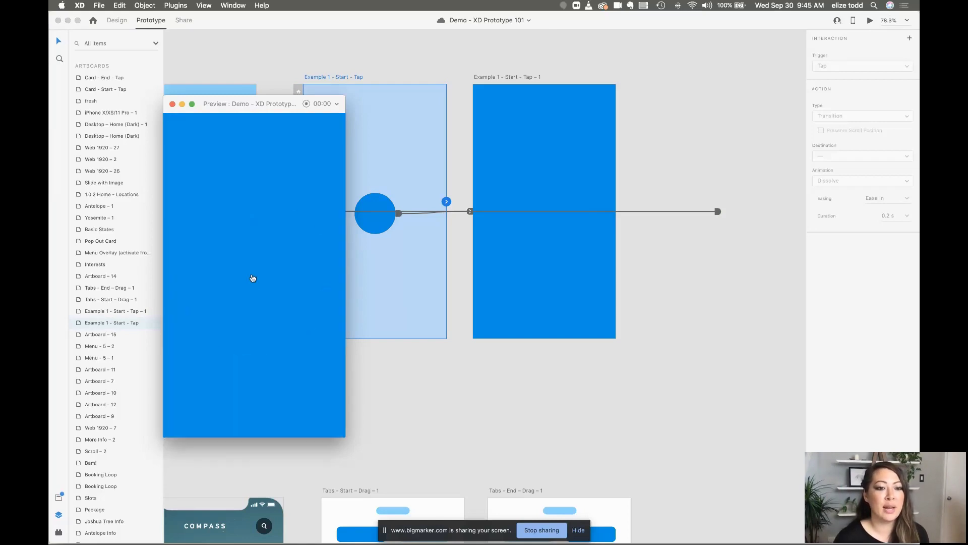
pyautogui.click(253, 277)
pyautogui.click(172, 104)
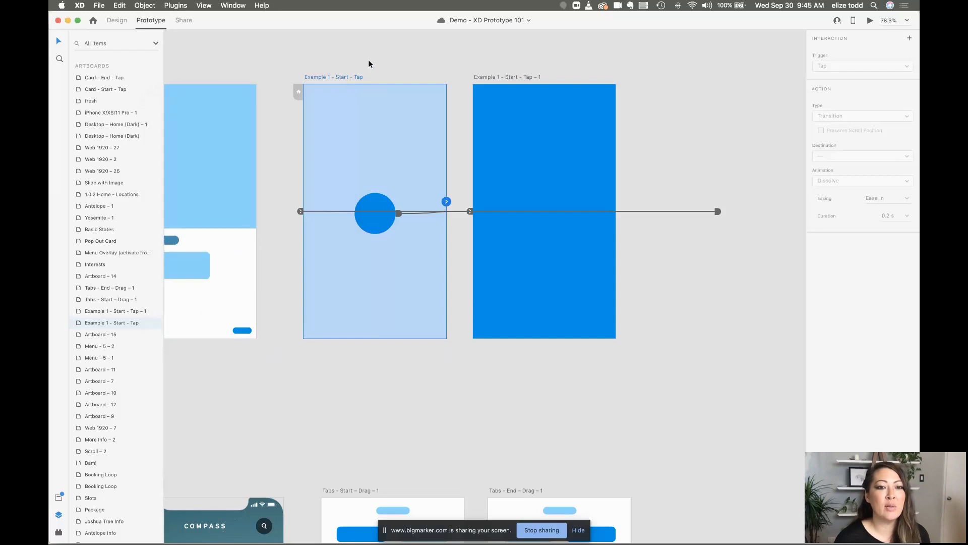
# Step: Set the duration of the large circle's Auto-Animate interaction to 1 s
pyautogui.click(367, 101)
pyautogui.click(381, 216)
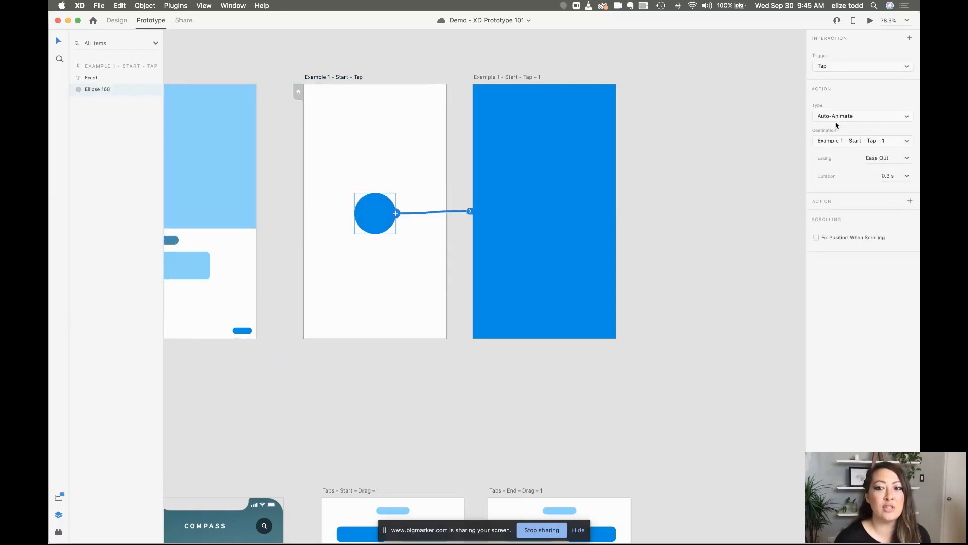
pyautogui.click(897, 175)
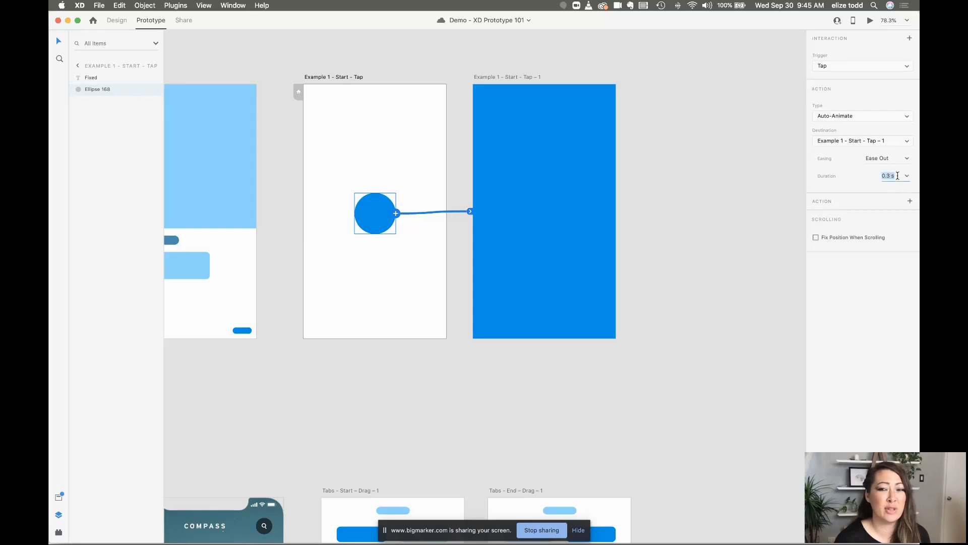
pyautogui.click(528, 188)
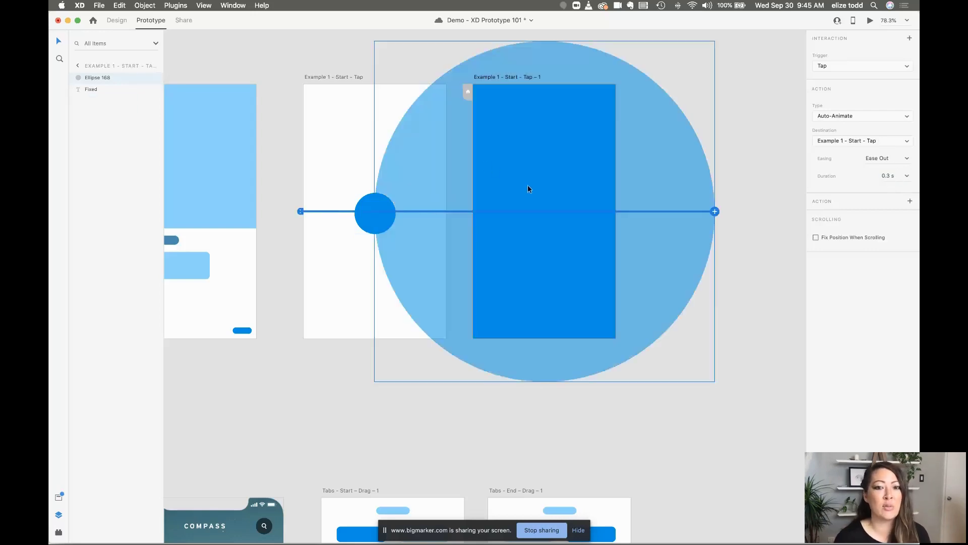
pyautogui.click(897, 175)
pyautogui.write('1')
pyautogui.press('Return')
# Step: Test the slower circle animation by previewing Example 1 - Start - Tap, tapping the circle several times, and closing the preview
pyautogui.click(422, 90)
pyautogui.click(335, 76)
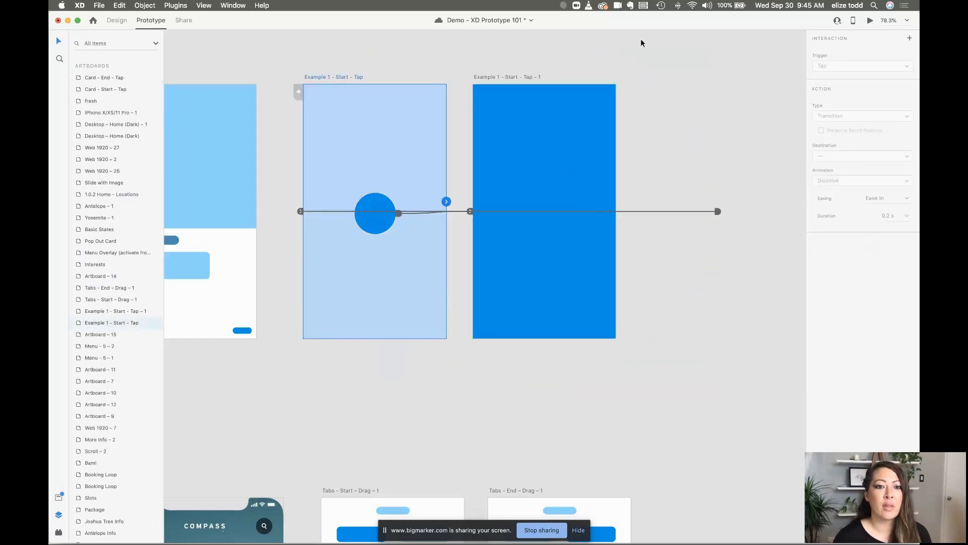
pyautogui.click(868, 21)
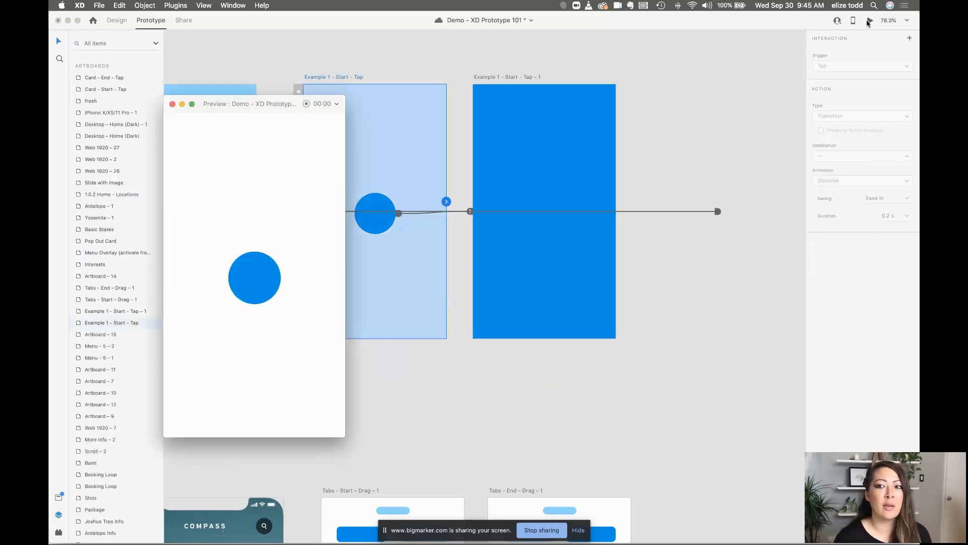
pyautogui.click(272, 276)
pyautogui.click(272, 276)
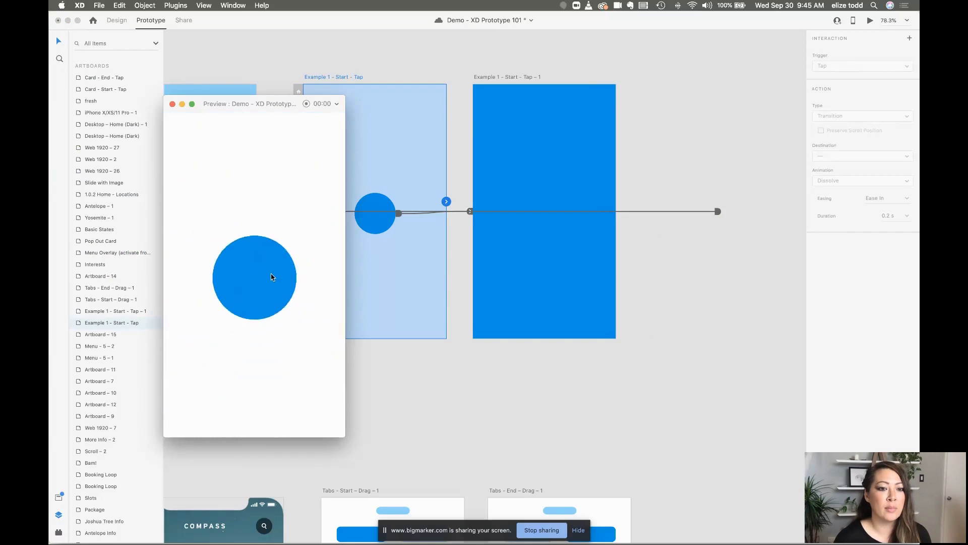
pyautogui.click(272, 276)
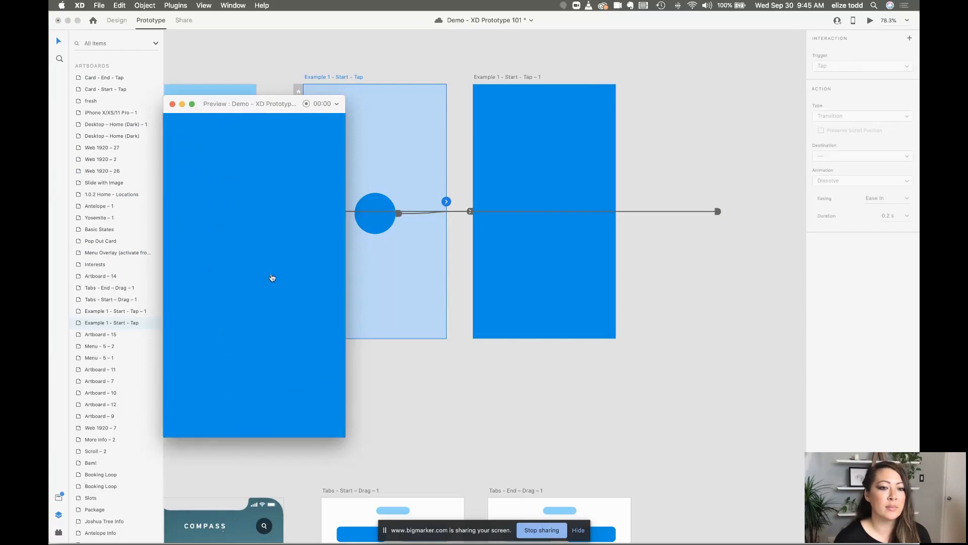
pyautogui.click(272, 276)
pyautogui.click(272, 277)
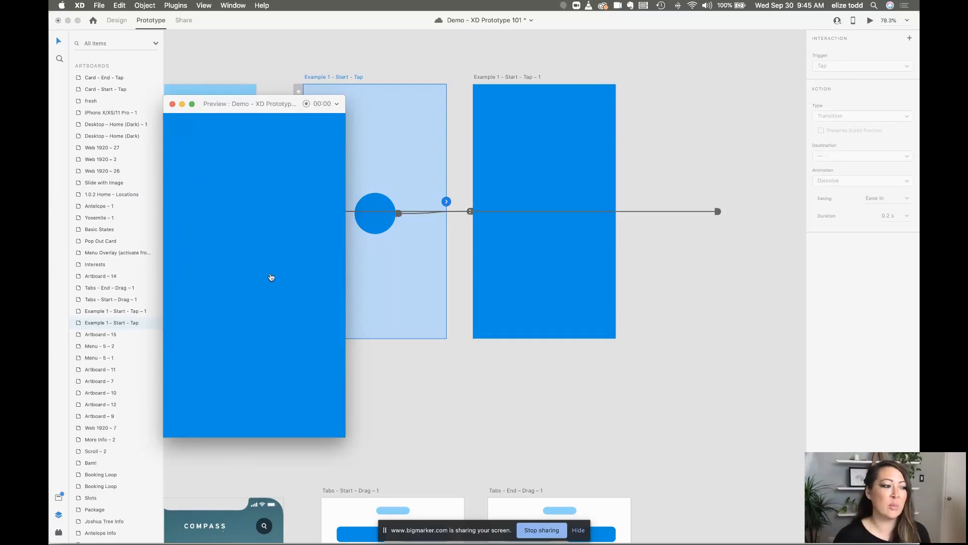
pyautogui.click(171, 103)
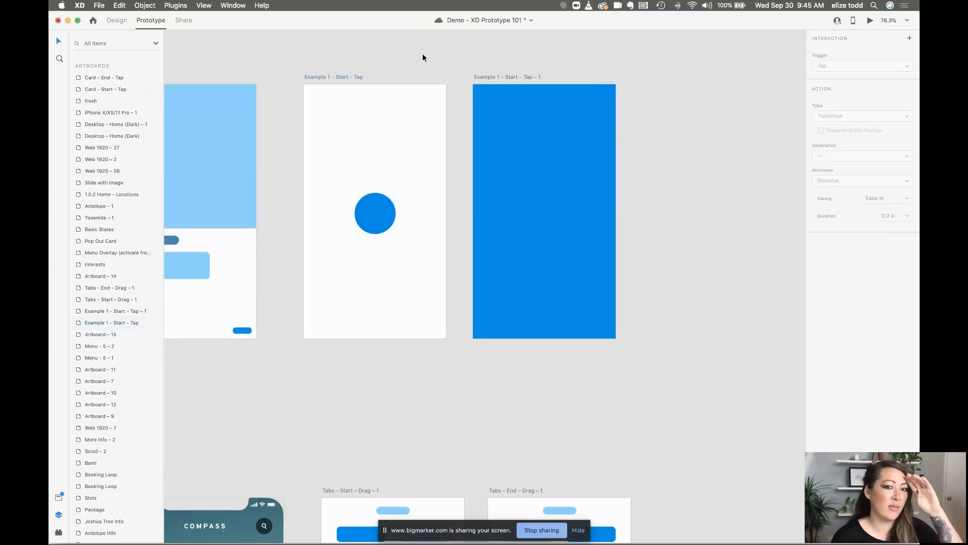
# Step: Preview the Yosemite – 1 artboard, swipe its card carousel sideways to test the drag interaction, and close the preview
pyautogui.scroll(-5, 480, 98)
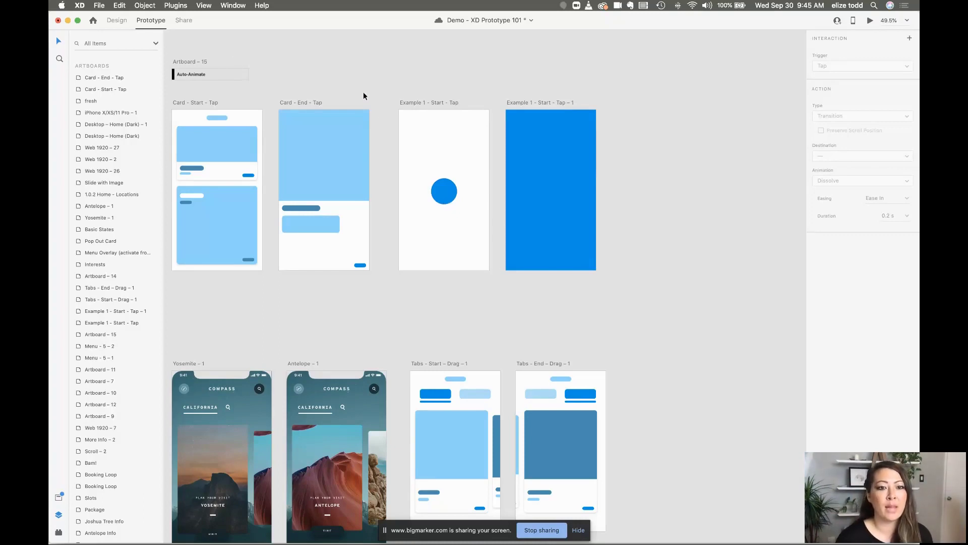
pyautogui.scroll(-7, 379, 86)
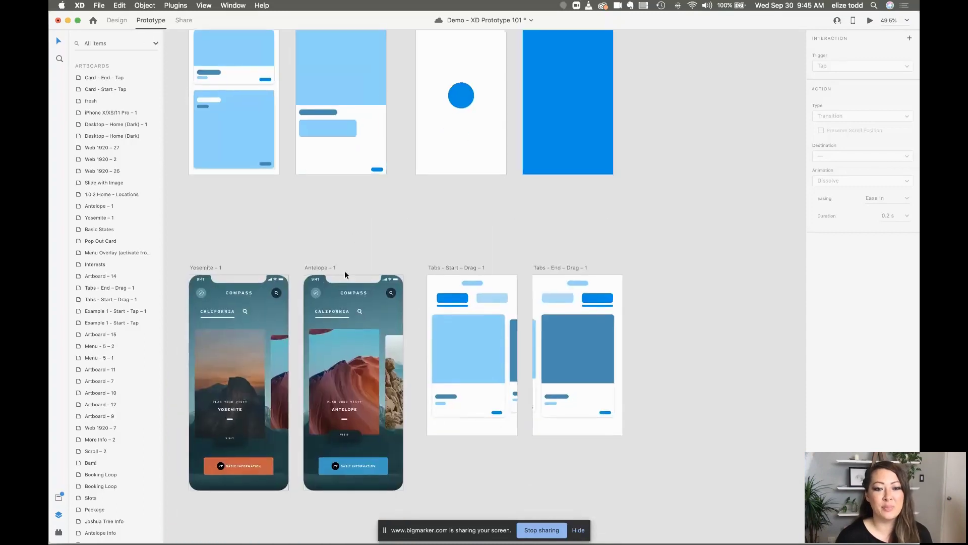
pyautogui.scroll(-1, 345, 274)
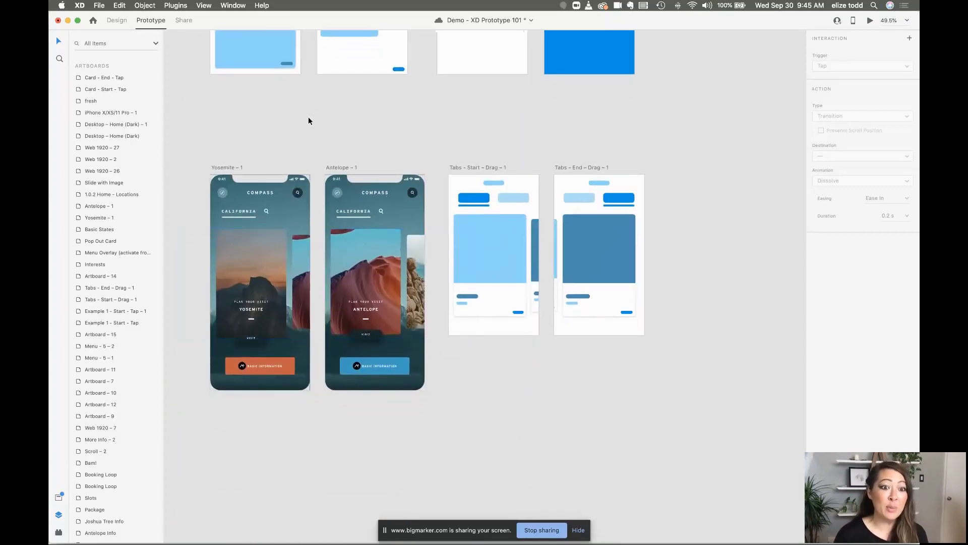
pyautogui.scroll(-1, 309, 120)
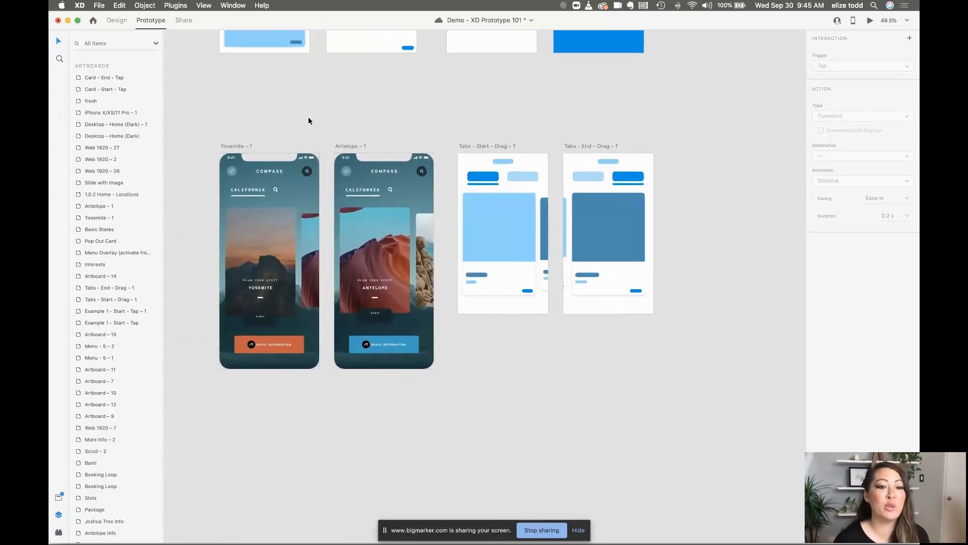
pyautogui.click(235, 145)
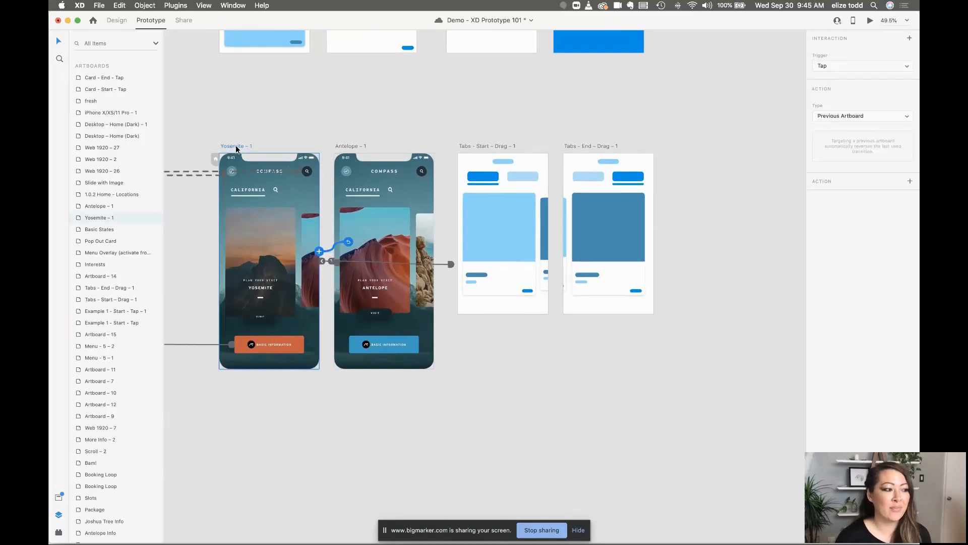
pyautogui.scroll(-3, 313, 129)
pyautogui.scroll(2, 312, 130)
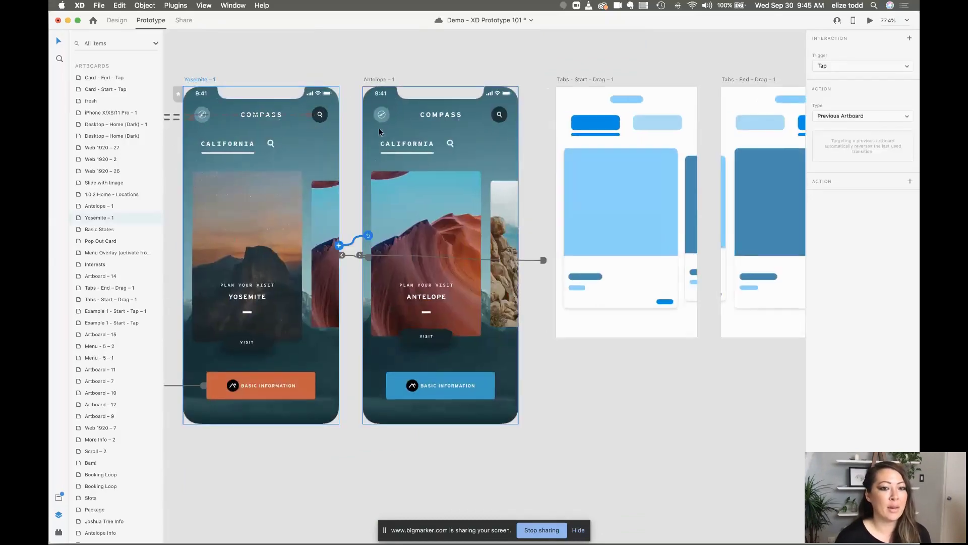
pyautogui.scroll(-5, 368, 196)
pyautogui.scroll(-3, 367, 196)
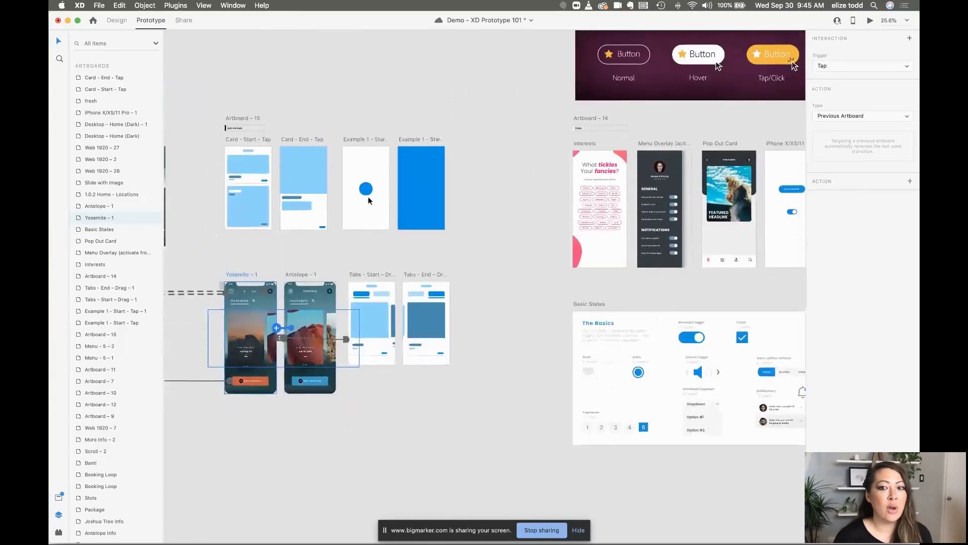
pyautogui.scroll(6, 368, 195)
pyautogui.scroll(-3, 368, 201)
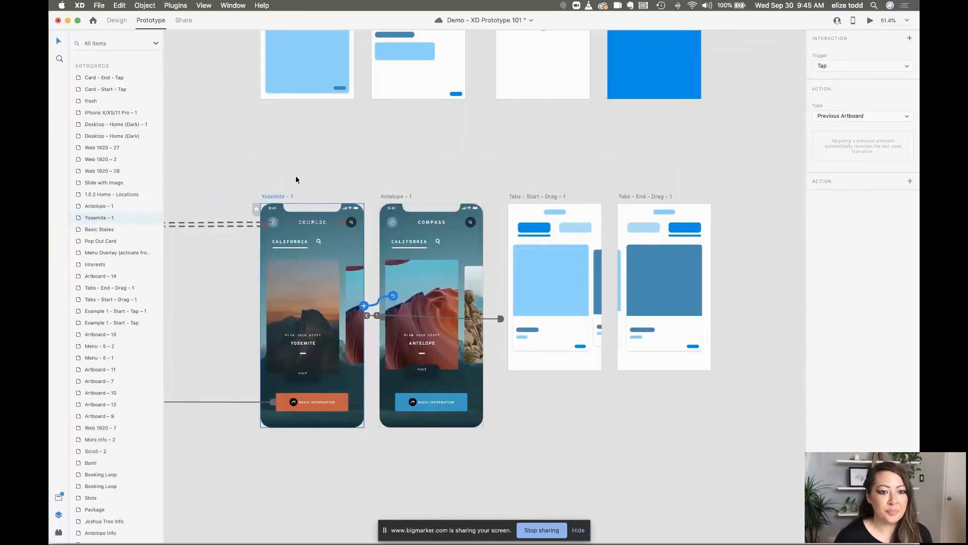
pyautogui.click(870, 21)
pyautogui.moveTo(347, 214)
pyautogui.mouseDown()
pyautogui.moveTo(233, 205)
pyautogui.moveTo(199, 189)
pyautogui.moveTo(369, 206)
pyautogui.moveTo(232, 195)
pyautogui.moveTo(353, 197)
pyautogui.mouseUp()
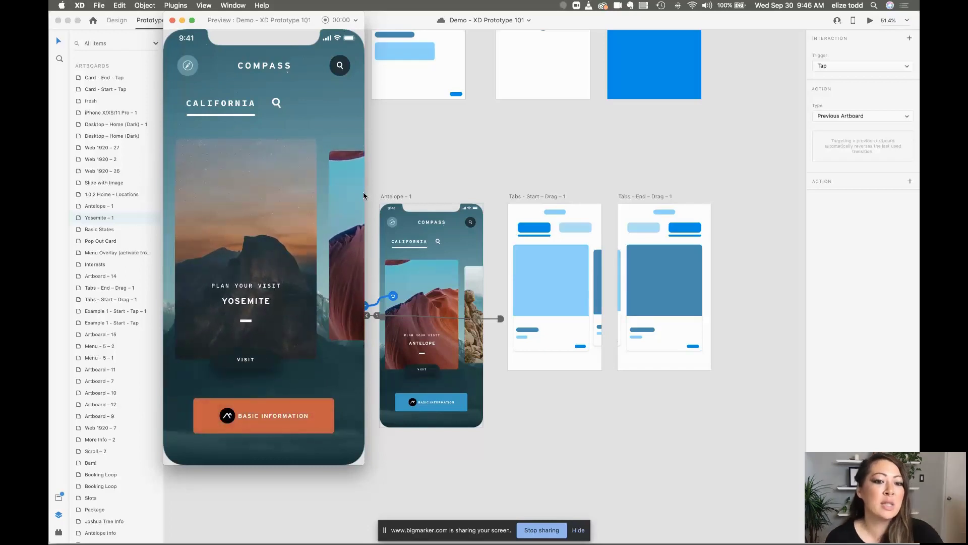
pyautogui.moveTo(363, 199); pyautogui.dragTo(341, 197)
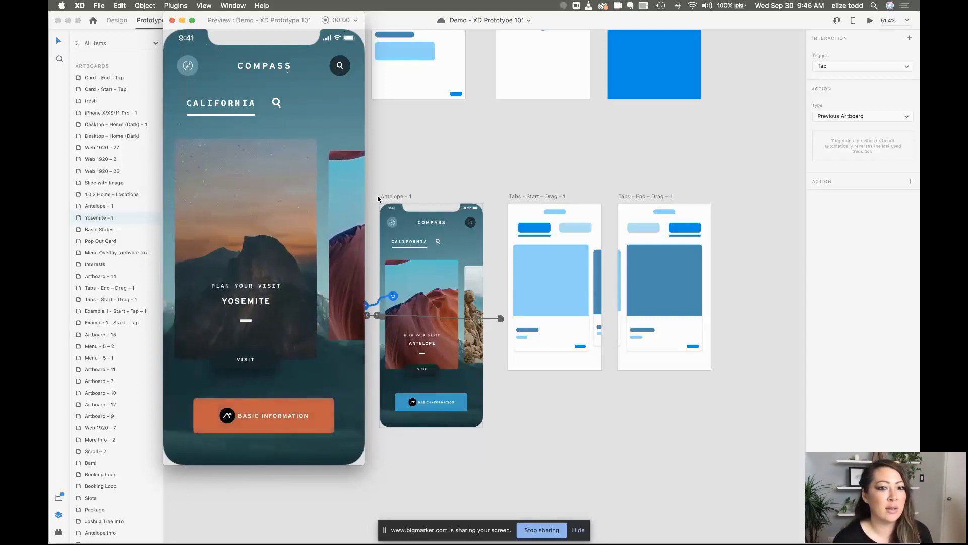
pyautogui.click(172, 20)
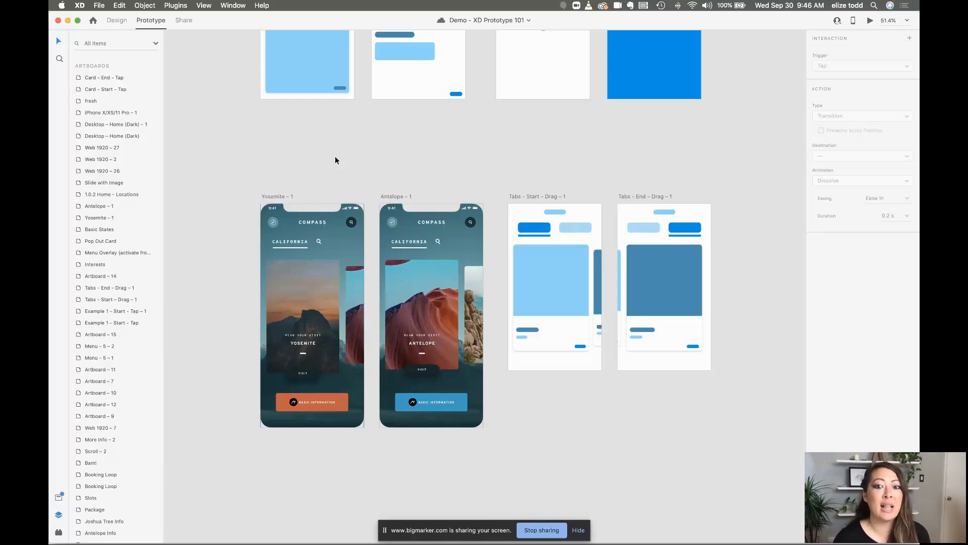
# Step: Switch to Design mode and examine how the card group on Tabs - Start – Drag – 1 extends past the artboard edge
pyautogui.hscroll(3, 335, 157)
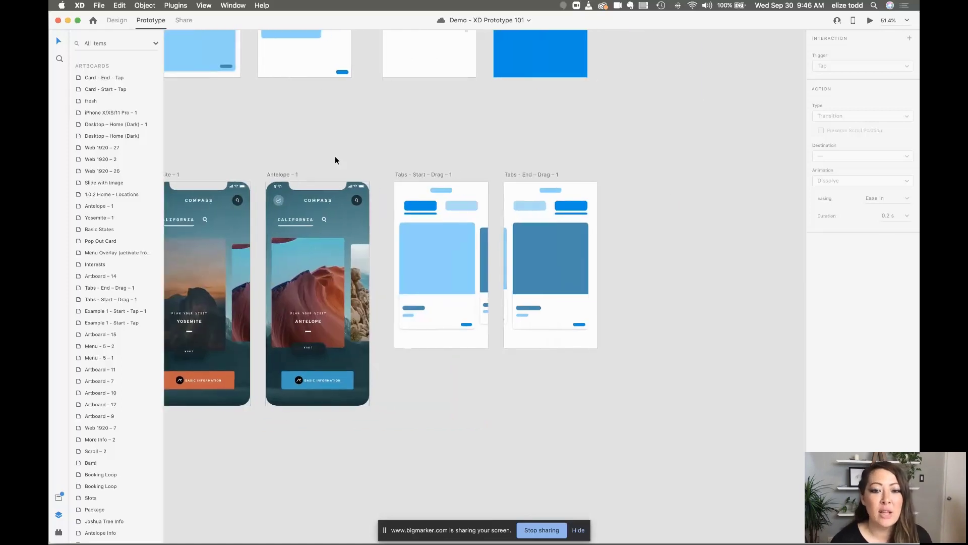
pyautogui.scroll(5, 335, 157)
pyautogui.hscroll(3, 335, 157)
pyautogui.scroll(-2, 335, 157)
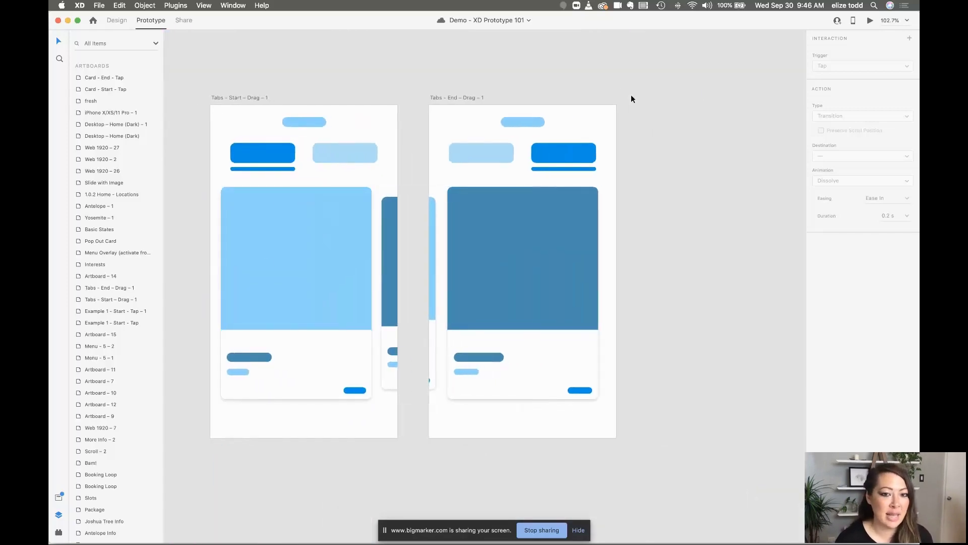
pyautogui.click(232, 286)
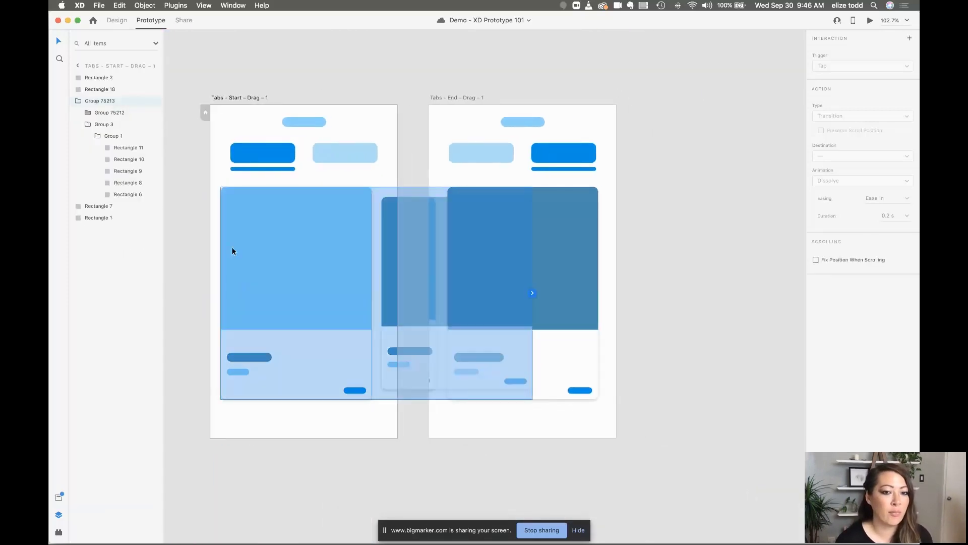
pyautogui.click(116, 20)
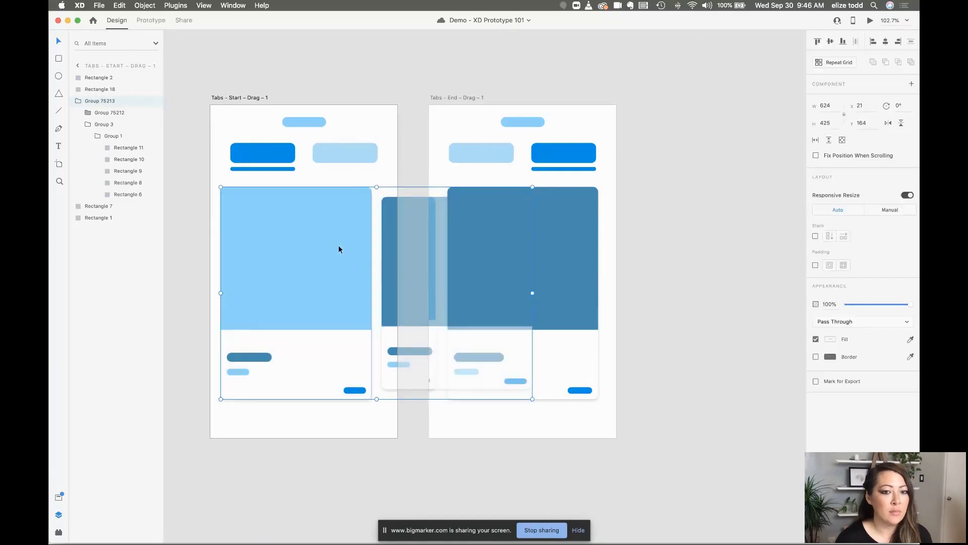
pyautogui.click(665, 180)
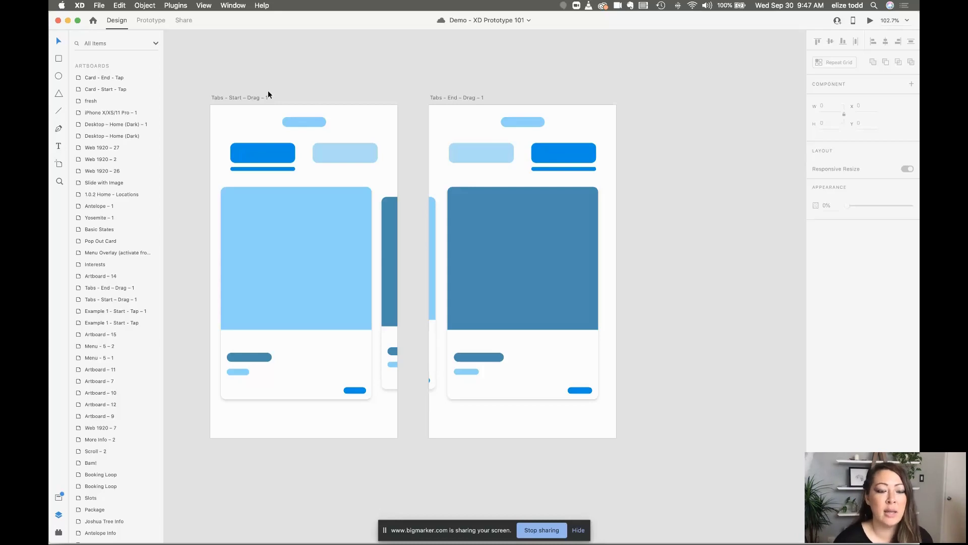
# Step: Move the card group on Tabs - Start – Drag – 1 horizontally to X 33, leaving its vertical position alone
pyautogui.scroll(-4, 269, 89)
pyautogui.click(332, 202)
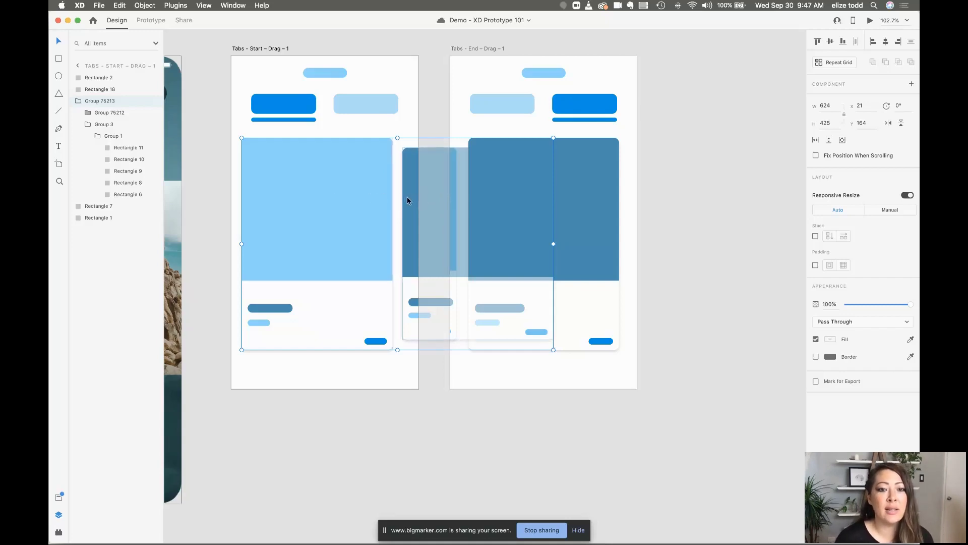
pyautogui.moveTo(407, 197)
pyautogui.mouseDown()
pyautogui.moveTo(251, 198)
pyautogui.moveTo(461, 203)
pyautogui.moveTo(244, 195)
pyautogui.moveTo(448, 195)
pyautogui.moveTo(412, 190)
pyautogui.mouseUp()
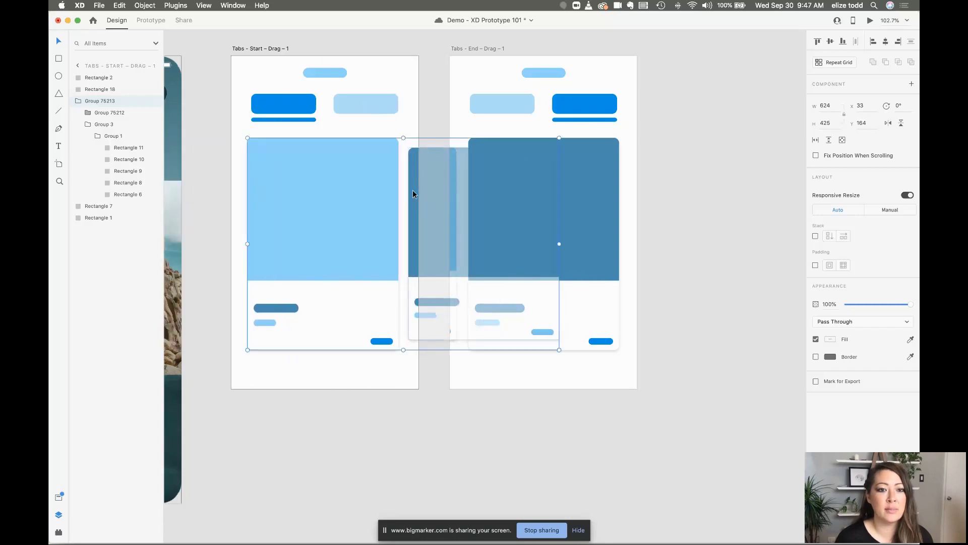
pyautogui.click(686, 217)
# Step: Compare the position of the card group on Tabs - End – Drag – 1 with the one on Tabs - Start – Drag – 1
pyautogui.click(582, 201)
pyautogui.scroll(-1, 663, 248)
pyautogui.hscroll(1, 662, 247)
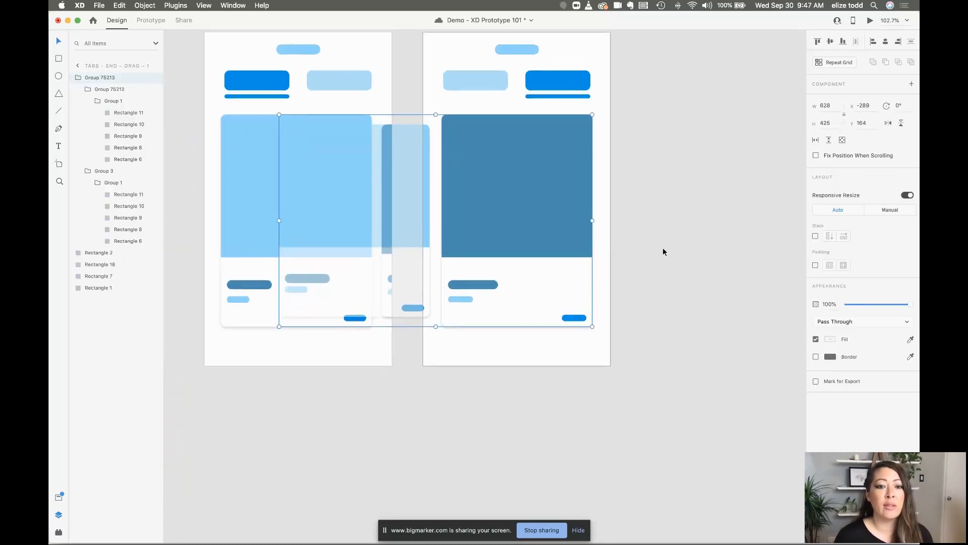
pyautogui.click(663, 247)
pyautogui.moveTo(476, 190); pyautogui.dragTo(606, 200)
pyautogui.click(639, 201)
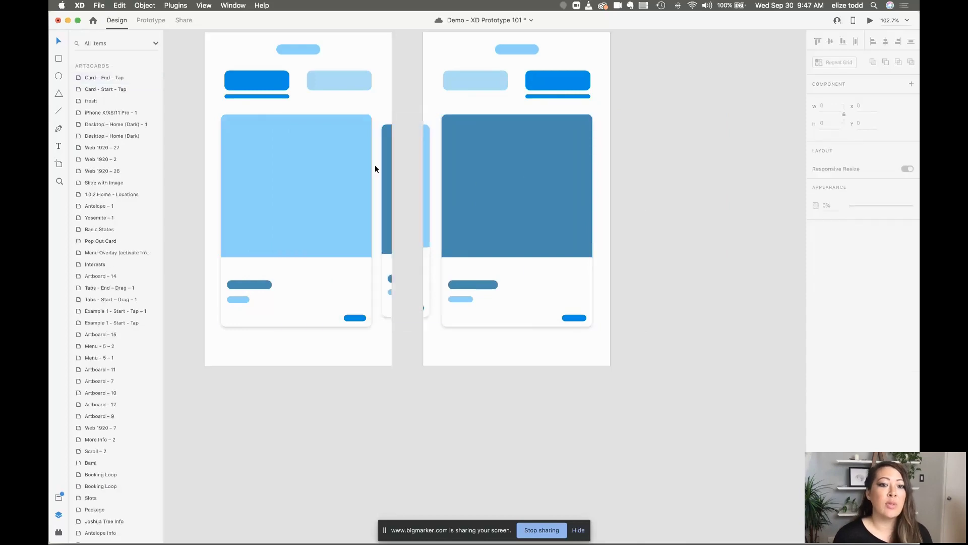
pyautogui.click(314, 162)
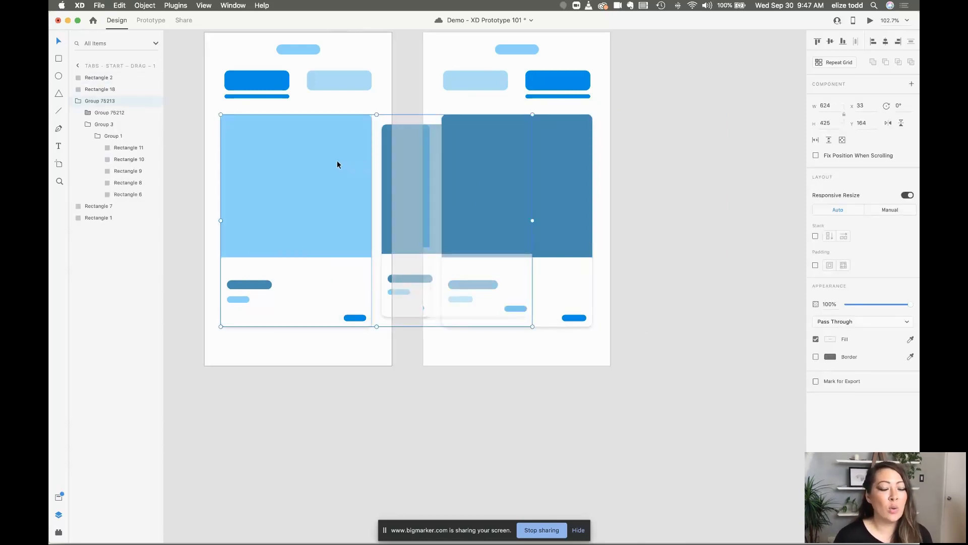
pyautogui.click(420, 348)
# Step: Duplicate the Tabs - End – Drag – 1 artboard to its right and delete the card group from the copy
pyautogui.scroll(-5, 404, 313)
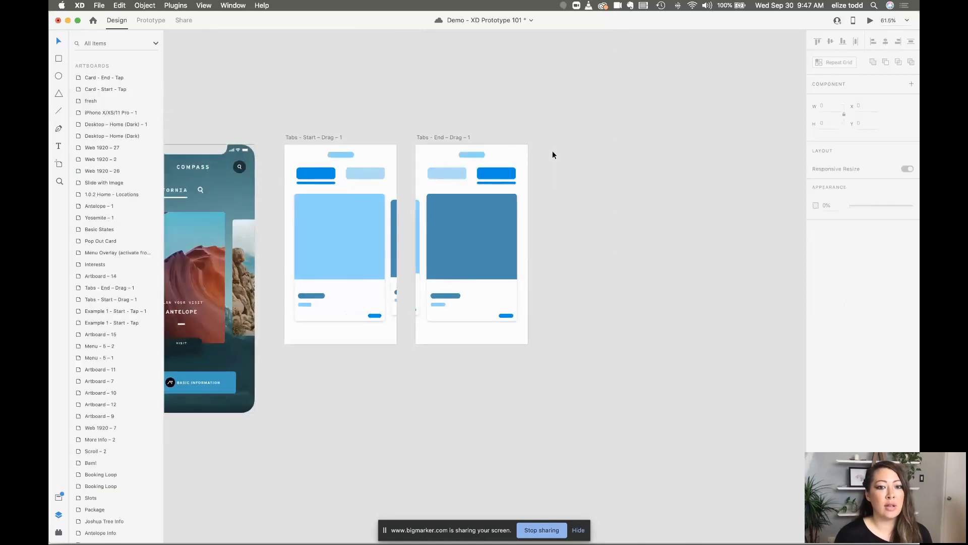
pyautogui.moveTo(441, 135); pyautogui.dragTo(573, 144)
pyautogui.click(630, 234)
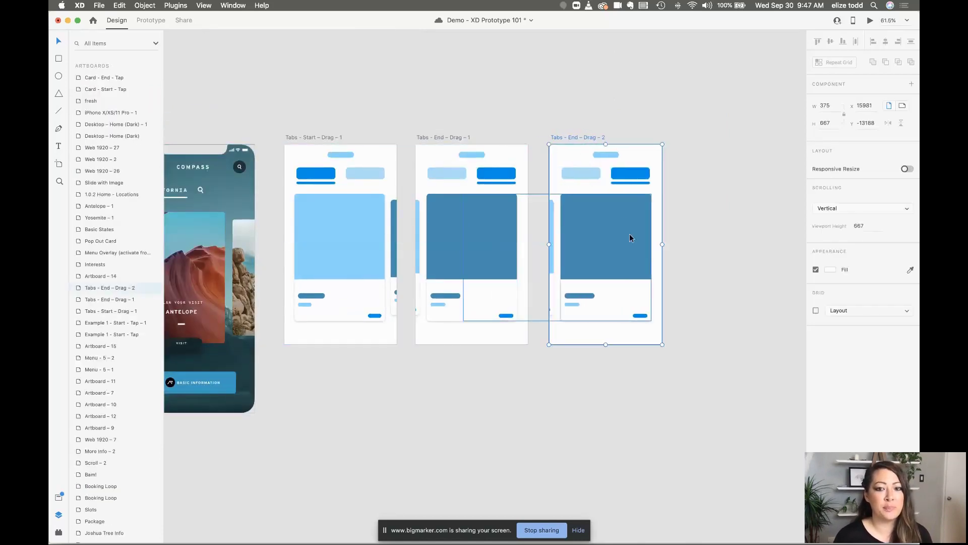
pyautogui.press('Delete')
# Step: Copy the card group from Tabs - Start – Drag – 1 into the duplicated end artboard and shift it left to X -289
pyautogui.click(340, 270)
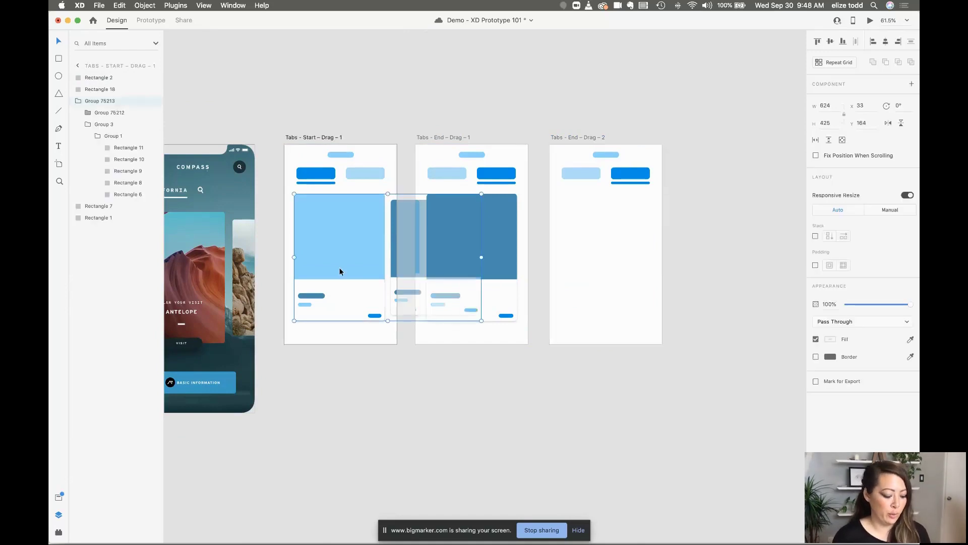
pyautogui.click(567, 138)
pyautogui.press('super+v')
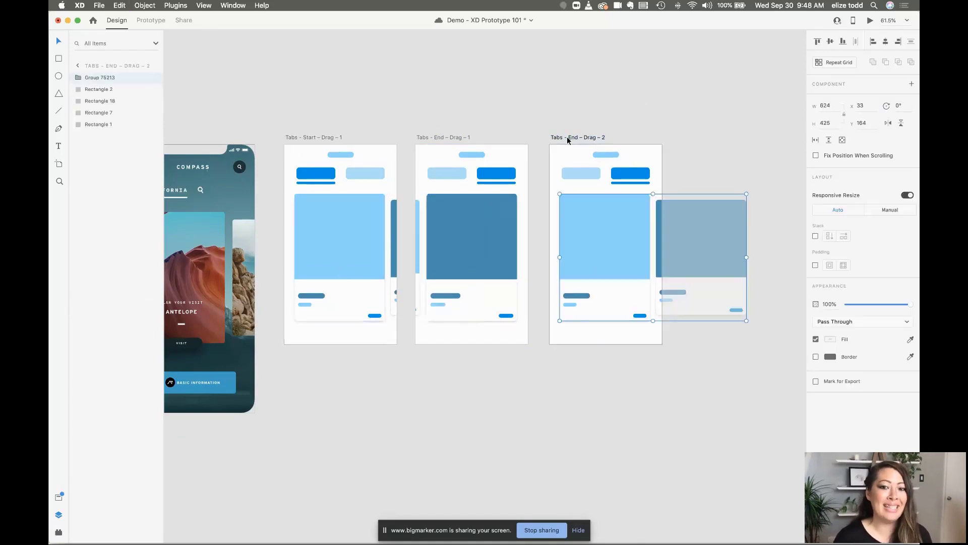
pyautogui.moveTo(679, 239); pyautogui.dragTo(582, 242)
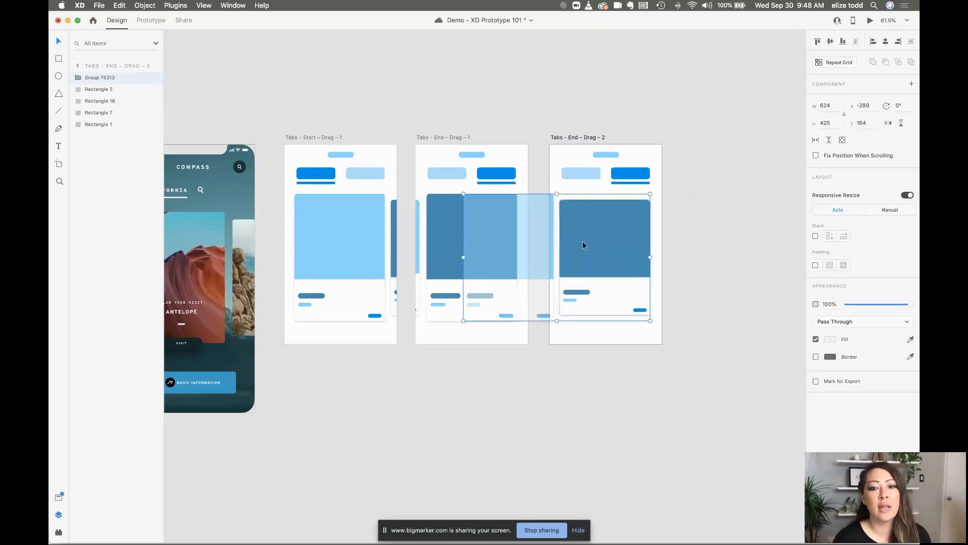
# Step: Enlarge the dark blue card on the duplicated artboard to align with the main card's height, and shrink the light blue card
pyautogui.doubleClick(613, 233)
pyautogui.moveTo(651, 199); pyautogui.dragTo(654, 192)
pyautogui.click(550, 229)
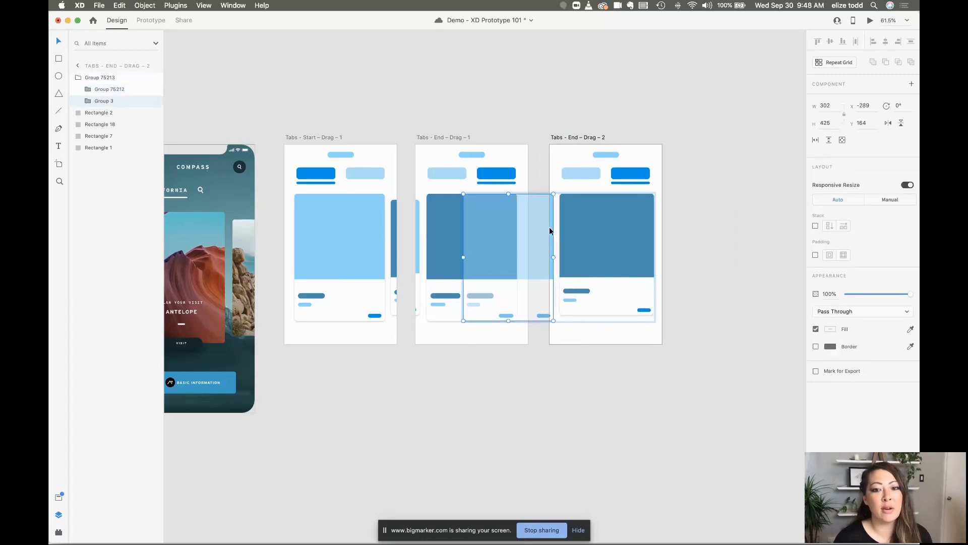
pyautogui.moveTo(553, 194); pyautogui.dragTo(548, 223)
pyautogui.click(667, 223)
# Step: Delete the card group and the duplicated artboard Tabs - End – Drag – 2
pyautogui.click(628, 244)
pyautogui.press('Delete')
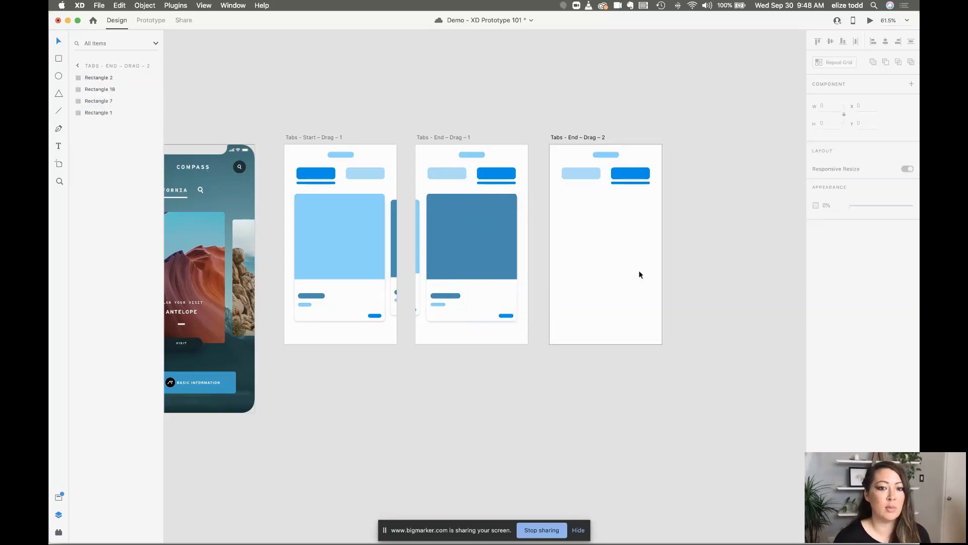
pyautogui.click(558, 137)
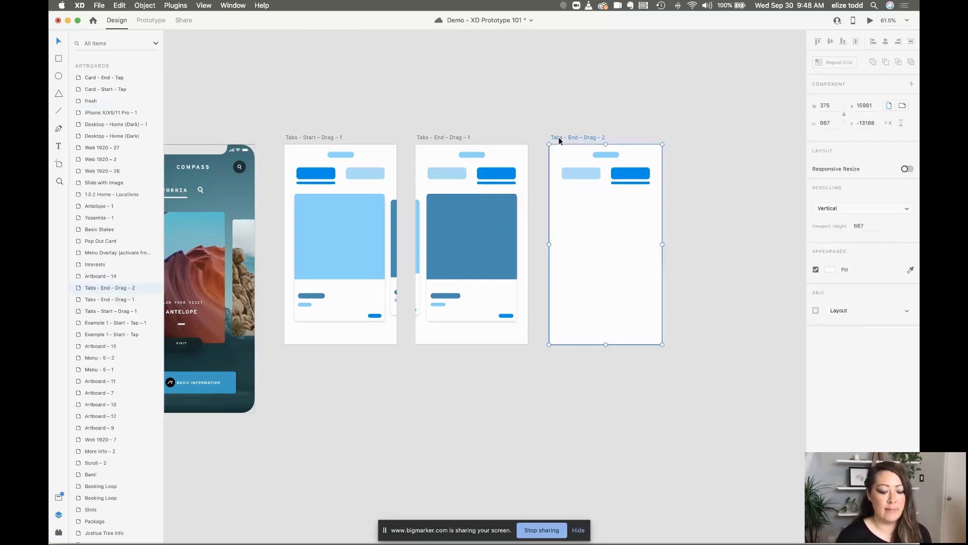
pyautogui.press('Delete')
# Step: In Prototype mode, connect the card group on Tabs - Start – Drag – 1 to the Tabs - End – Drag – 1 artboard
pyautogui.click(357, 227)
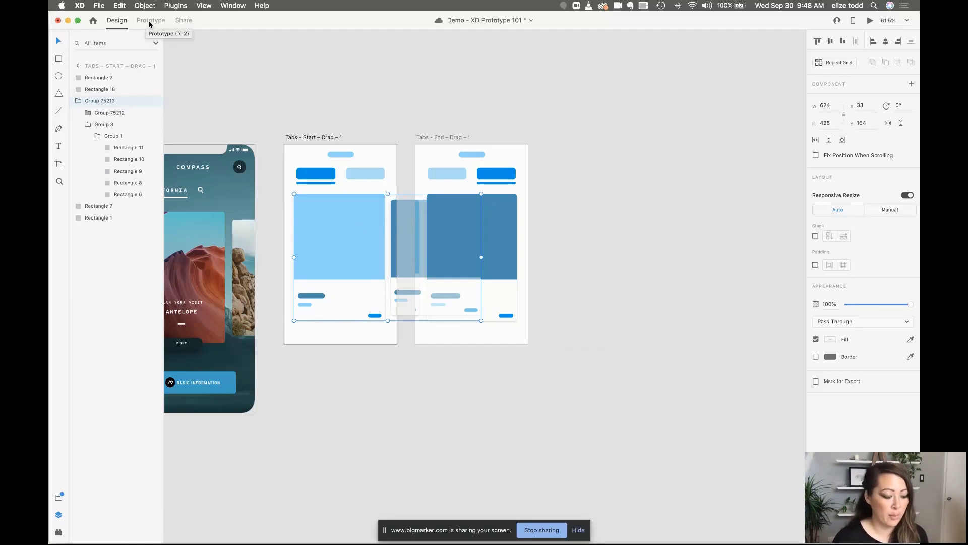
pyautogui.press('alt')
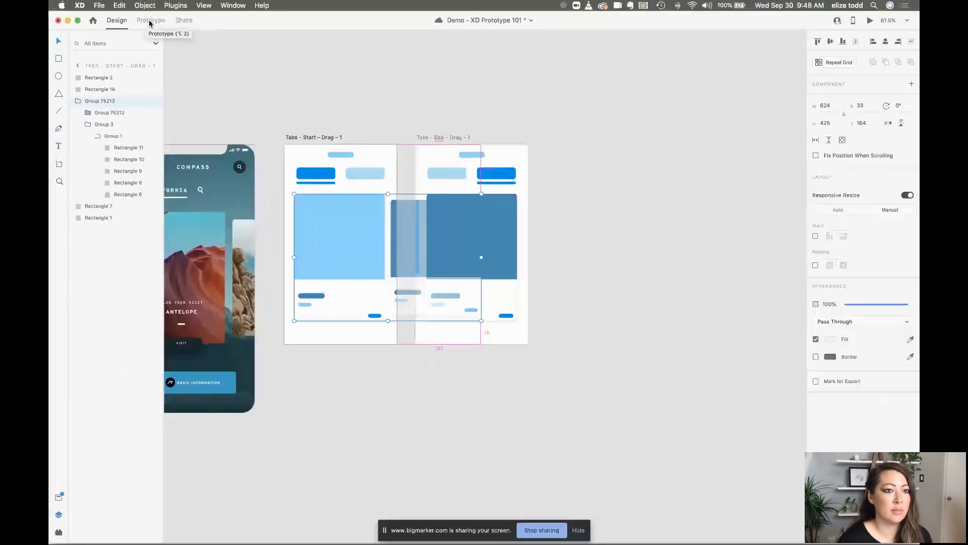
pyautogui.click(150, 21)
pyautogui.click(432, 78)
pyautogui.click(355, 247)
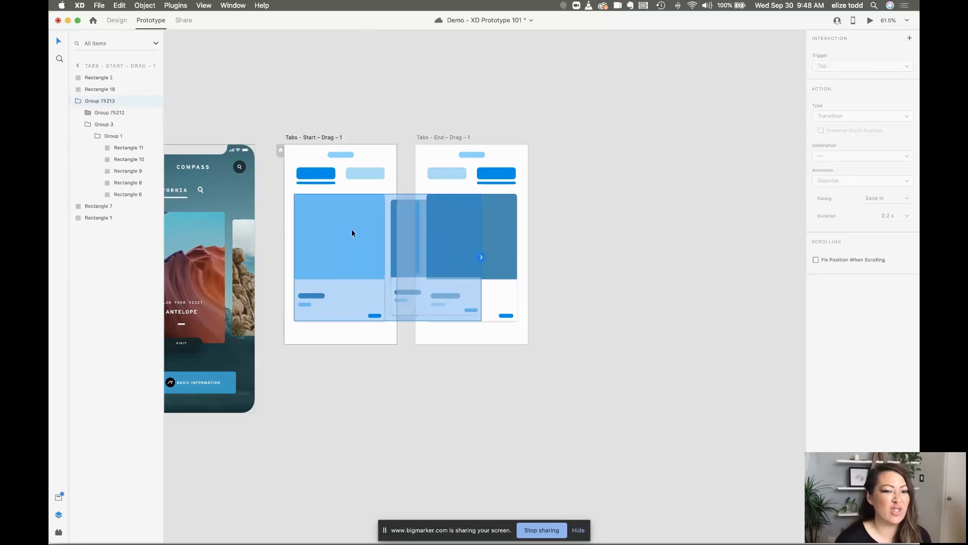
pyautogui.moveTo(482, 258); pyautogui.dragTo(522, 193)
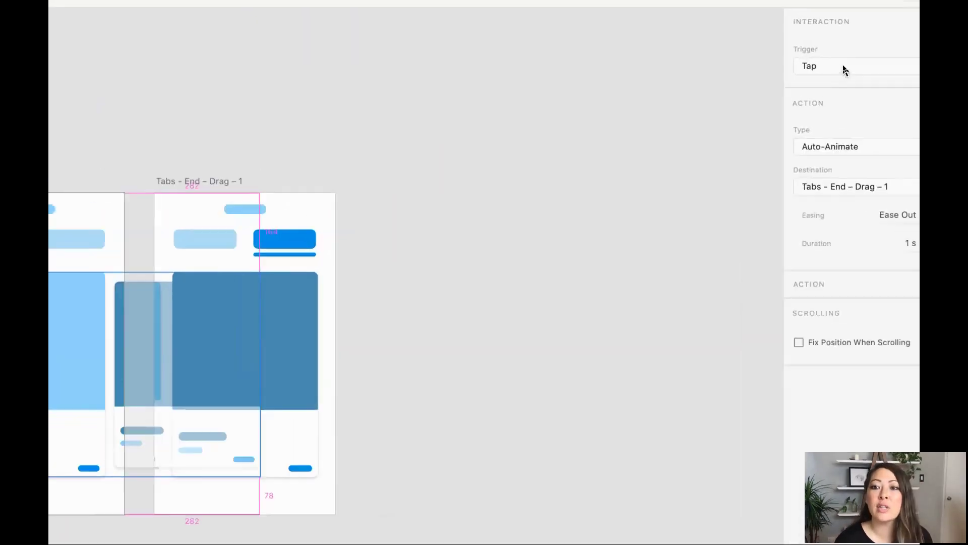
# Step: Set the start card group's interaction trigger to Drag with Auto-Animate as the action type
pyautogui.click(843, 65)
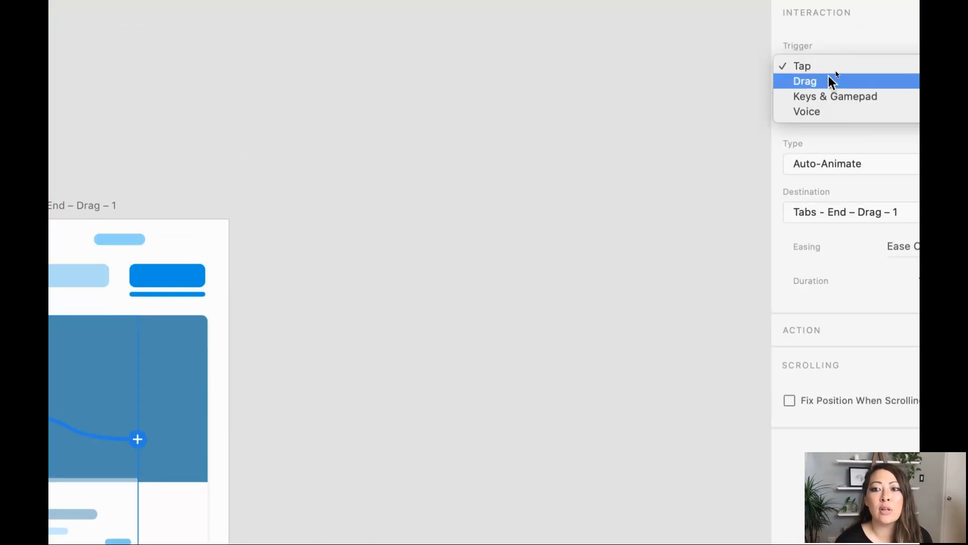
pyautogui.click(830, 78)
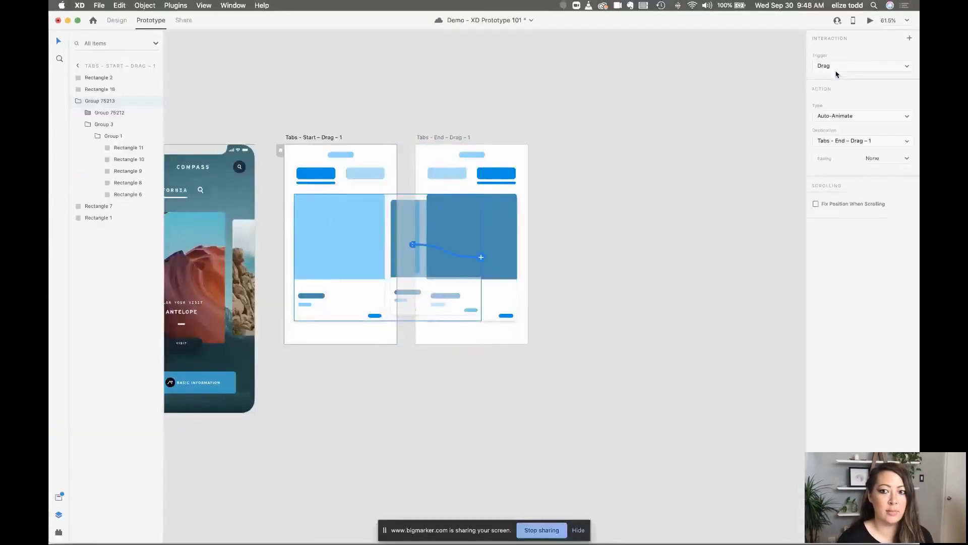
pyautogui.click(830, 116)
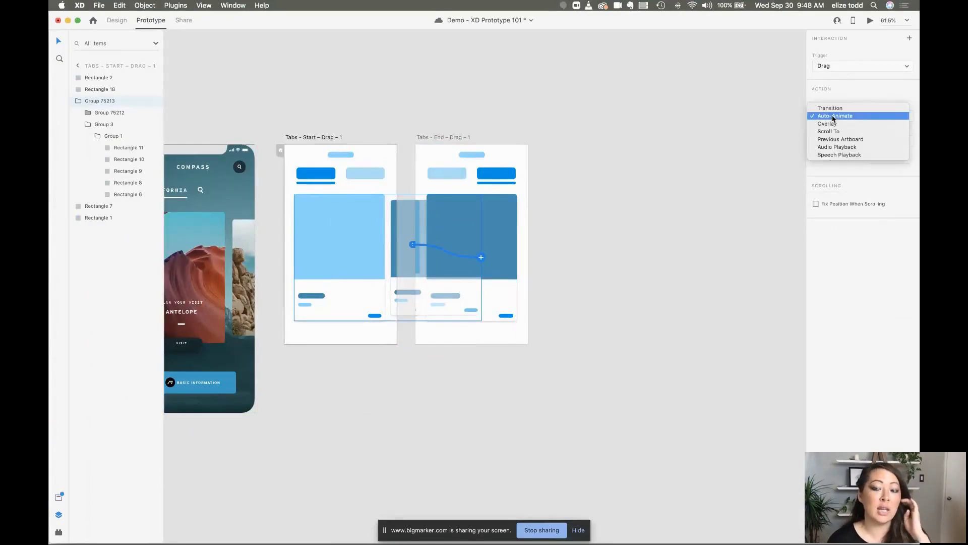
pyautogui.click(835, 116)
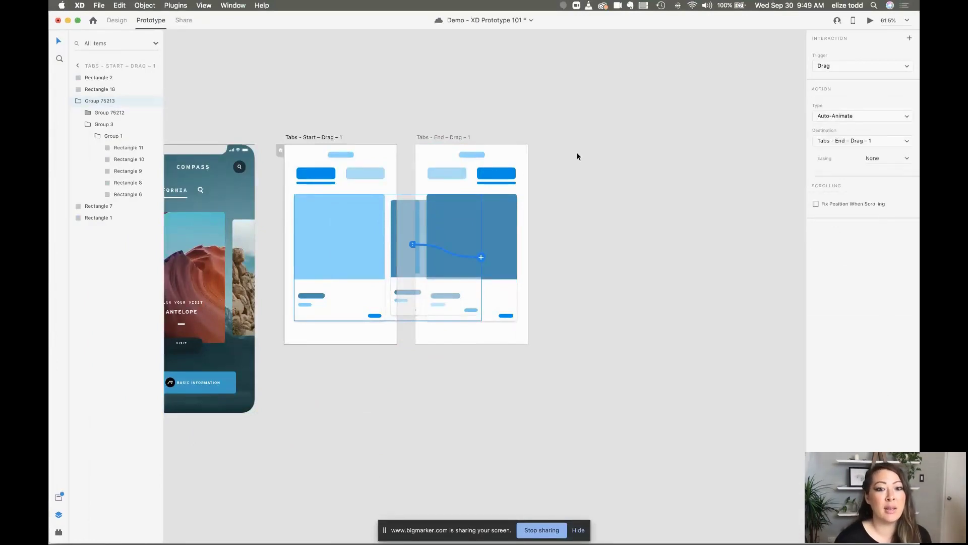
pyautogui.click(403, 197)
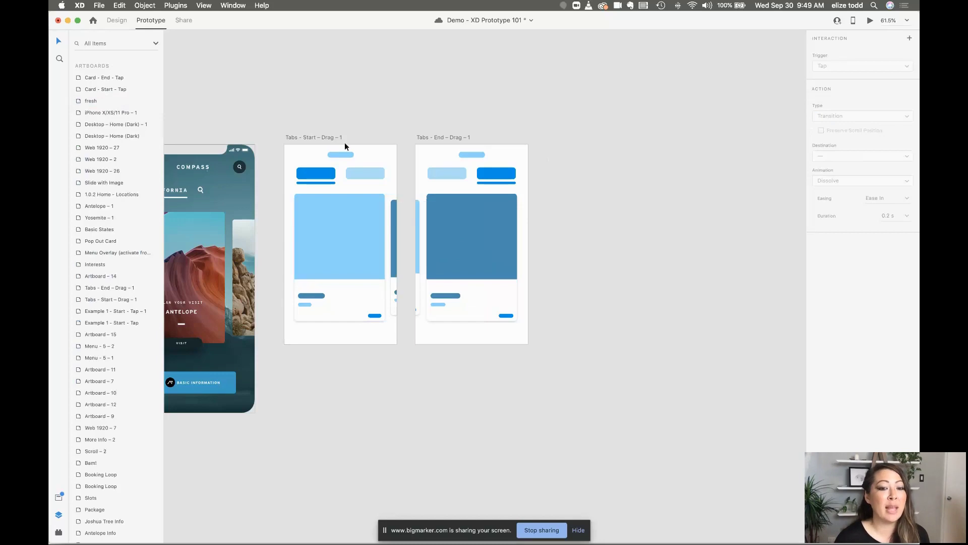
# Step: Examine the cropped second card inside the start artboard's group and the matching card group on the end artboard
pyautogui.scroll(5, 344, 143)
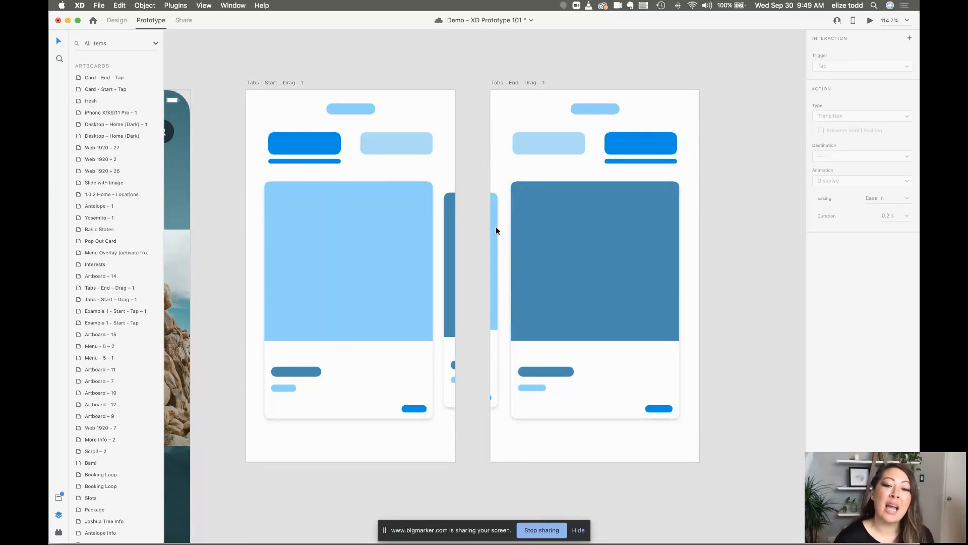
pyautogui.doubleClick(449, 205)
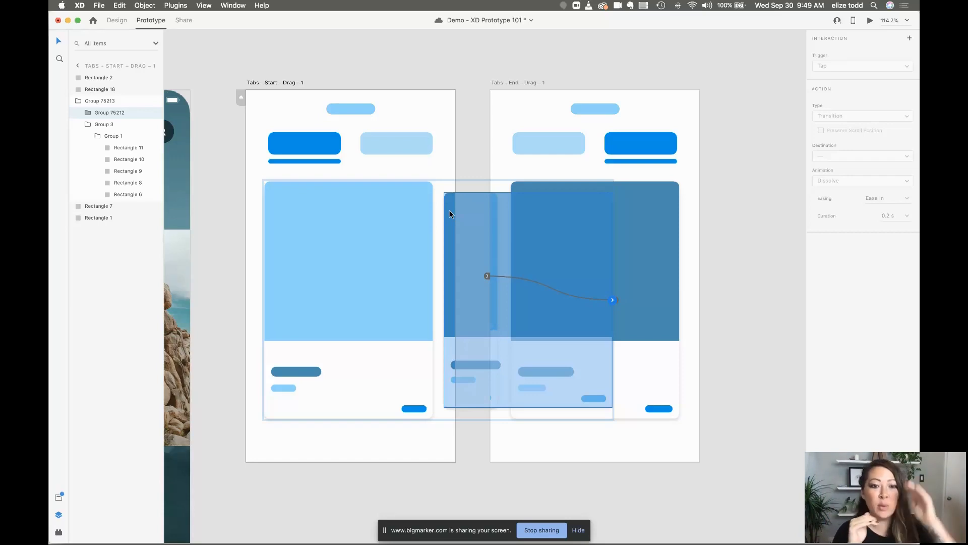
pyautogui.click(674, 233)
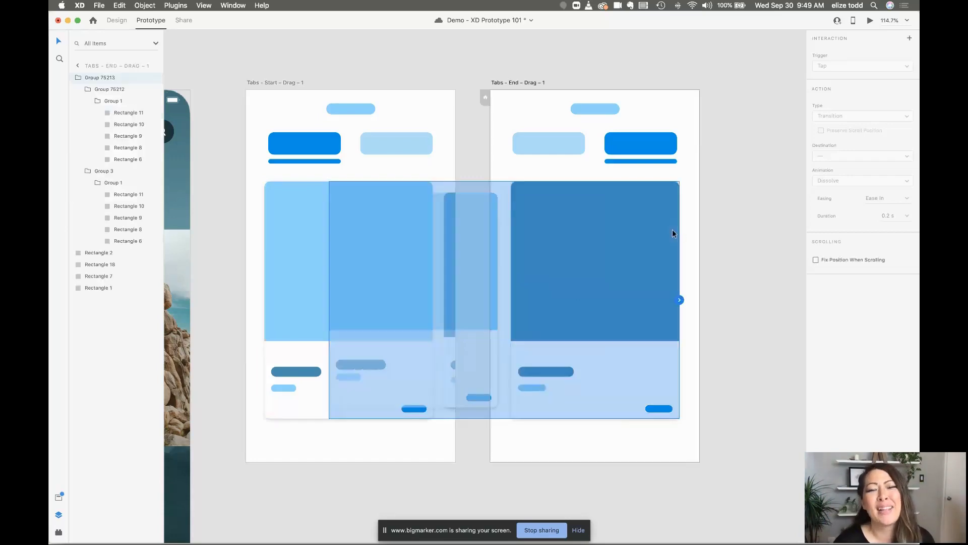
pyautogui.scroll(-5, 744, 196)
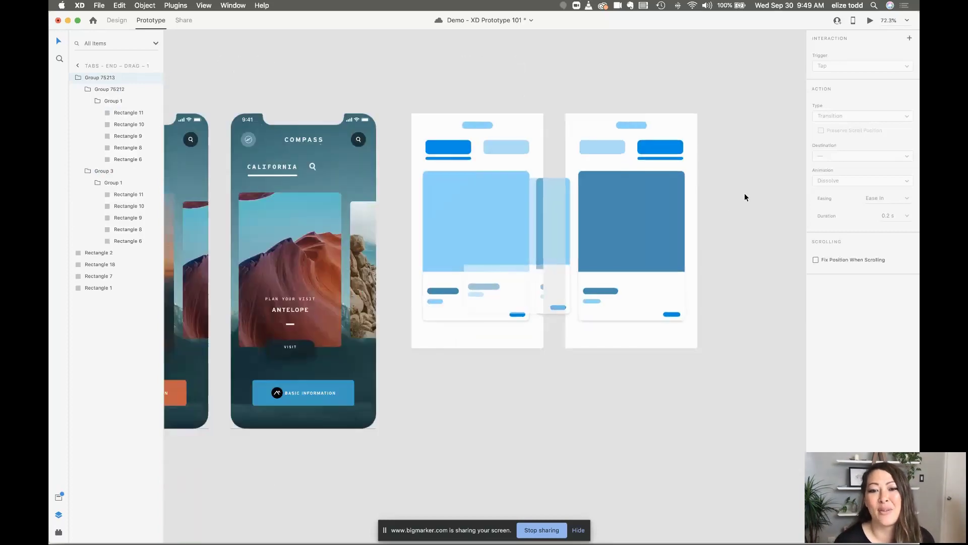
pyautogui.click(718, 189)
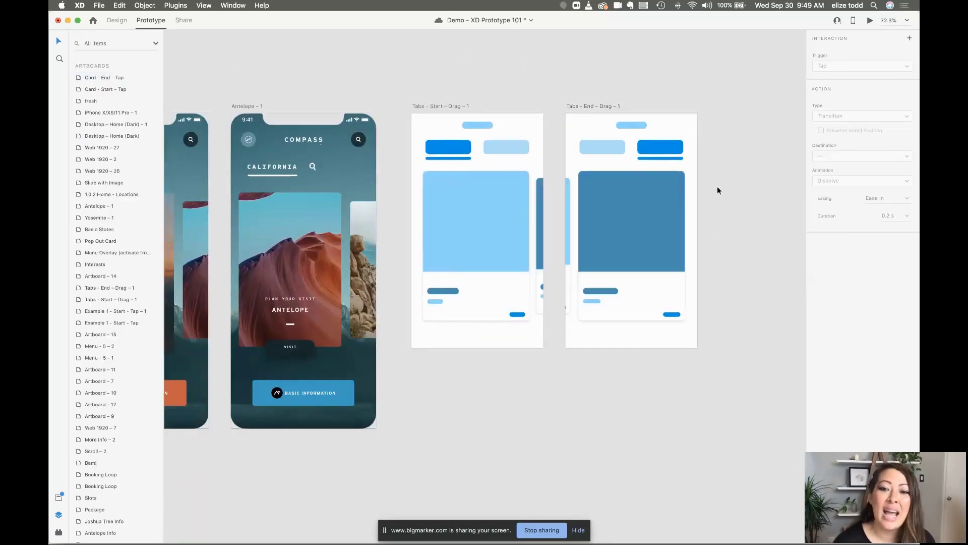
# Step: Connect the card group on Tabs - End – Drag – 1 back to Tabs - Start – Drag – 1 with a Drag Auto-Animate interaction
pyautogui.click(639, 205)
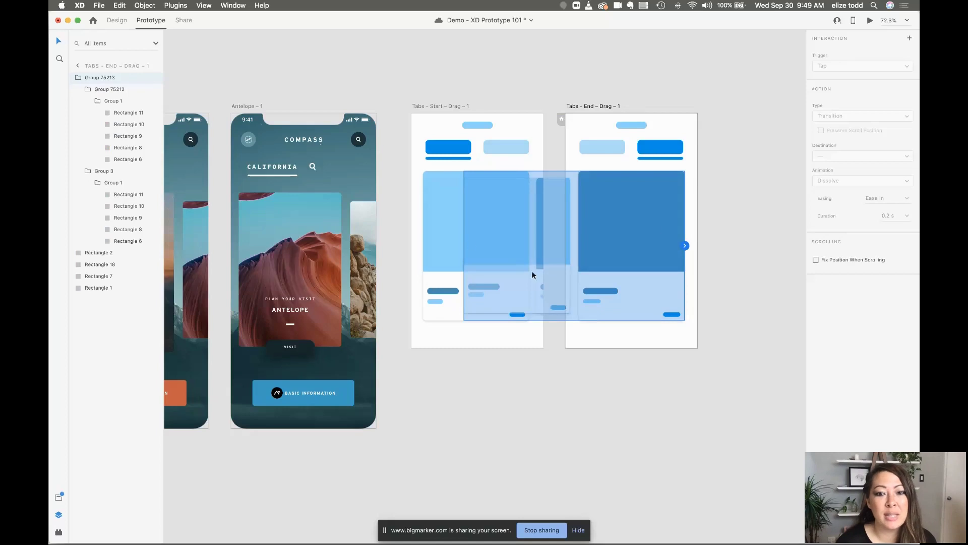
pyautogui.moveTo(686, 246); pyautogui.dragTo(422, 237)
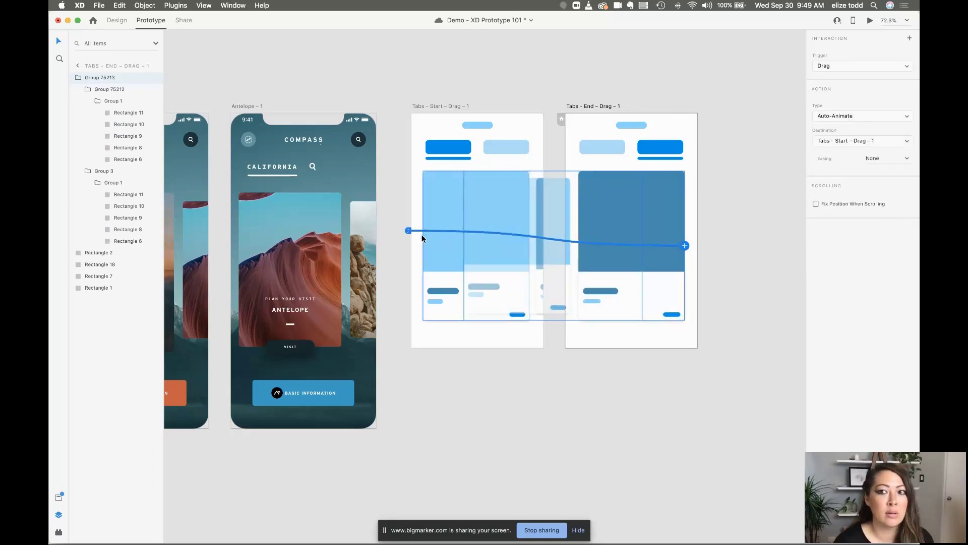
# Step: Preview the Tabs prototype and test the drag interaction between the start and end artboards in both directions
pyautogui.click(869, 21)
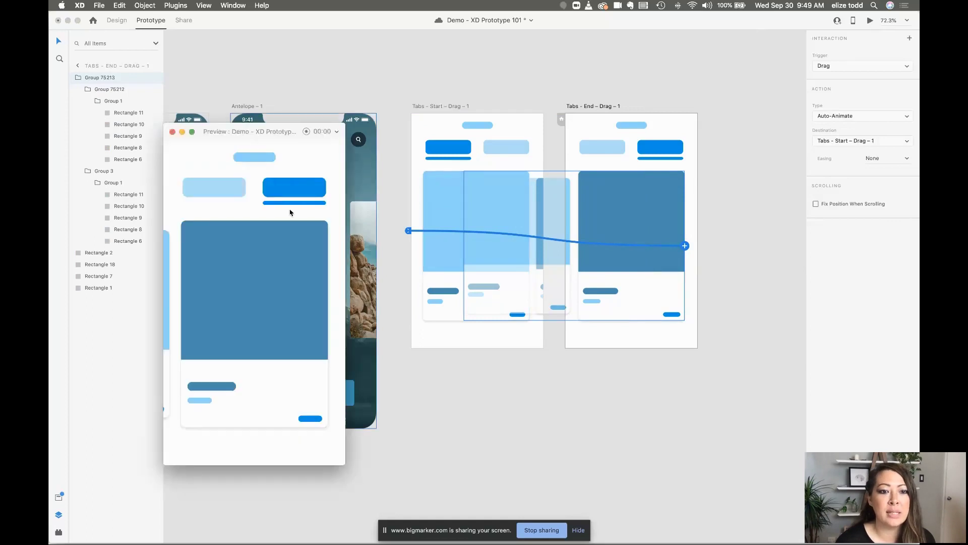
pyautogui.moveTo(237, 277); pyautogui.dragTo(369, 260)
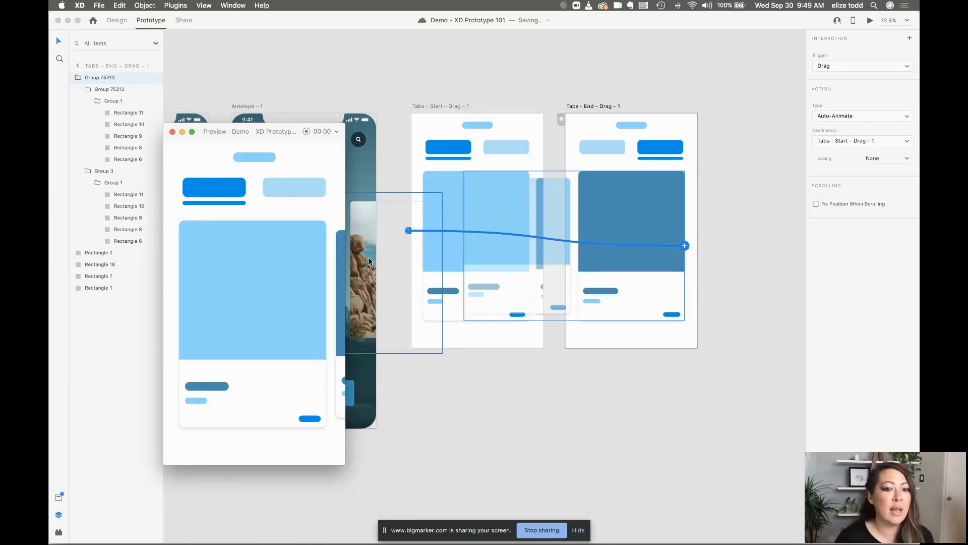
pyautogui.moveTo(334, 266); pyautogui.dragTo(380, 269)
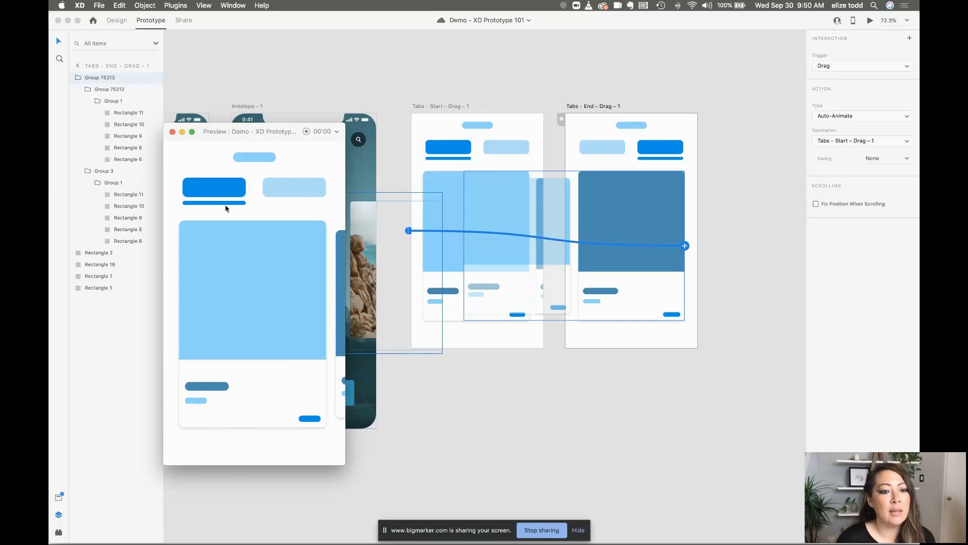
pyautogui.moveTo(334, 263); pyautogui.dragTo(283, 234)
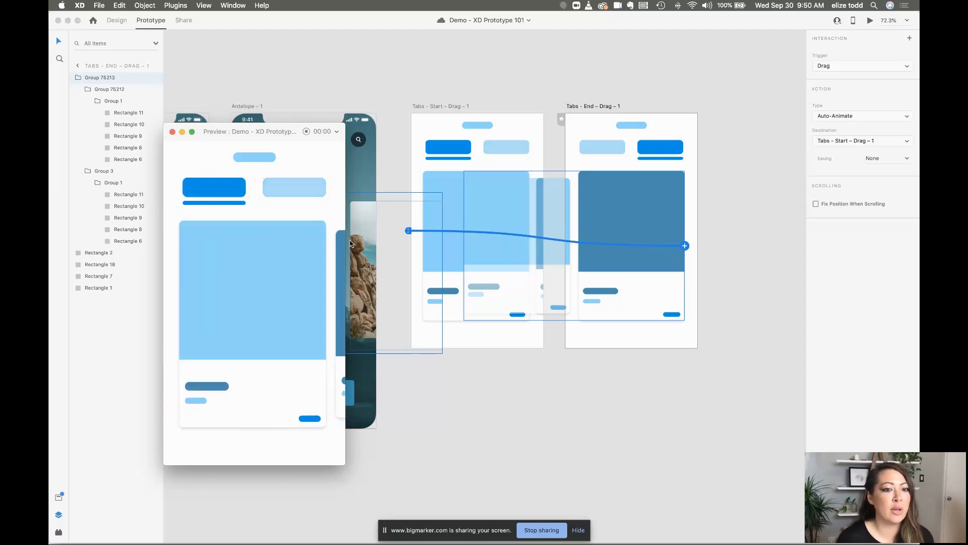
pyautogui.click(172, 132)
pyautogui.click(424, 102)
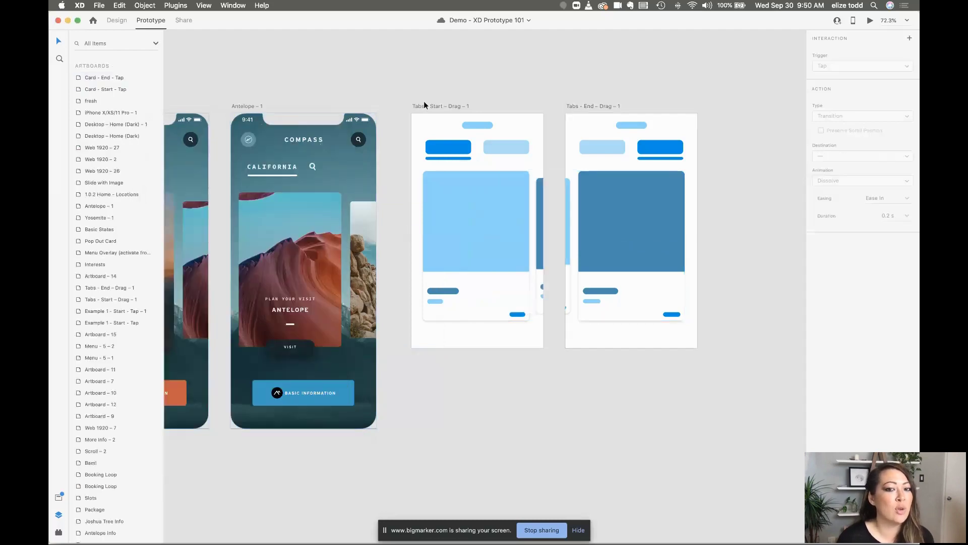
# Step: Find the Interests artboard in the states examples and open its preview
pyautogui.press('super+minus')
pyautogui.hscroll(3, 424, 102)
pyautogui.scroll(2, 424, 102)
pyautogui.scroll(-4, 424, 102)
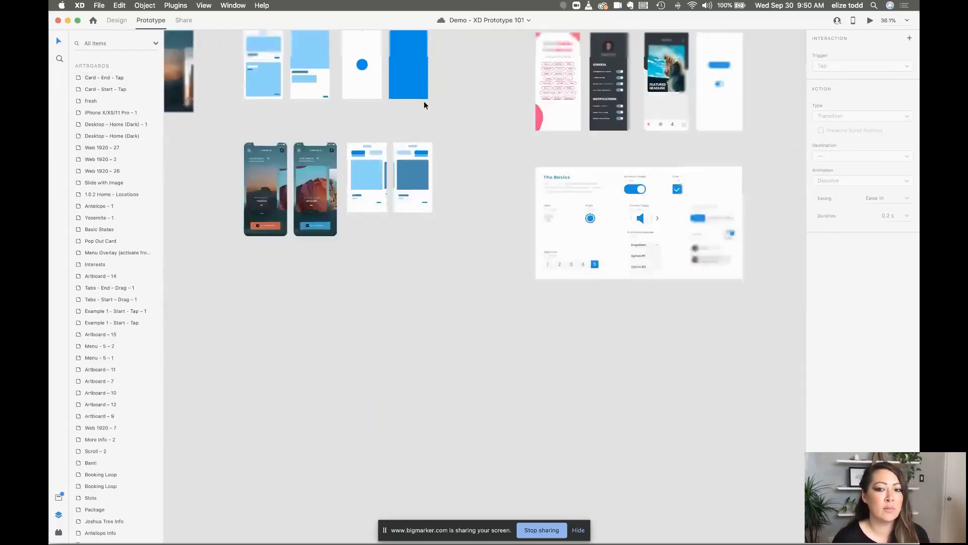
pyautogui.hscroll(4, 424, 102)
pyautogui.scroll(2, 424, 102)
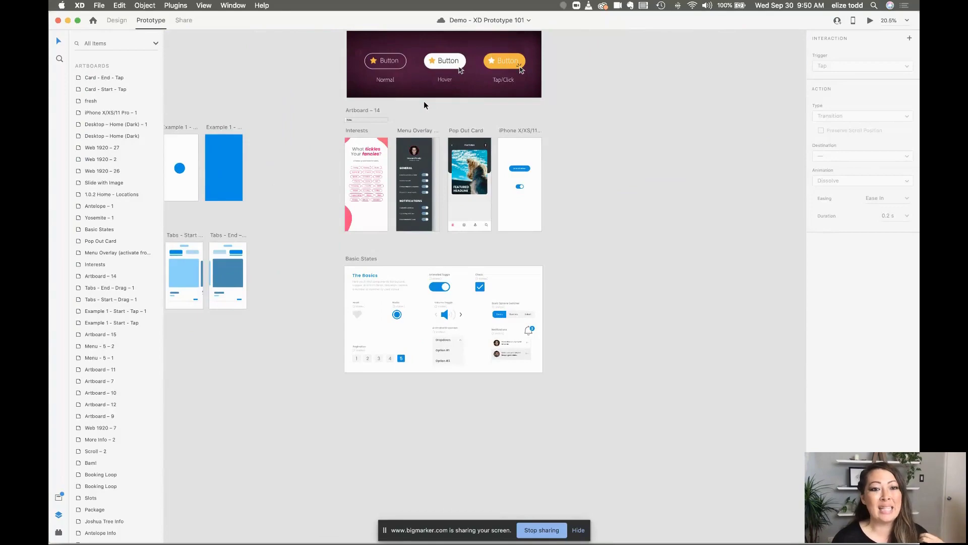
pyautogui.scroll(5, 373, 108)
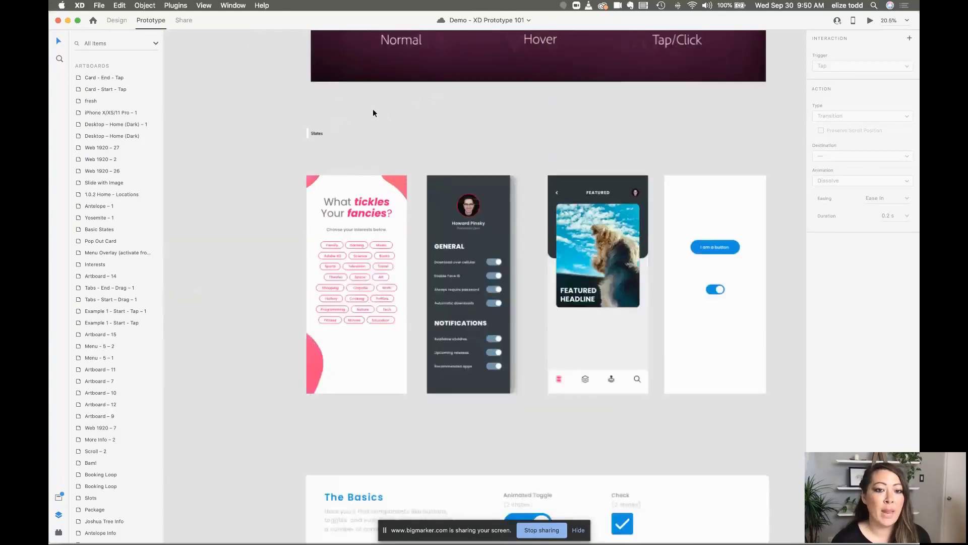
pyautogui.click(323, 169)
pyautogui.scroll(5, 416, 248)
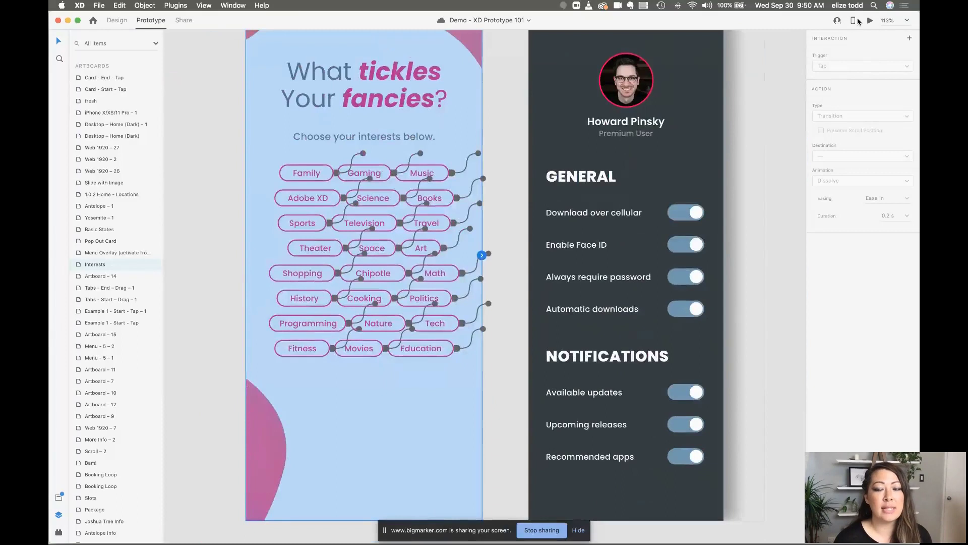
pyautogui.click(869, 20)
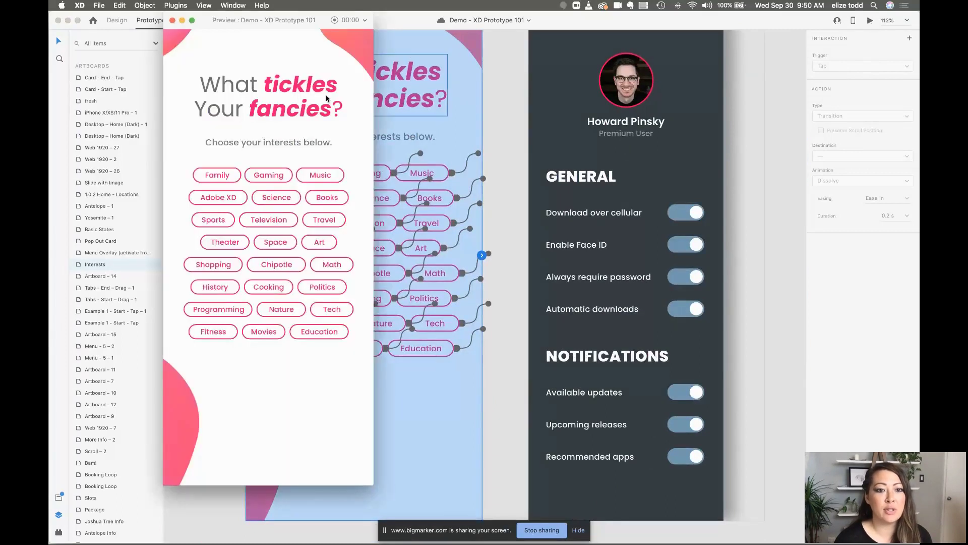
# Step: Test the chosen state of the Family, Gaming and Music interest buttons in the preview, and close it
pyautogui.click(228, 172)
pyautogui.click(204, 179)
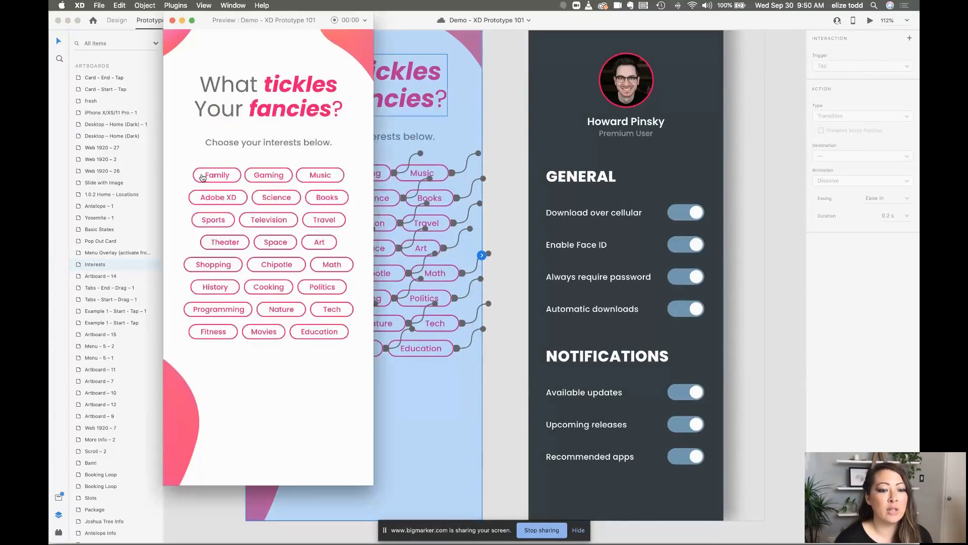
pyautogui.click(283, 179)
pyautogui.click(283, 179)
pyautogui.click(328, 180)
pyautogui.click(328, 180)
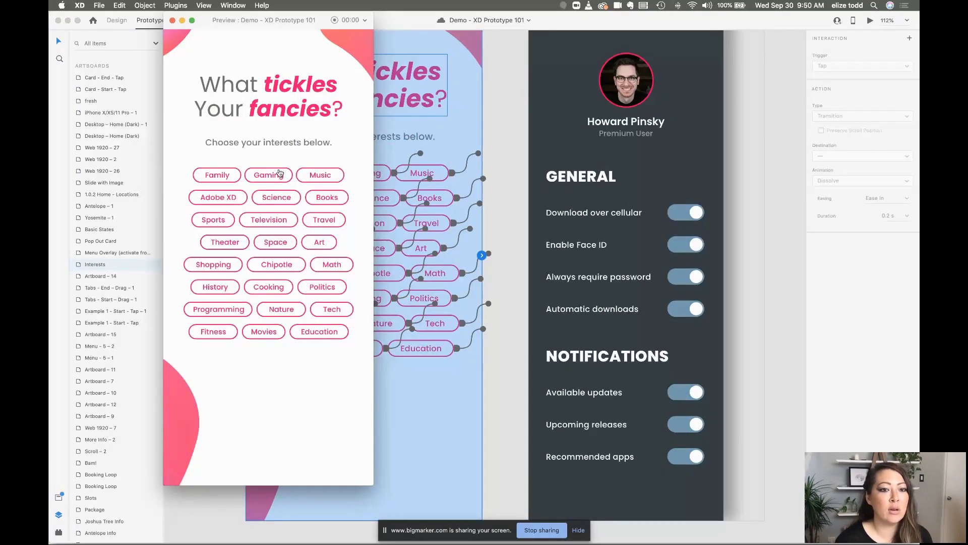
pyautogui.click(280, 174)
pyautogui.click(201, 175)
pyautogui.click(200, 175)
pyautogui.click(282, 174)
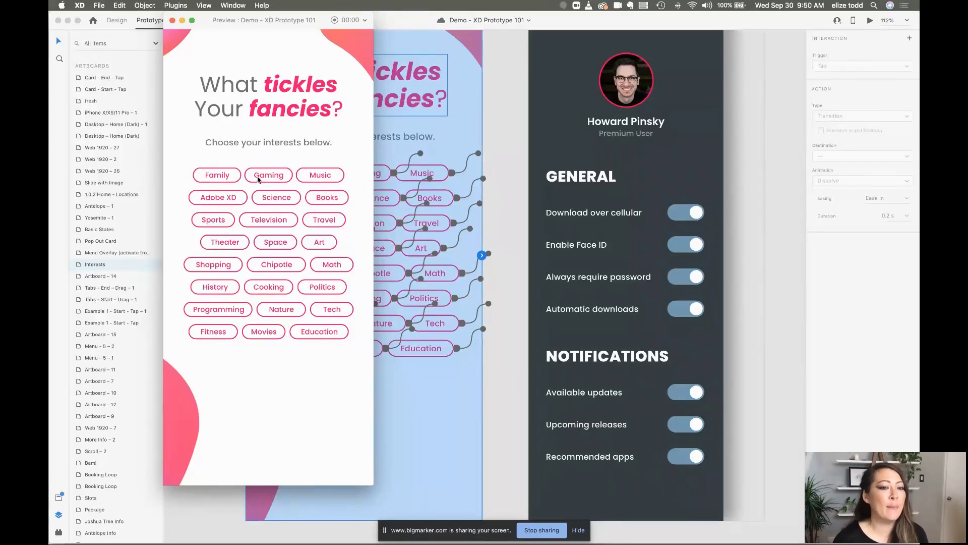
pyautogui.click(258, 181)
pyautogui.click(215, 181)
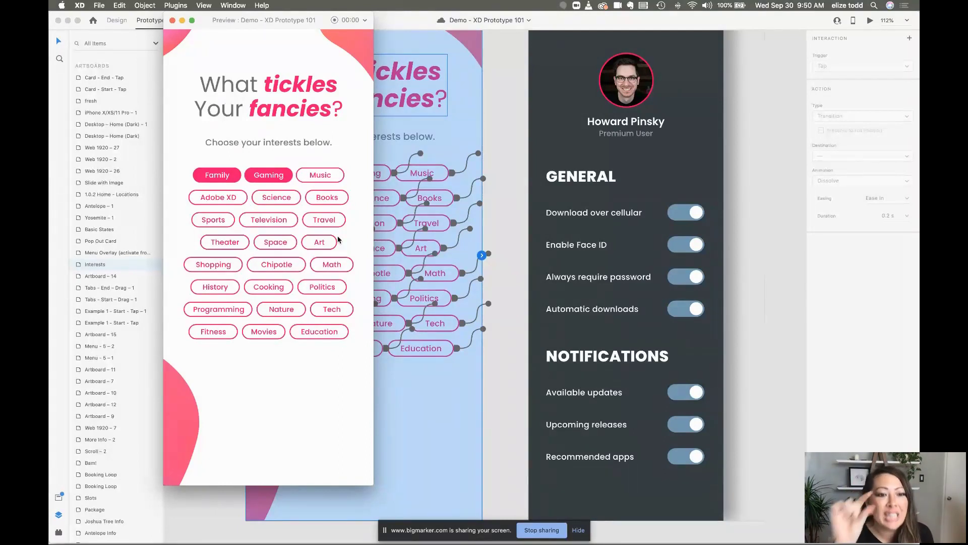
pyautogui.click(172, 20)
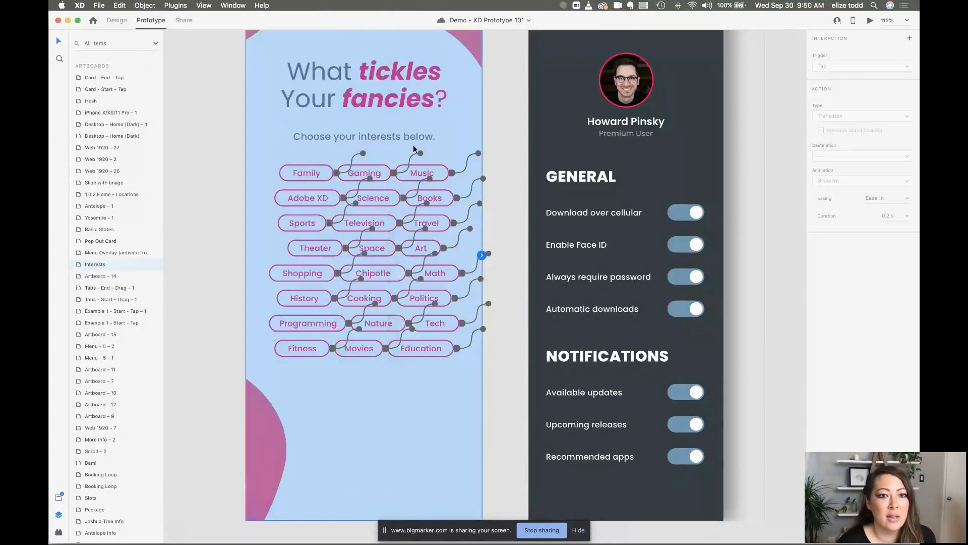
# Step: In Design mode, duplicate the Interests artboard and place the copy beside the original
pyautogui.scroll(-5, 414, 149)
pyautogui.click(118, 20)
pyautogui.click(307, 68)
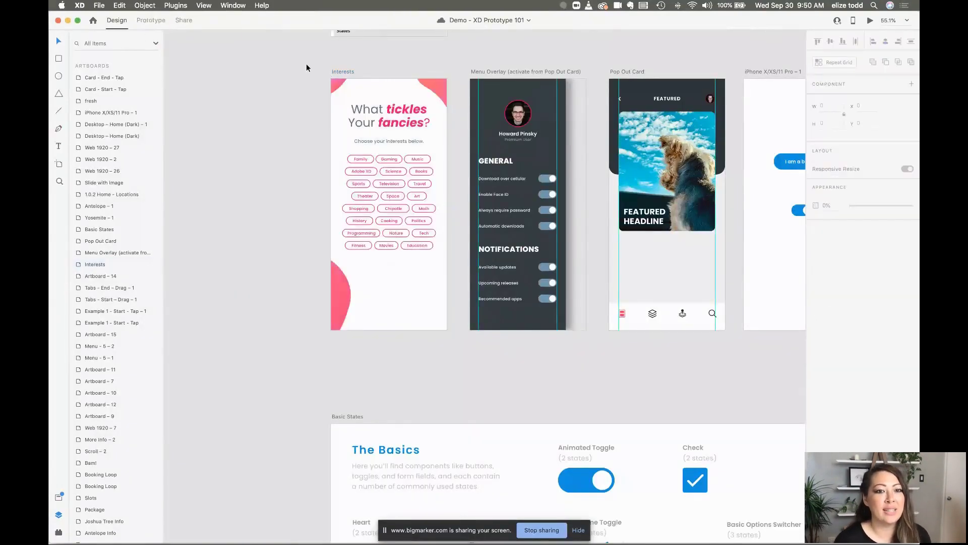
pyautogui.moveTo(339, 73); pyautogui.dragTo(259, 73)
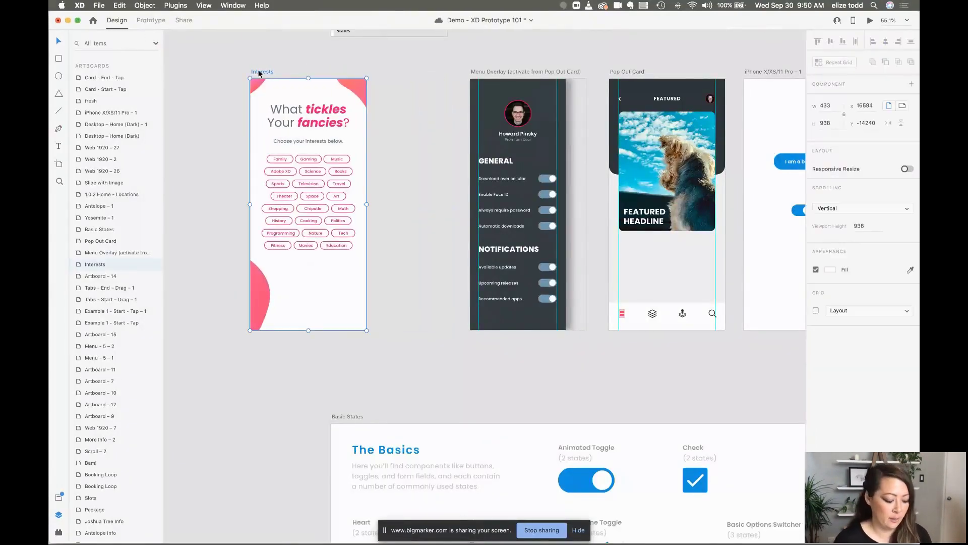
pyautogui.press('super+z')
pyautogui.moveTo(338, 74); pyautogui.dragTo(204, 74)
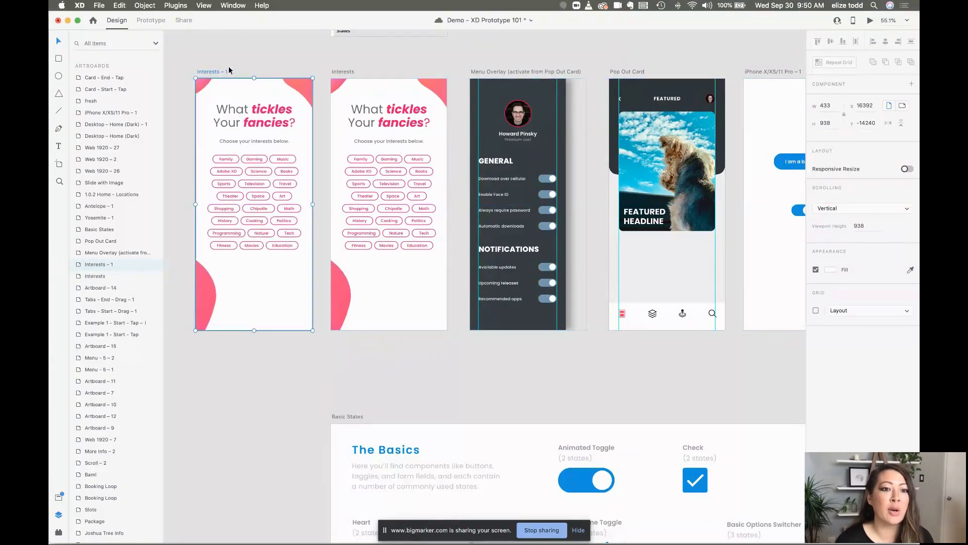
# Step: Fill the Family button on the copied Interests artboard with the pink of its border, using the eyedropper
pyautogui.click(226, 158)
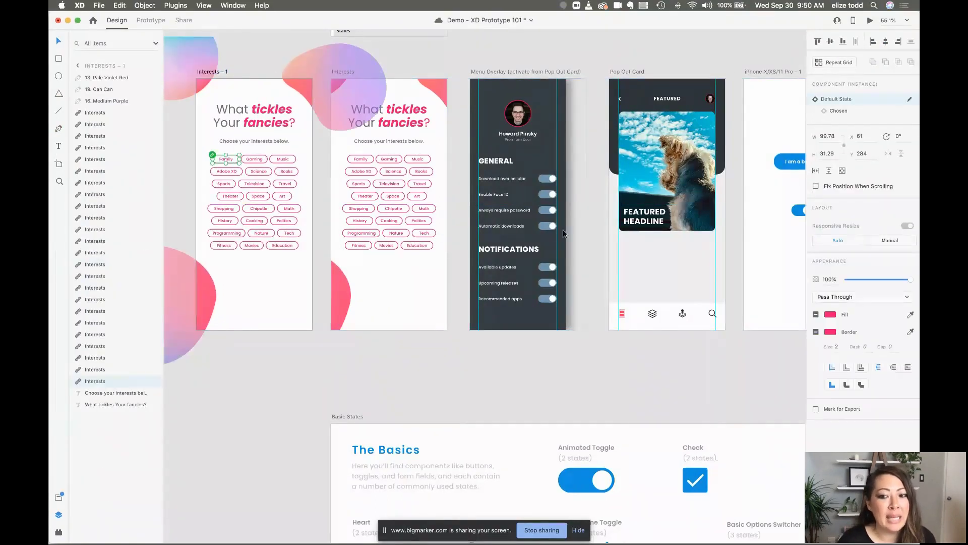
pyautogui.click(255, 149)
pyautogui.click(237, 157)
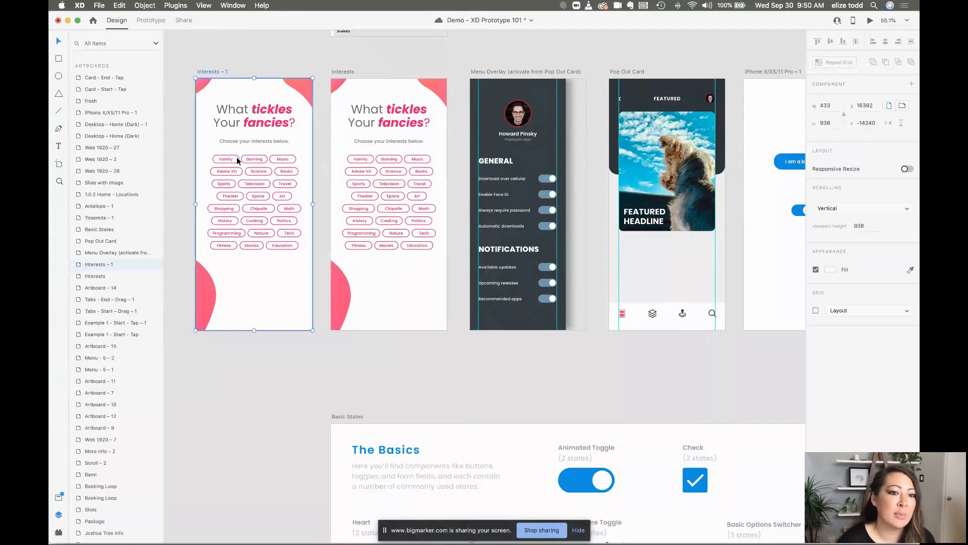
pyautogui.doubleClick(238, 158)
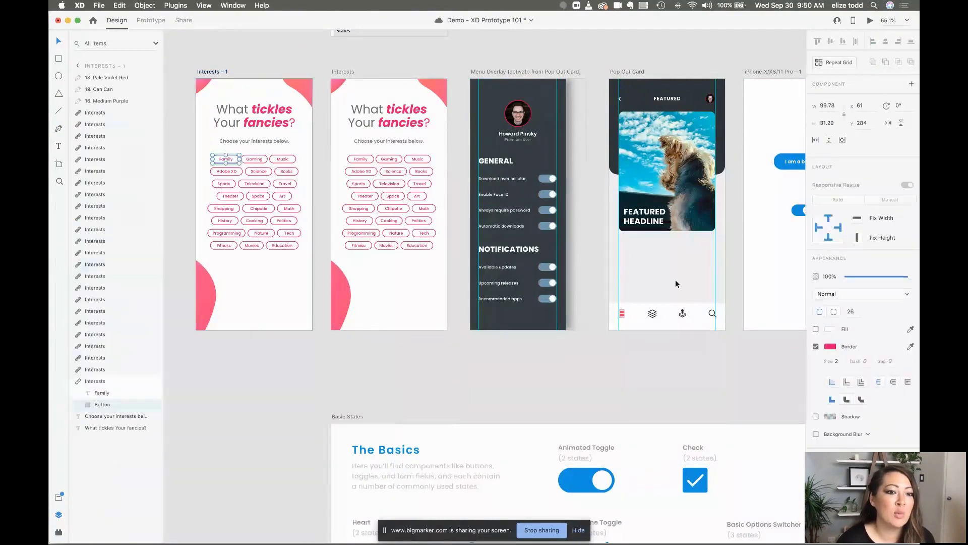
pyautogui.click(830, 328)
pyautogui.click(810, 364)
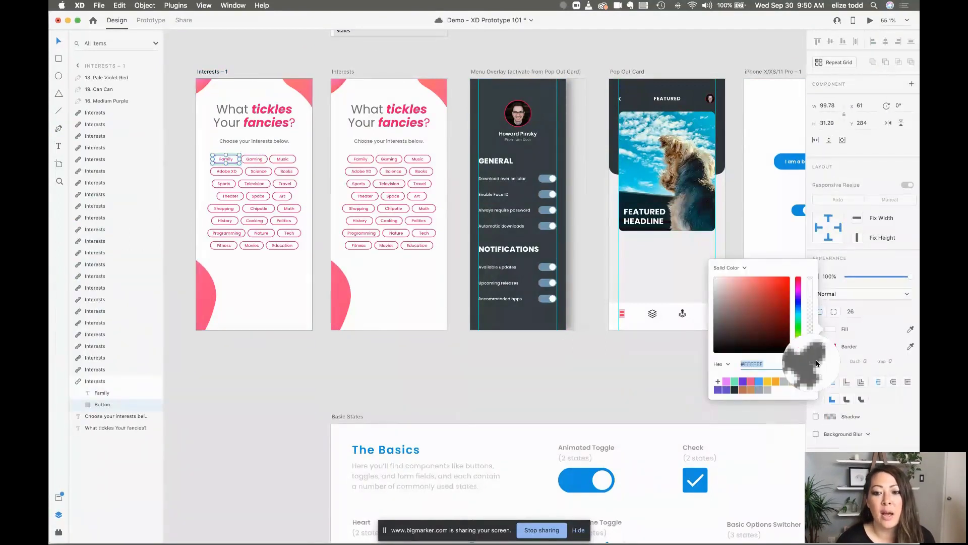
pyautogui.click(830, 347)
pyautogui.click(395, 312)
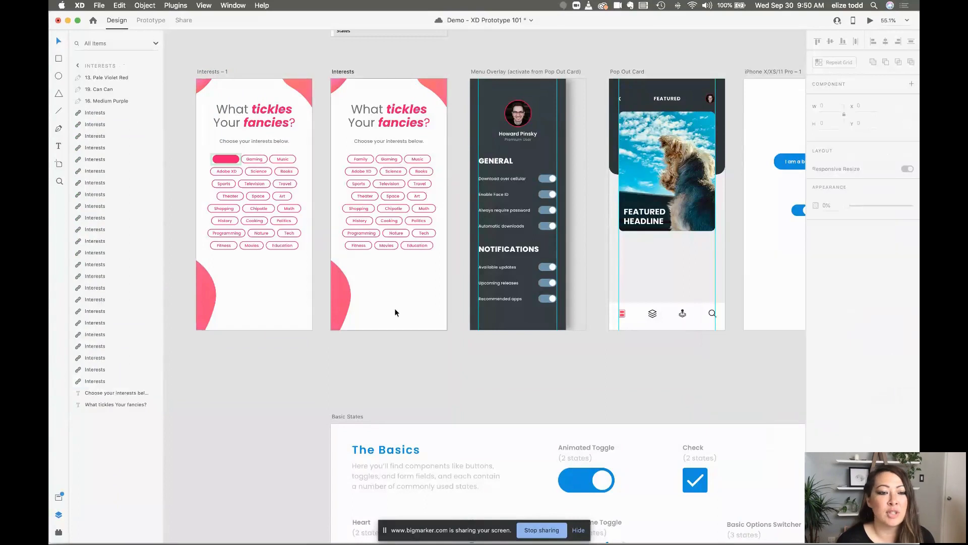
# Step: Recolor the Family label on the copied Interests artboard white, sampling the color from an artboard background
pyautogui.doubleClick(226, 159)
pyautogui.click(830, 417)
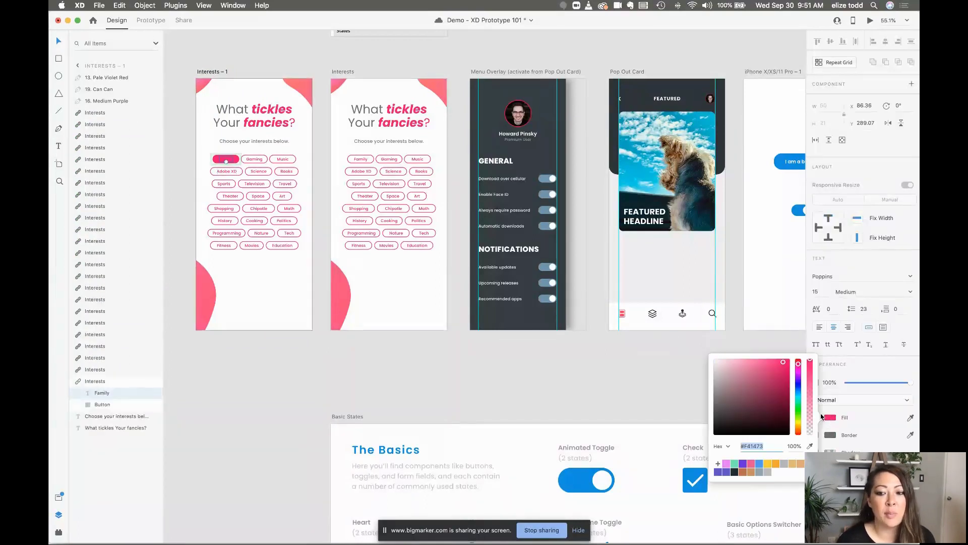
pyautogui.click(363, 329)
# Step: Undo the Family button's recoloring and the duplication of the Interests artboard
pyautogui.click(343, 73)
pyautogui.hscroll(-5, 222, 87)
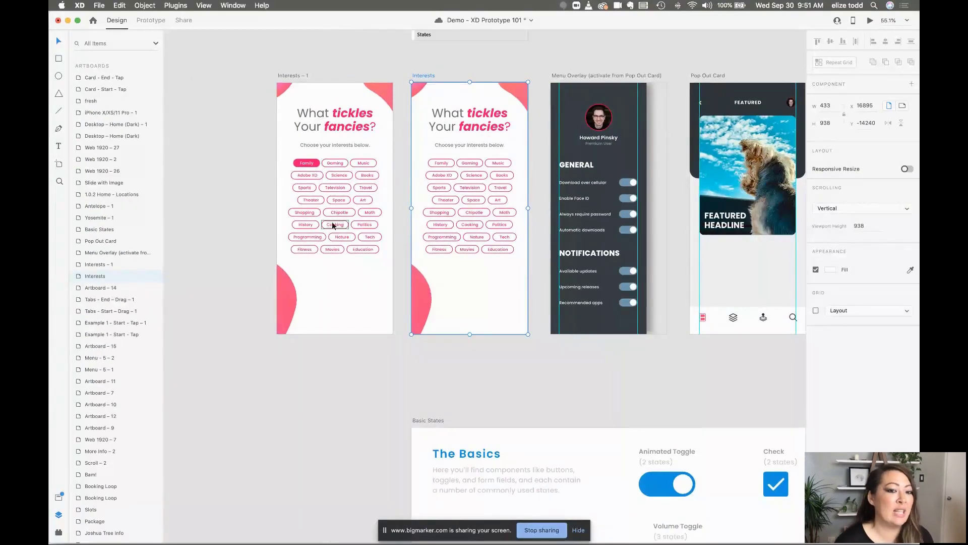
pyautogui.press('super+z')
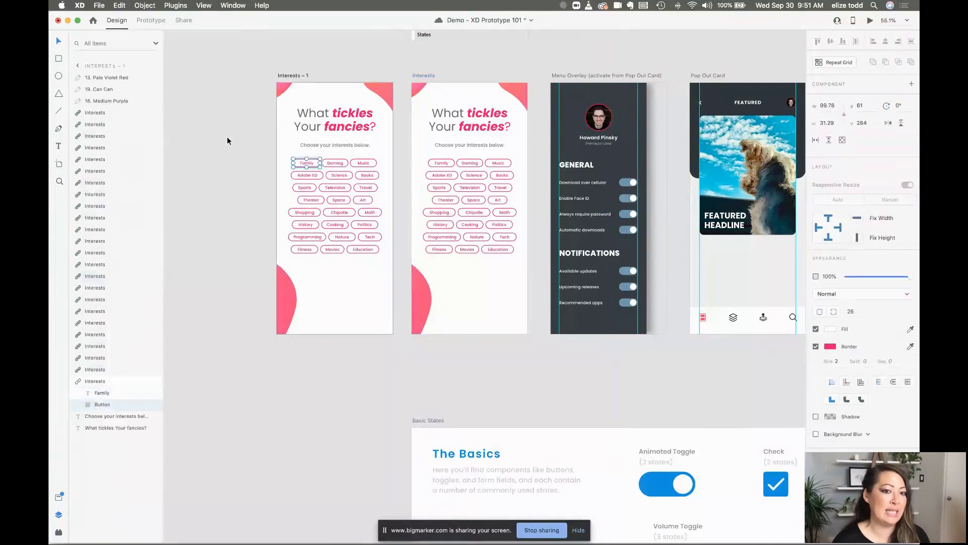
pyautogui.press('super+z')
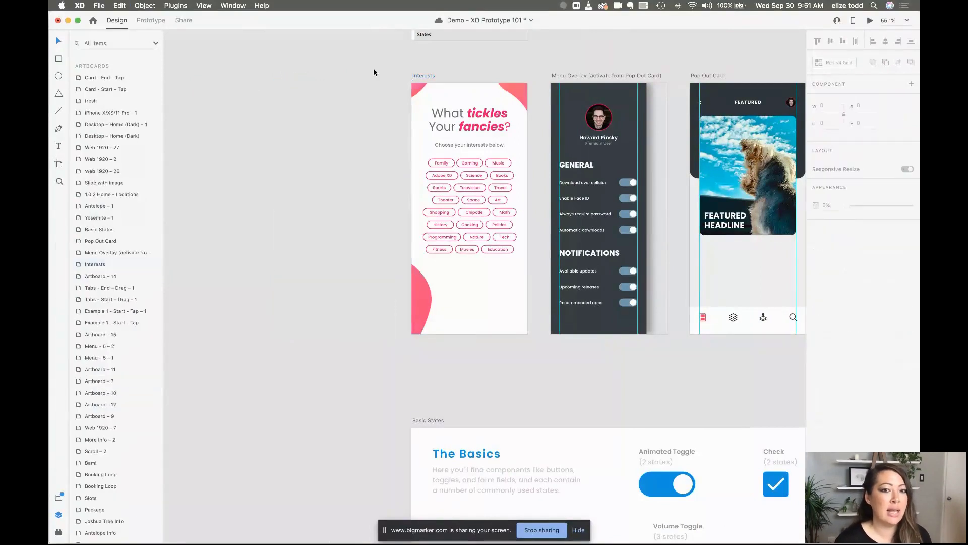
# Step: Examine the Family button's Tap interaction to the Chosen state in Prototype mode, and return to Design mode
pyautogui.click(442, 162)
pyautogui.click(148, 21)
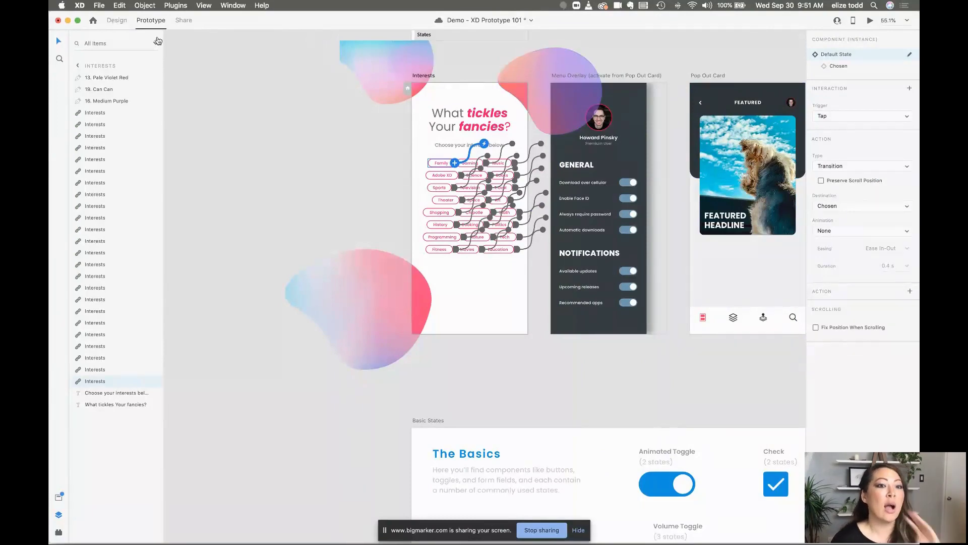
pyautogui.click(117, 20)
pyautogui.click(475, 75)
# Step: Preview the Menu Overlay artboard and test the Download over cellular toggle several times
pyautogui.hscroll(2, 474, 75)
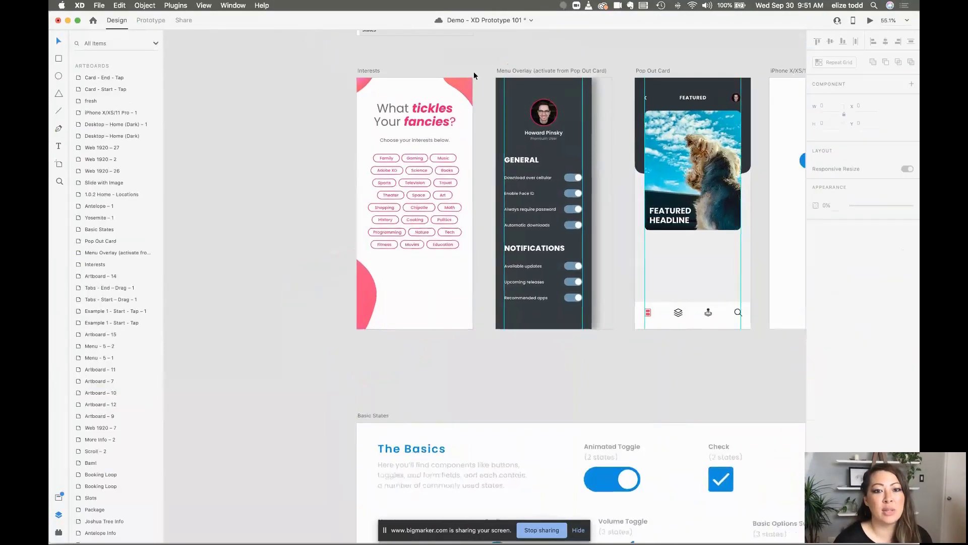
pyautogui.scroll(5, 475, 76)
pyautogui.click(530, 76)
pyautogui.click(870, 21)
pyautogui.click(301, 216)
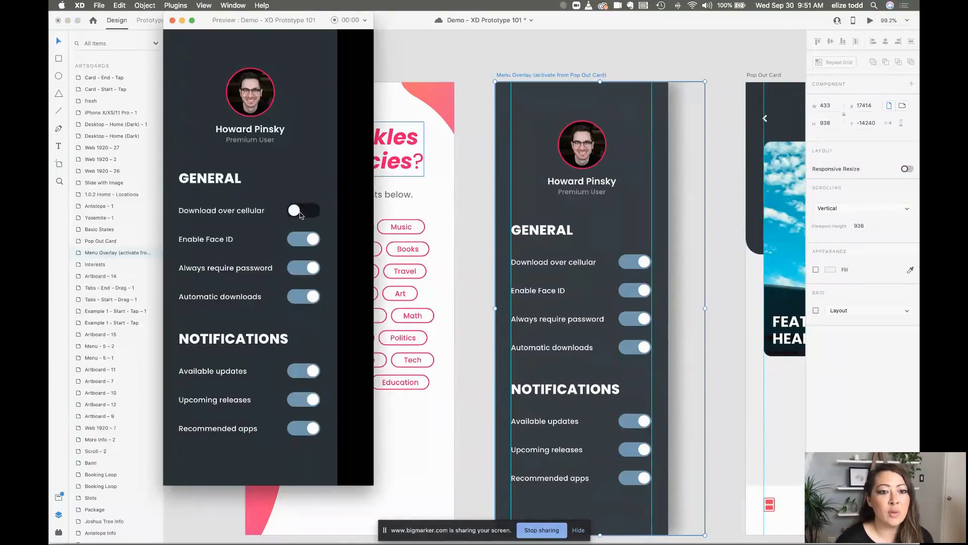
pyautogui.click(298, 216)
pyautogui.click(292, 215)
pyautogui.click(293, 216)
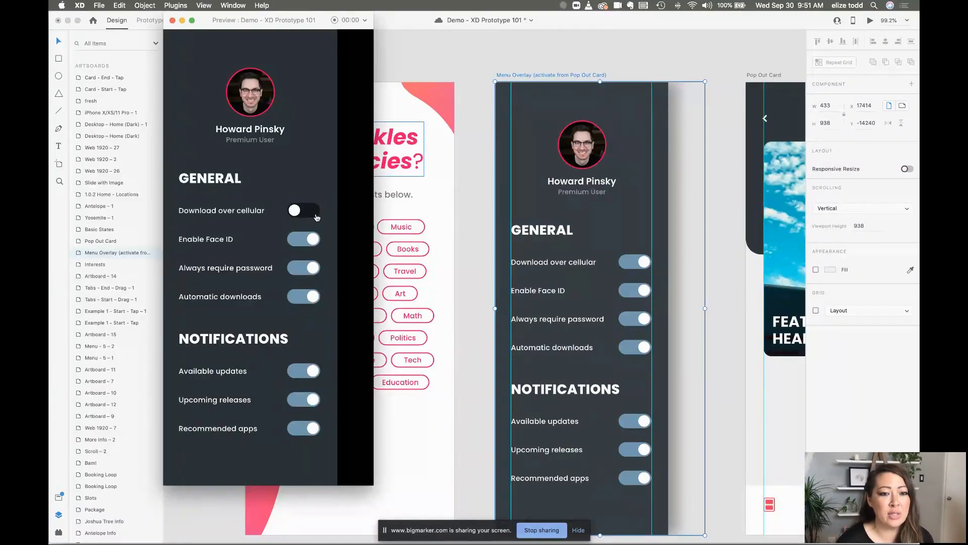
# Step: Test the Enable Face ID and Always require password toggles in the preview, and close it
pyautogui.click(317, 243)
pyautogui.click(319, 244)
pyautogui.click(298, 272)
pyautogui.click(296, 272)
pyautogui.click(297, 272)
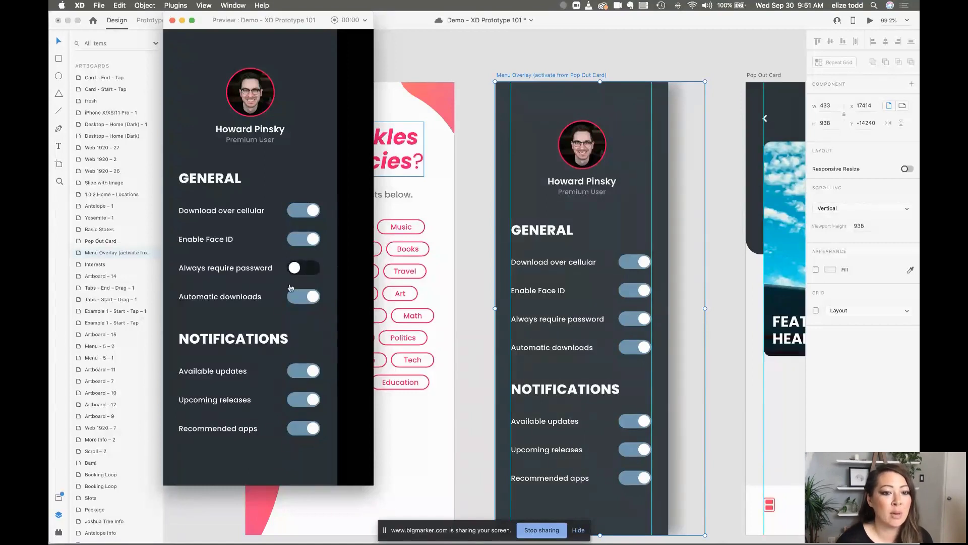
pyautogui.click(172, 21)
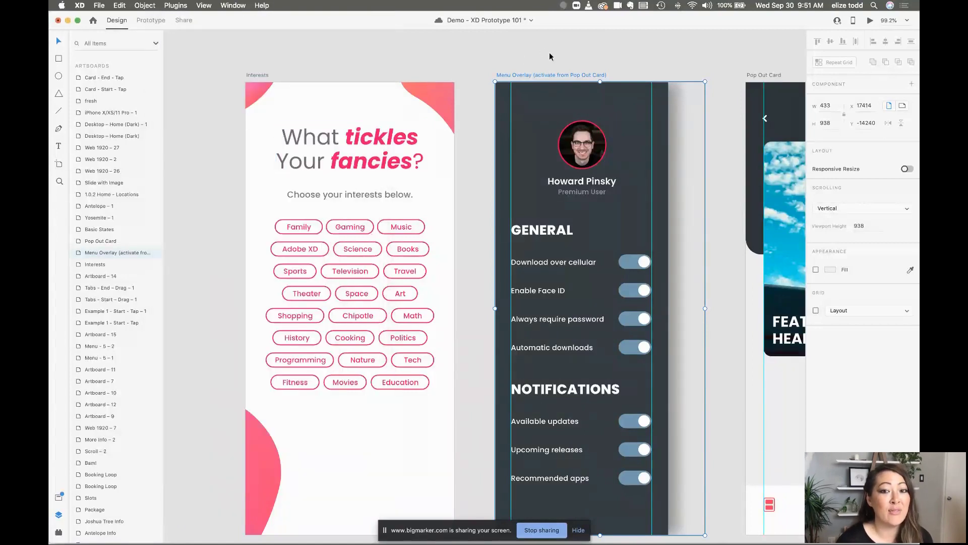
# Step: Preview the Menu Overlay artboard again, switch Download over cellular on and off repeatedly, and close the preview
pyautogui.click(870, 21)
pyautogui.click(299, 214)
pyautogui.click(298, 213)
pyautogui.click(297, 214)
pyautogui.click(298, 213)
pyautogui.click(297, 214)
pyautogui.click(172, 20)
# Step: Preview the Pop Out Card artboard, and test expanding and closing its featured dog card
pyautogui.click(449, 59)
pyautogui.scroll(-5, 450, 60)
pyautogui.hscroll(4, 449, 60)
pyautogui.click(526, 69)
pyautogui.click(870, 20)
pyautogui.click(310, 196)
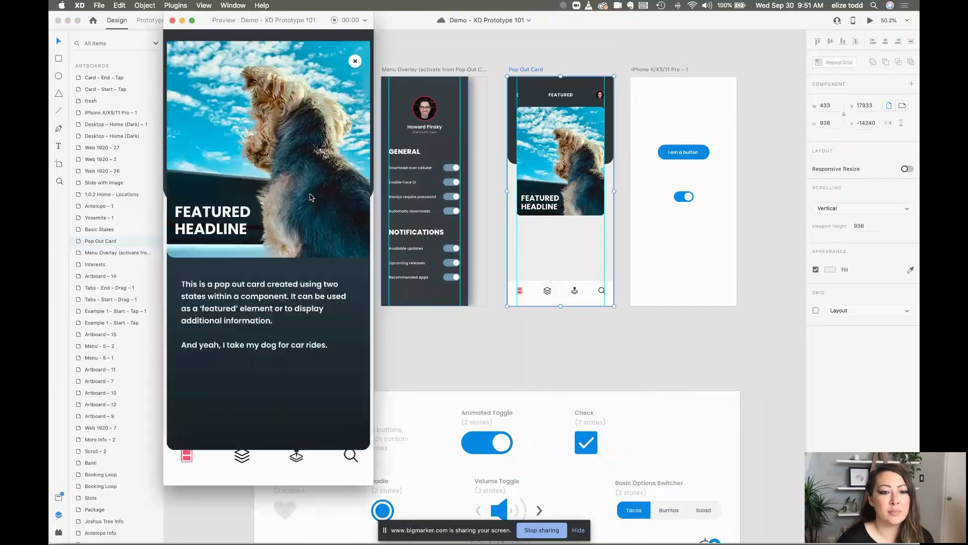
pyautogui.click(356, 62)
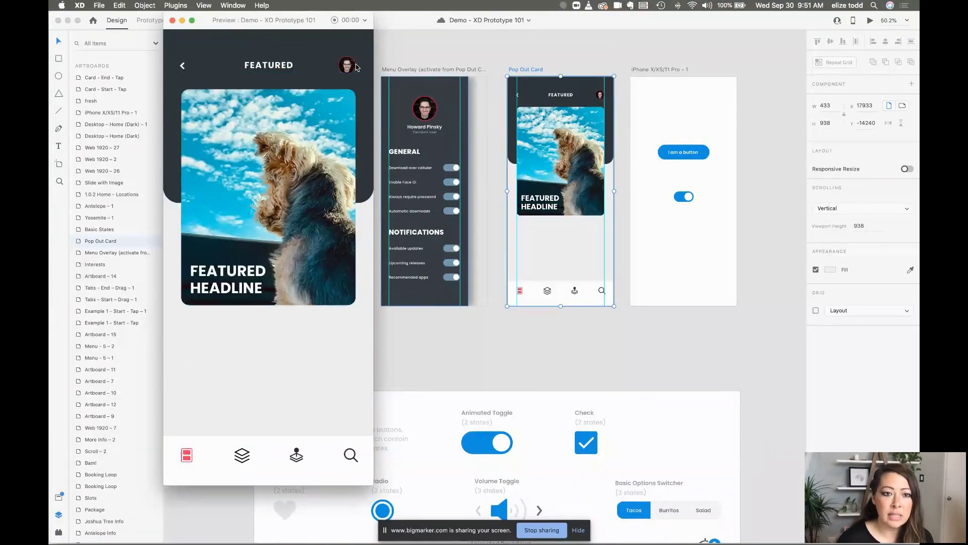
# Step: Close the preview and examine the Normal, Hover and Tap/Click button examples in the banner above the state artboards
pyautogui.click(173, 20)
pyautogui.scroll(5, 447, 191)
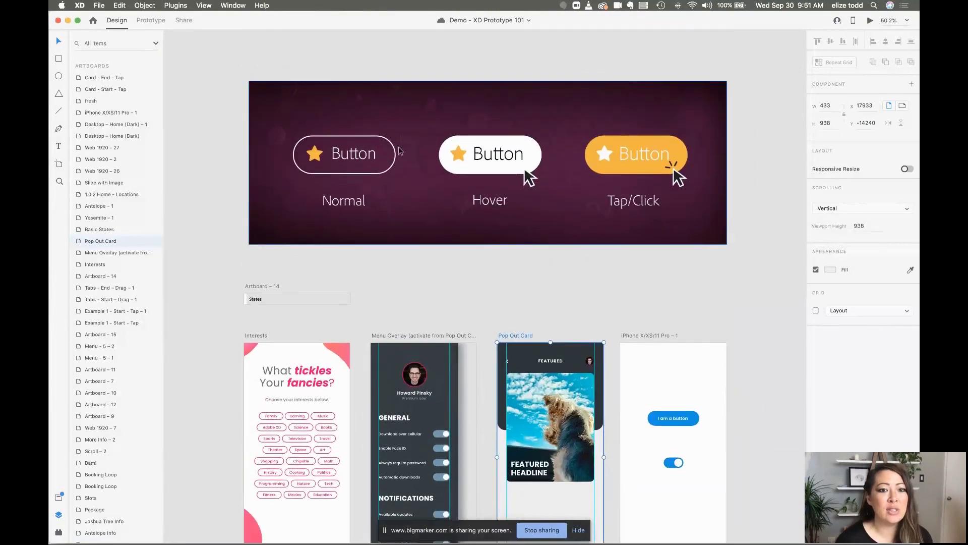
pyautogui.scroll(2, 399, 161)
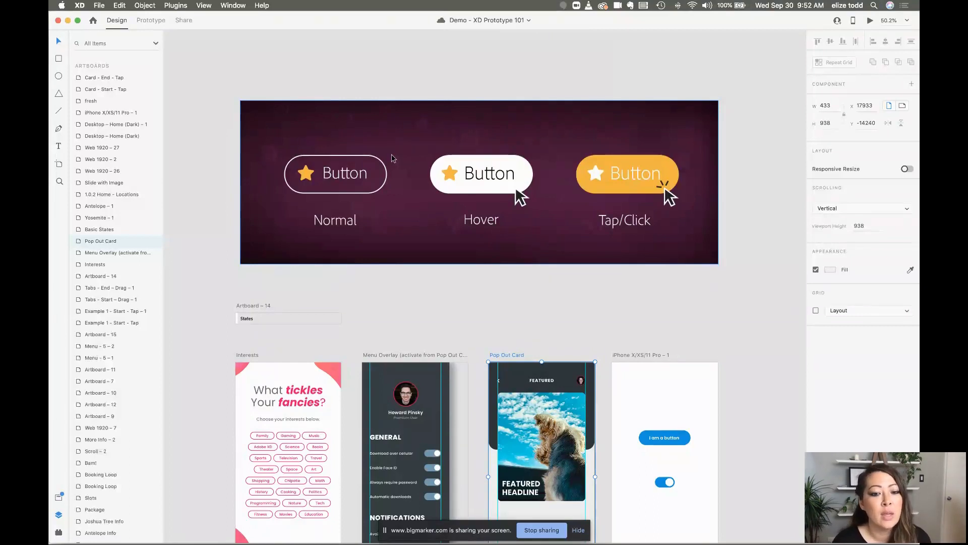
pyautogui.scroll(-3, 393, 158)
pyautogui.scroll(-3, 393, 159)
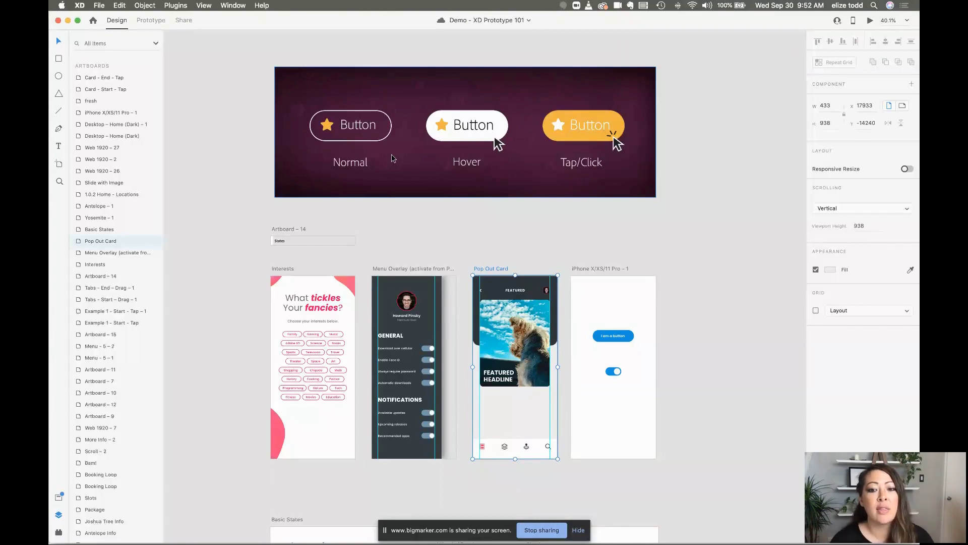
pyautogui.scroll(-2, 600, 302)
pyautogui.hscroll(2, 600, 302)
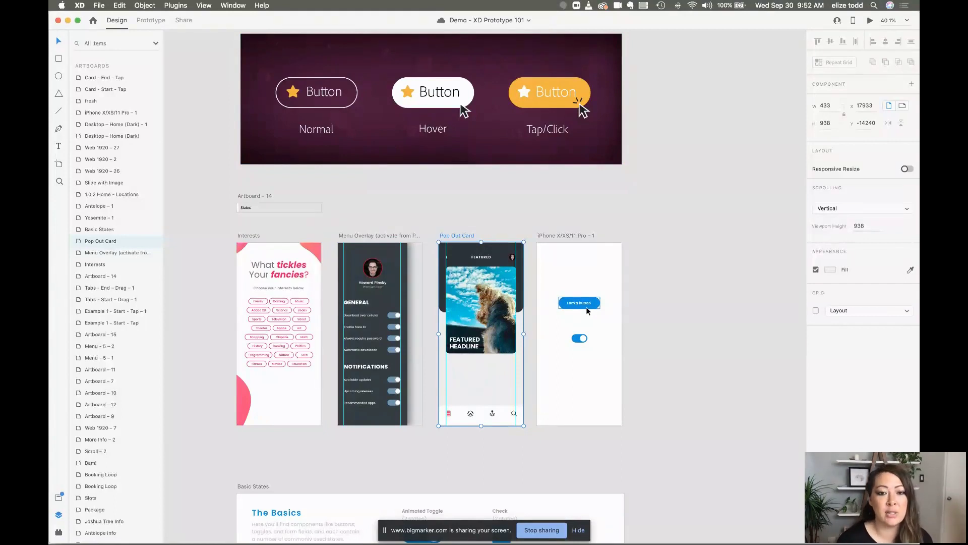
# Step: Make the "I am a button" group on the iPhone X/XS/11 Pro – 1 artboard a component
pyautogui.scroll(-1, 586, 306)
pyautogui.hscroll(1, 586, 307)
pyautogui.scroll(5, 586, 307)
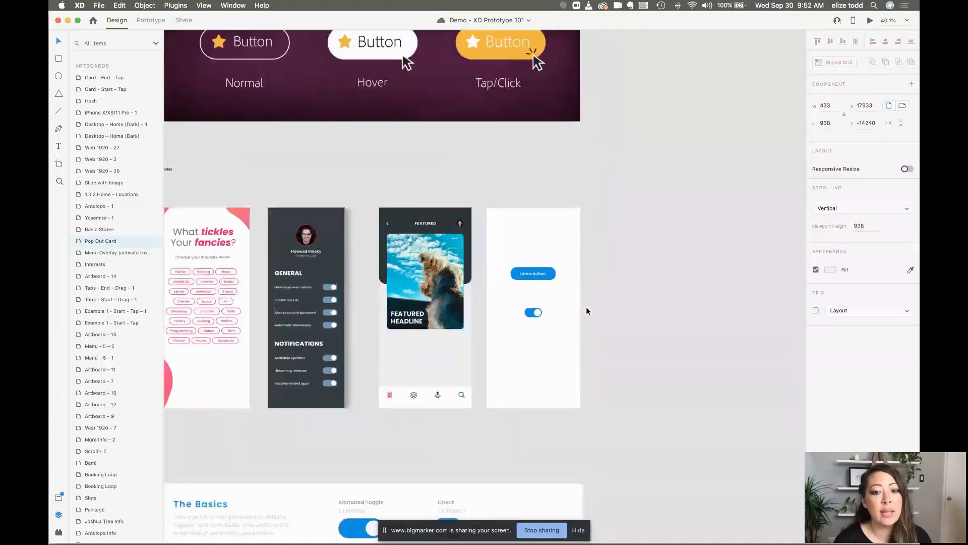
pyautogui.click(599, 258)
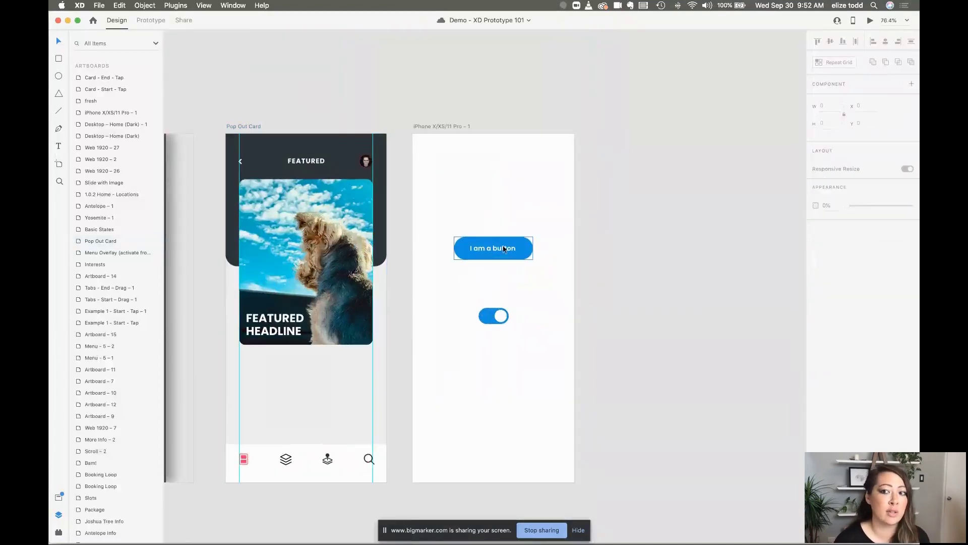
pyautogui.click(503, 249)
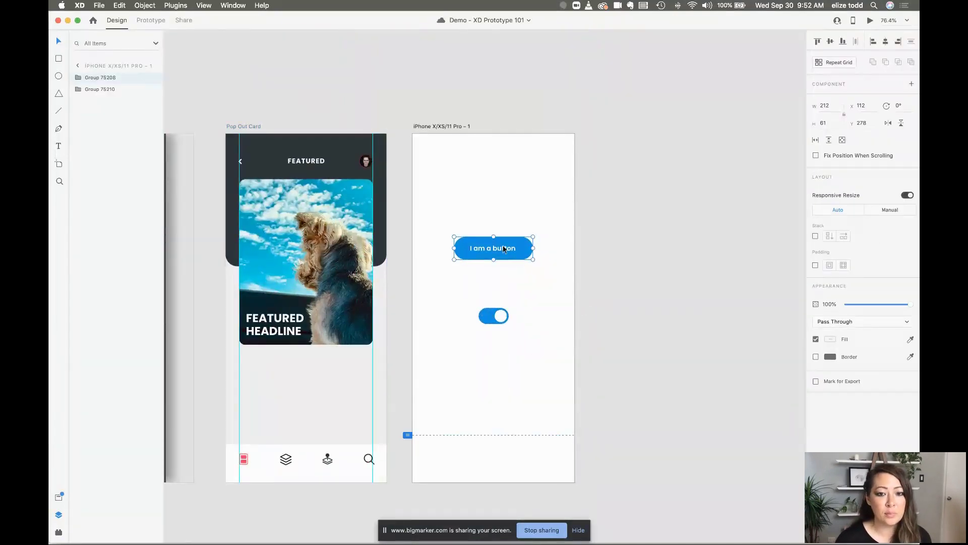
pyautogui.scroll(5, 503, 248)
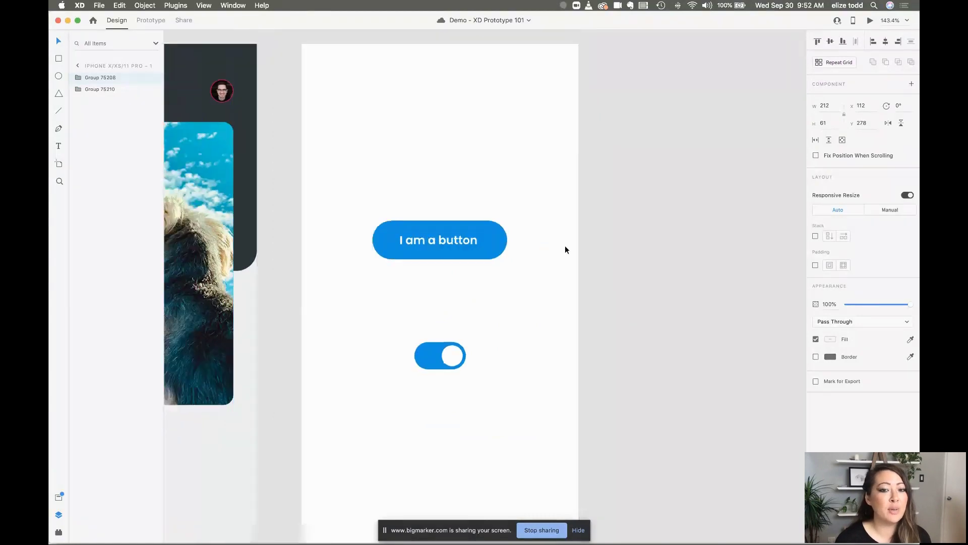
pyautogui.scroll(-2, 565, 247)
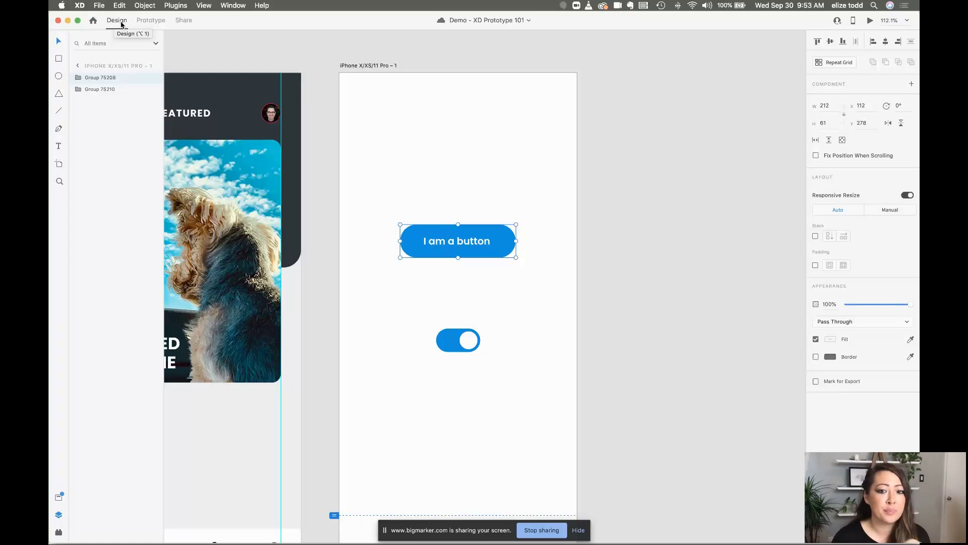
pyautogui.click(464, 143)
pyautogui.click(455, 250)
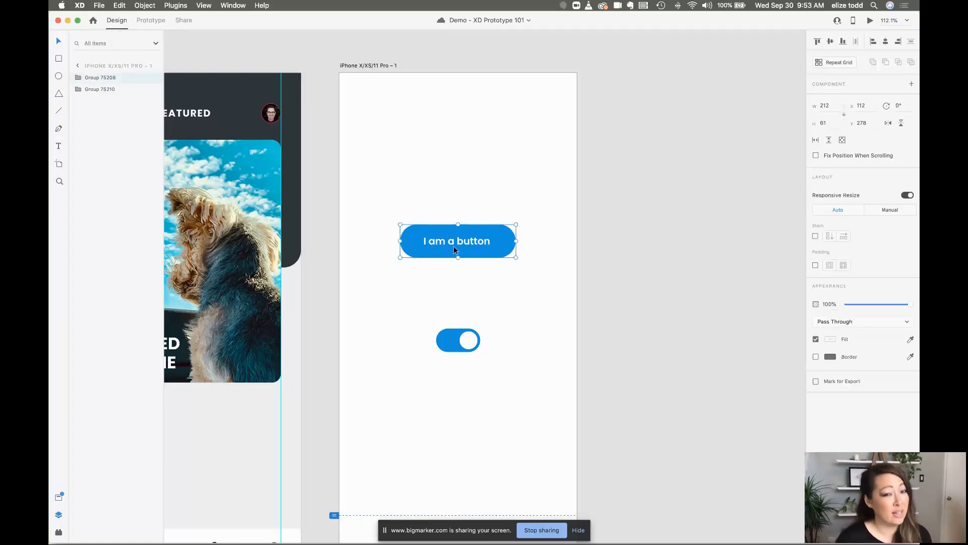
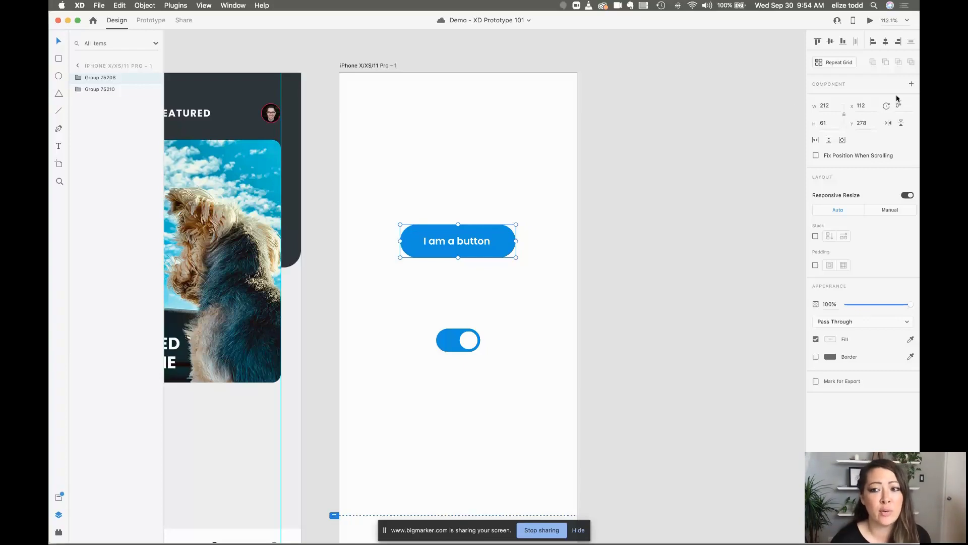
pyautogui.click(911, 84)
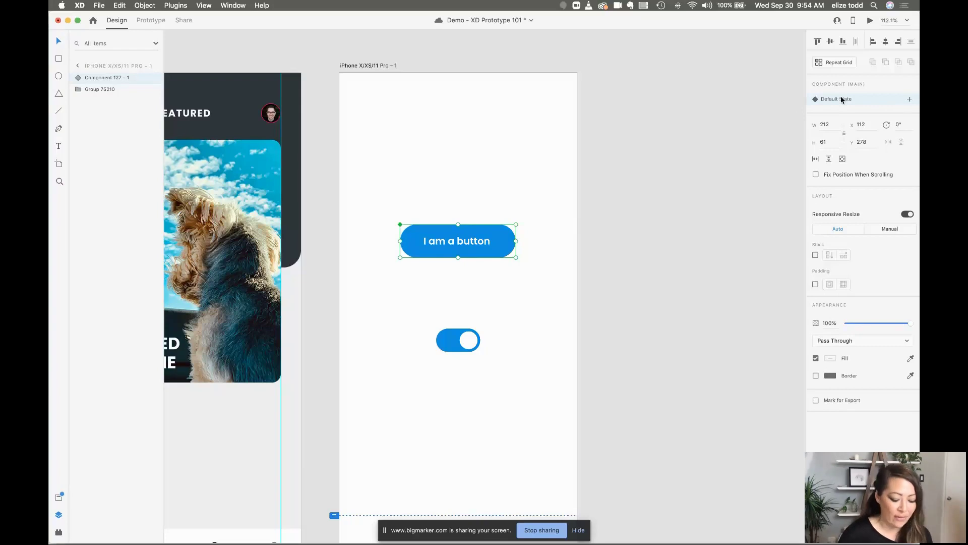
# Step: Add a Hover State to the "I am a button" component, keeping the suggested state name
pyautogui.press('alt+super+equal')
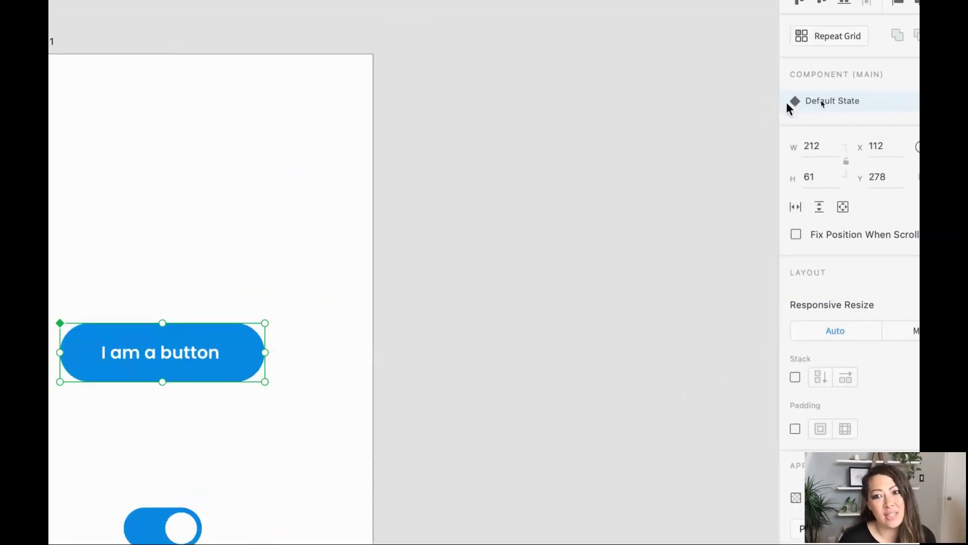
pyautogui.press('alt+super+minus')
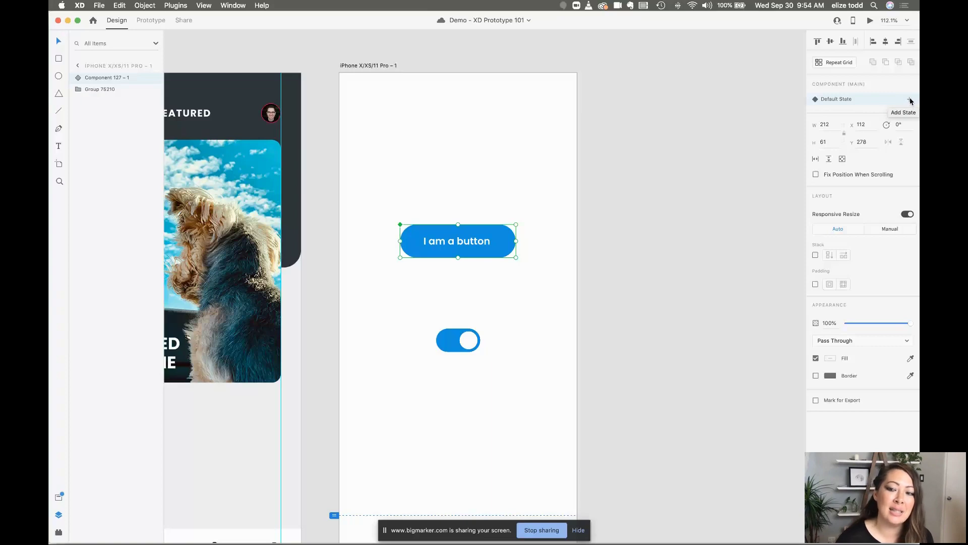
pyautogui.click(911, 101)
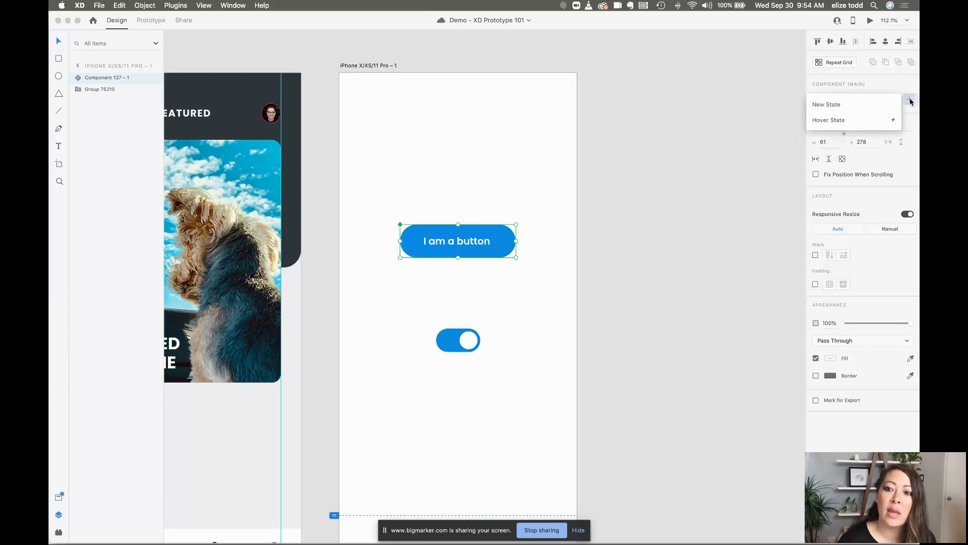
pyautogui.click(839, 121)
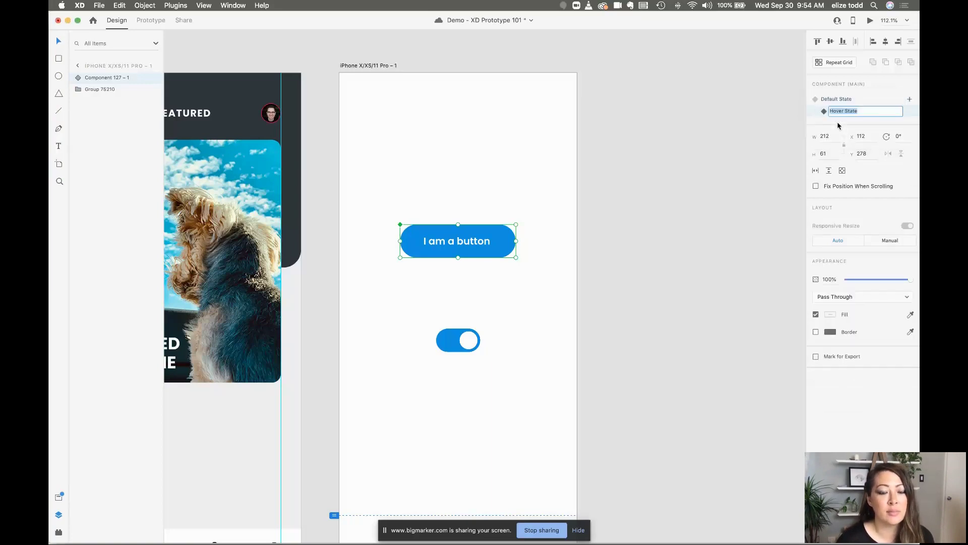
pyautogui.click(703, 157)
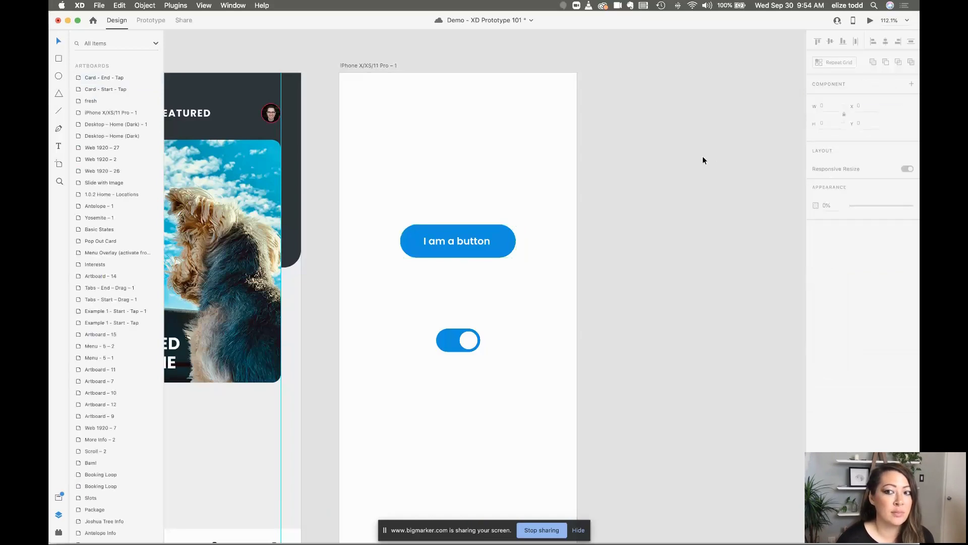
# Step: Switch the button component back and forth between Default State and Hover State, ending on Hover State
pyautogui.click(491, 240)
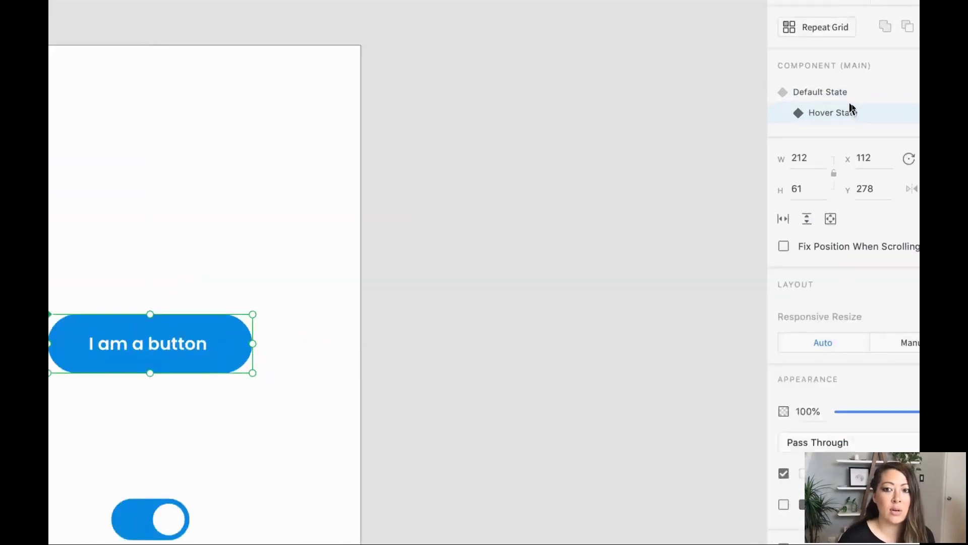
pyautogui.click(836, 94)
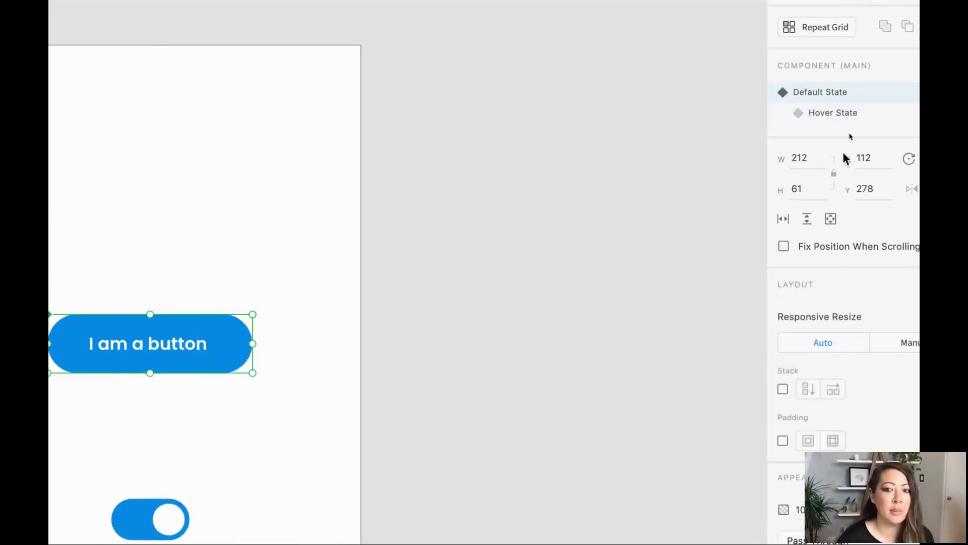
pyautogui.click(853, 115)
pyautogui.click(833, 90)
pyautogui.click(840, 111)
pyautogui.click(831, 90)
pyautogui.click(837, 114)
pyautogui.click(832, 91)
pyautogui.click(831, 112)
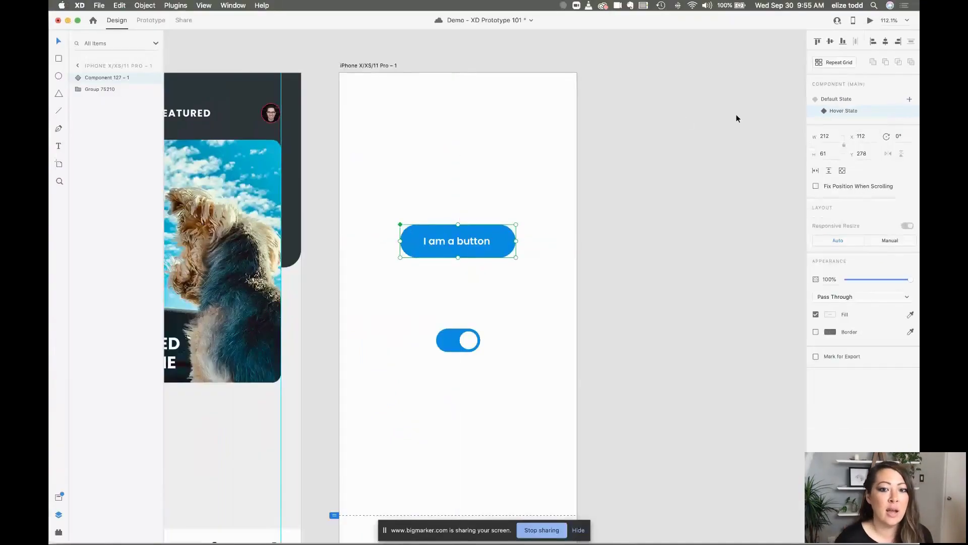
# Step: Change the fill of the button's background rectangle in the Hover State to the lighter blue #44AFF7
pyautogui.click(607, 183)
pyautogui.click(502, 233)
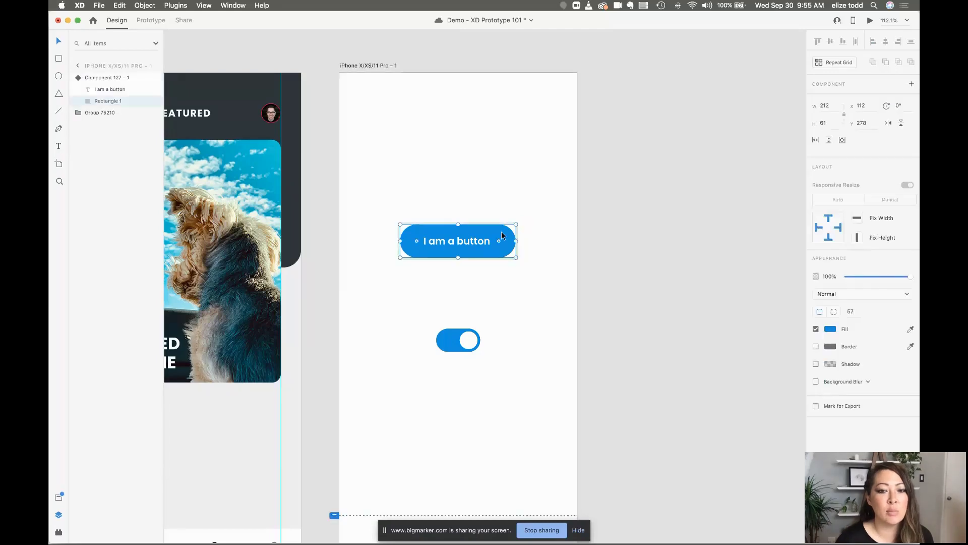
pyautogui.click(831, 331)
pyautogui.click(769, 280)
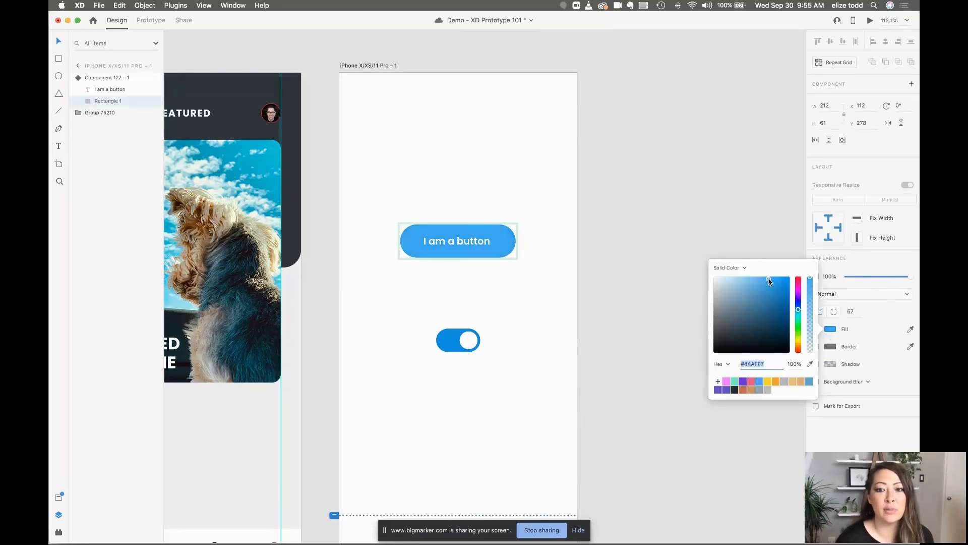
pyautogui.click(682, 213)
# Step: Compare the button's Default State and Hover State colors by alternating between them, finishing on Default State
pyautogui.click(483, 241)
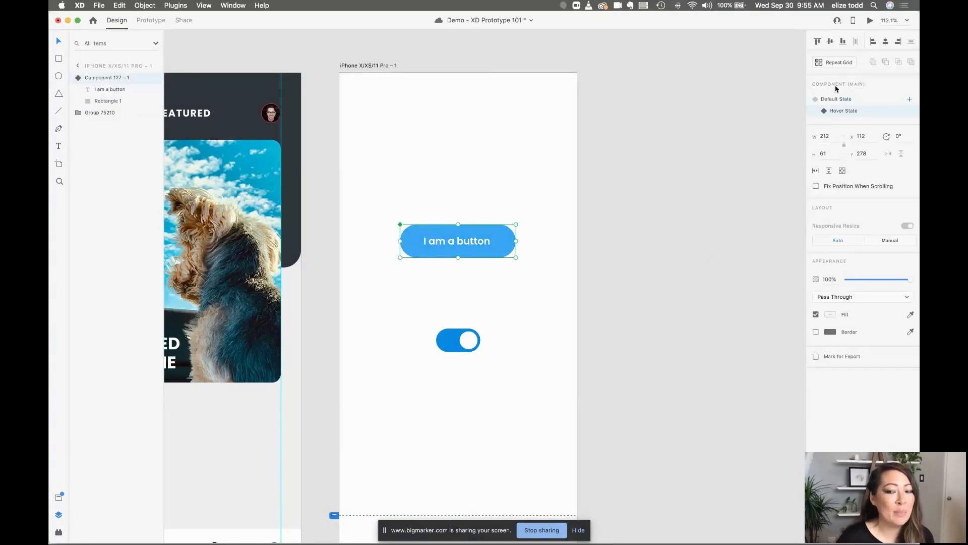
pyautogui.click(841, 100)
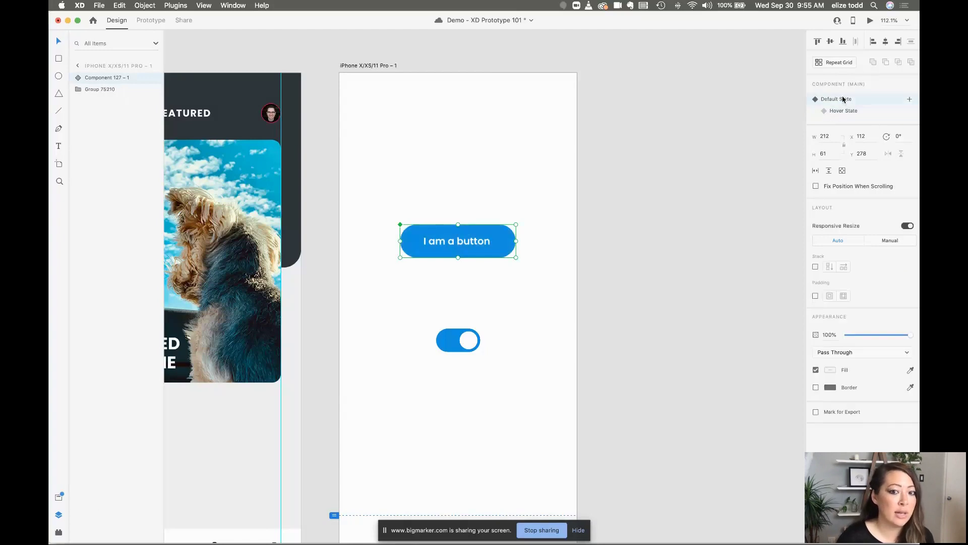
pyautogui.click(843, 111)
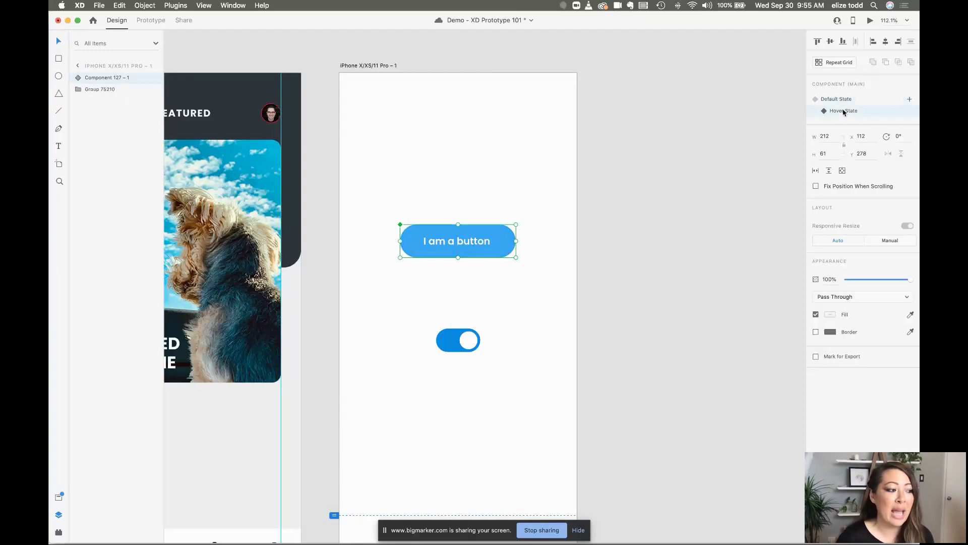
pyautogui.click(838, 100)
pyautogui.click(844, 110)
pyautogui.click(844, 101)
pyautogui.click(844, 111)
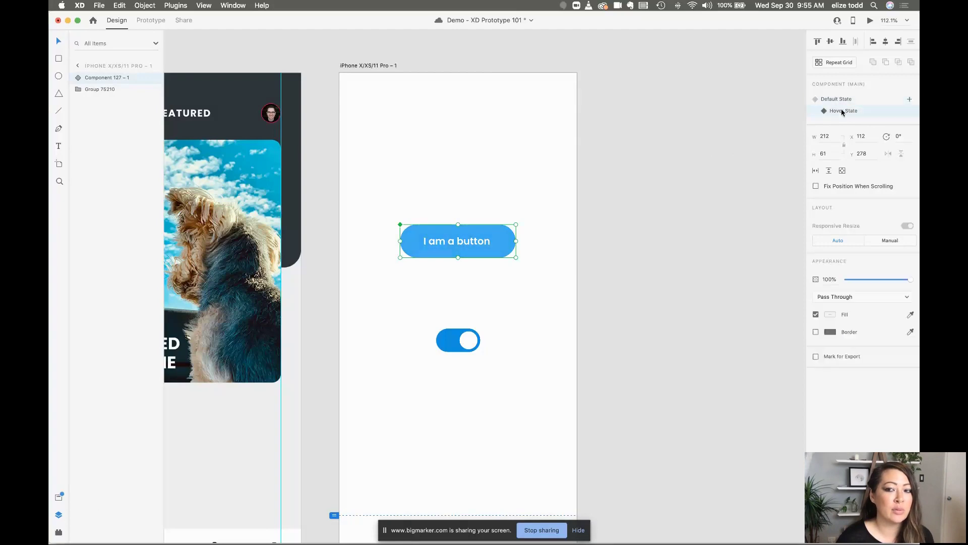
pyautogui.click(841, 99)
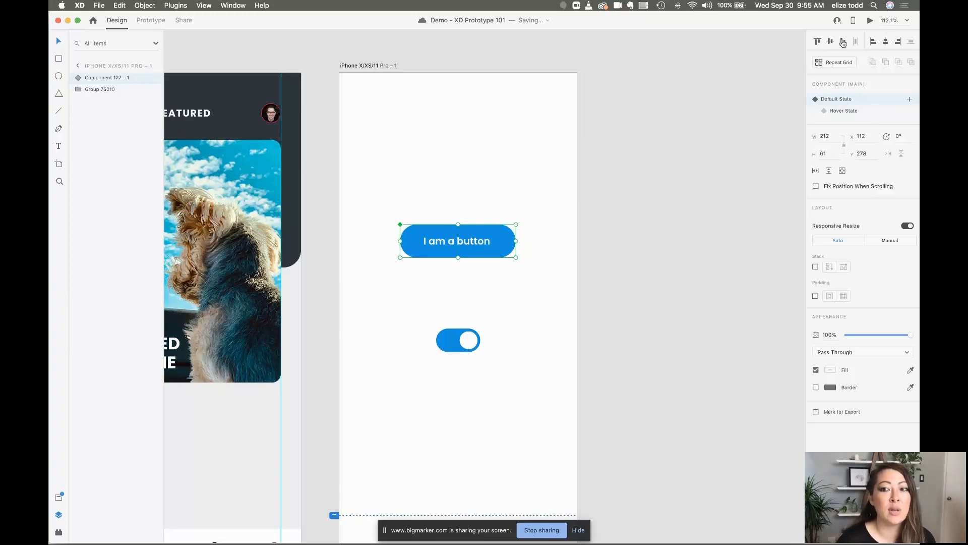
# Step: Preview the artboard to test the button's hover effect, close the preview, and leave nothing selected
pyautogui.click(870, 20)
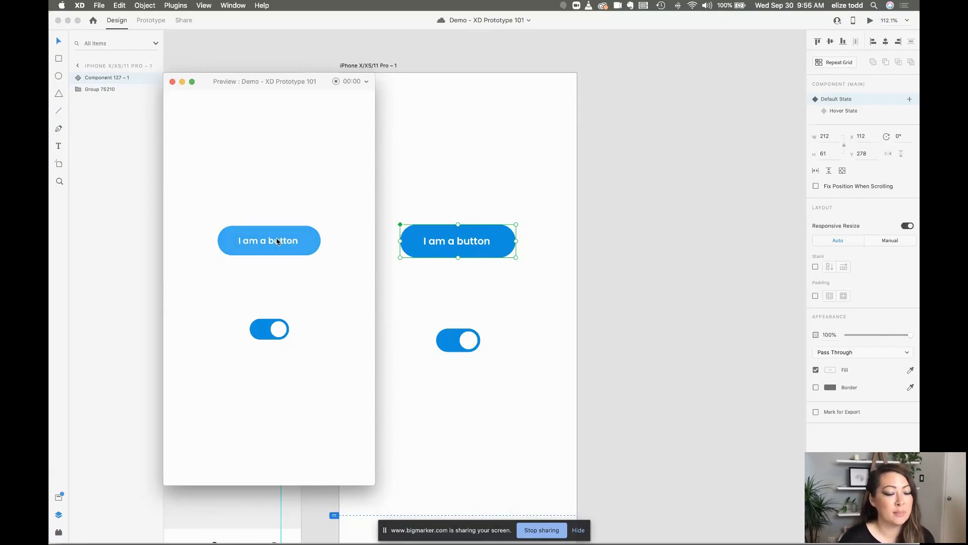
pyautogui.click(172, 82)
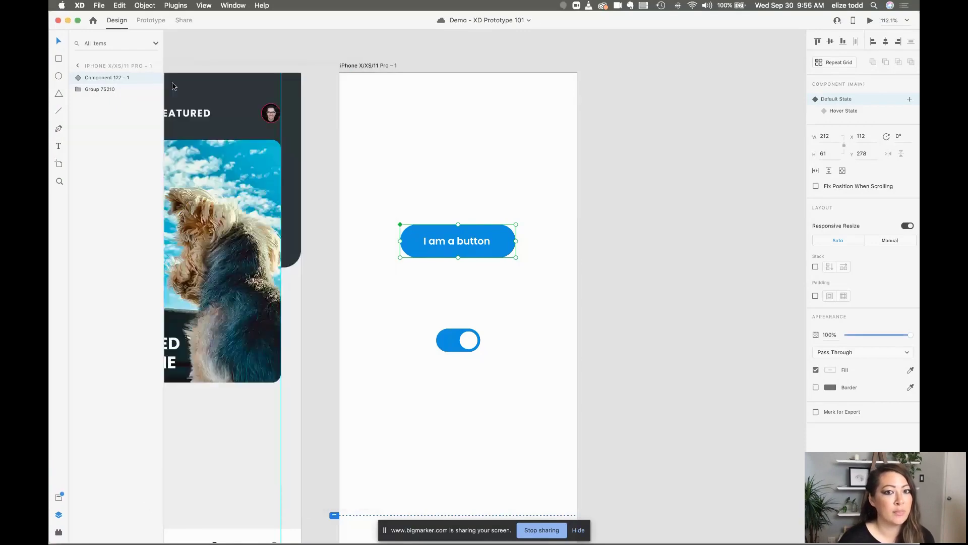
pyautogui.click(443, 196)
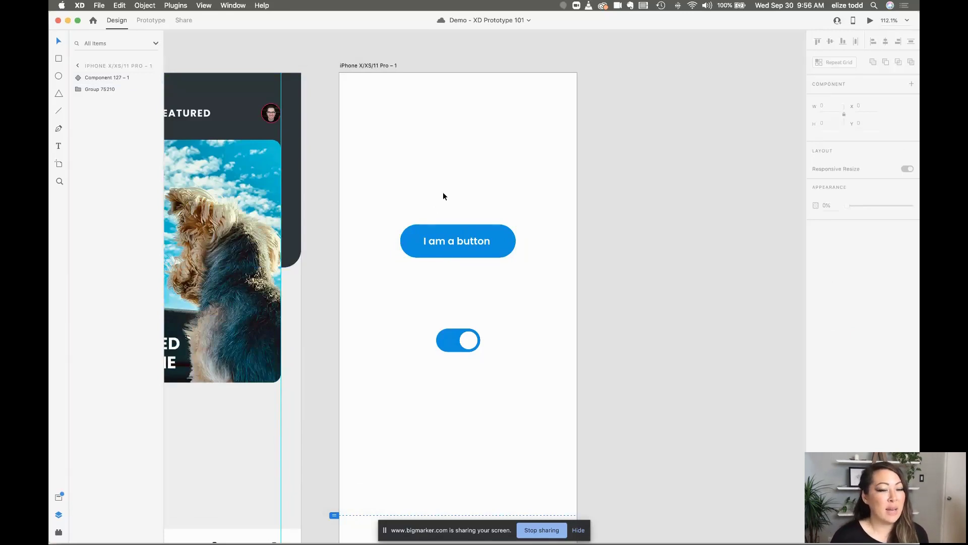
pyautogui.click(449, 346)
pyautogui.click(522, 312)
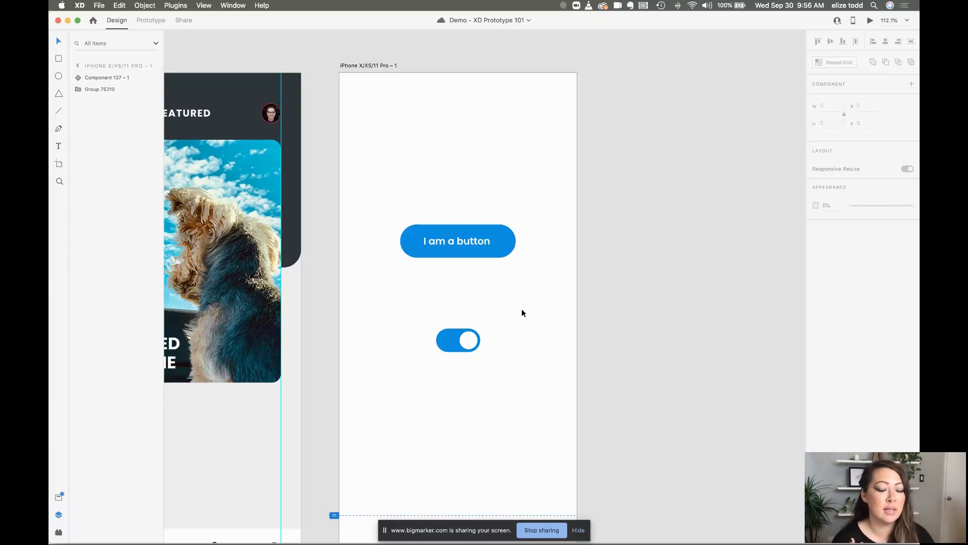
# Step: Add another new state to the "I am a button" component with the suggested name, and return to the banner's Tap/Click example
pyautogui.click(483, 255)
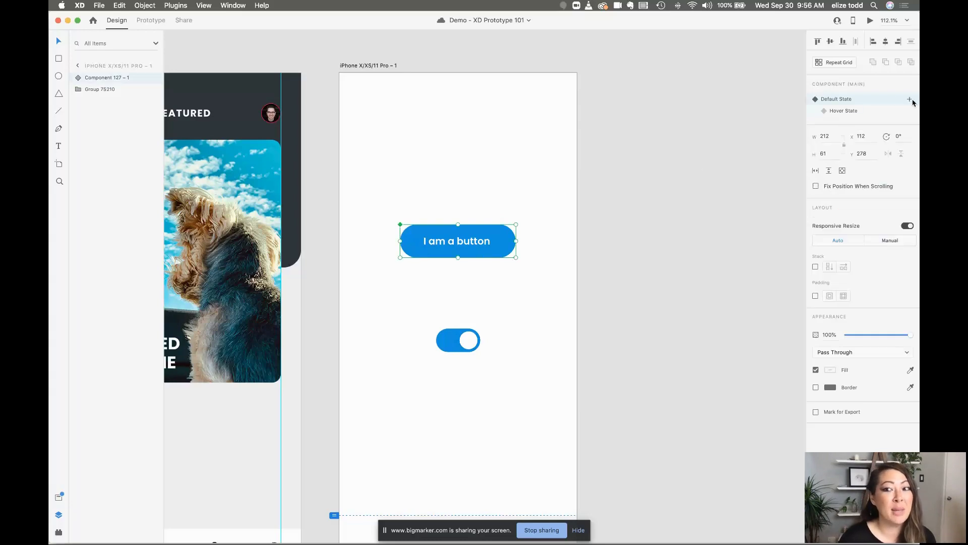
pyautogui.press('alt')
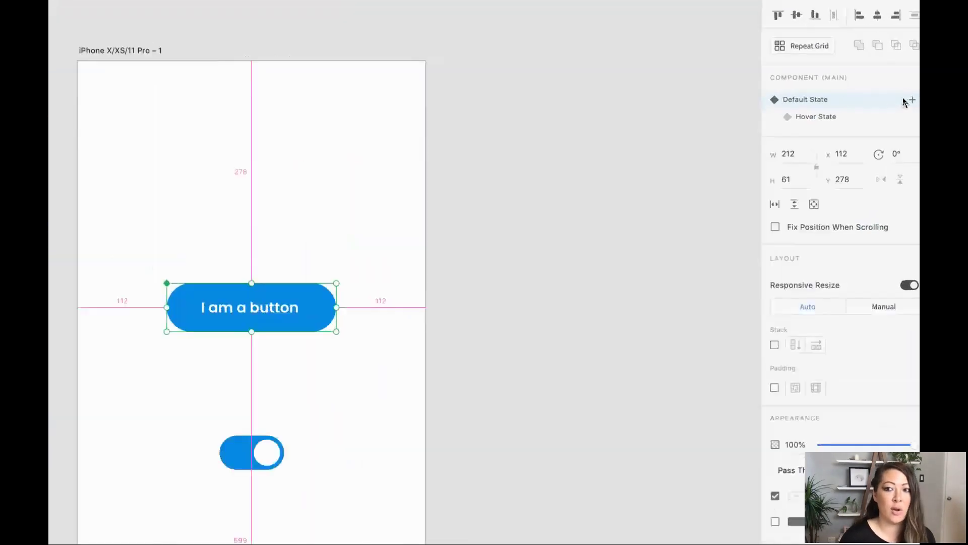
pyautogui.click(911, 99)
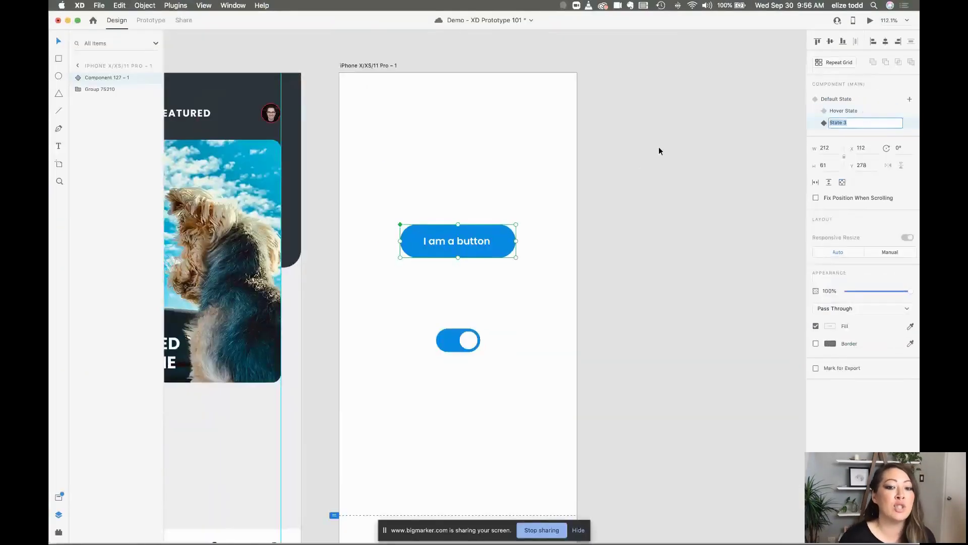
pyautogui.click(571, 171)
pyautogui.scroll(-5, 572, 171)
pyautogui.scroll(10, 571, 171)
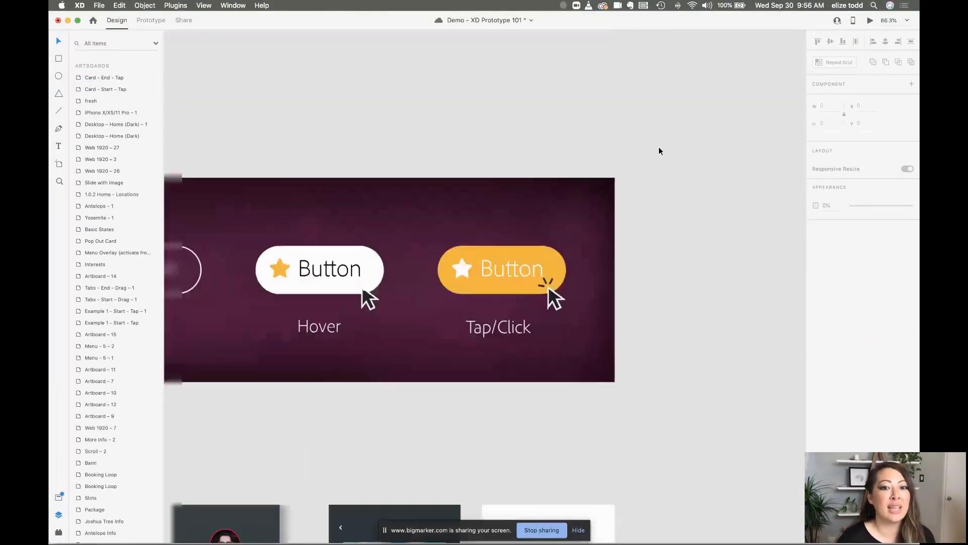
# Step: Review the banner's button states beside the practice artboards, and save the document
pyautogui.scroll(-3, 659, 151)
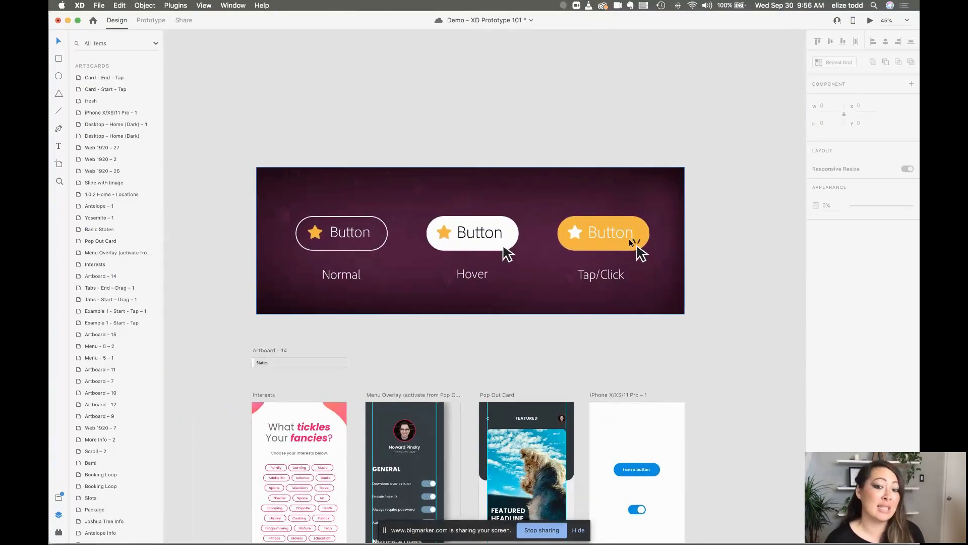
pyautogui.scroll(-3, 526, 264)
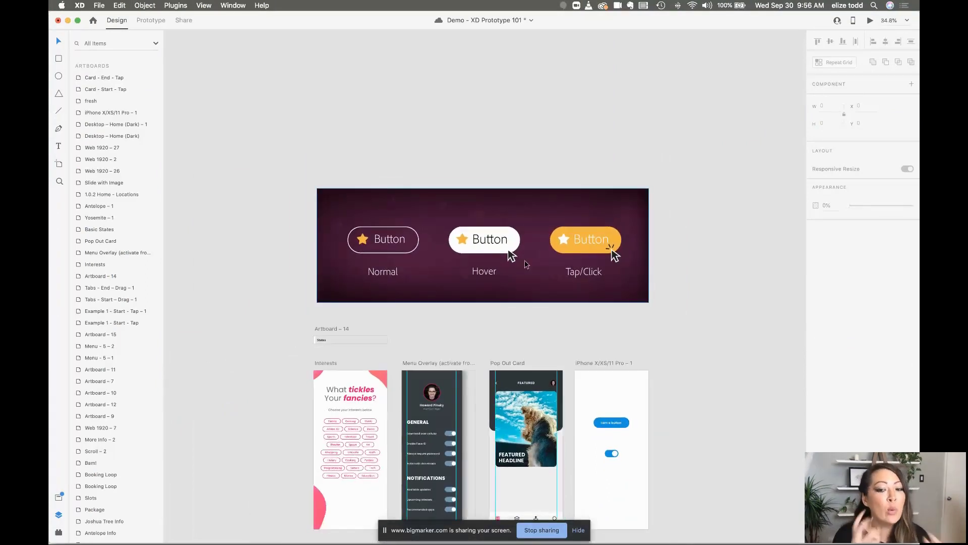
pyautogui.scroll(5, 526, 263)
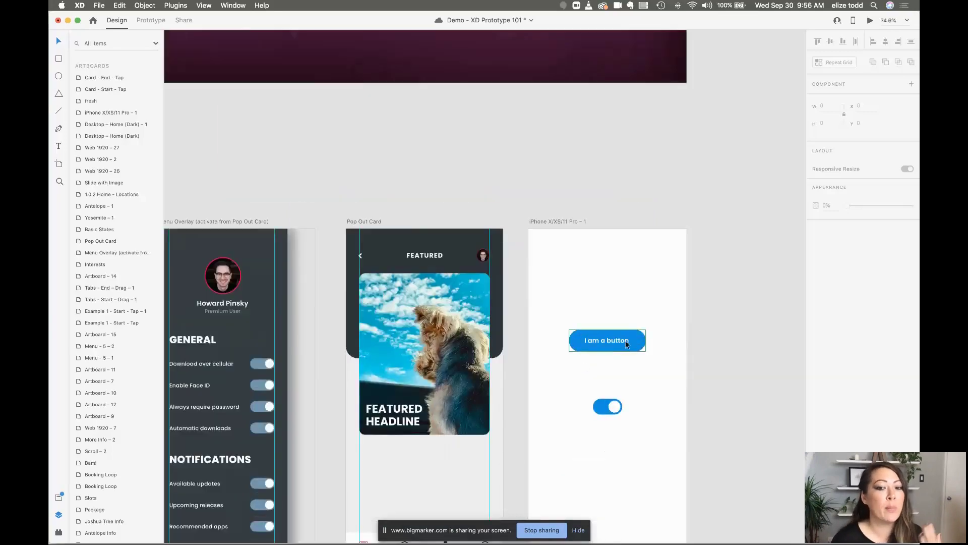
pyautogui.hscroll(-3, 614, 425)
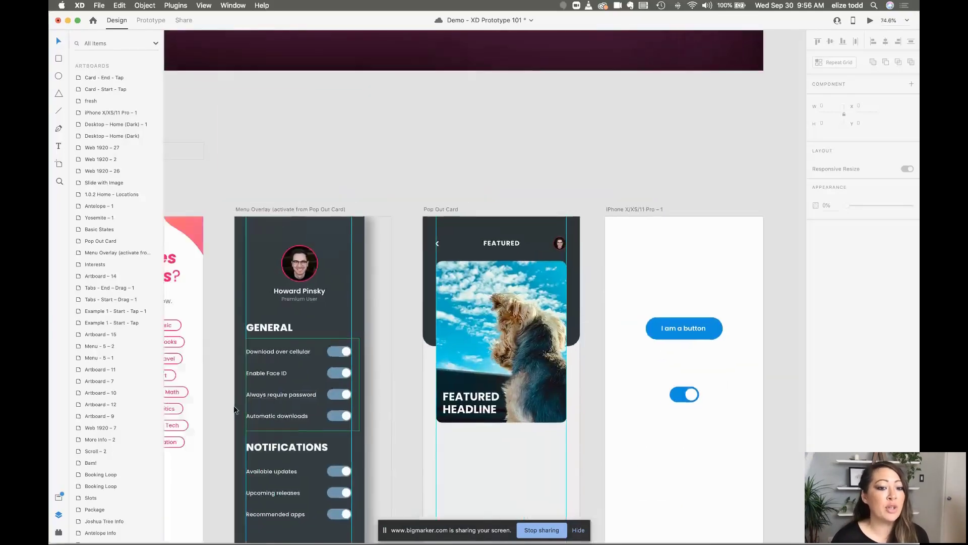
pyautogui.scroll(-1, 428, 362)
pyautogui.scroll(-3, 428, 363)
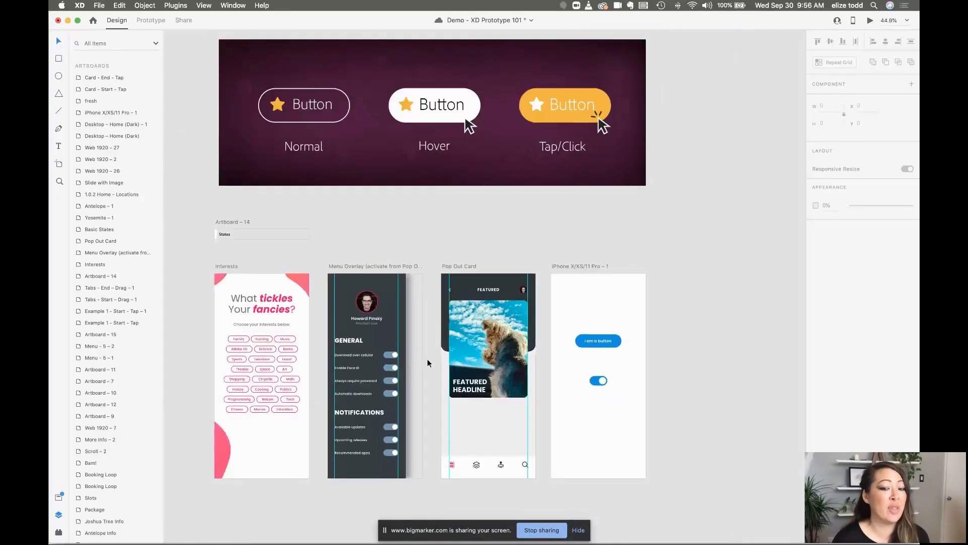
pyautogui.press('super+s')
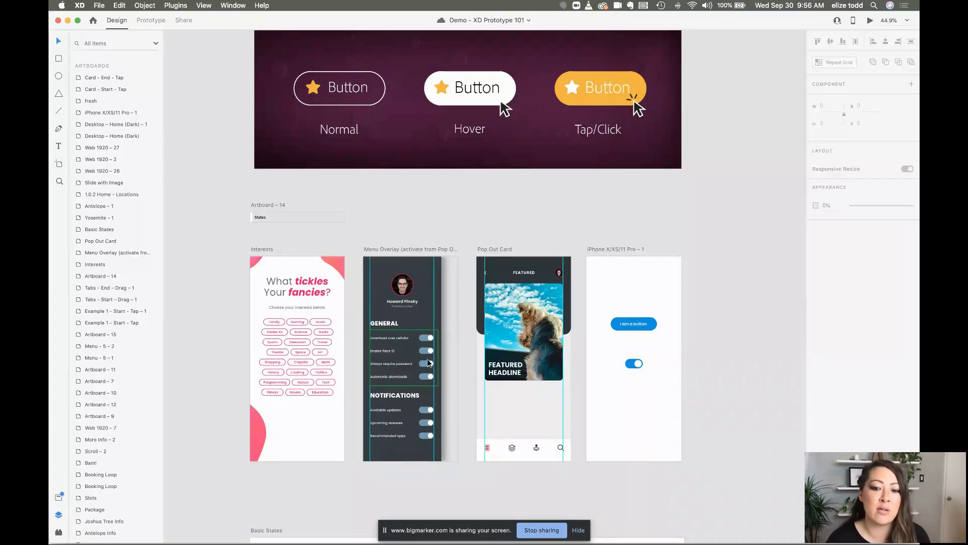
# Step: Preview the Basic States artboard, test its Animated Toggle and Check components, and close the preview
pyautogui.keyDown('alt'); pyautogui.scroll(-5, 352, 400); pyautogui.keyUp('alt')
pyautogui.scroll(-5, 352, 400)
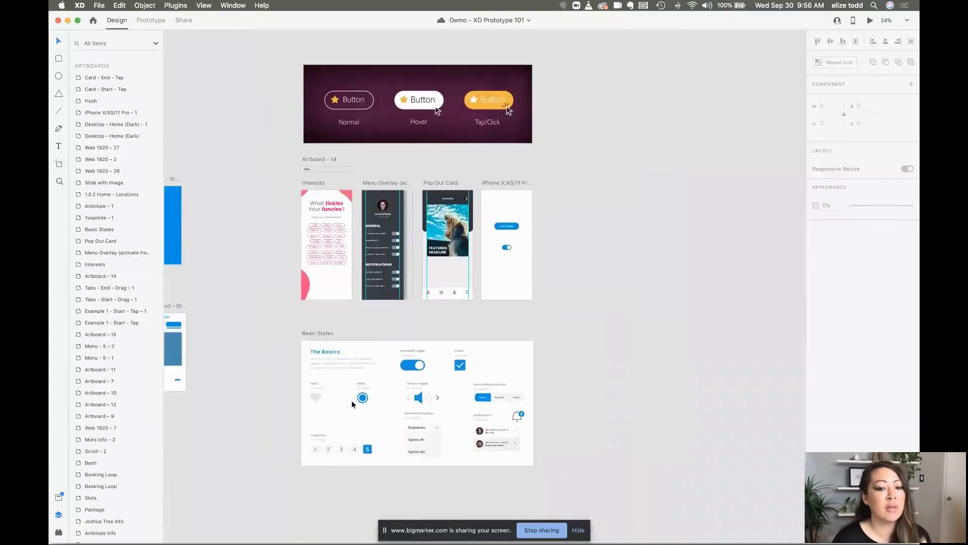
pyautogui.scroll(-2, 352, 400)
pyautogui.keyDown('alt'); pyautogui.scroll(4, 352, 400); pyautogui.keyUp('alt')
pyautogui.click(255, 172)
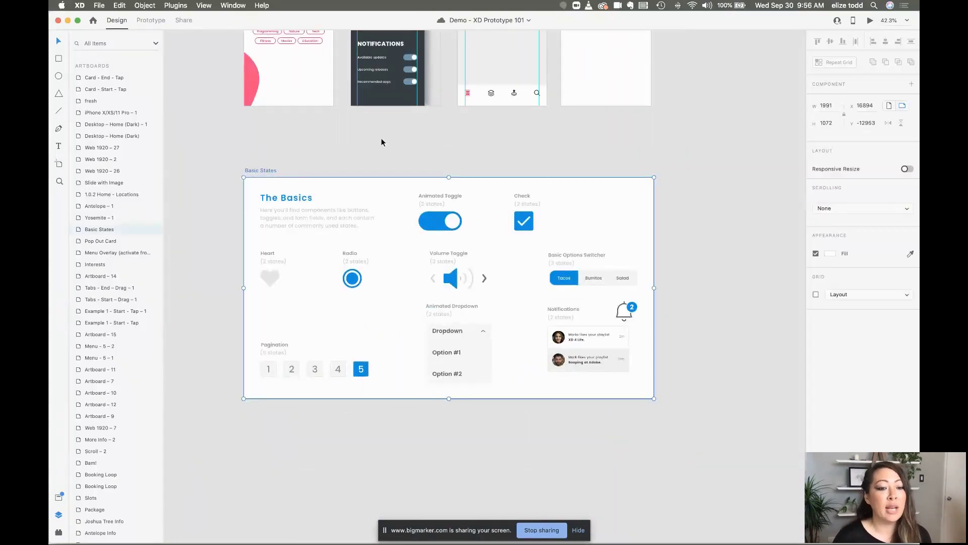
pyautogui.click(870, 20)
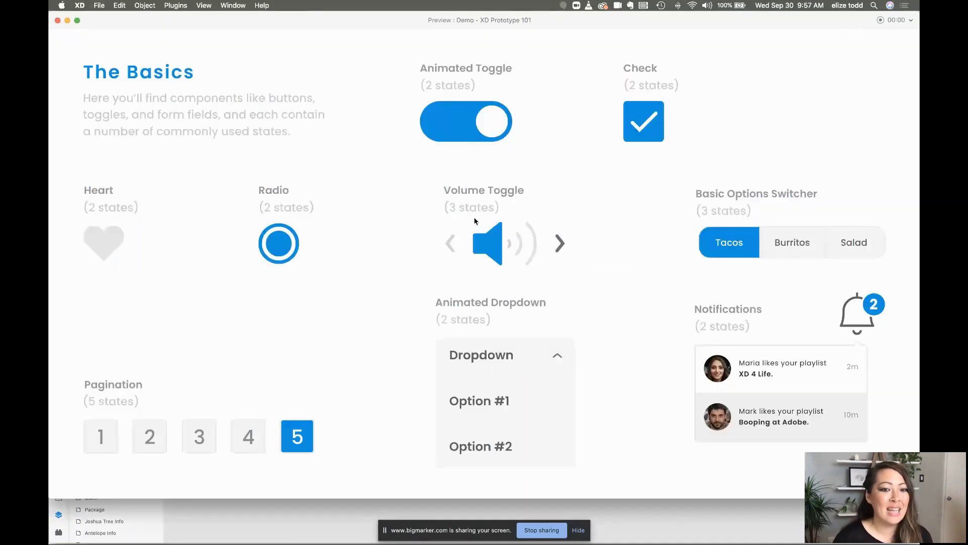
pyautogui.click(458, 123)
pyautogui.click(458, 123)
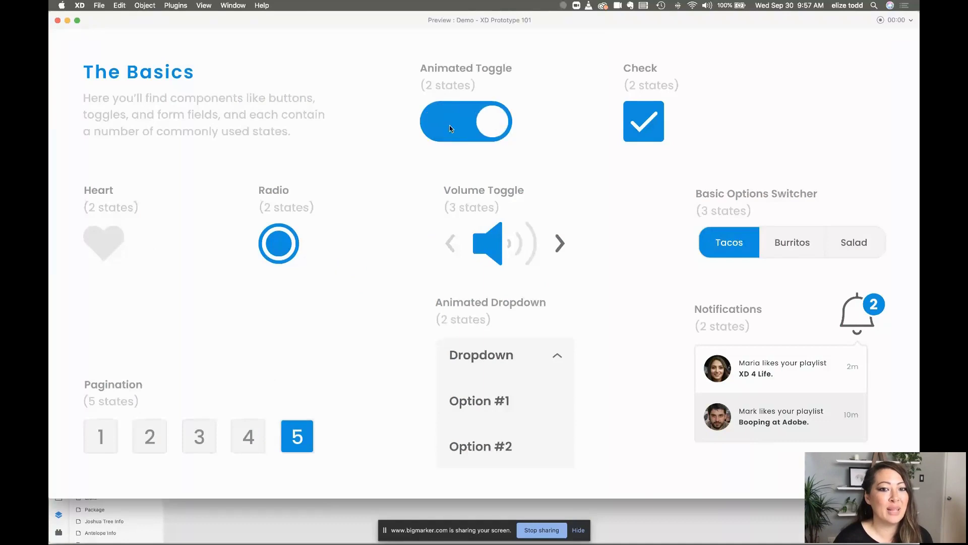
pyautogui.click(638, 138)
pyautogui.click(638, 138)
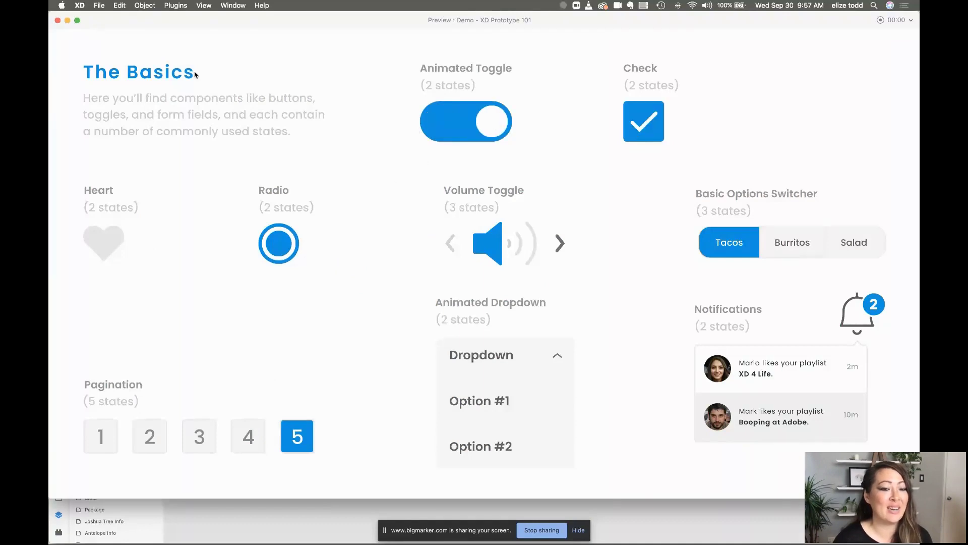
pyautogui.click(58, 20)
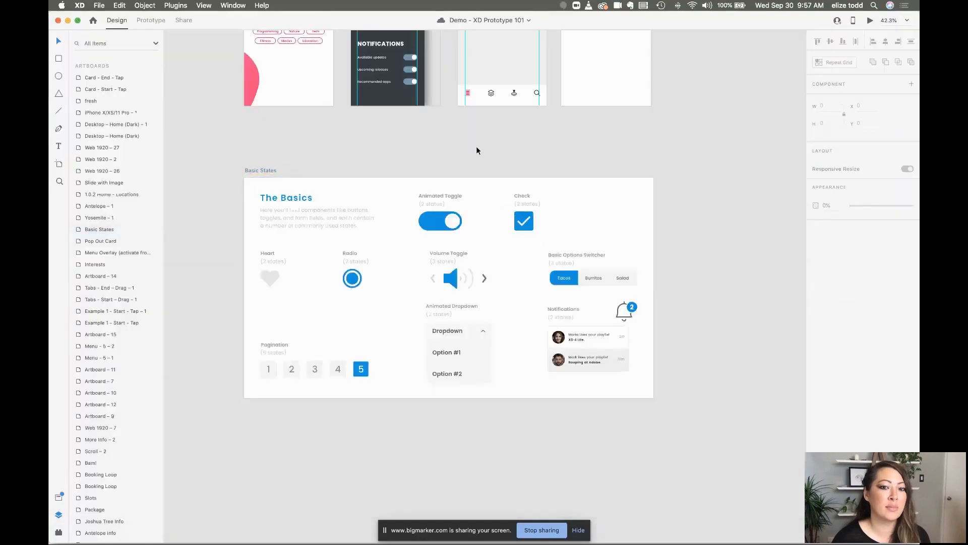
# Step: Alternate between Prototype and Share modes to compare how the artboards are presented, finishing in Prototype mode
pyautogui.scroll(-5, 476, 146)
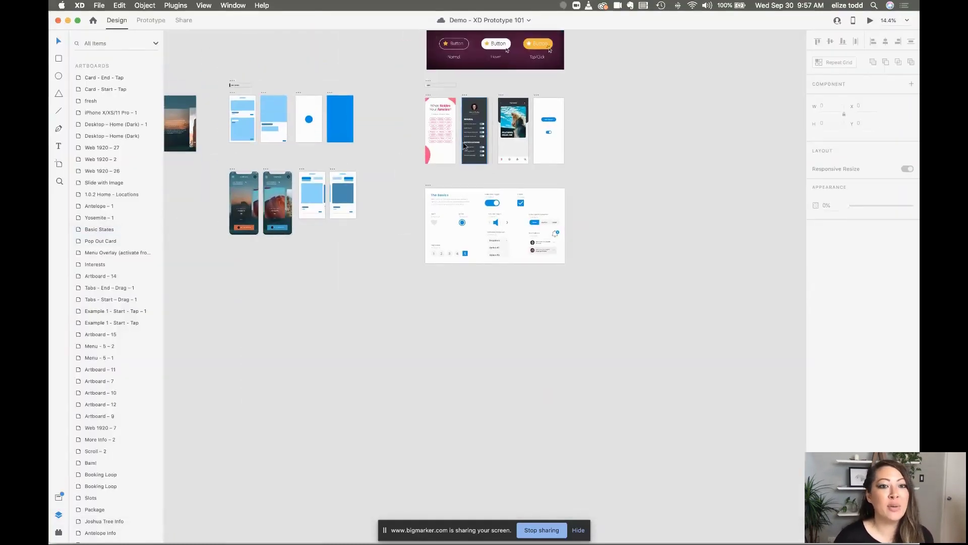
pyautogui.click(152, 21)
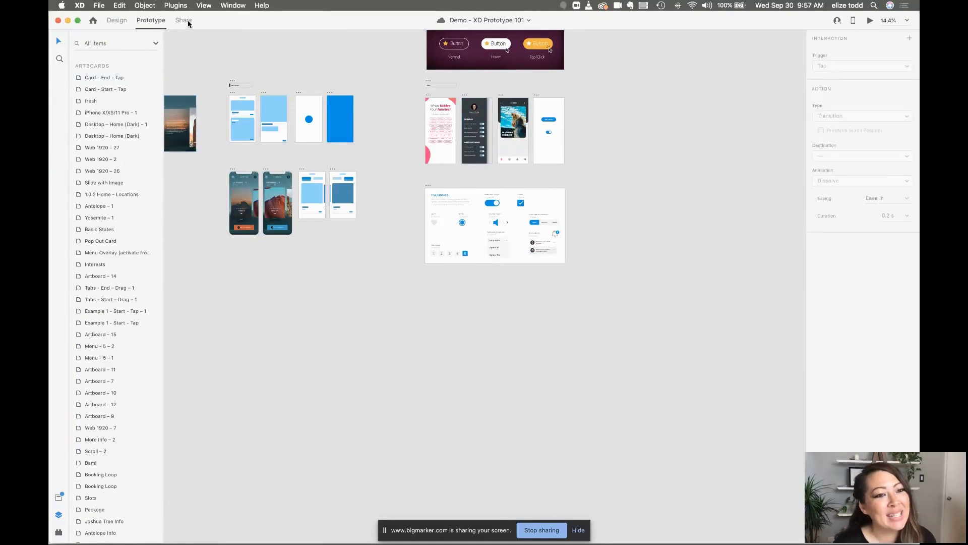
pyautogui.click(183, 21)
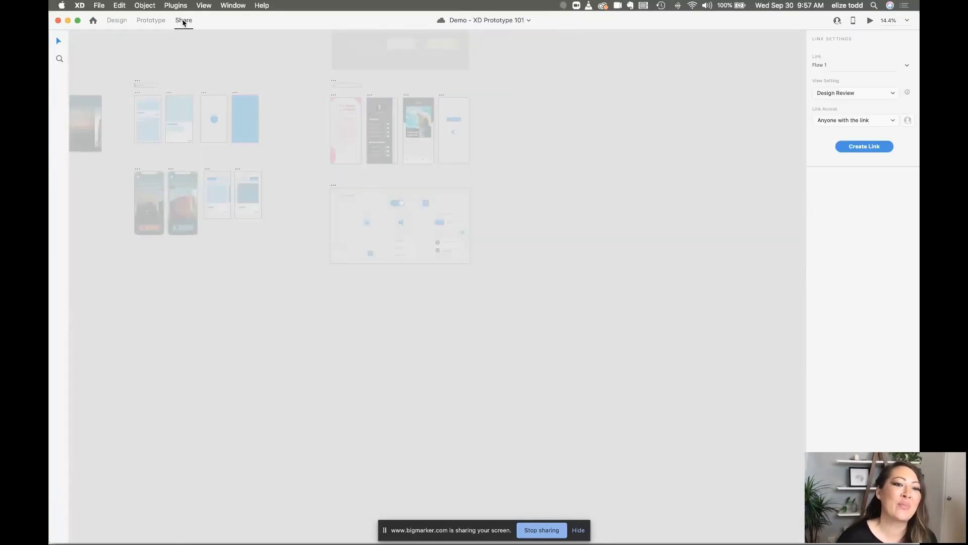
pyautogui.click(153, 22)
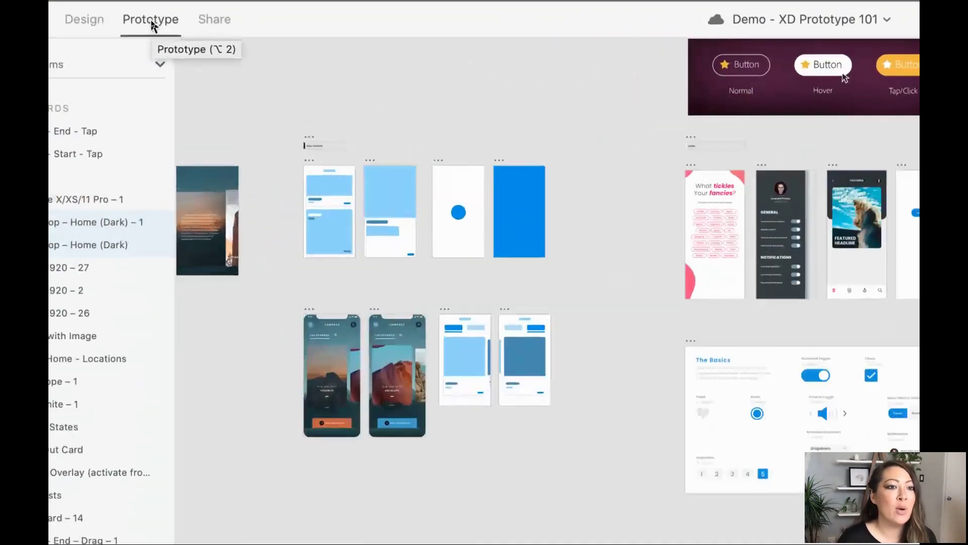
pyautogui.click(215, 21)
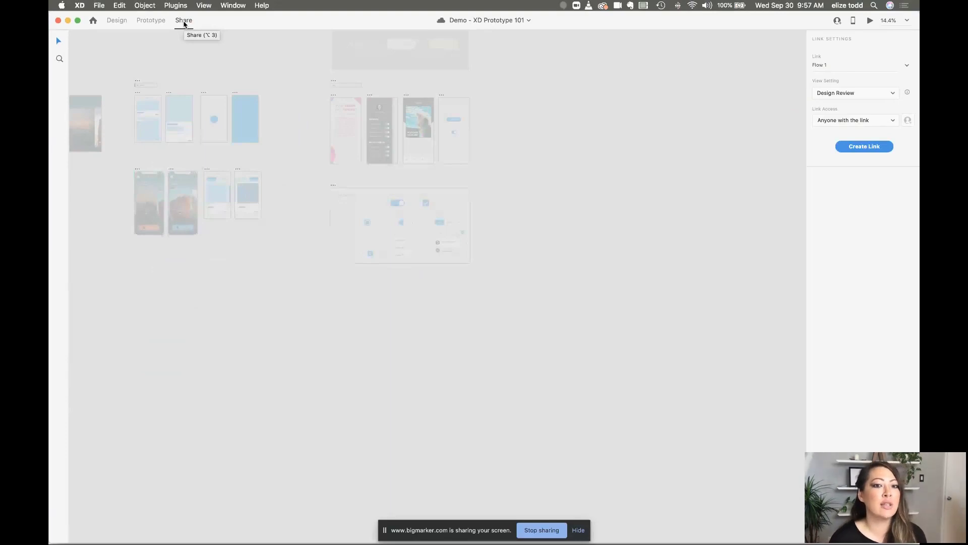
pyautogui.scroll(-5, 367, 142)
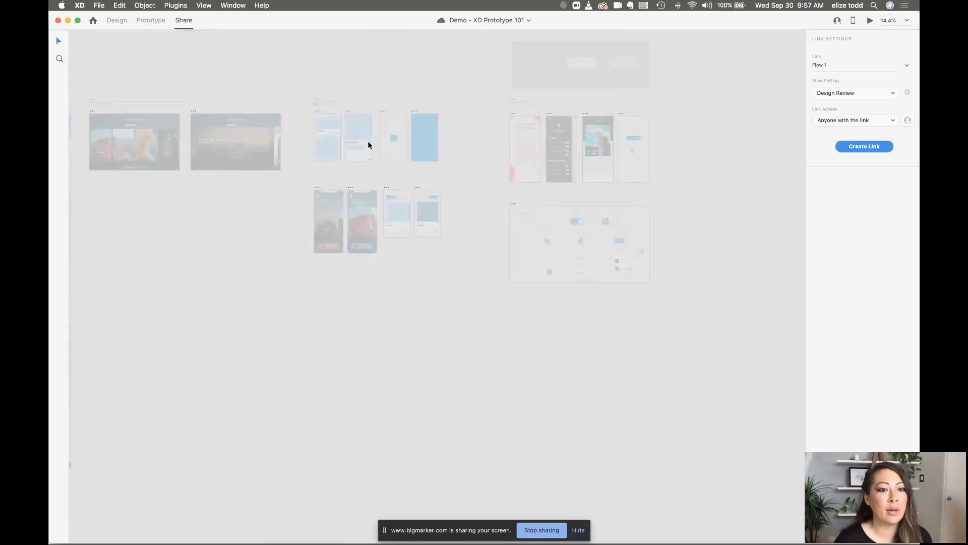
pyautogui.click(146, 21)
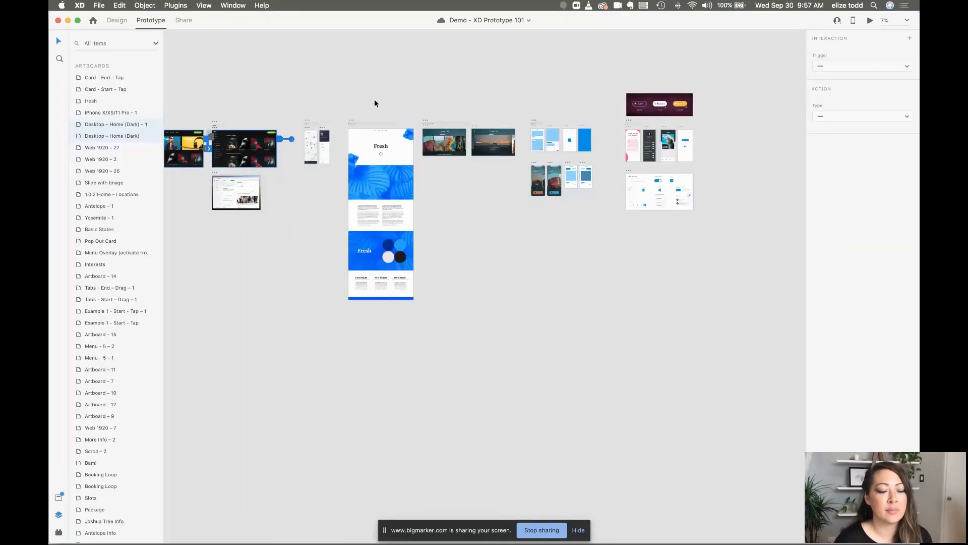
# Step: Deselect the two desktop home artboards and survey Flow 1 and the surrounding artboards in Prototype mode
pyautogui.hscroll(-3, 374, 103)
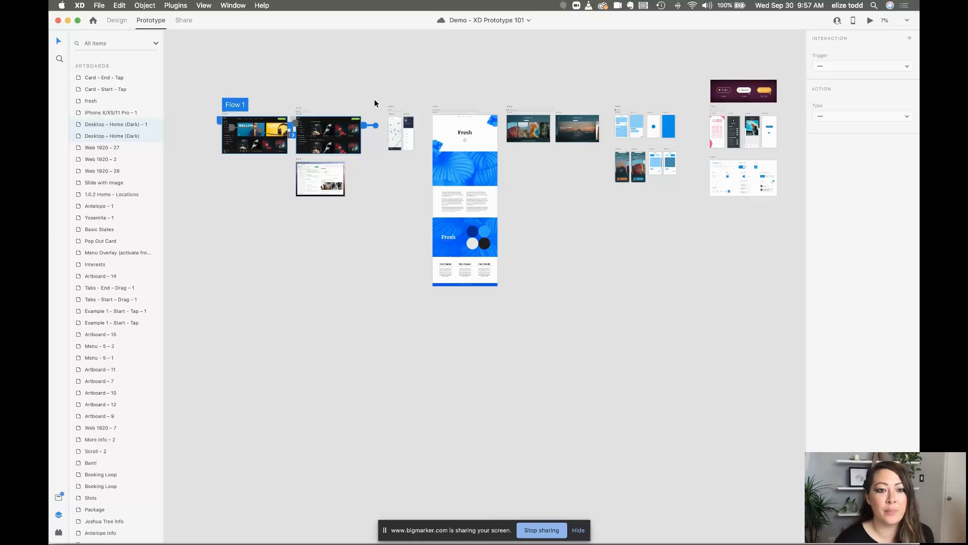
pyautogui.click(345, 80)
pyautogui.hscroll(-3, 345, 80)
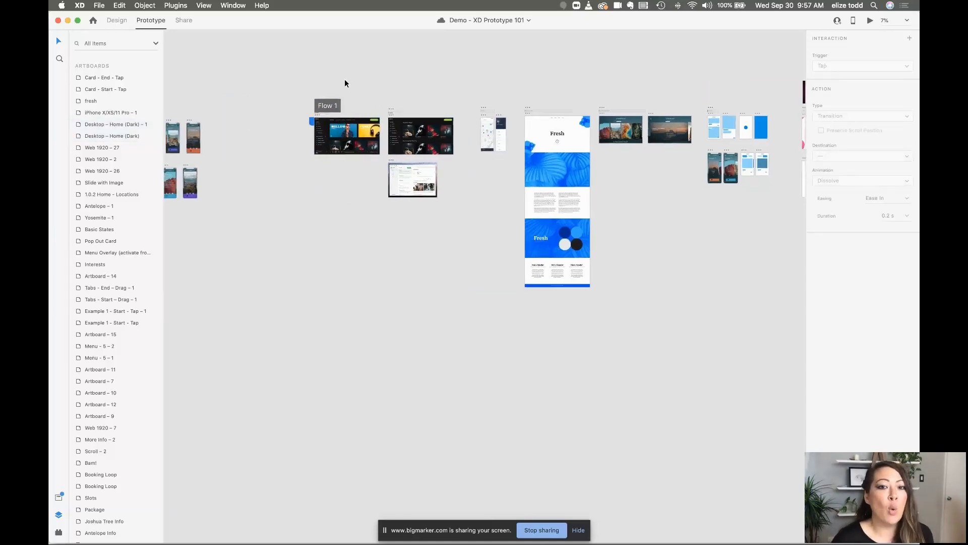
pyautogui.scroll(5, 345, 79)
pyautogui.scroll(-5, 345, 80)
pyautogui.hscroll(-2, 527, 78)
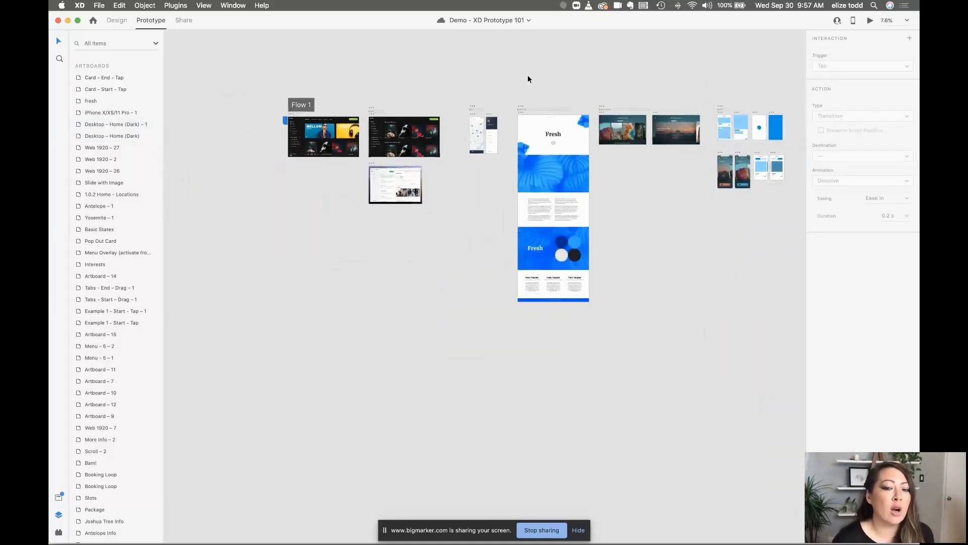
pyautogui.hscroll(-5, 528, 79)
pyautogui.scroll(3, 527, 79)
pyautogui.hscroll(-5, 422, 78)
pyautogui.scroll(-3, 421, 78)
pyautogui.hscroll(8, 421, 76)
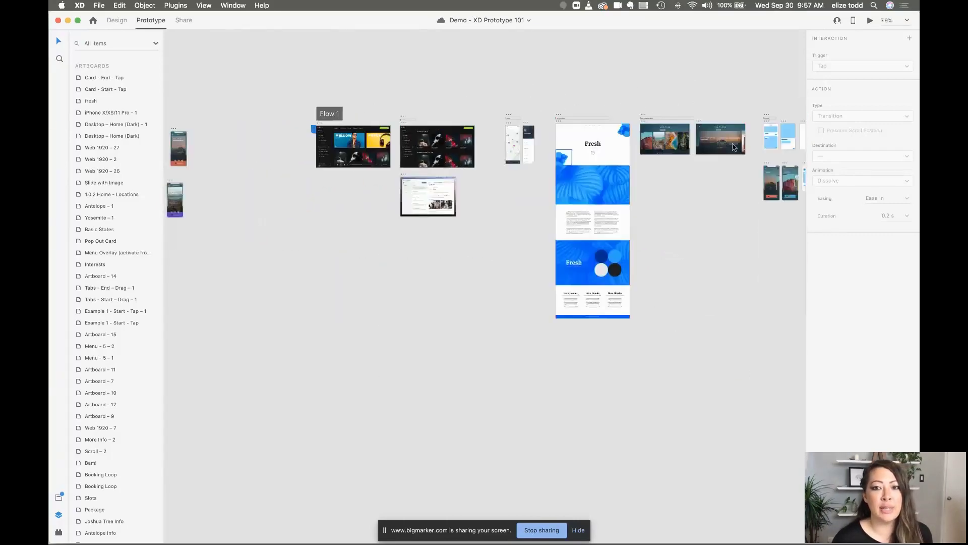
# Step: Make the fresh artboard the starting screen of a new flow
pyautogui.scroll(4, 732, 146)
pyautogui.hscroll(-3, 402, 116)
pyautogui.scroll(5, 402, 117)
pyautogui.hscroll(-2, 403, 117)
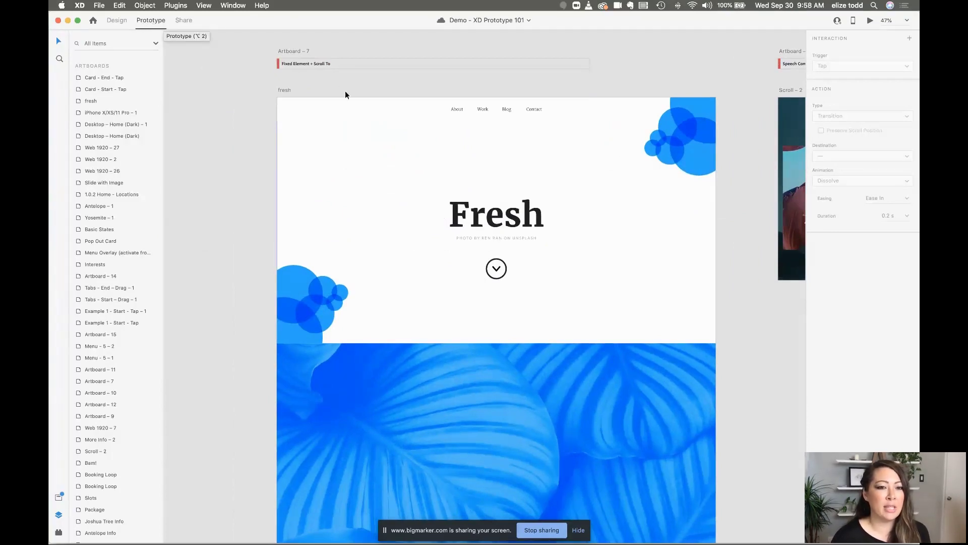
pyautogui.click(283, 91)
pyautogui.scroll(-5, 361, 134)
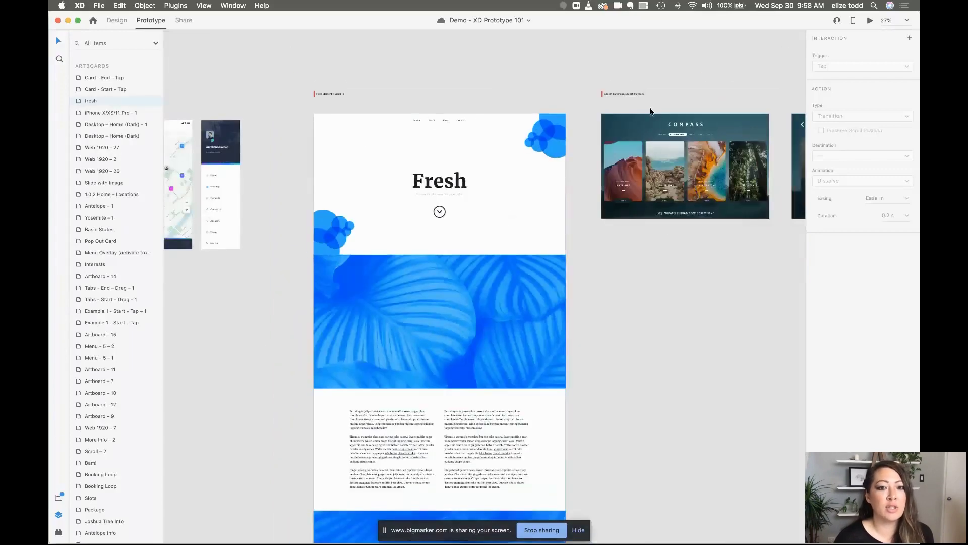
pyautogui.scroll(6, 375, 127)
pyautogui.scroll(6, 237, 91)
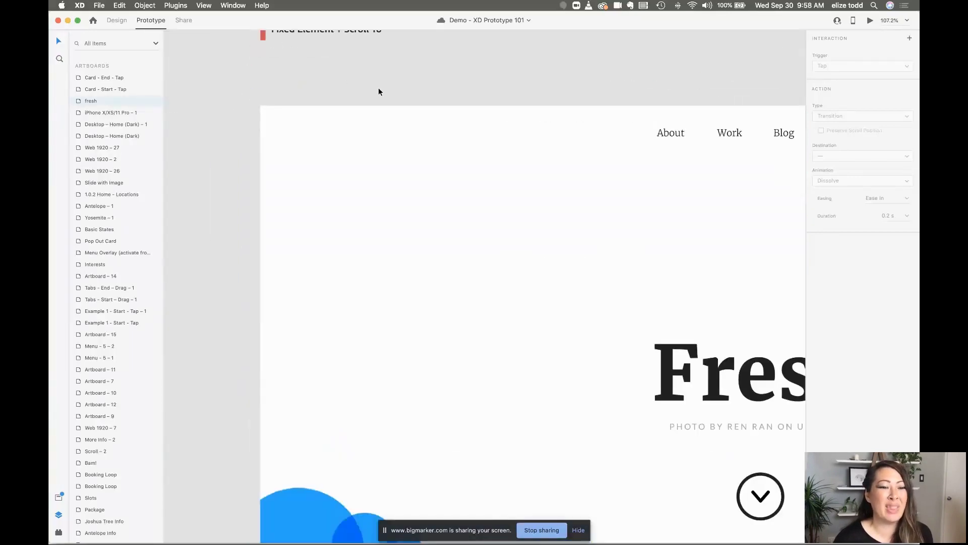
pyautogui.scroll(10, 237, 133)
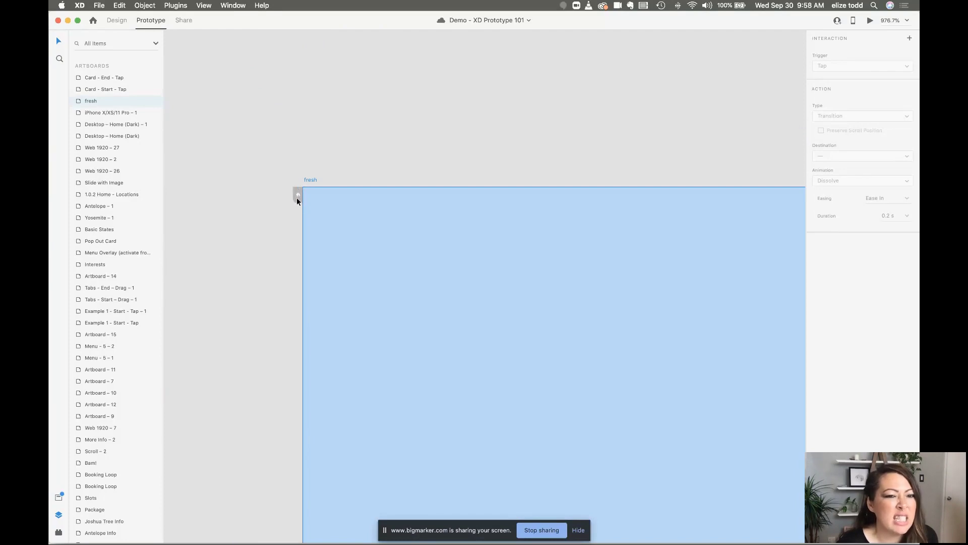
pyautogui.click(297, 193)
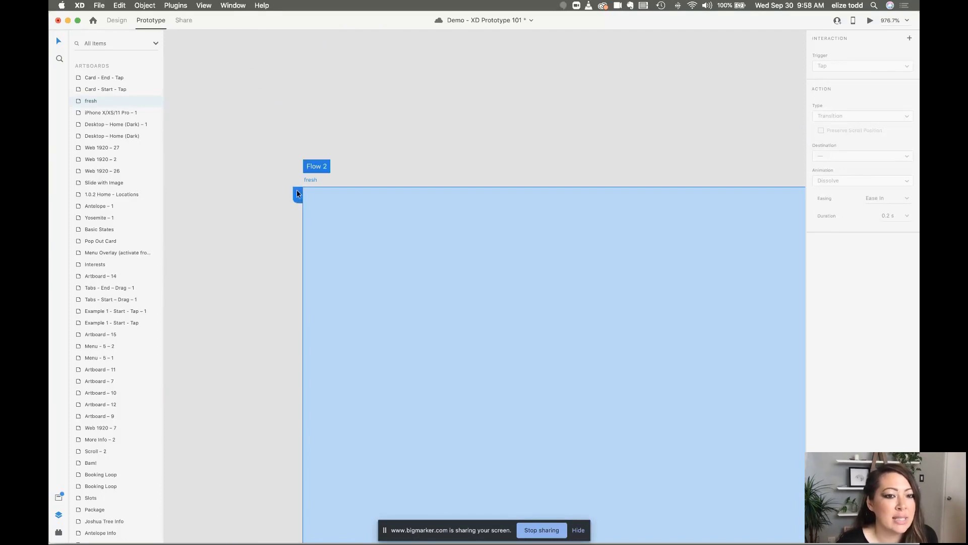
# Step: Switch to Share mode and examine the fresh artboard's new flow among the other artboards
pyautogui.scroll(-5, 399, 177)
pyautogui.hscroll(2, 399, 177)
pyautogui.scroll(-4, 399, 177)
pyautogui.scroll(-2, 399, 180)
pyautogui.hscroll(2, 398, 180)
pyautogui.click(398, 180)
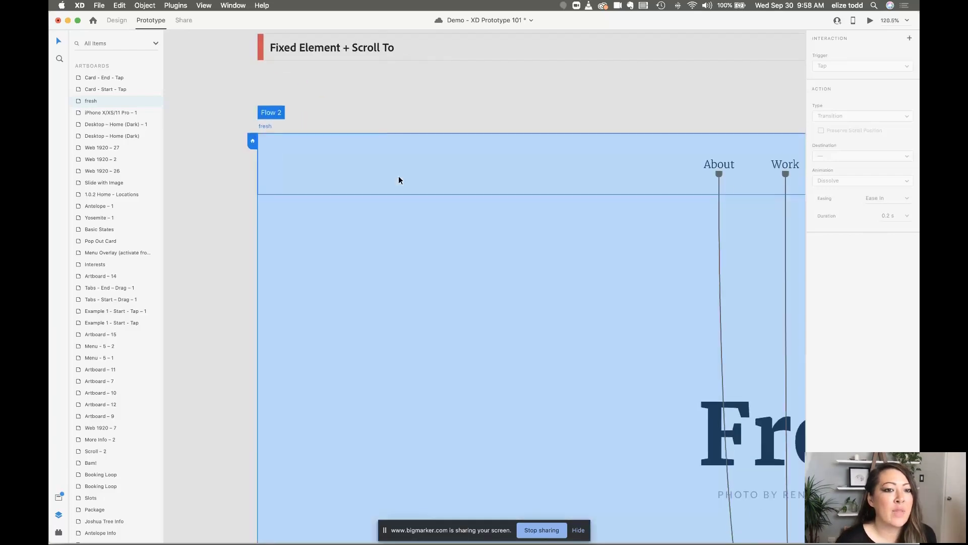
pyautogui.click(186, 21)
pyautogui.scroll(-10, 253, 119)
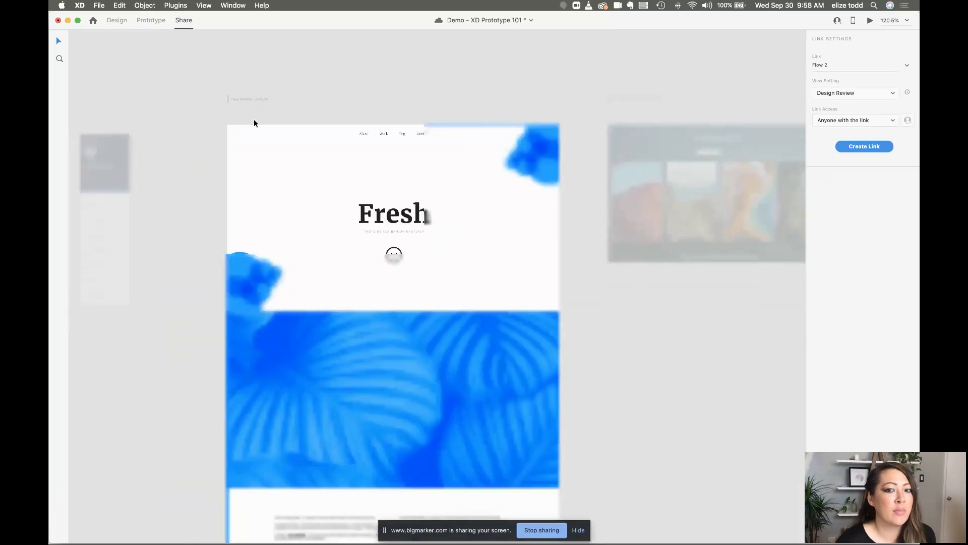
pyautogui.hscroll(-2, 254, 117)
pyautogui.hscroll(-3, 373, 204)
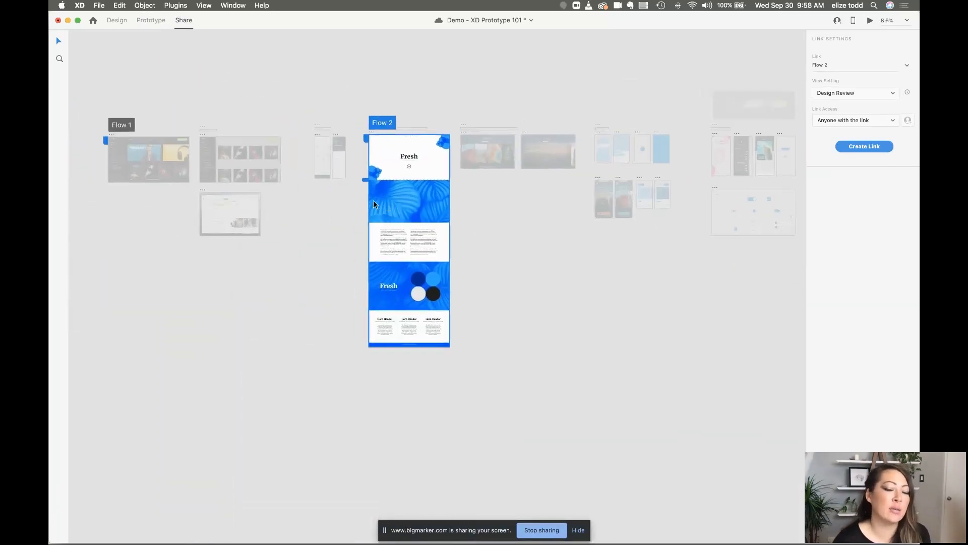
# Step: Select the flow that starts at the black phone artboard and inspect its link settings
pyautogui.hscroll(-3, 203, 123)
pyautogui.scroll(3, 202, 123)
pyautogui.scroll(-3, 203, 123)
pyautogui.hscroll(-10, 203, 123)
pyautogui.scroll(3, 204, 125)
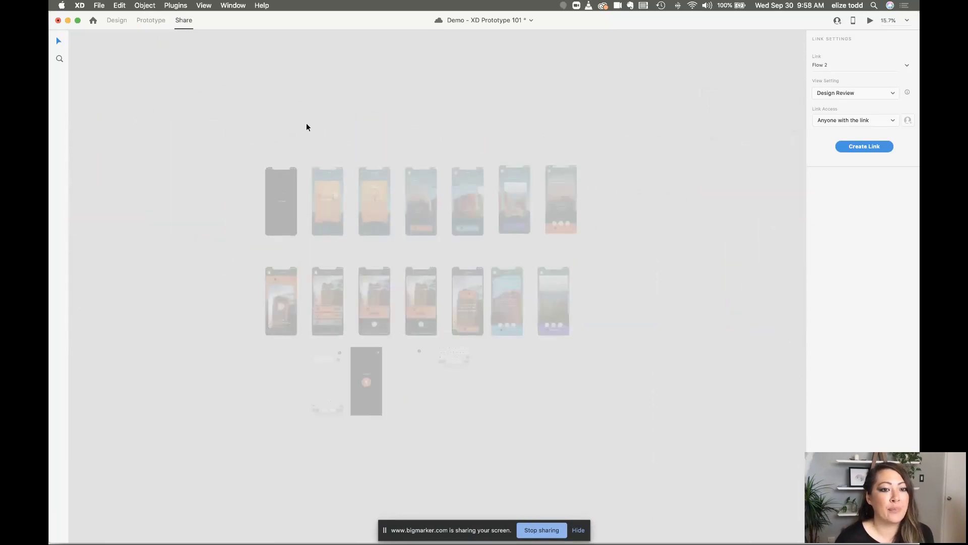
pyautogui.click(274, 158)
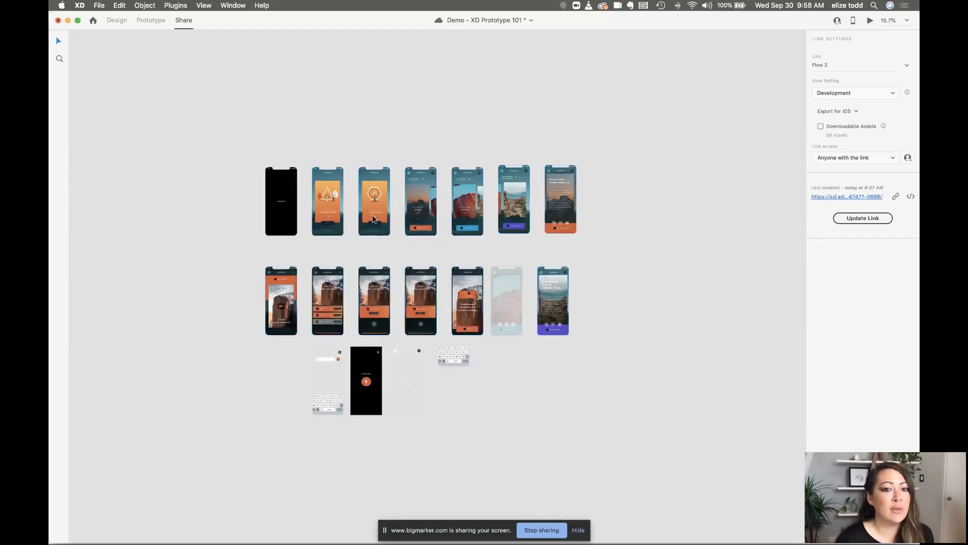
# Step: Select Flow 2 to compare its link settings with those of the phone flow
pyautogui.scroll(-5, 372, 213)
pyautogui.hscroll(-3, 276, 186)
pyautogui.hscroll(8, 276, 186)
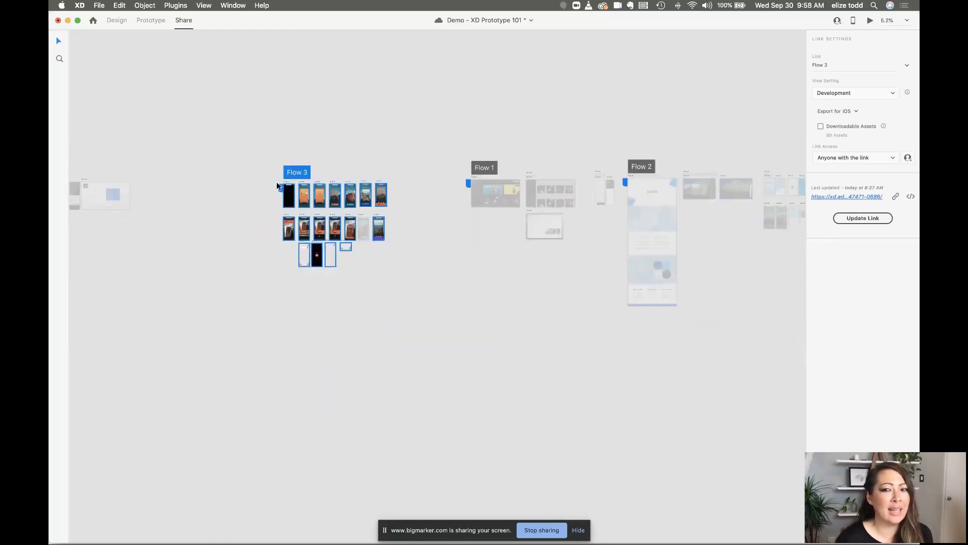
pyautogui.click(565, 165)
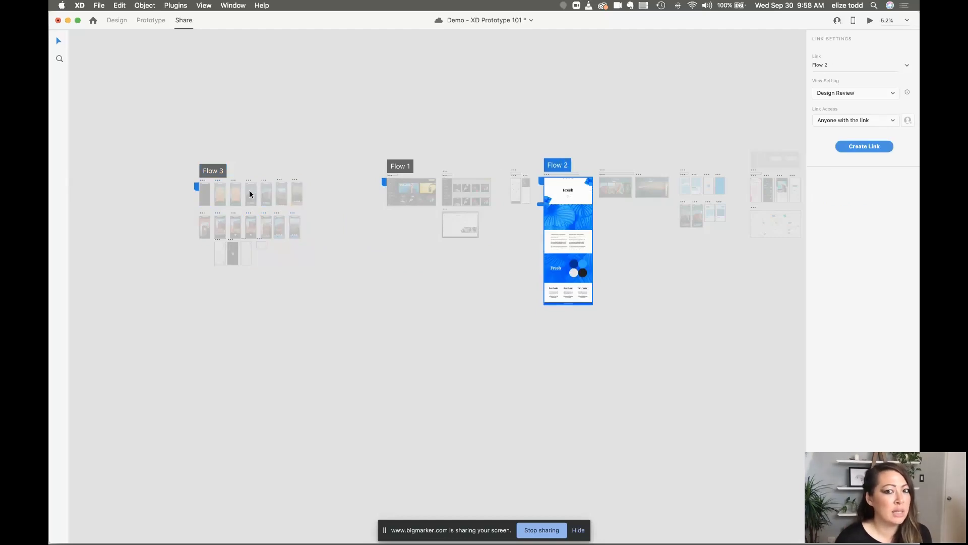
# Step: Select Flow 3 and Flow 2 in turn to compare their included artboards and link settings
pyautogui.click(221, 172)
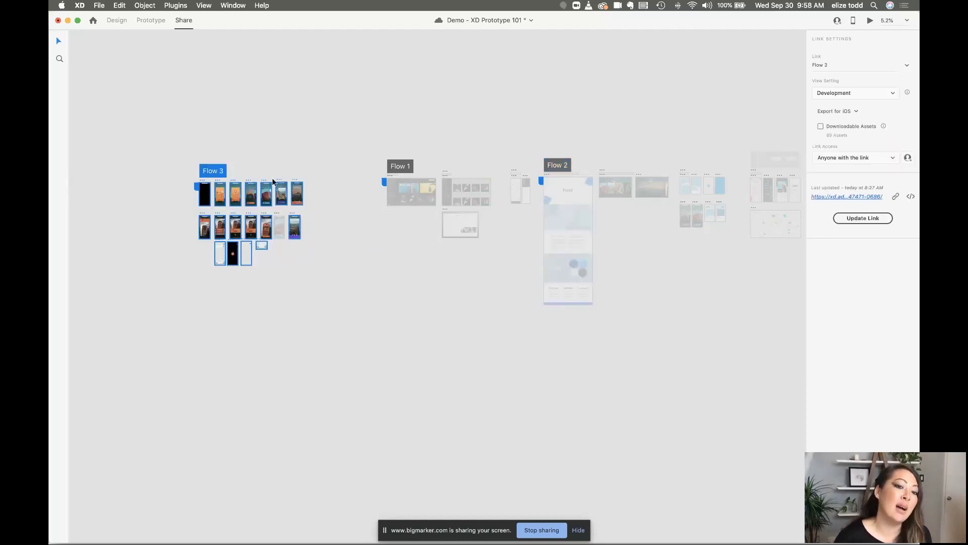
pyautogui.scroll(5, 289, 183)
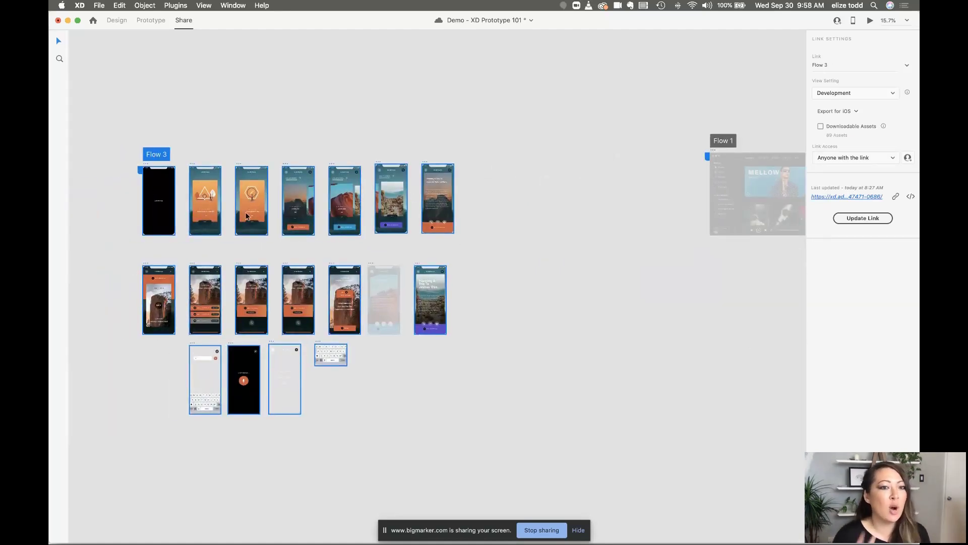
pyautogui.hscroll(10, 245, 212)
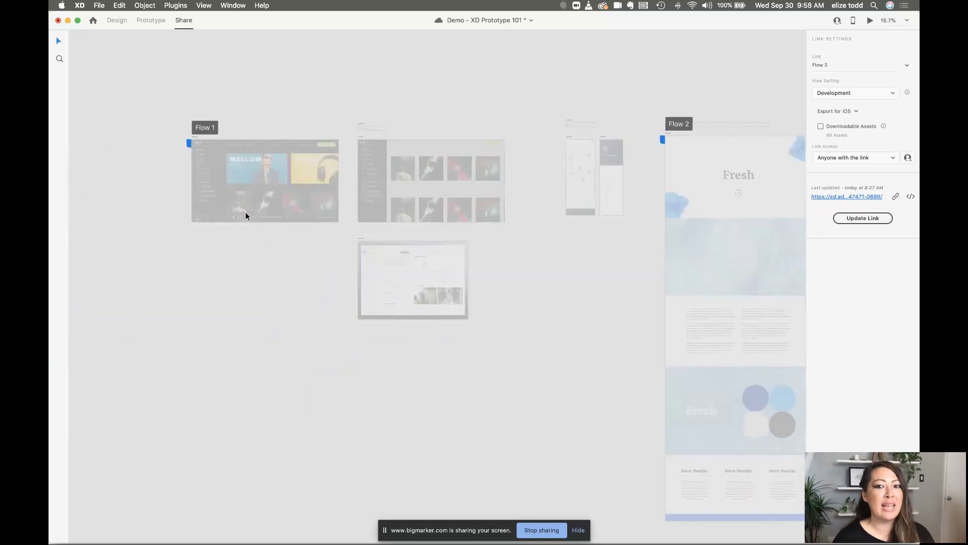
pyautogui.click(440, 135)
pyautogui.scroll(-5, 532, 149)
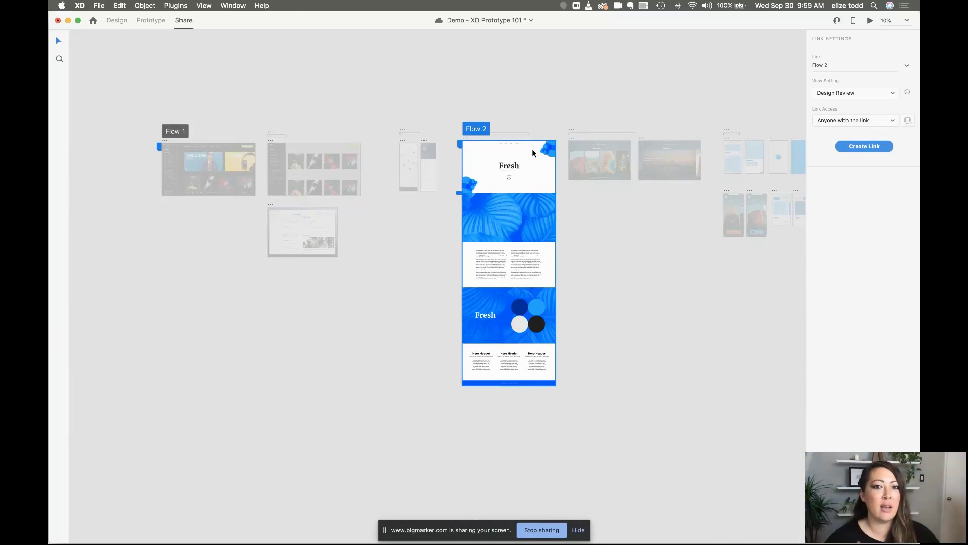
pyautogui.scroll(-4, 532, 151)
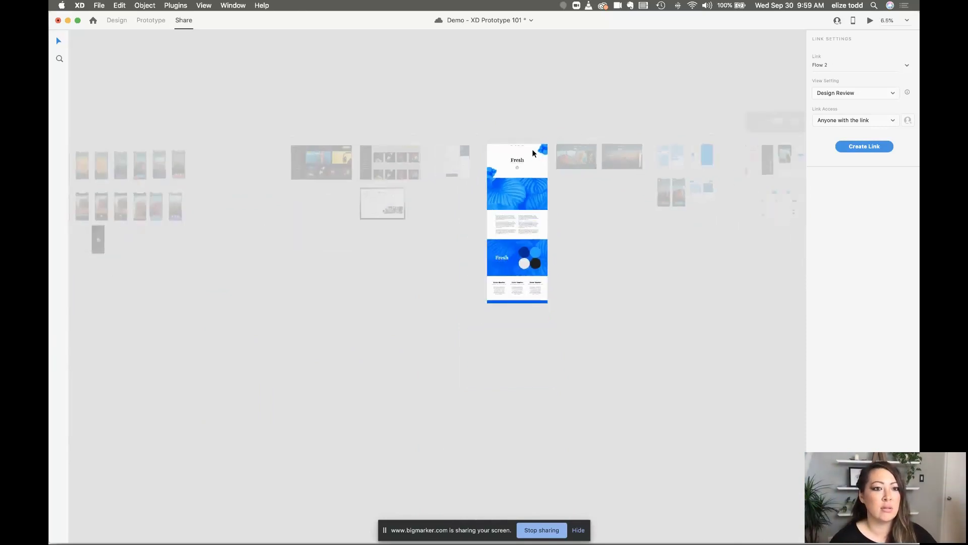
pyautogui.hscroll(-2, 533, 152)
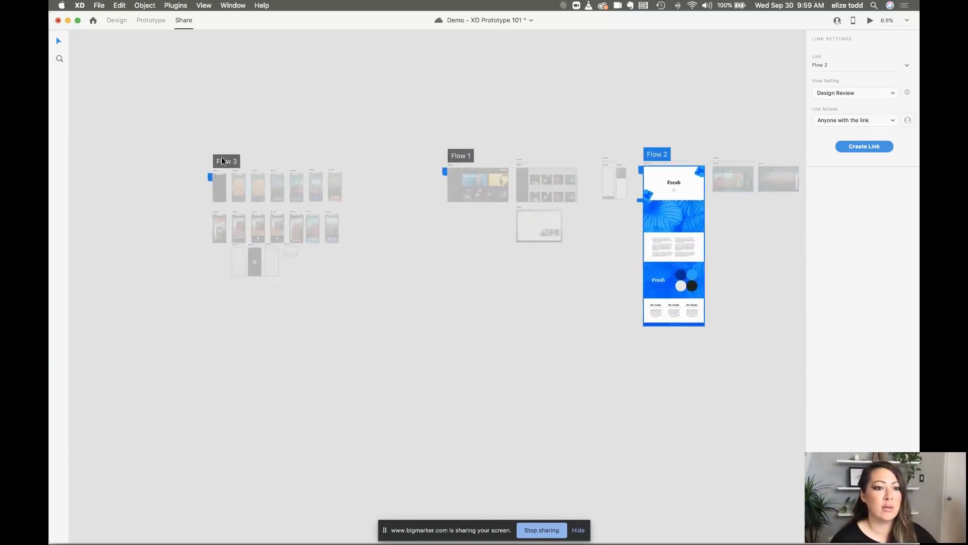
# Step: Select Flow 3 and review the choices for its view setting and link access
pyautogui.click(228, 162)
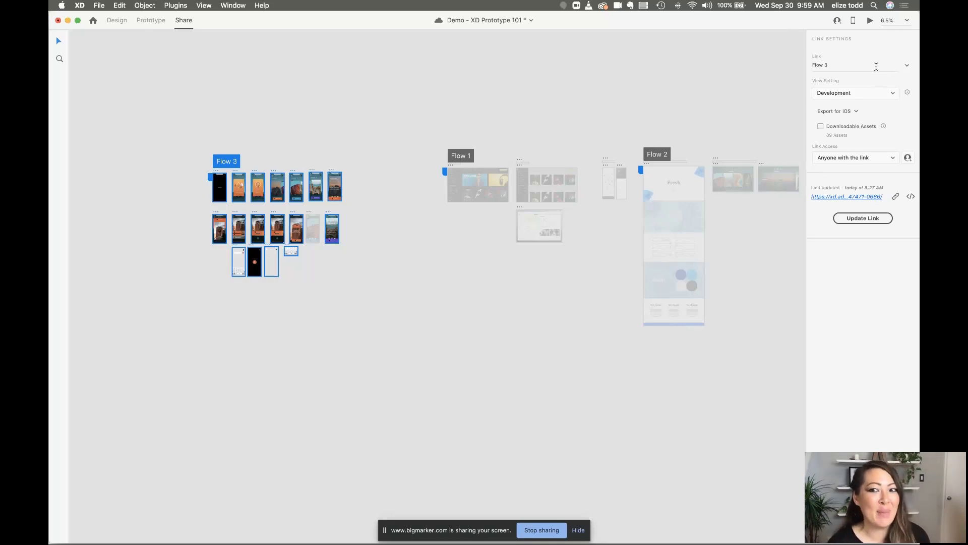
pyautogui.click(866, 92)
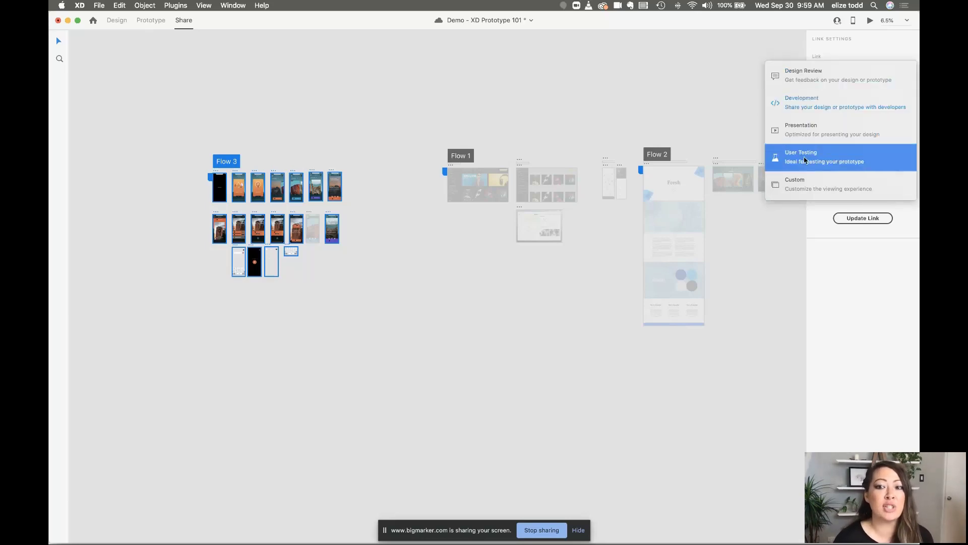
pyautogui.click(804, 255)
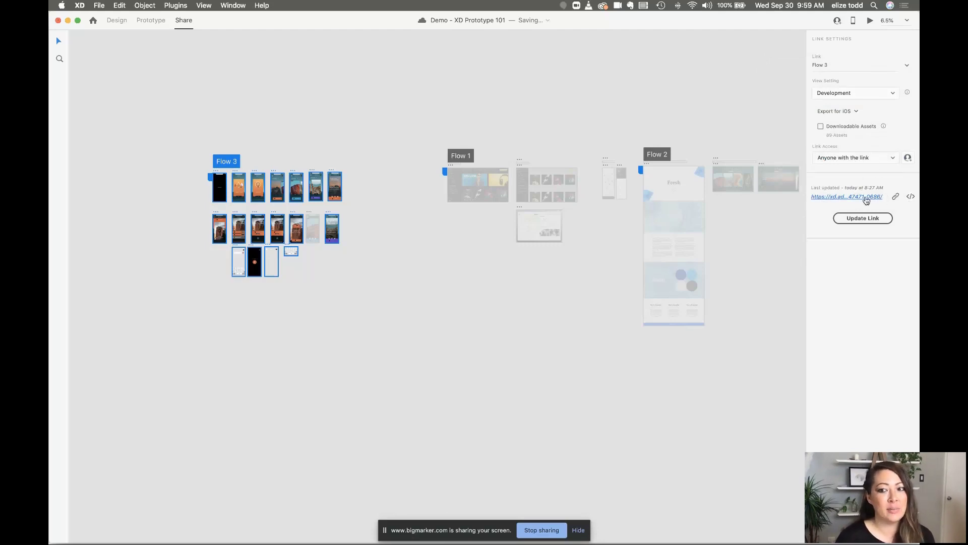
pyautogui.click(893, 159)
pyautogui.click(892, 153)
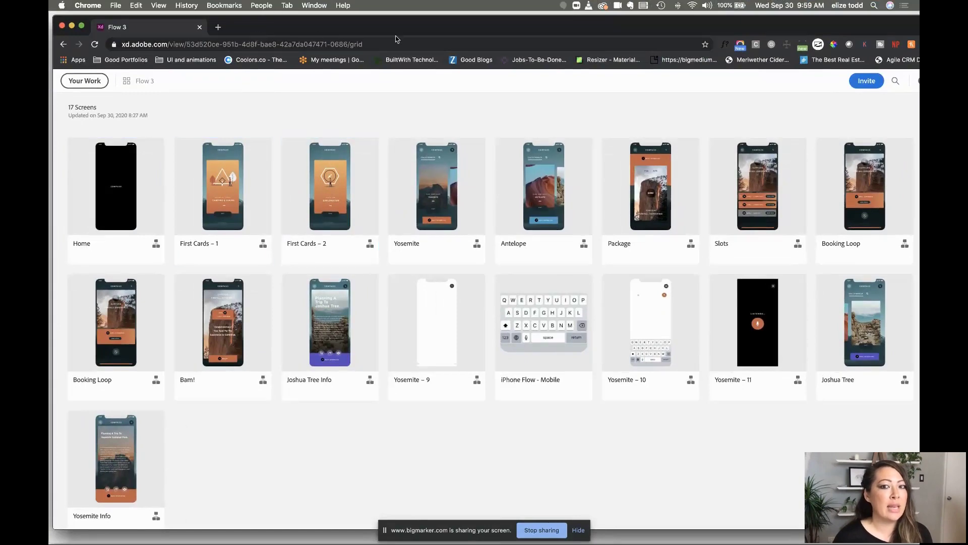
# Step: Switch to Chrome with Flow 3's shared link, view the Home screen's specs, and resize the browser window to fit the display
pyautogui.moveTo(53, 19)
pyautogui.mouseDown()
pyautogui.moveTo(83, 17)
pyautogui.moveTo(49, 15)
pyautogui.mouseUp()
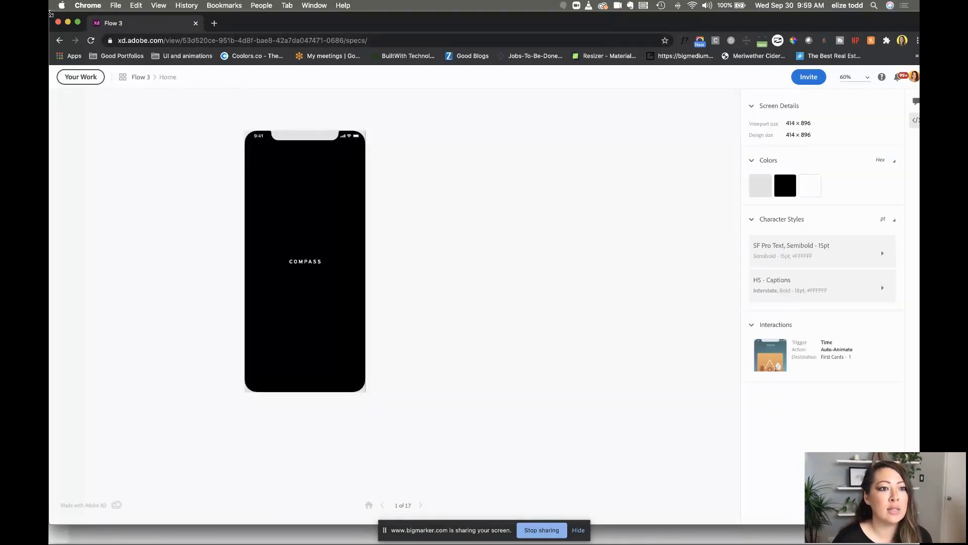
pyautogui.moveTo(51, 15); pyautogui.dragTo(143, 15)
pyautogui.moveTo(367, 19); pyautogui.dragTo(274, 3)
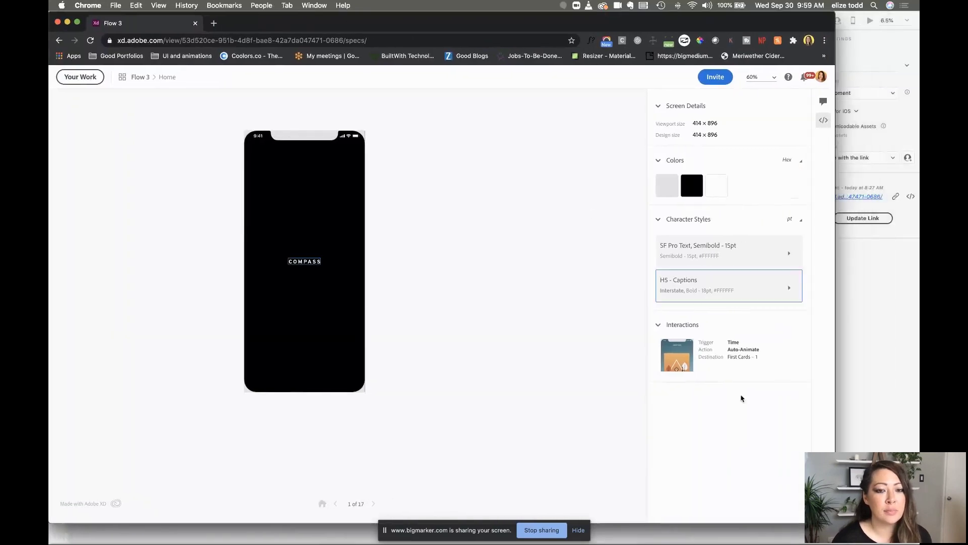
pyautogui.moveTo(835, 523); pyautogui.dragTo(896, 544)
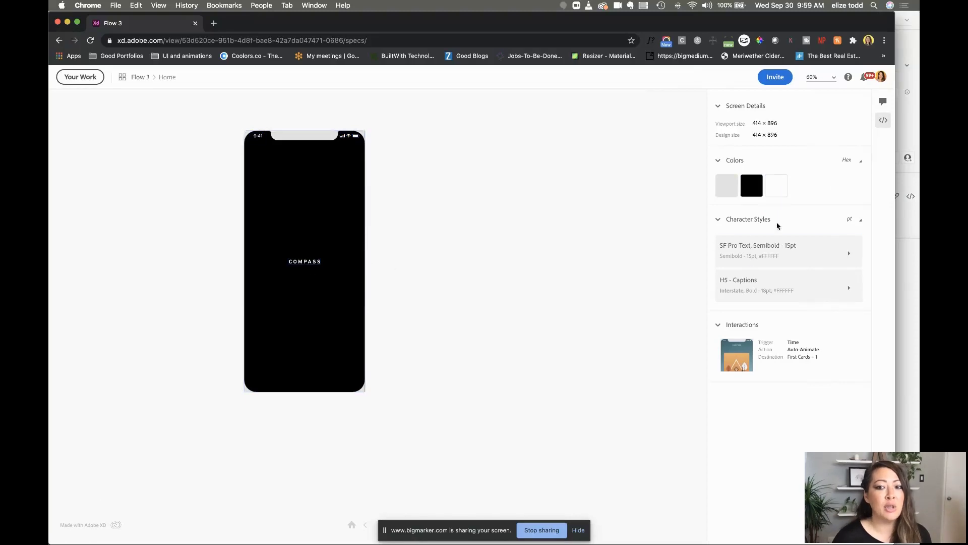
# Step: Inspect the COMPASS text's spacing, style and interaction specs on the Home screen
pyautogui.click(319, 262)
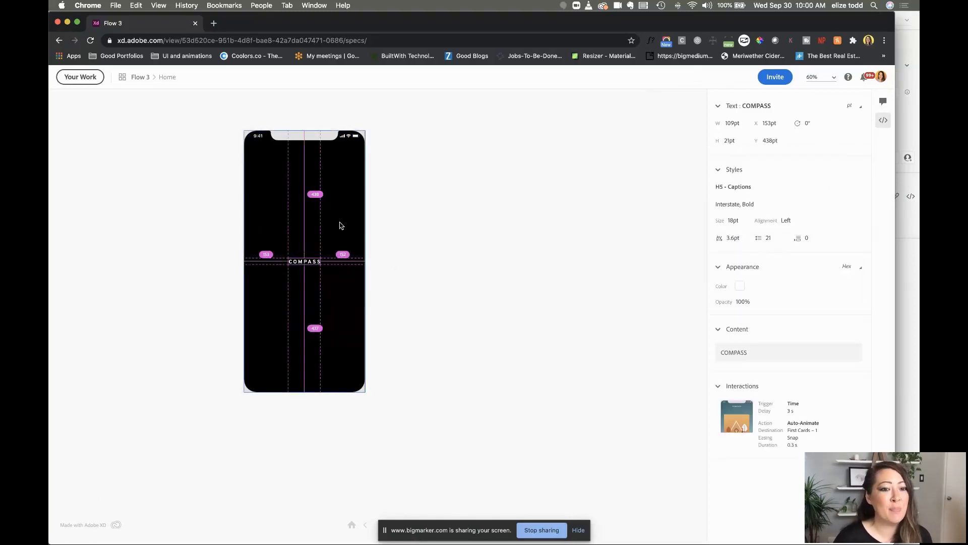
pyautogui.scroll(5, 296, 188)
pyautogui.scroll(-5, 296, 188)
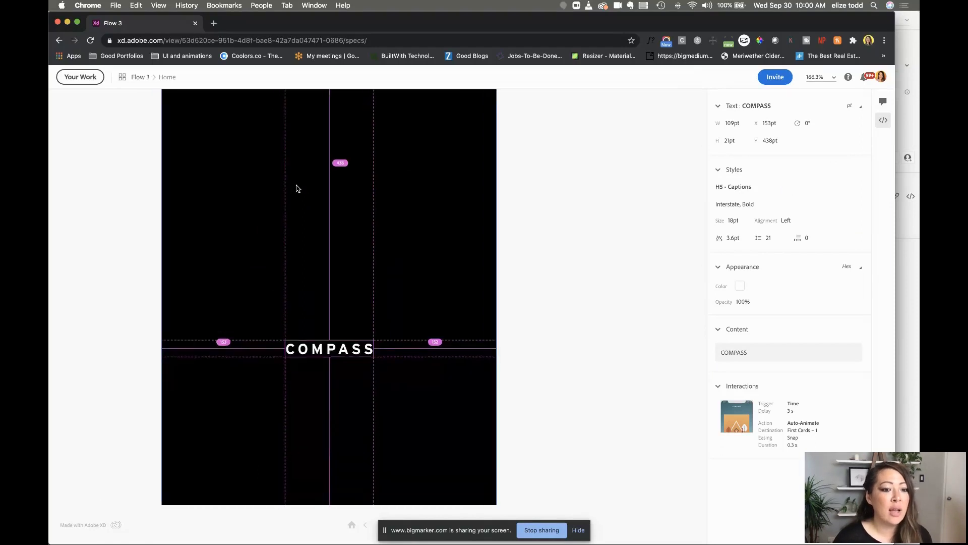
pyautogui.scroll(2, 318, 188)
pyautogui.scroll(-4, 316, 188)
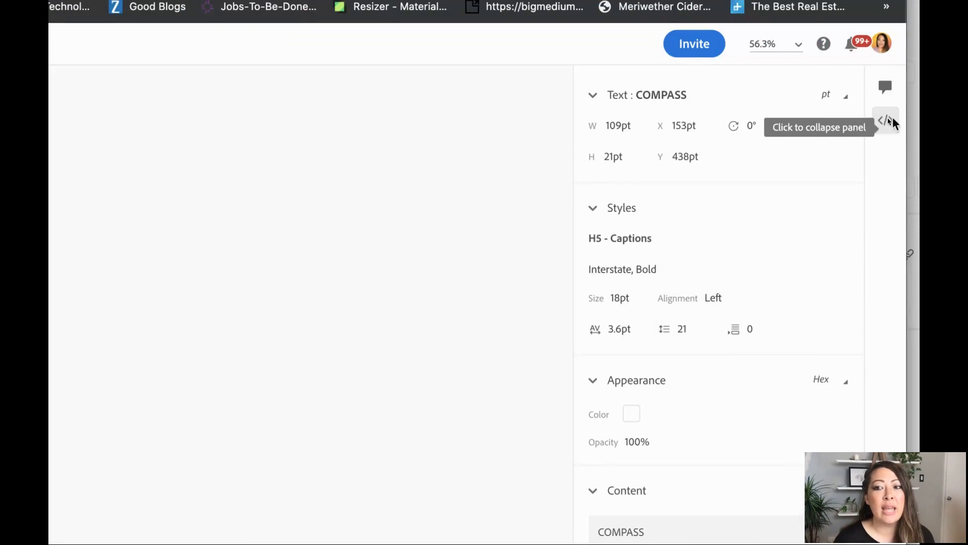
# Step: Post the comment "Hey what do you think?" on the First Cards – 1 screen, pinned to the upper part of the orange card
pyautogui.click(886, 88)
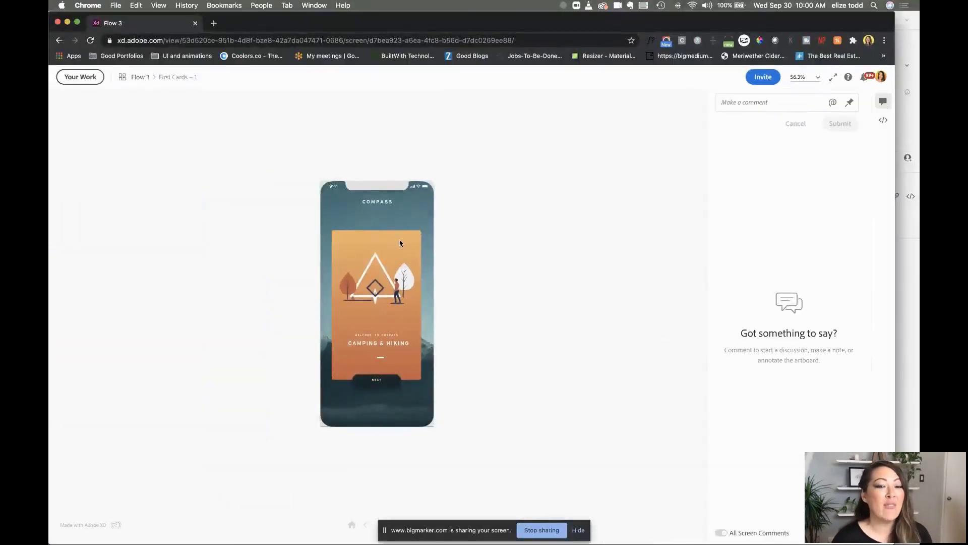
pyautogui.scroll(5, 400, 243)
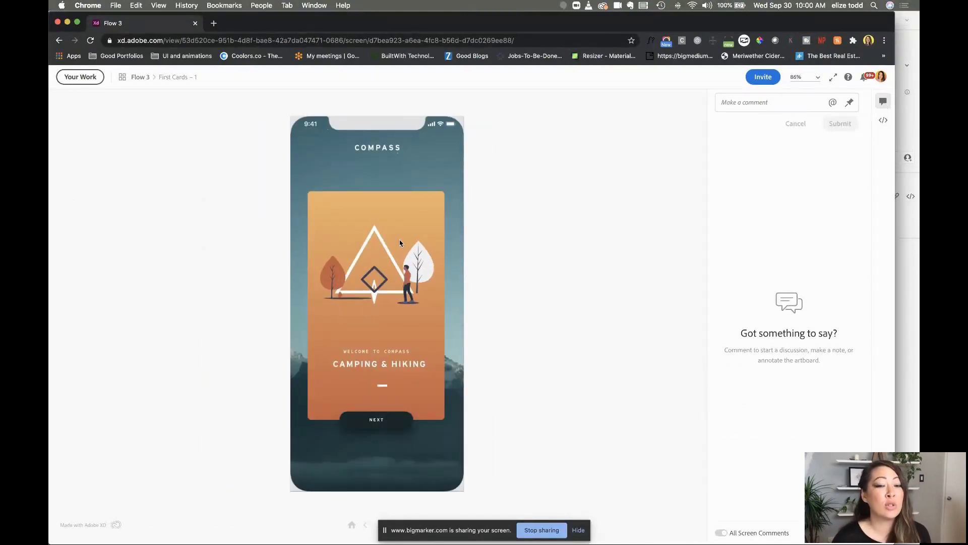
pyautogui.click(751, 104)
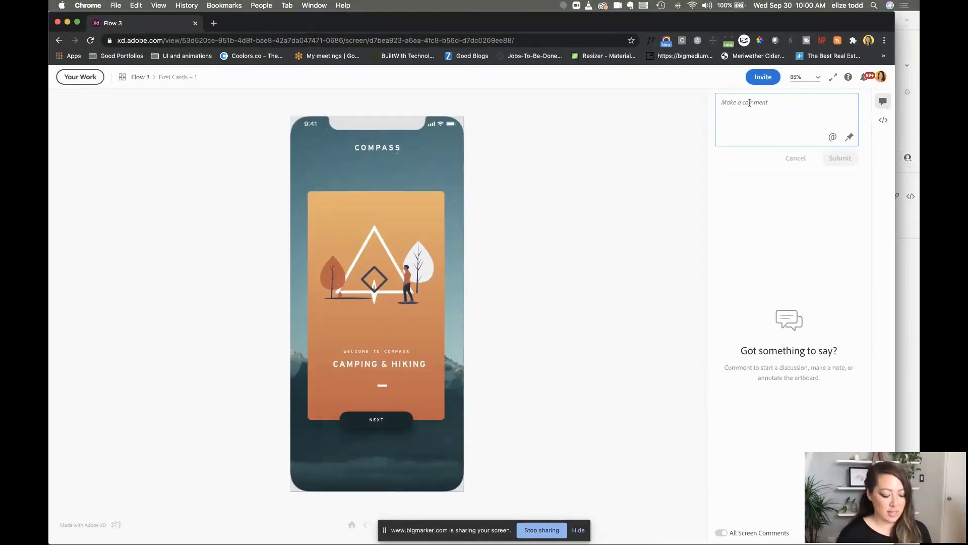
pyautogui.write('Hey')
pyautogui.write(' wbat')
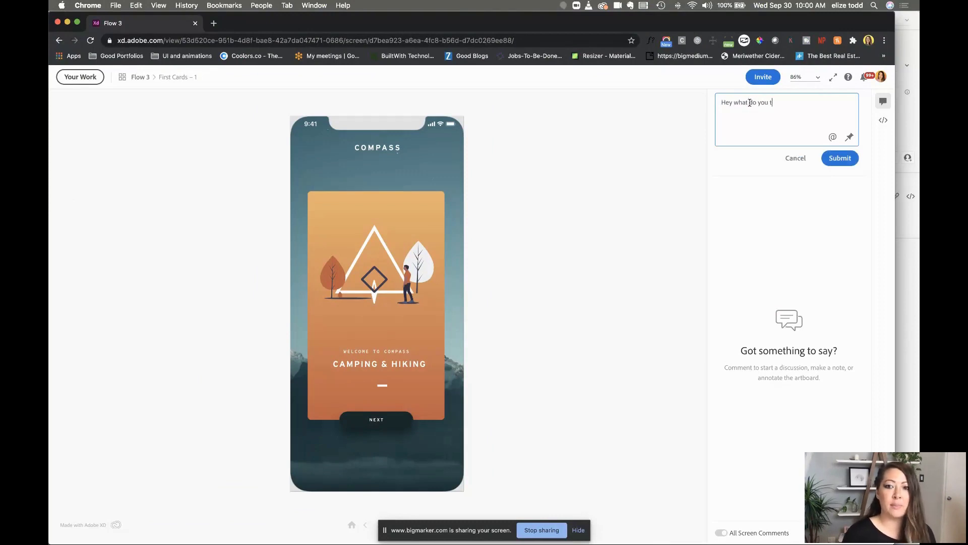
pyautogui.write(' do you think?')
pyautogui.click(849, 137)
pyautogui.click(402, 211)
pyautogui.click(839, 159)
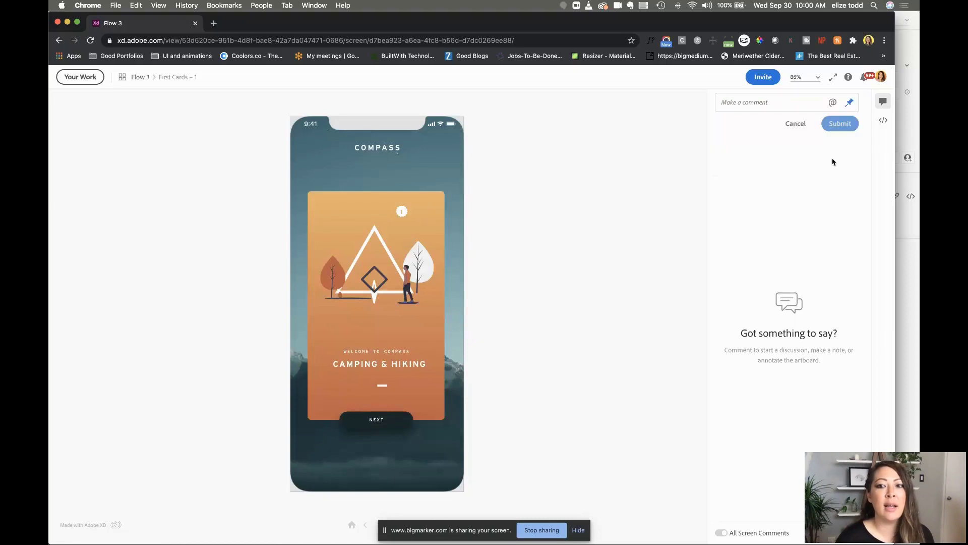
pyautogui.click(745, 214)
pyautogui.write('That')
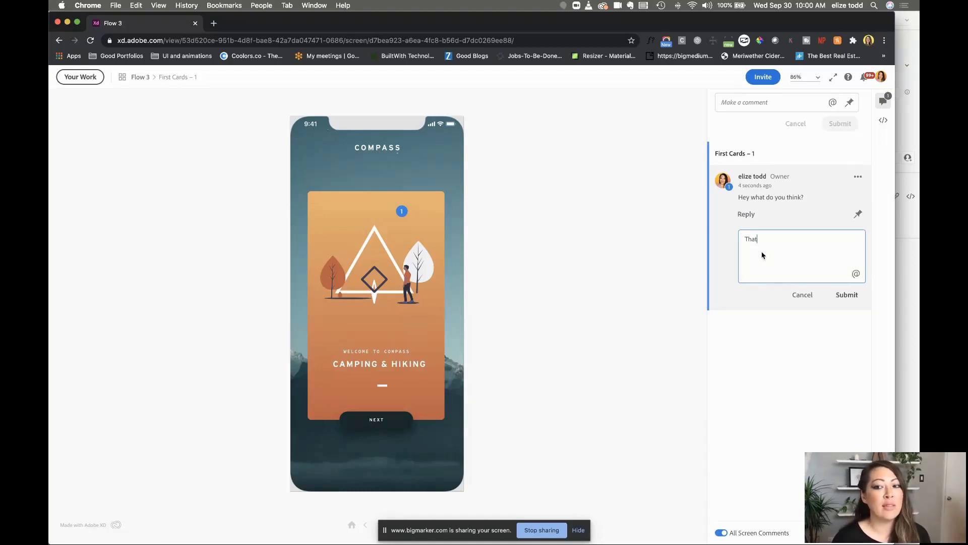
pyautogui.click(803, 295)
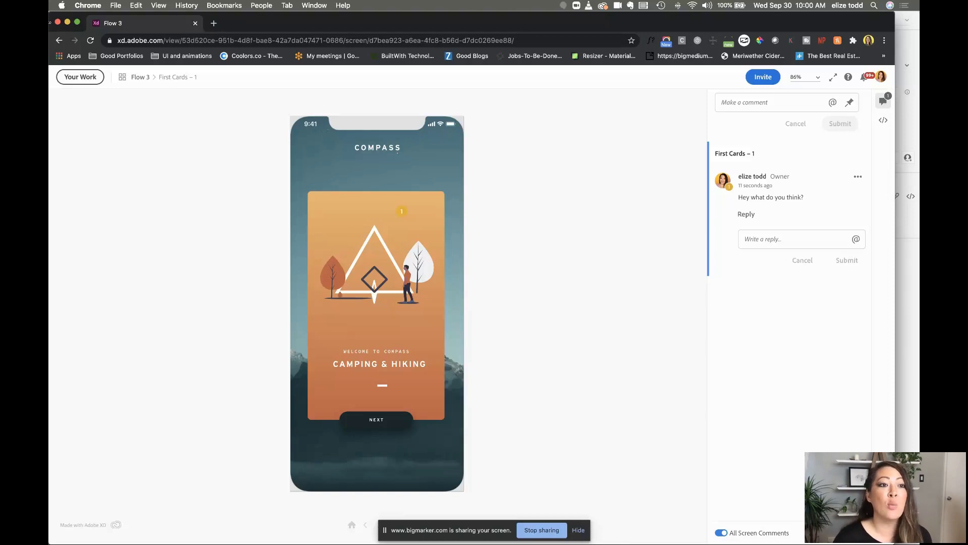
# Step: Close the shared page, return to XD, and save the document with Flow 3's view setting changed to User Testing
pyautogui.click(58, 22)
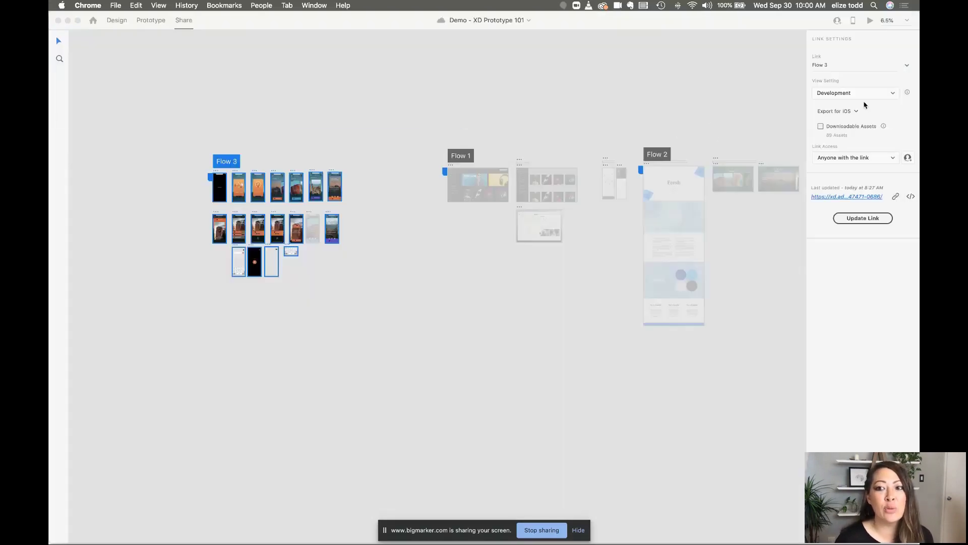
pyautogui.click(835, 95)
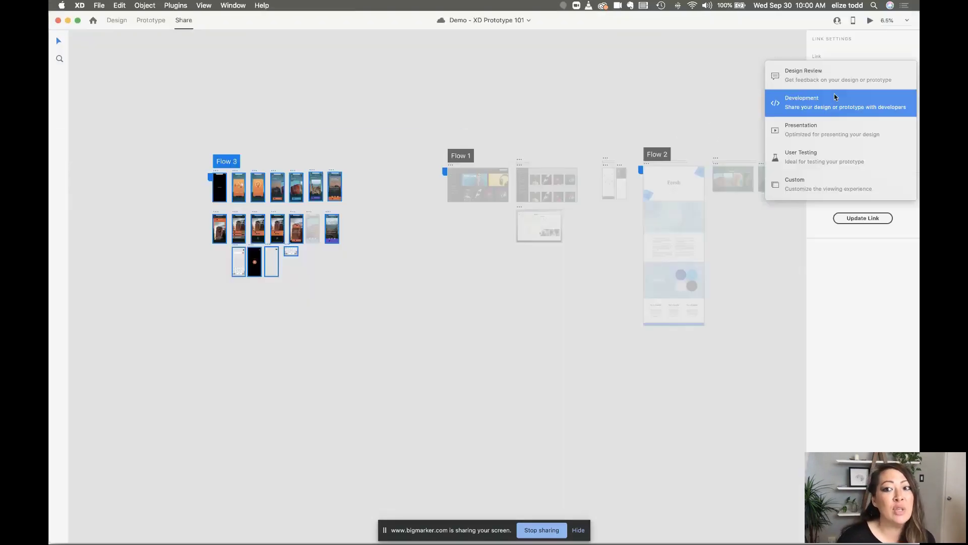
pyautogui.click(826, 162)
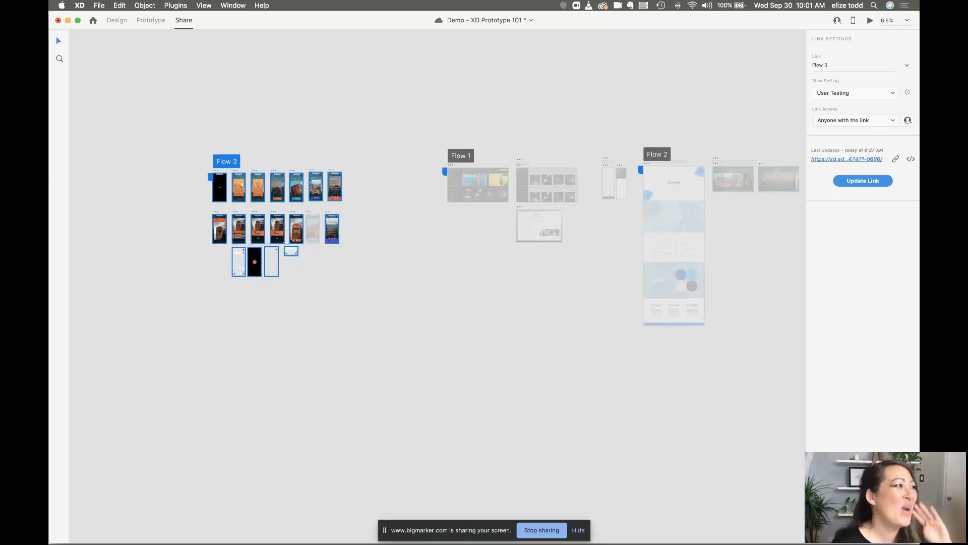
pyautogui.press('super+s')
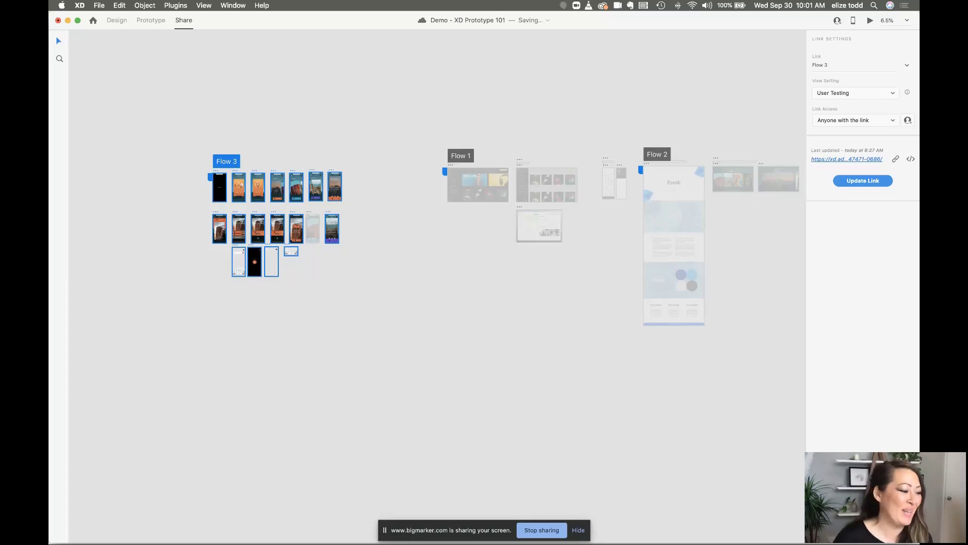